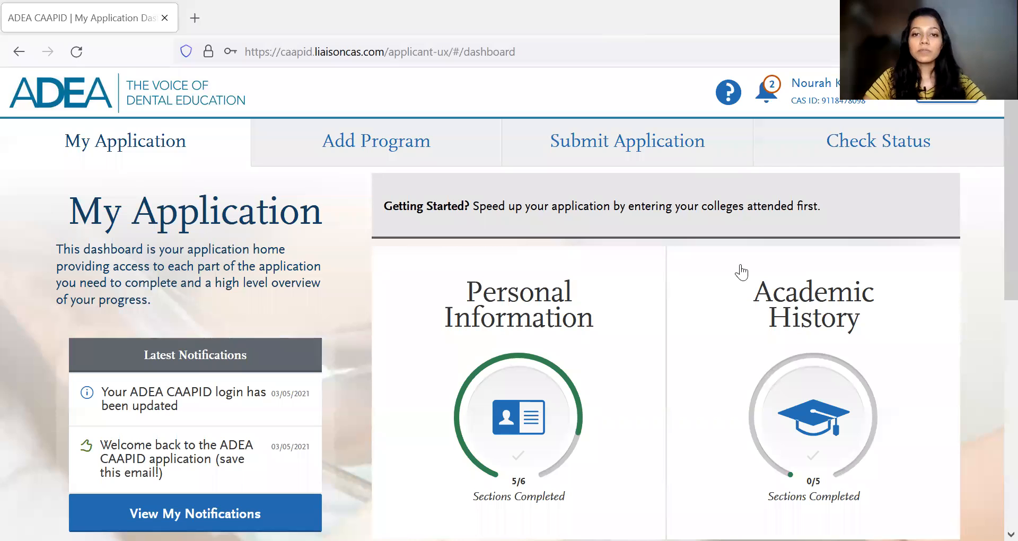
- Open the Release Statement section of Personal Information
scroll(742, 272, down, 2)
click(540, 284)
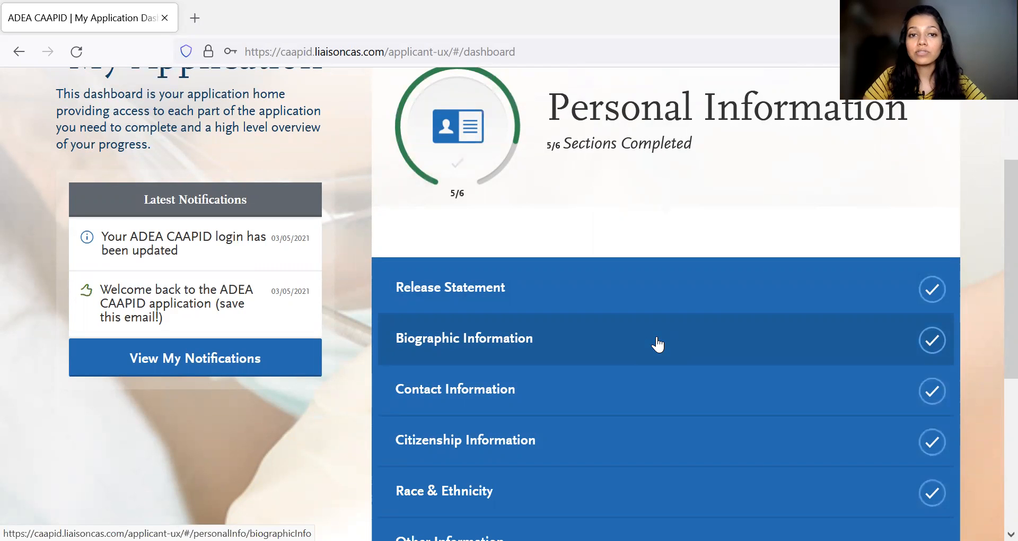
click(578, 301)
- Review the release authorizations and matriculation opt-out, save the Release Statement and continue to Biographic Information
scroll(599, 382, down, 2)
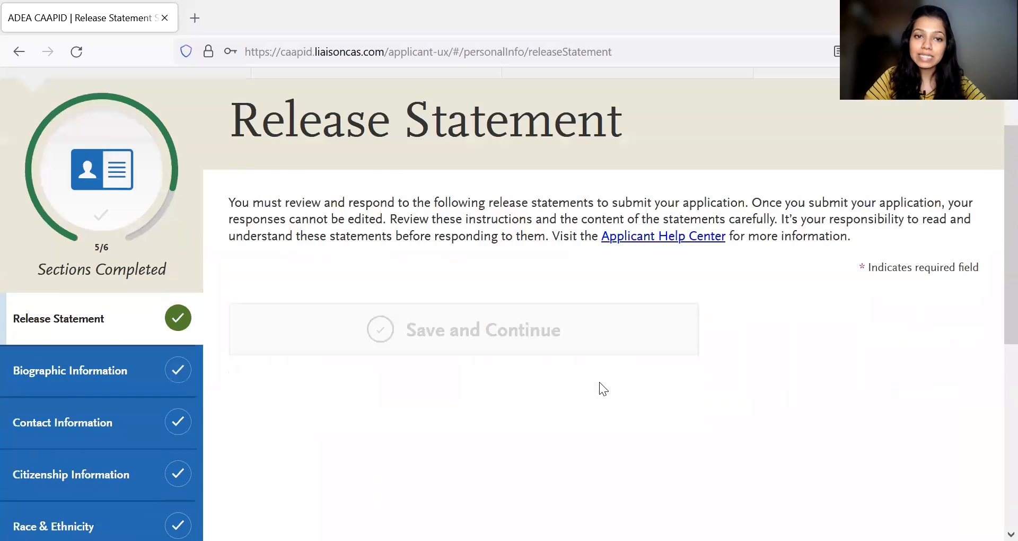
scroll(600, 382, down, 3)
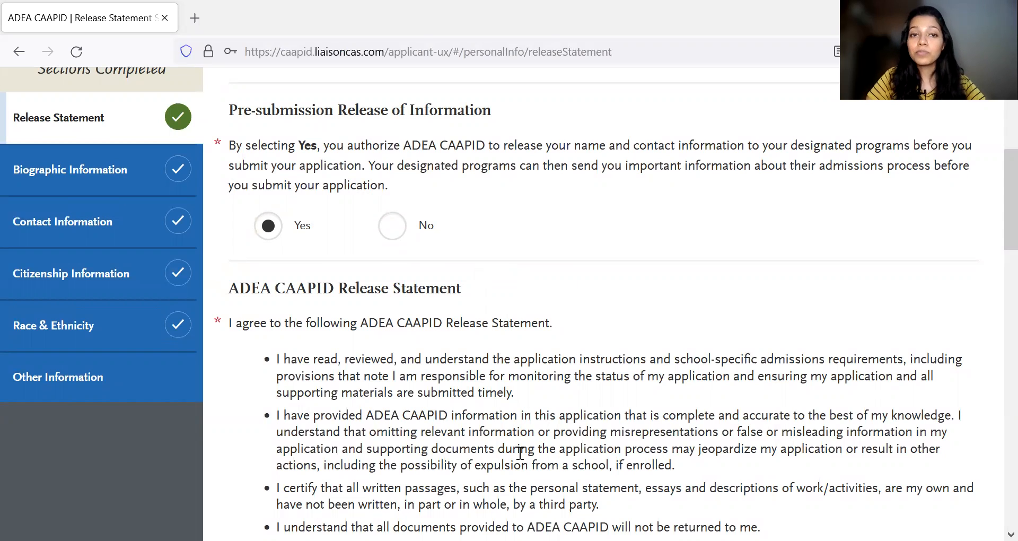
scroll(461, 455, down, 1)
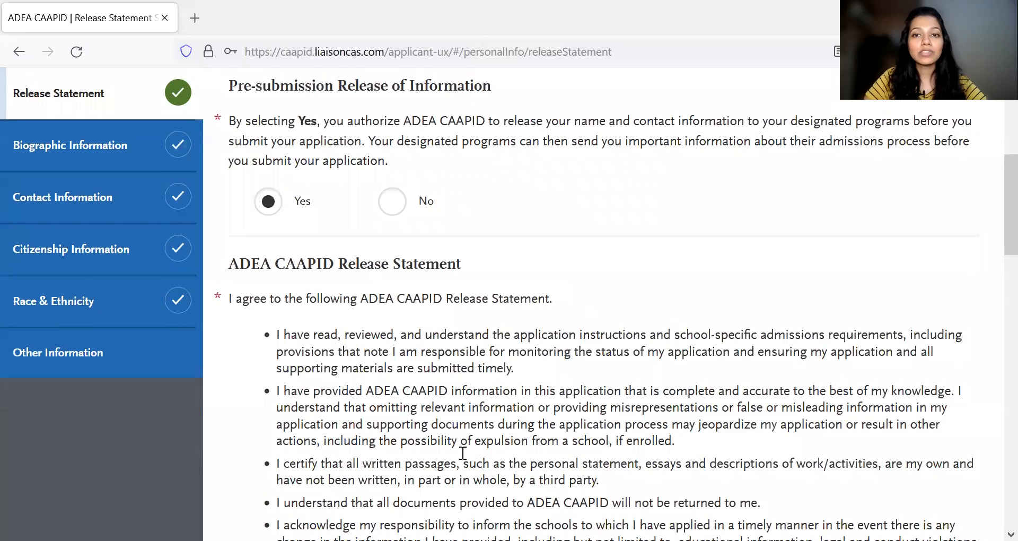
scroll(462, 458, up, 3)
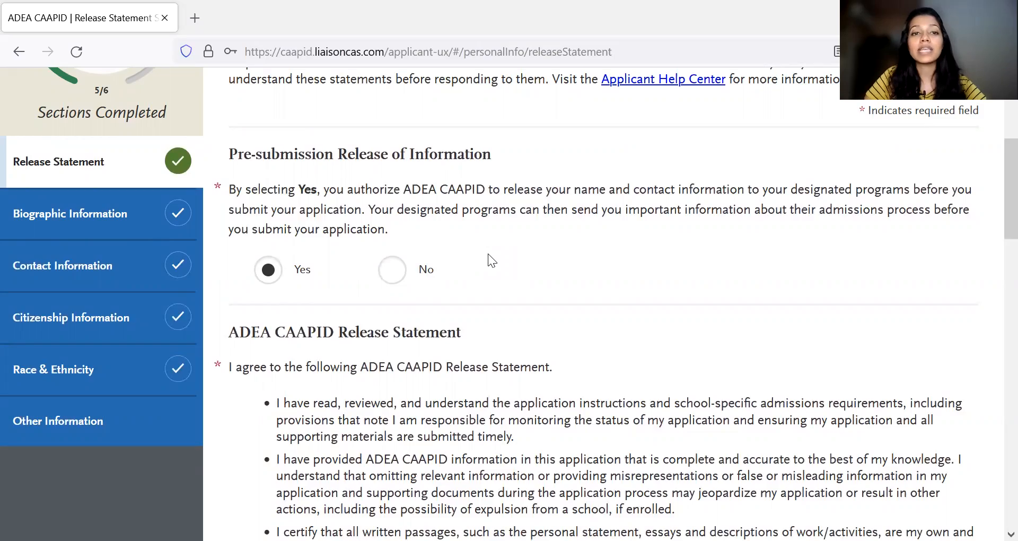
scroll(386, 230, down, 2)
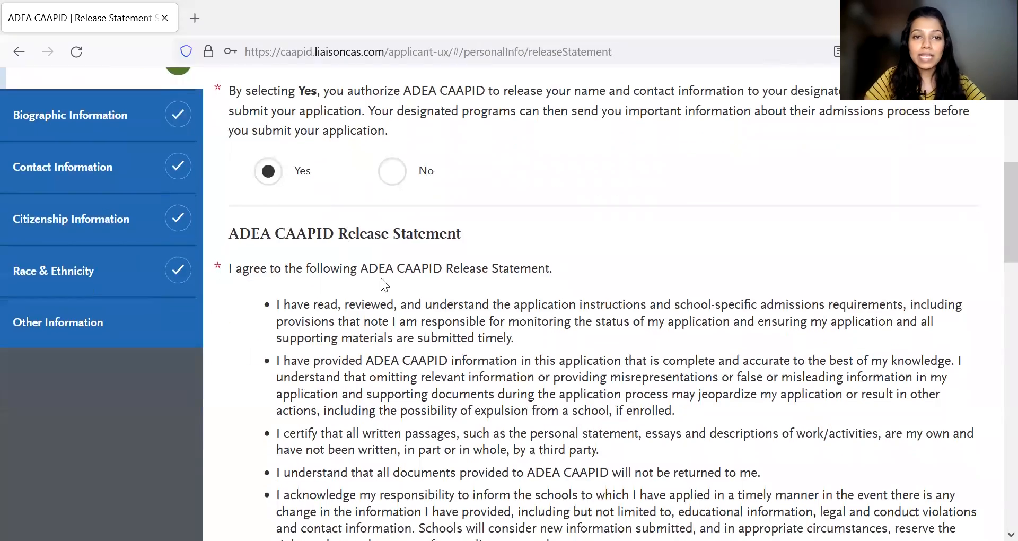
scroll(374, 271, down, 20)
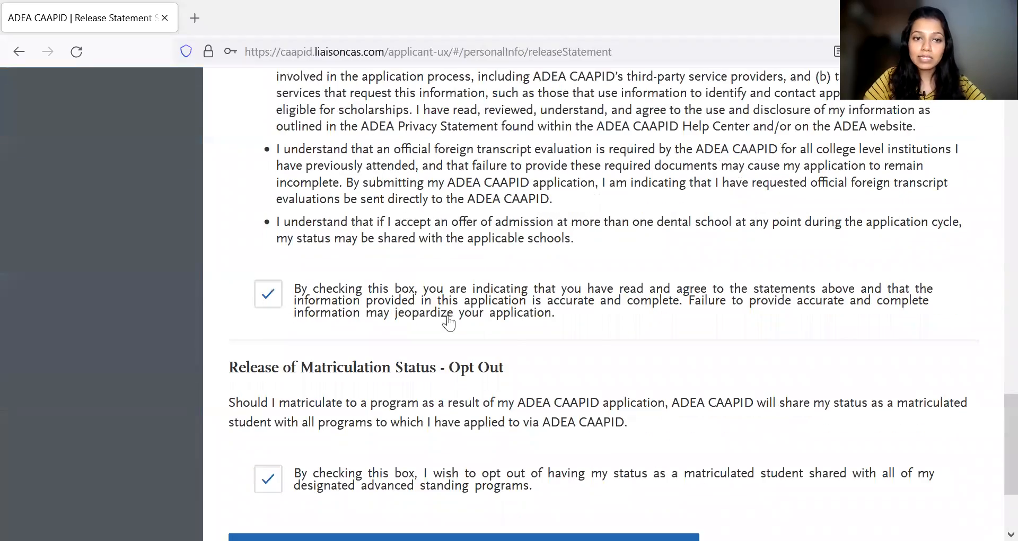
scroll(422, 320, down, 2)
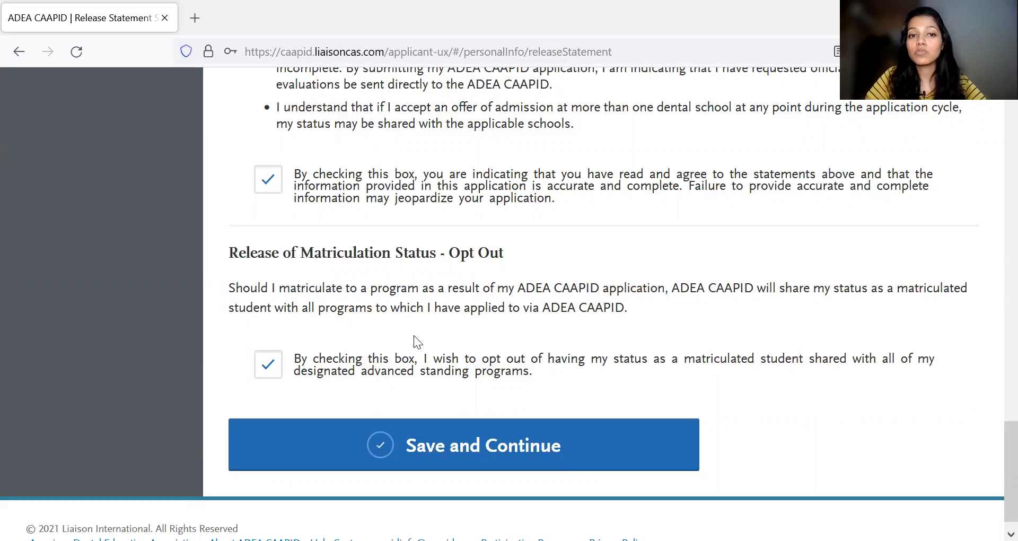
click(454, 443)
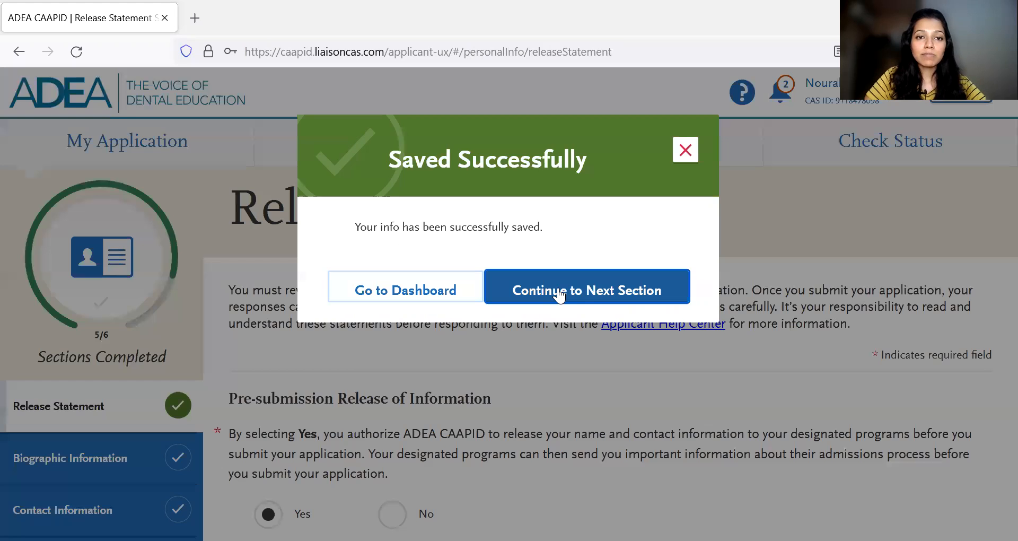
click(537, 282)
- Review the name, alternate name, sex, gender and birth details, save Biographic Information and continue to Contact Information
scroll(572, 392, down, 3)
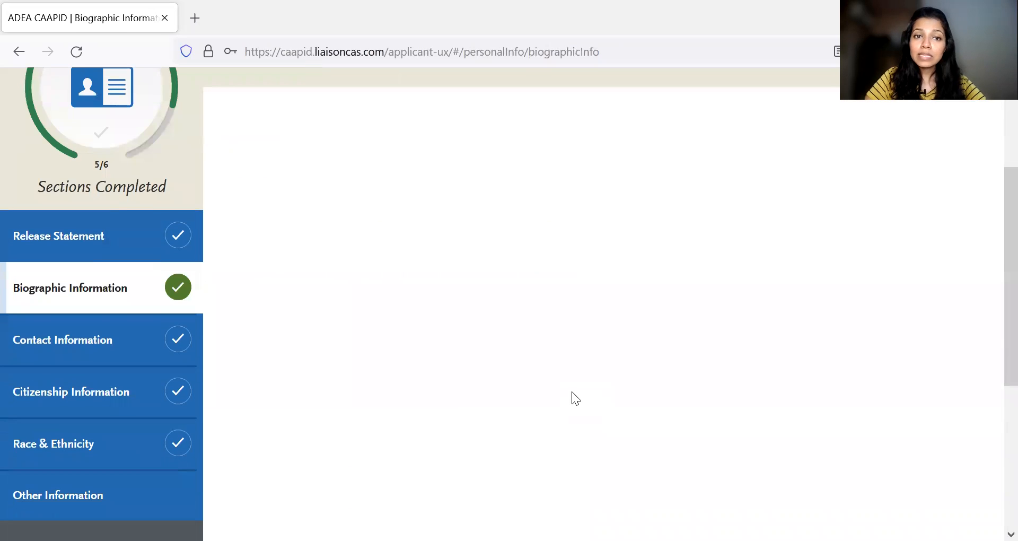
scroll(499, 342, down, 3)
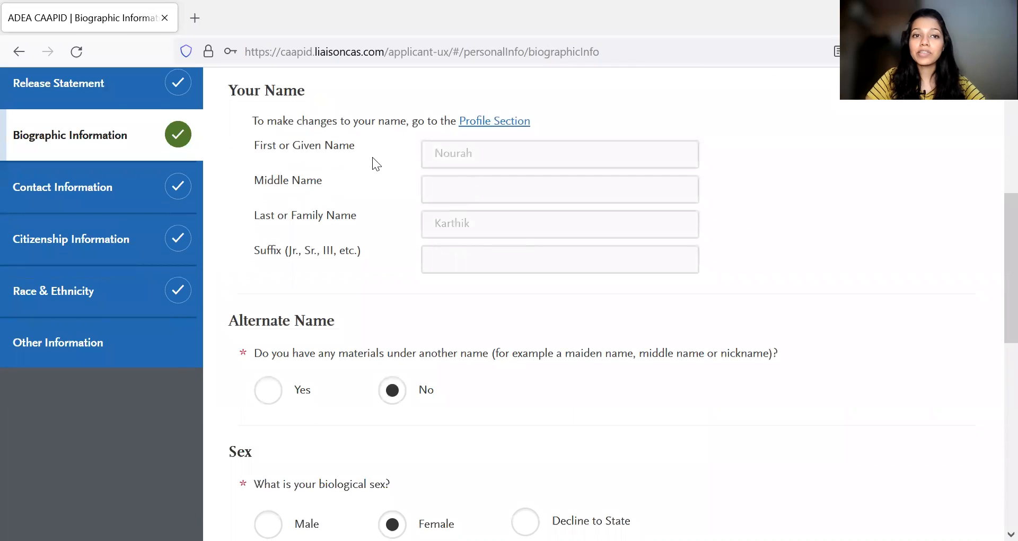
scroll(449, 230, down, 3)
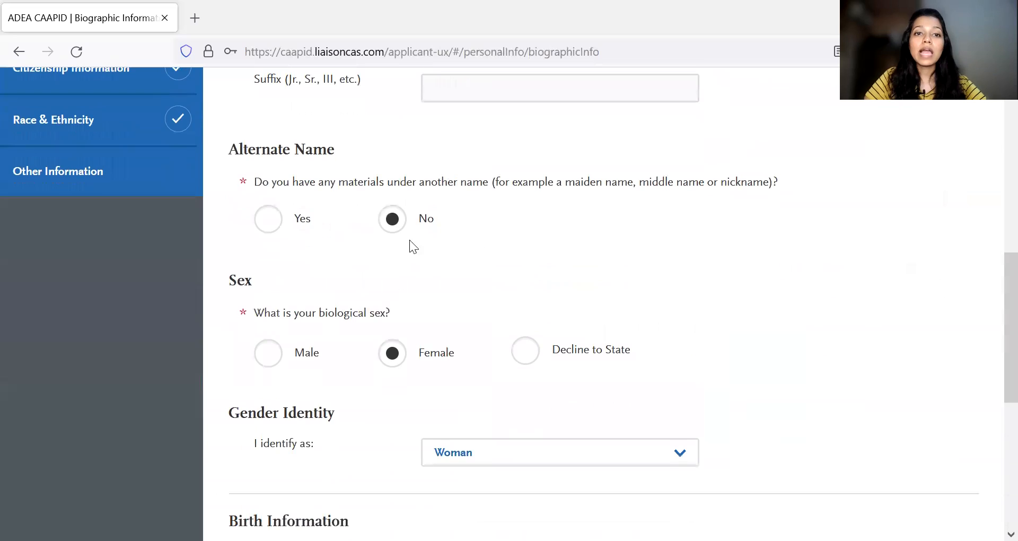
scroll(489, 241, down, 1)
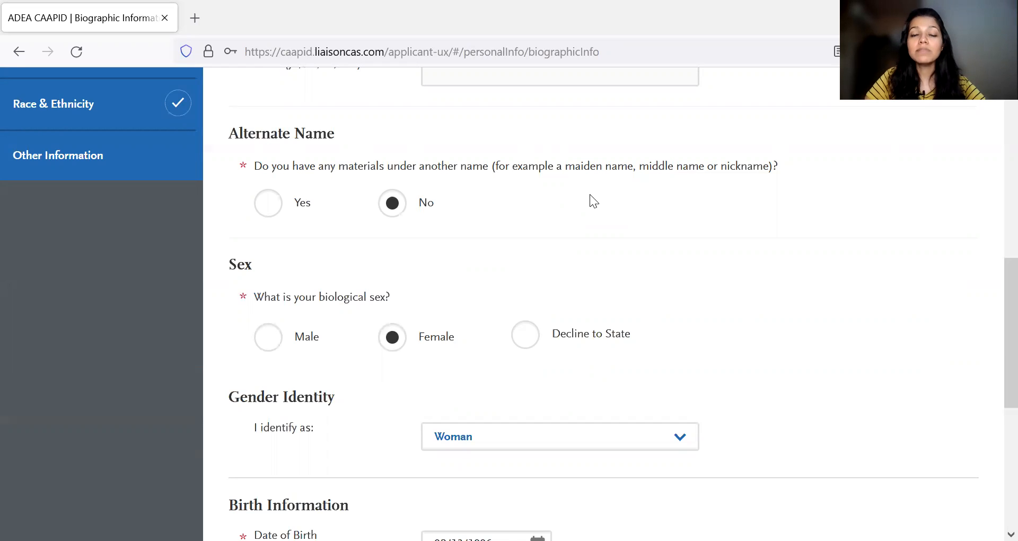
scroll(549, 186, down, 2)
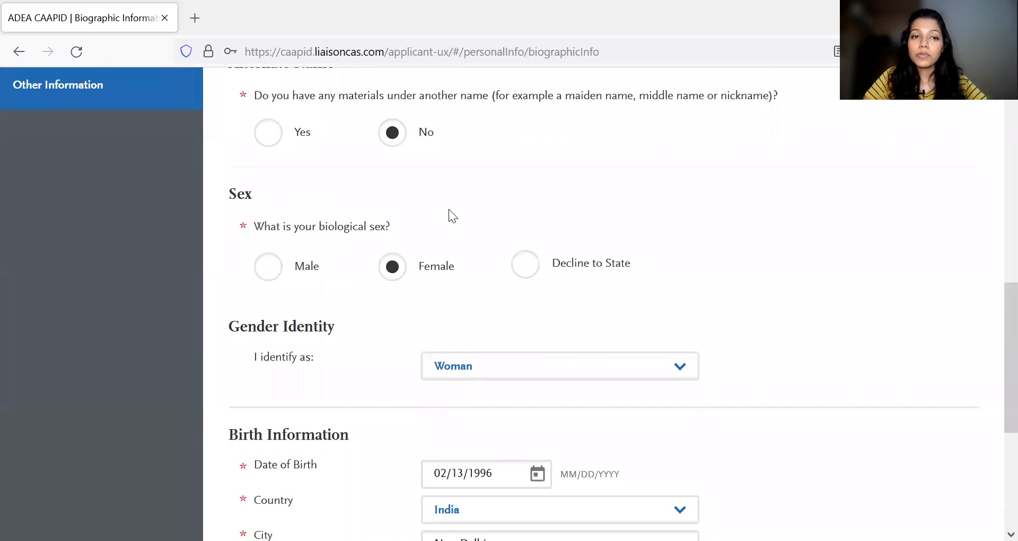
scroll(371, 265, down, 2)
scroll(382, 283, down, 2)
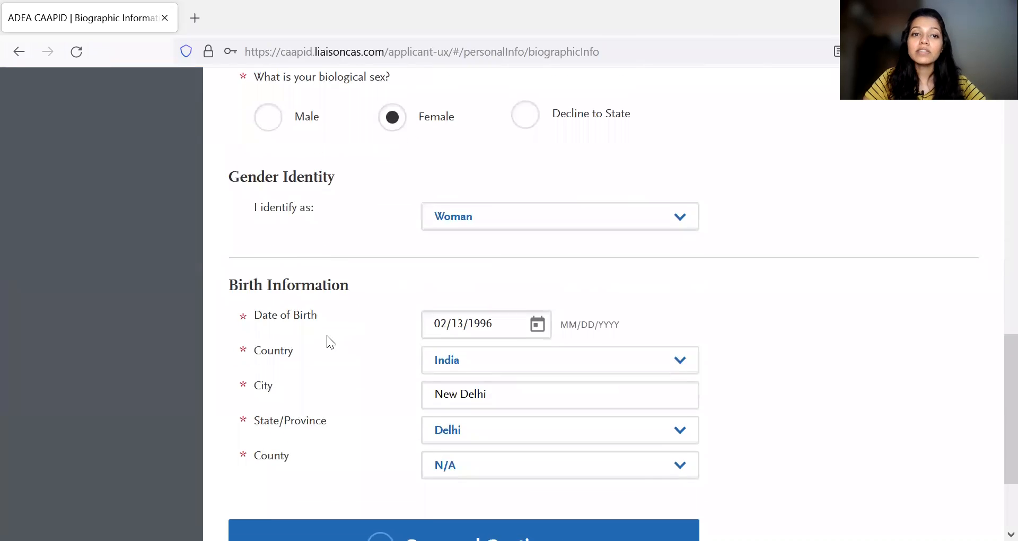
scroll(310, 305, down, 2)
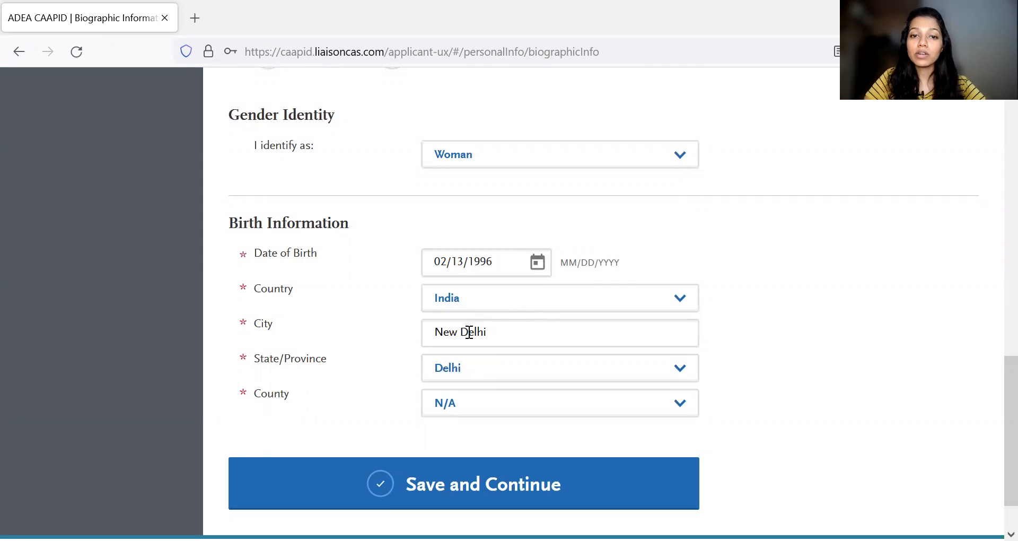
scroll(375, 408, down, 1)
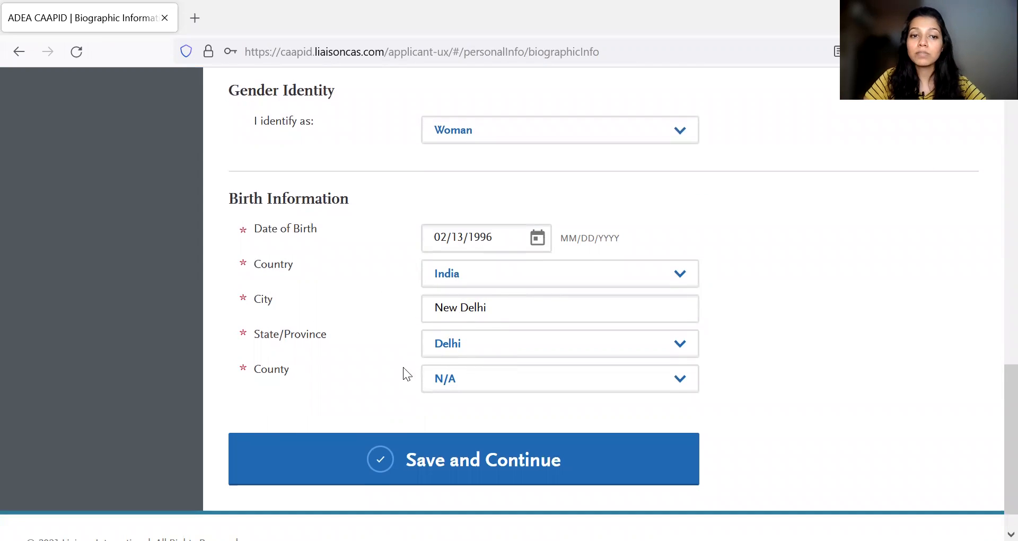
scroll(503, 389, down, 1)
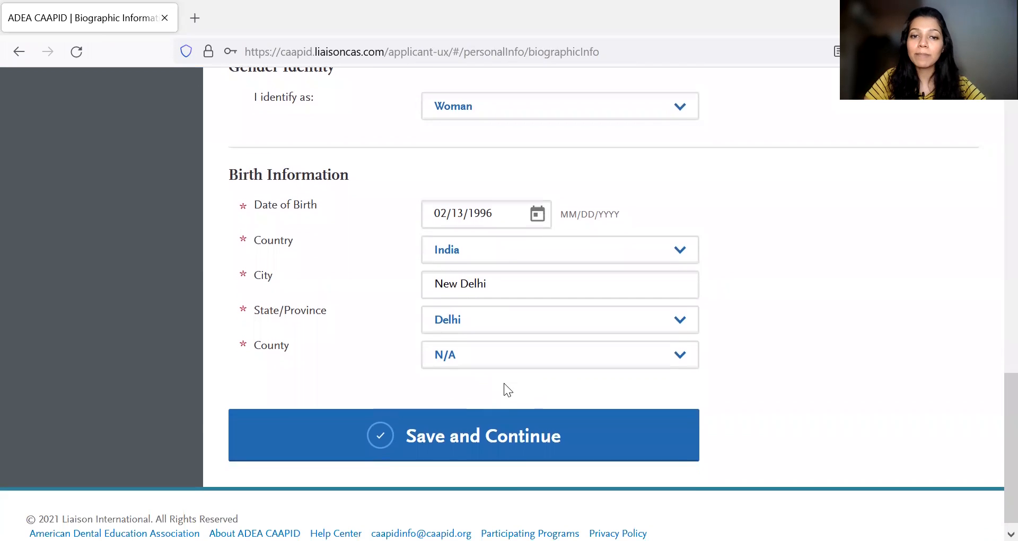
click(460, 438)
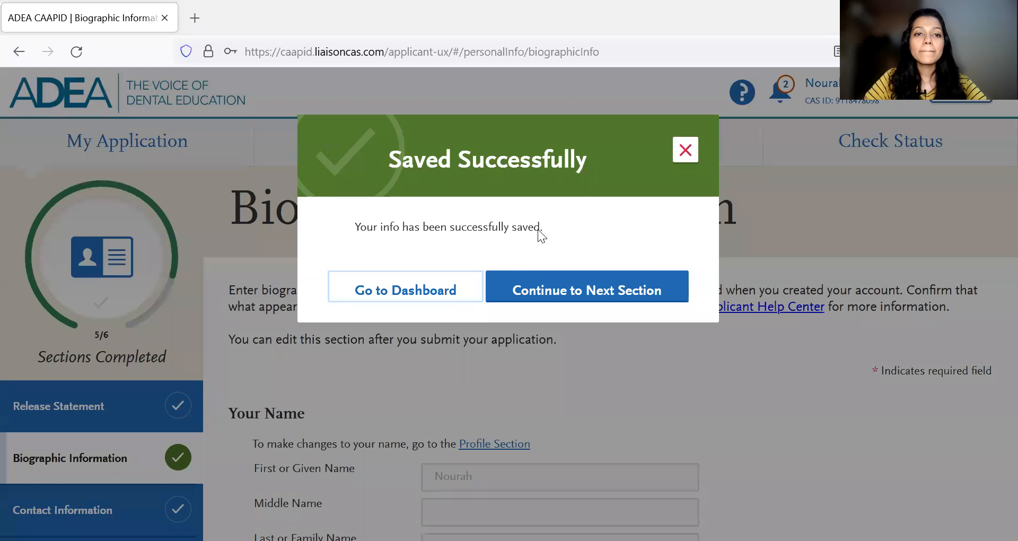
click(641, 291)
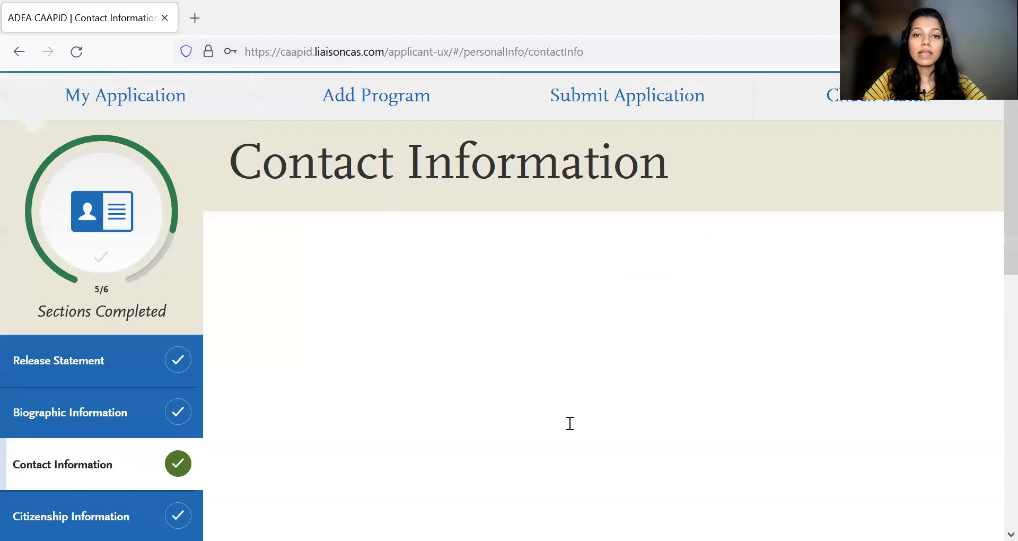
- Examine the Current Address fields, including the address validity date and the permanent address question
scroll(570, 423, down, 3)
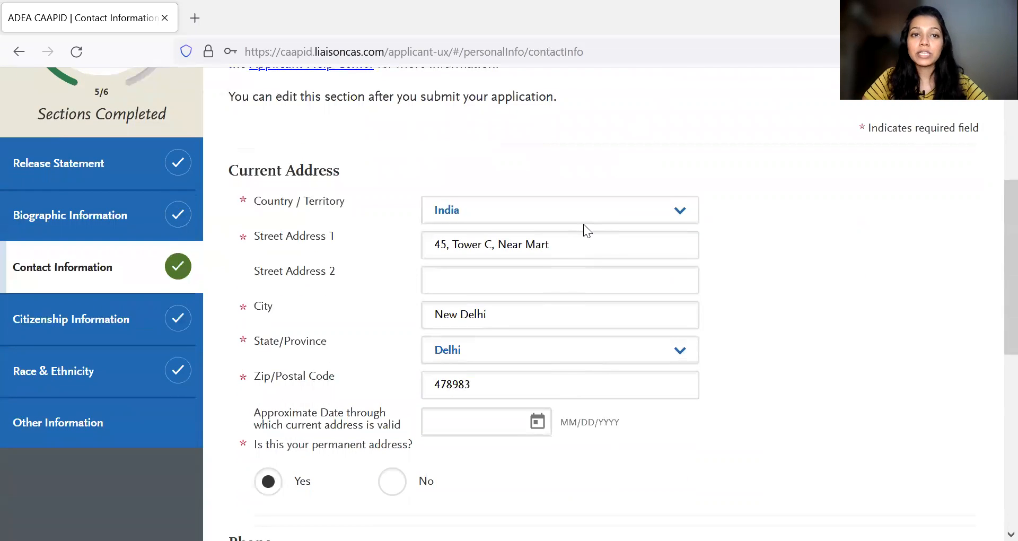
scroll(586, 226, up, 1)
scroll(594, 222, down, 1)
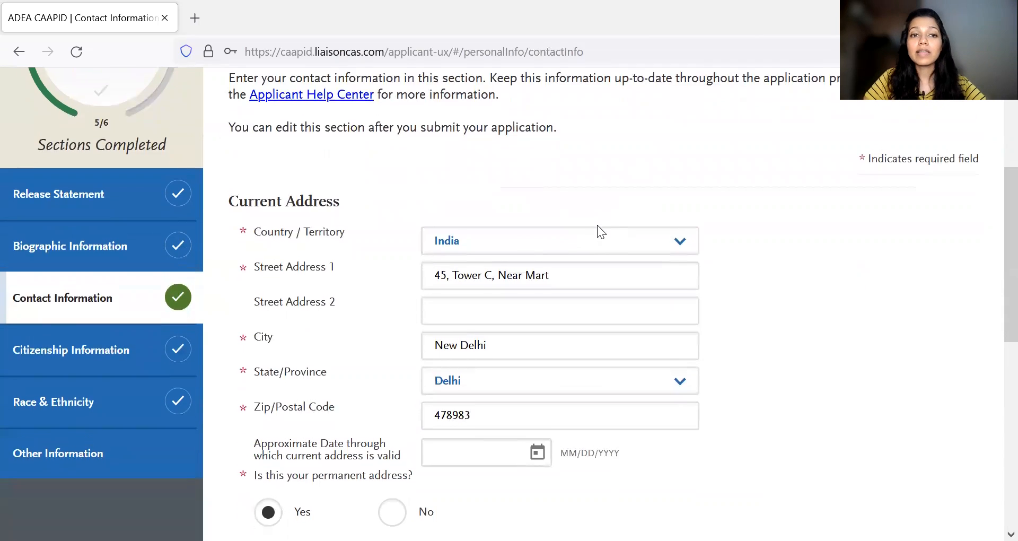
scroll(403, 253, down, 2)
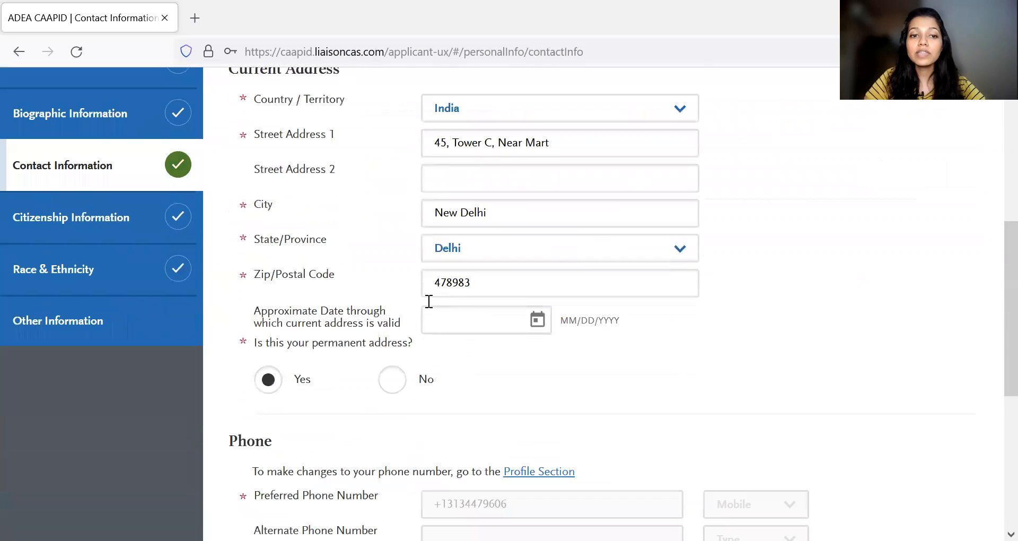
scroll(495, 338, up, 3)
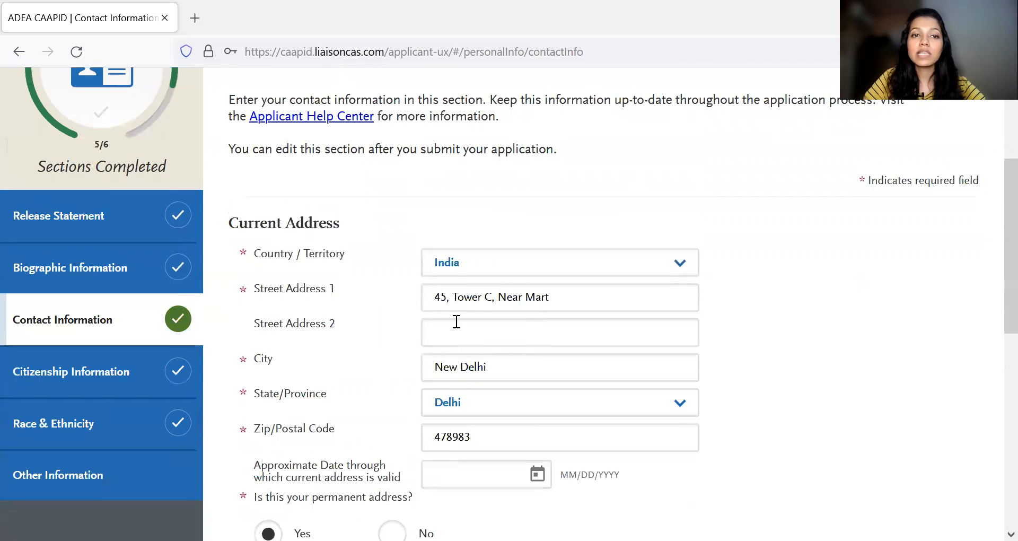
scroll(380, 320, down, 2)
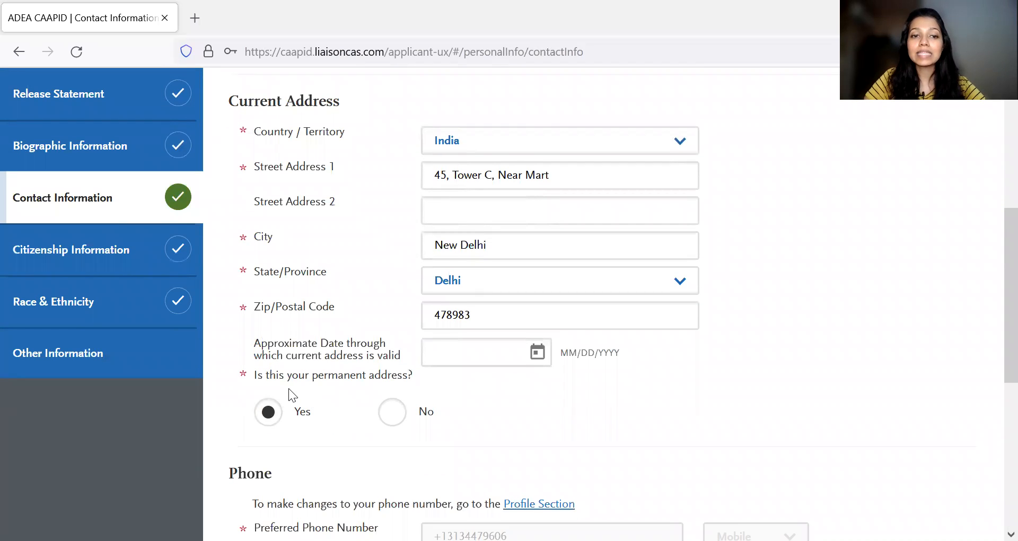
scroll(473, 363, up, 1)
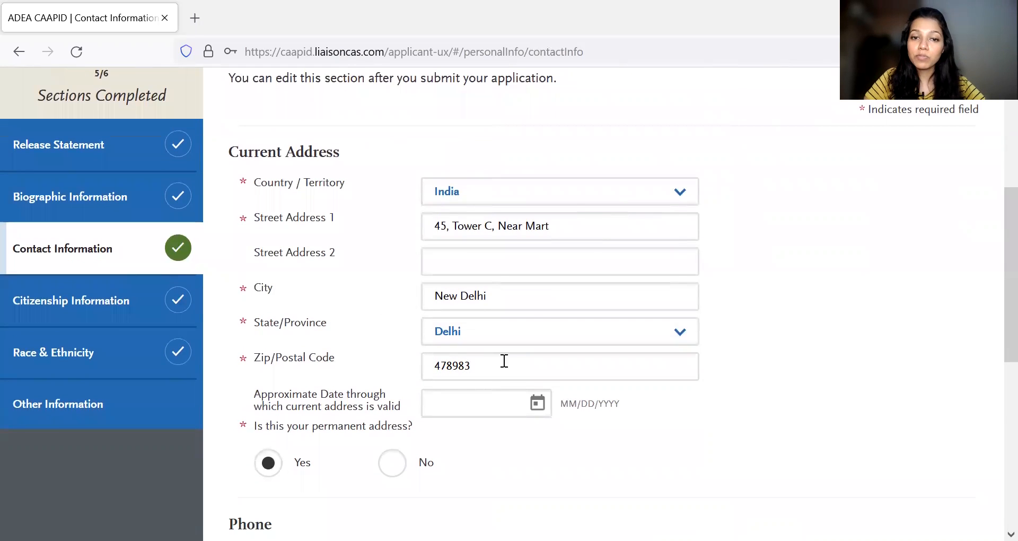
scroll(502, 363, down, 3)
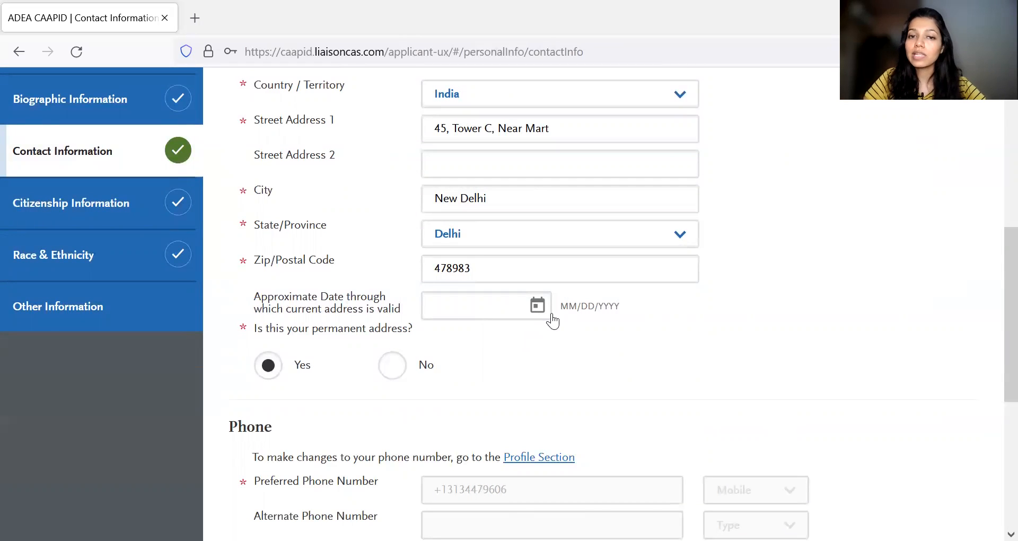
scroll(461, 331, down, 1)
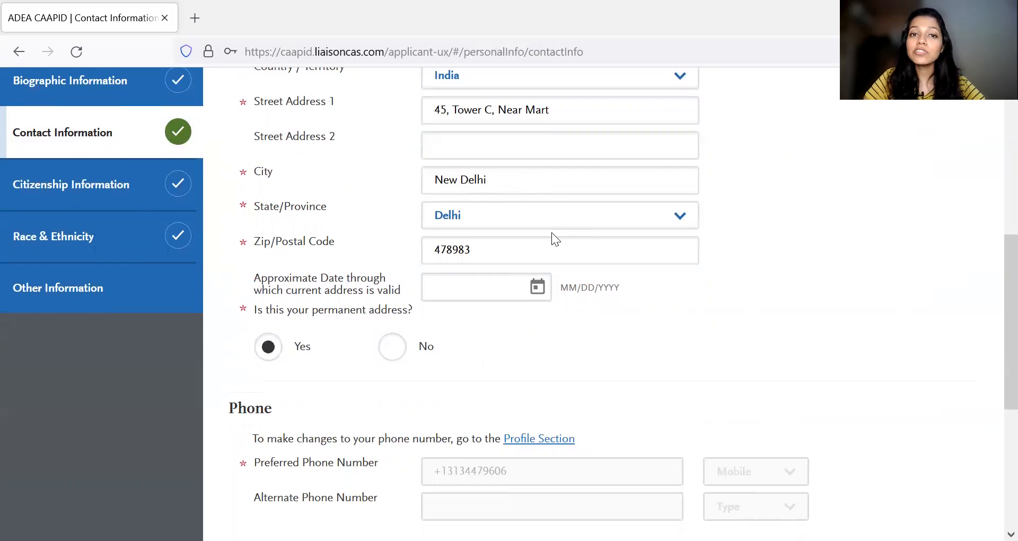
scroll(552, 237, up, 3)
scroll(536, 370, down, 3)
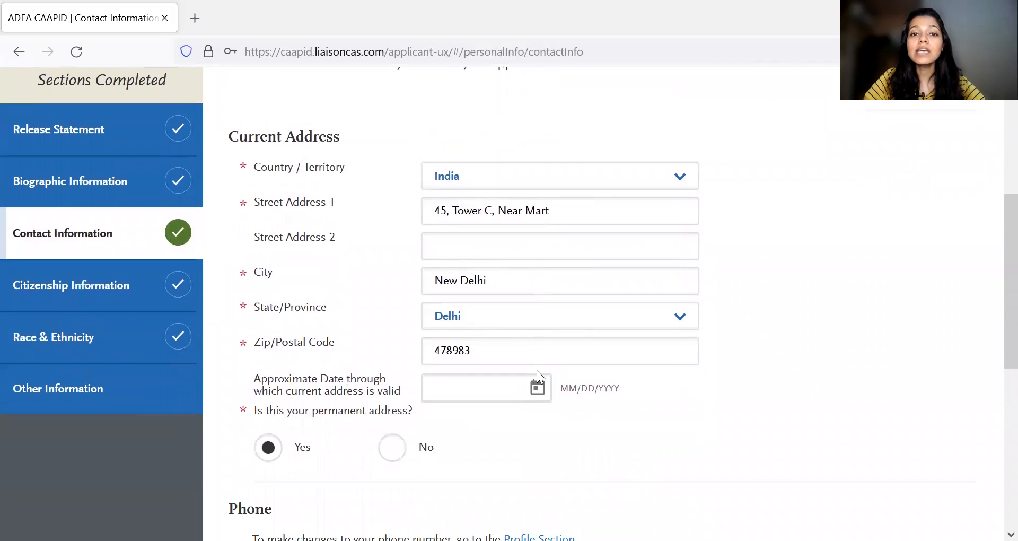
- Answer No to the permanent address question to view its extra address fields, and switch the answer back to Yes
click(392, 392)
scroll(394, 361, down, 4)
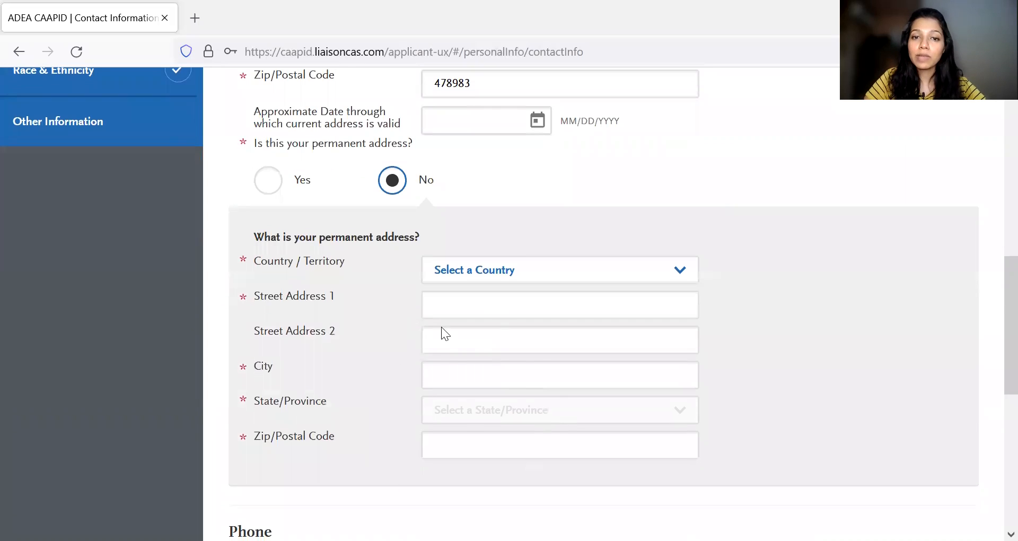
click(275, 189)
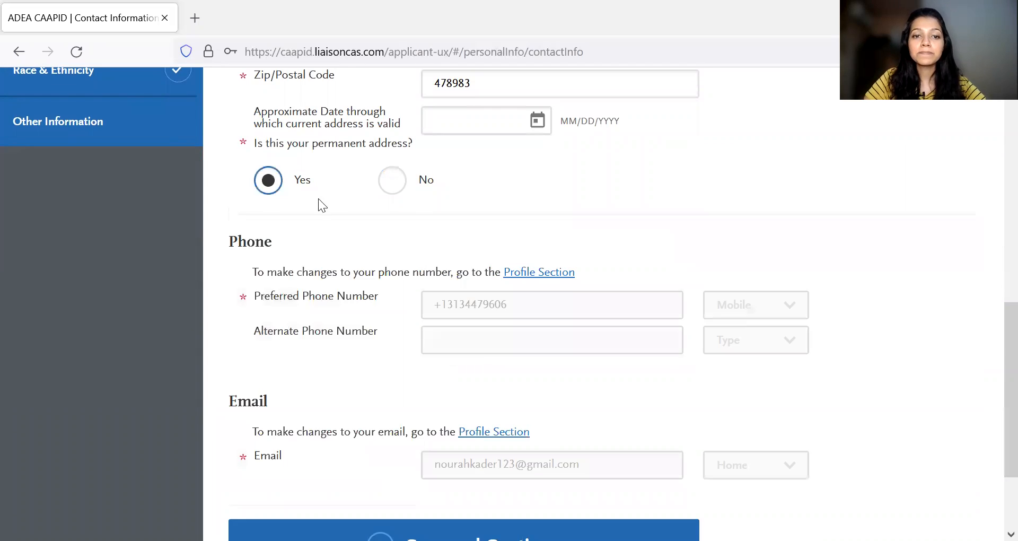
- Check the phone and email details, save Contact Information and continue to Citizenship Information
scroll(421, 313, down, 1)
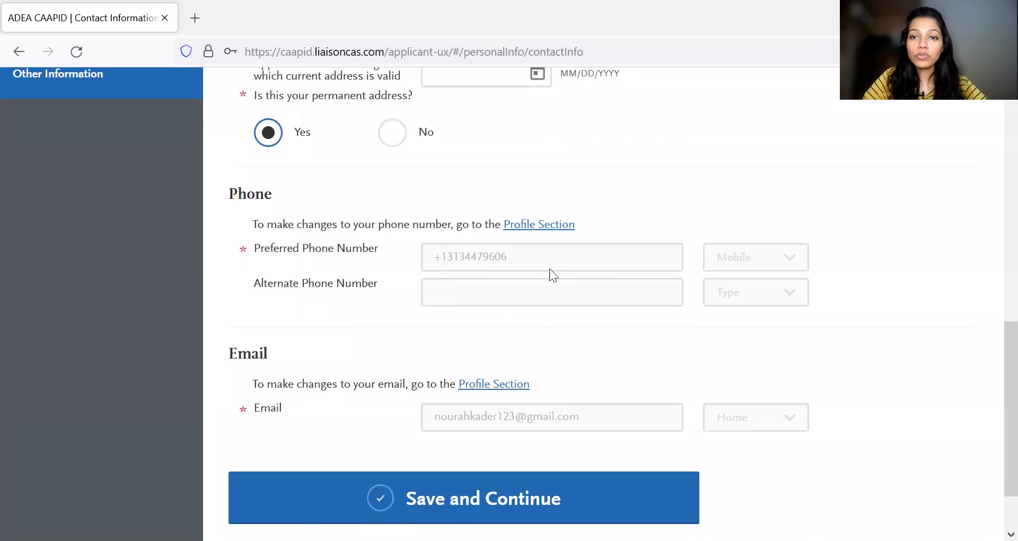
scroll(571, 272, down, 1)
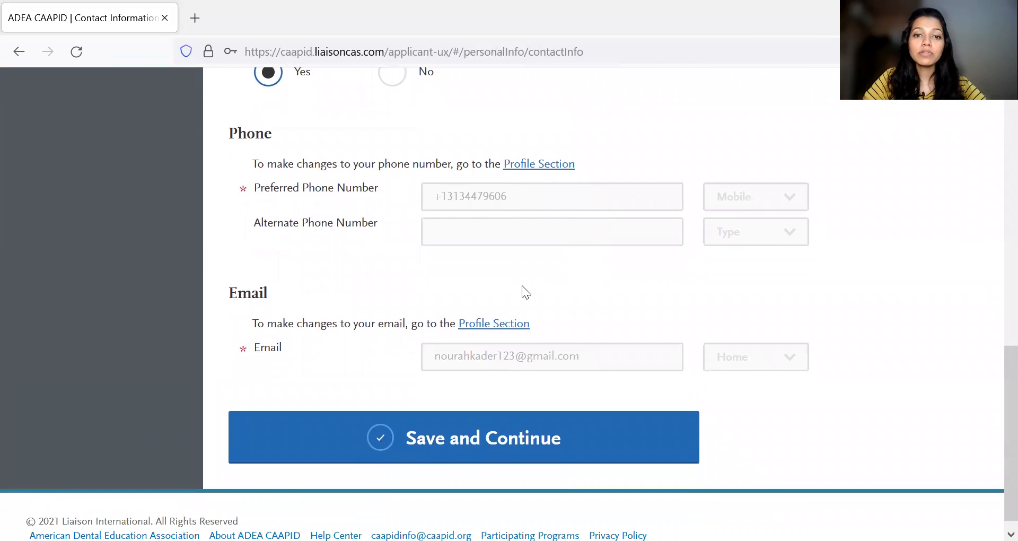
click(443, 427)
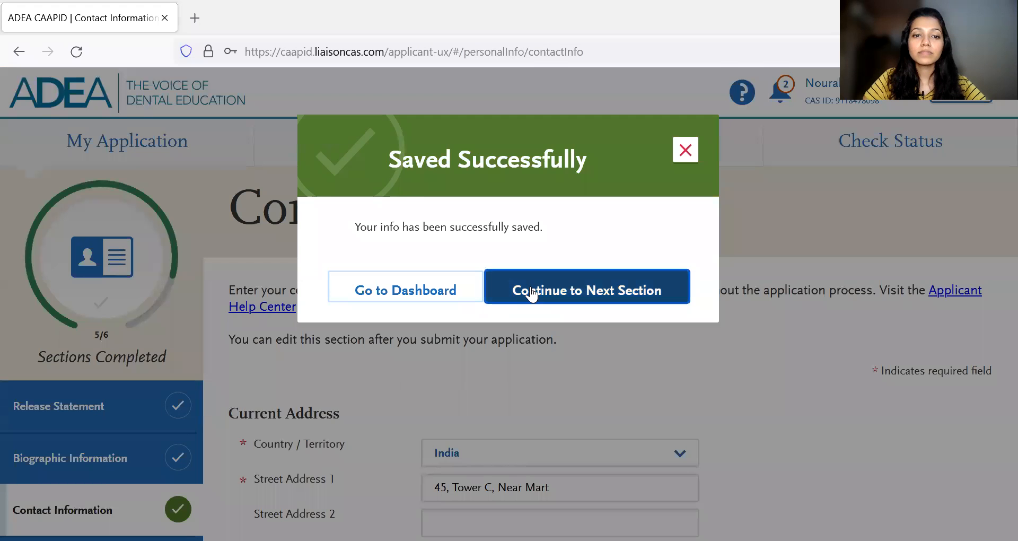
click(536, 296)
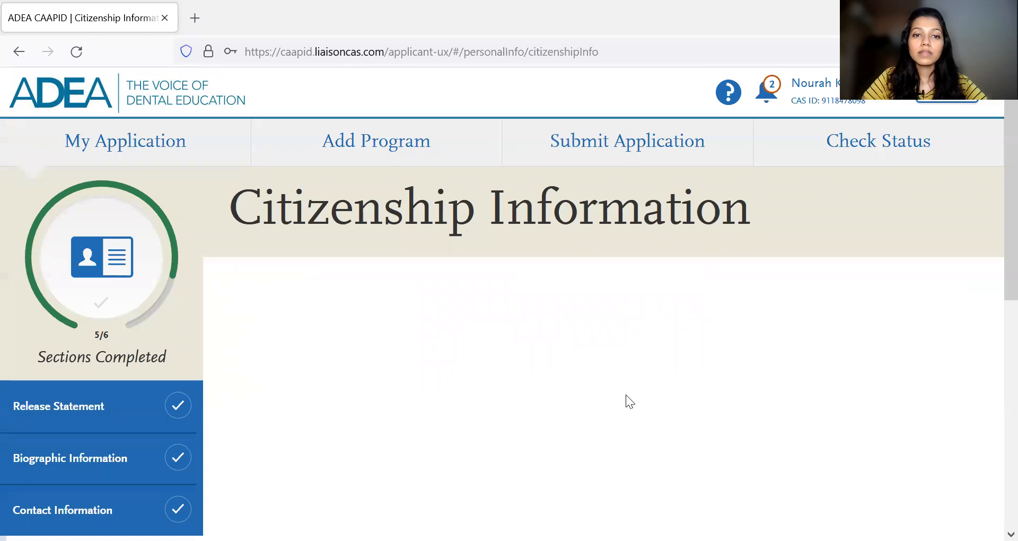
- Go through the U.S. Citizenship Status choices in Citizenship Information and select Non Resident
scroll(625, 395, down, 3)
scroll(626, 394, up, 1)
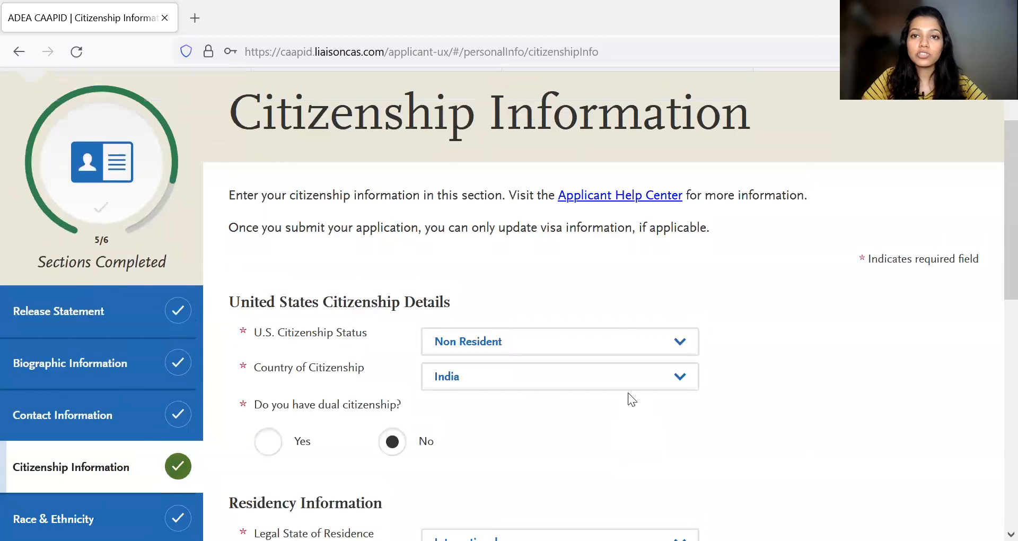
scroll(713, 330, down, 1)
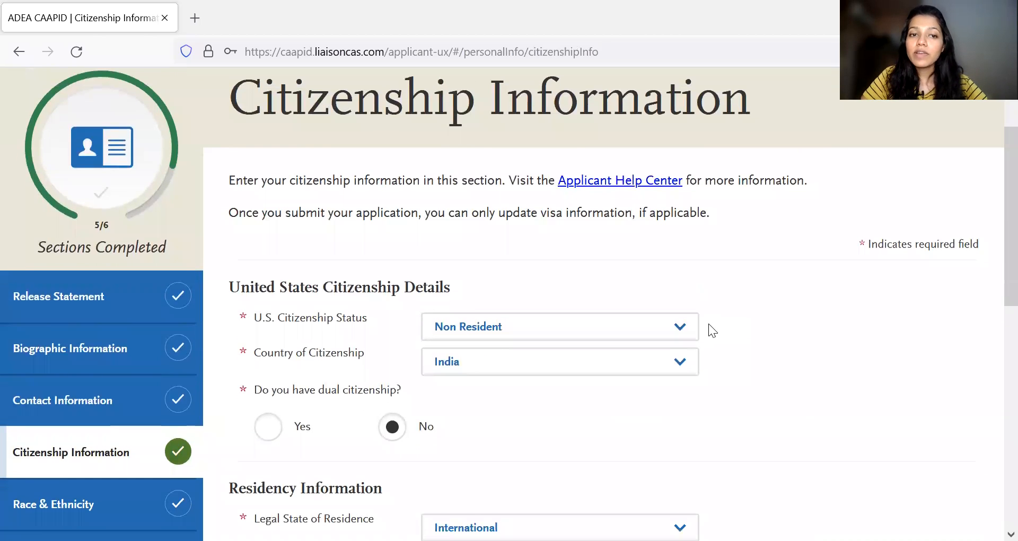
scroll(587, 294, down, 1)
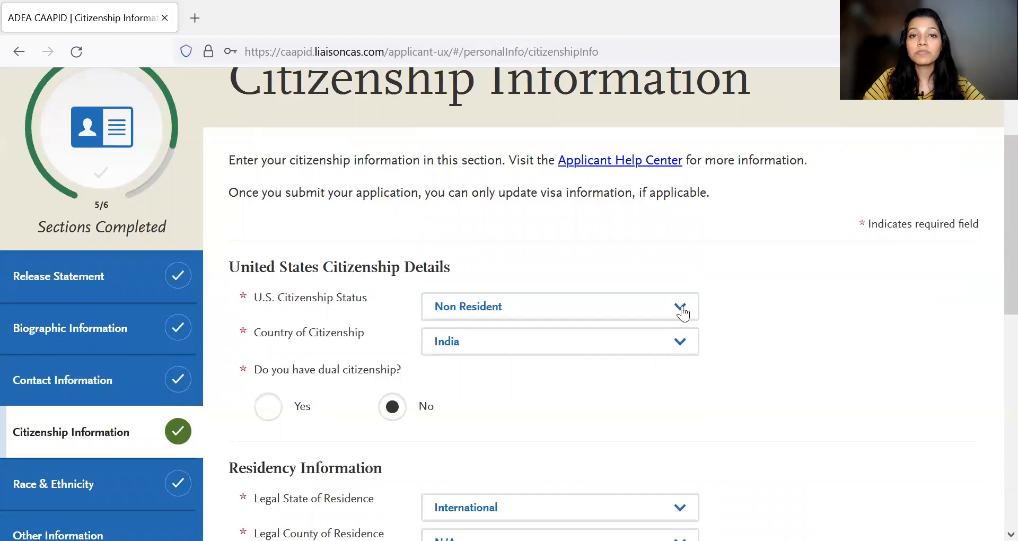
click(682, 314)
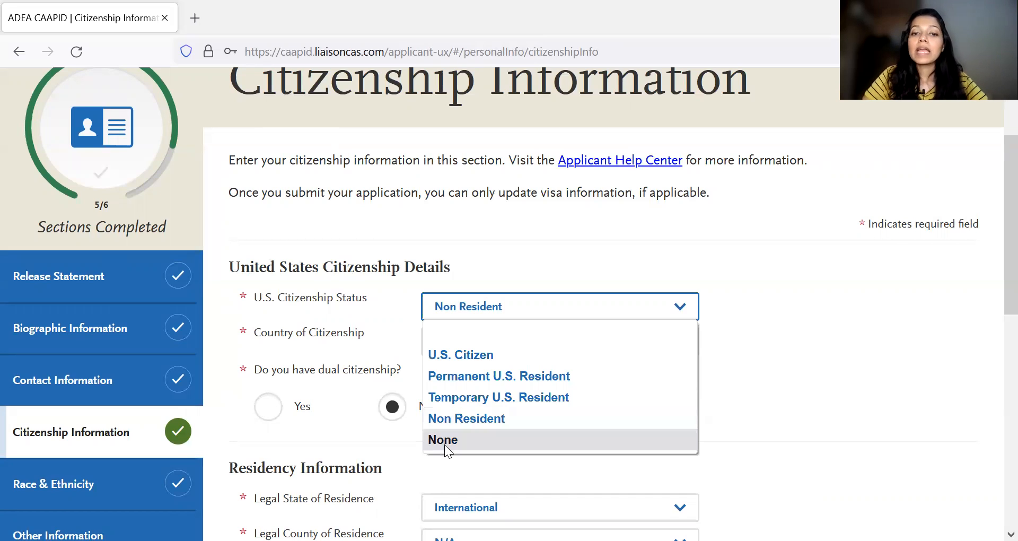
click(477, 420)
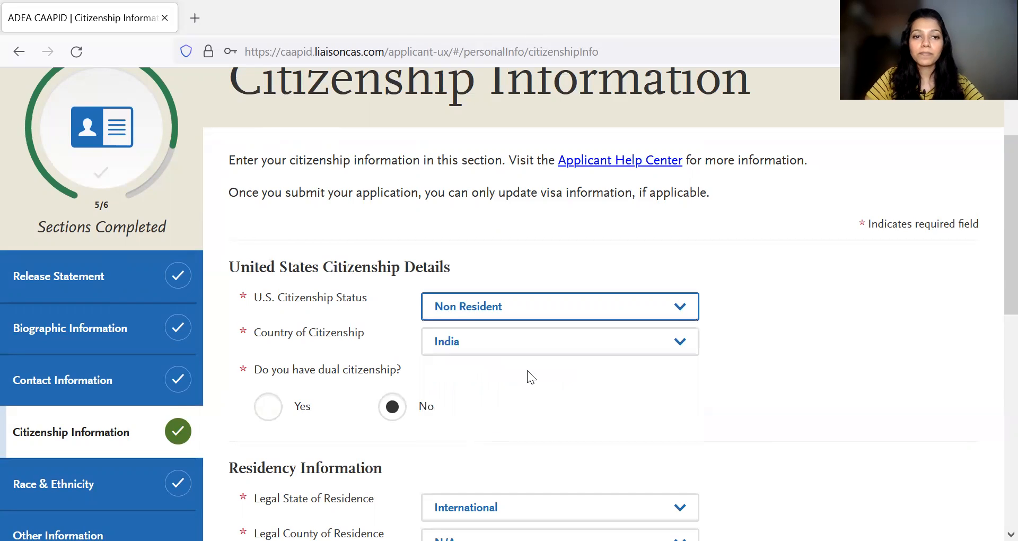
- Check the dual citizenship and residency details, and view the available choices for Legal State of Residence without changing the selection
scroll(527, 371, down, 1)
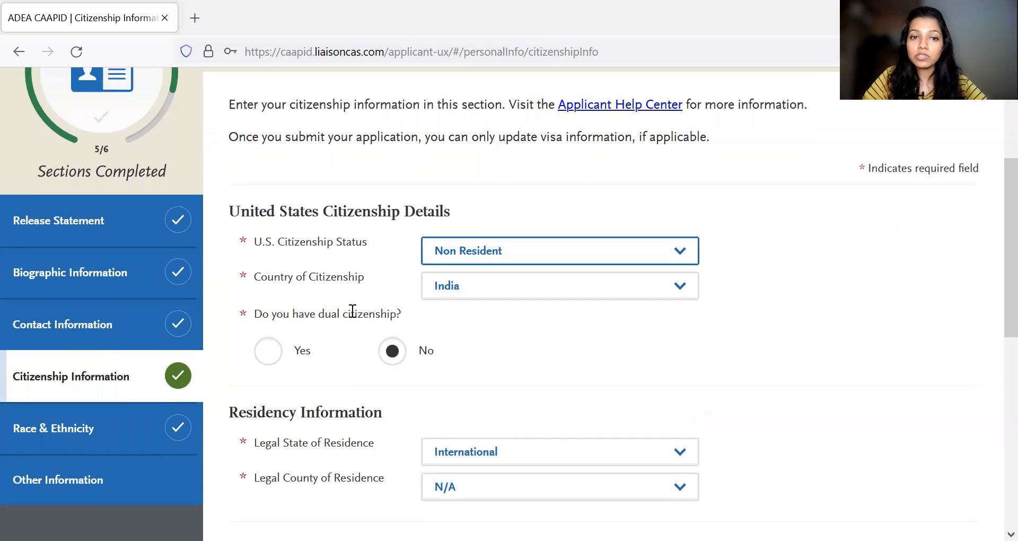
scroll(438, 350, down, 1)
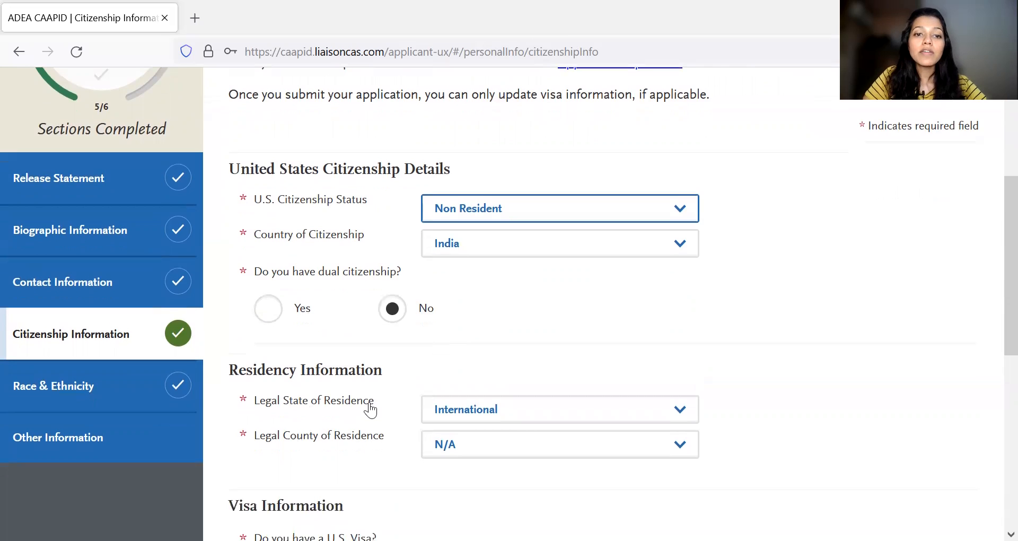
scroll(435, 409, down, 2)
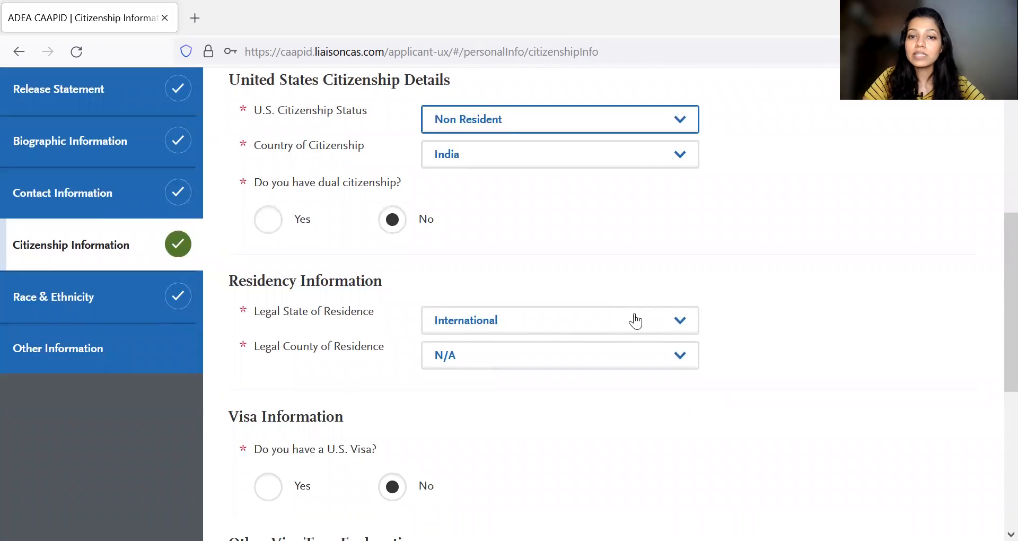
click(665, 321)
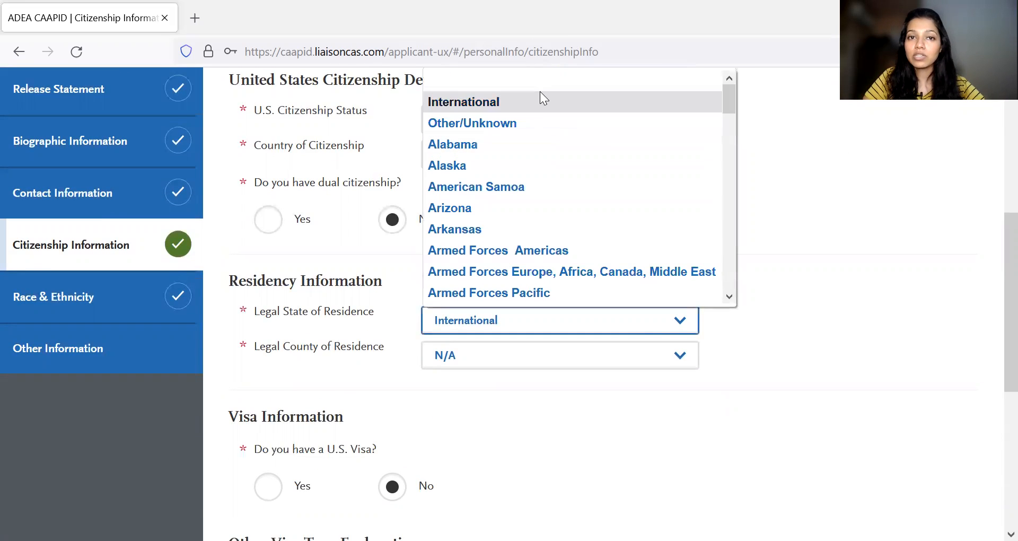
click(369, 147)
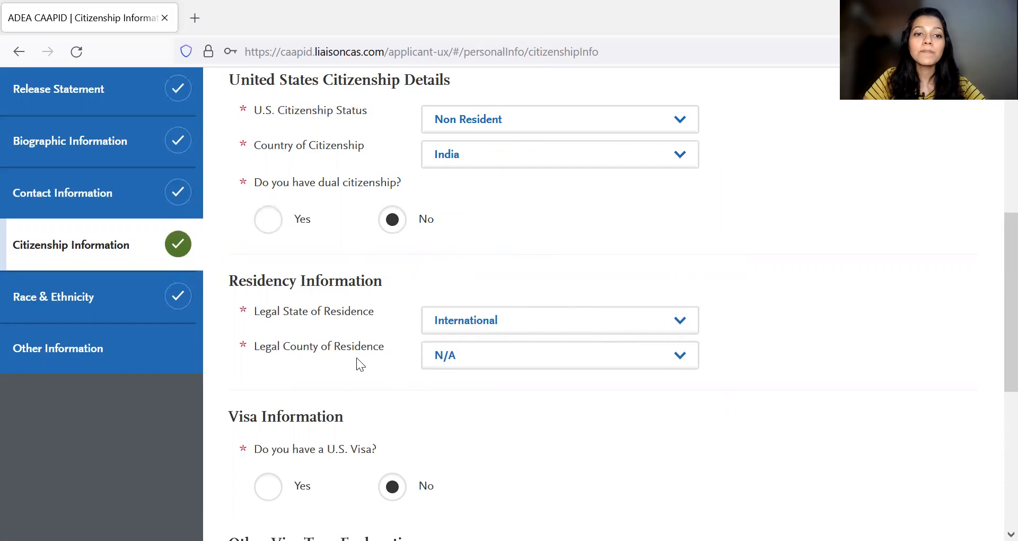
- Answer Yes to the U.S. visa question under Visa Information to show its visa detail fields
scroll(656, 359, down, 1)
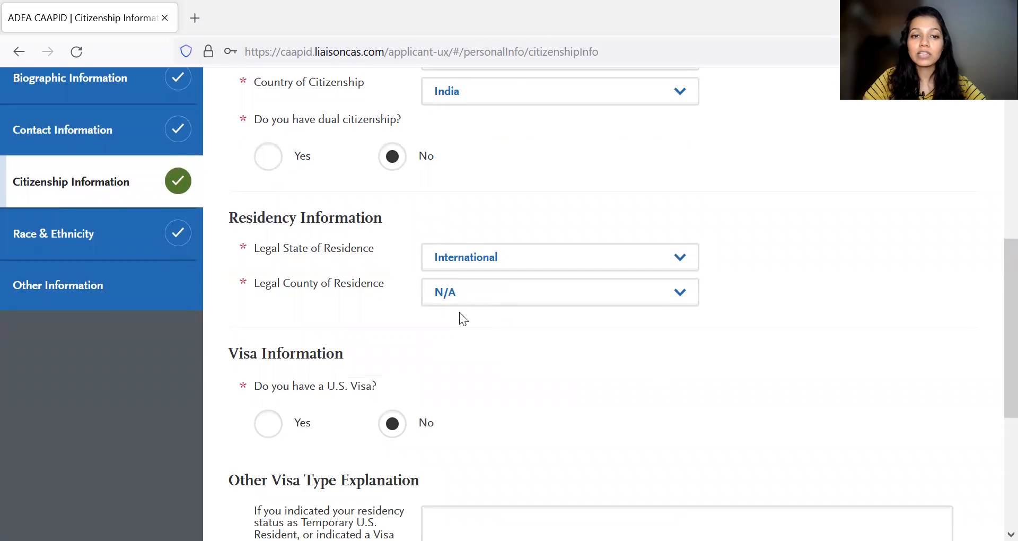
scroll(372, 321, down, 2)
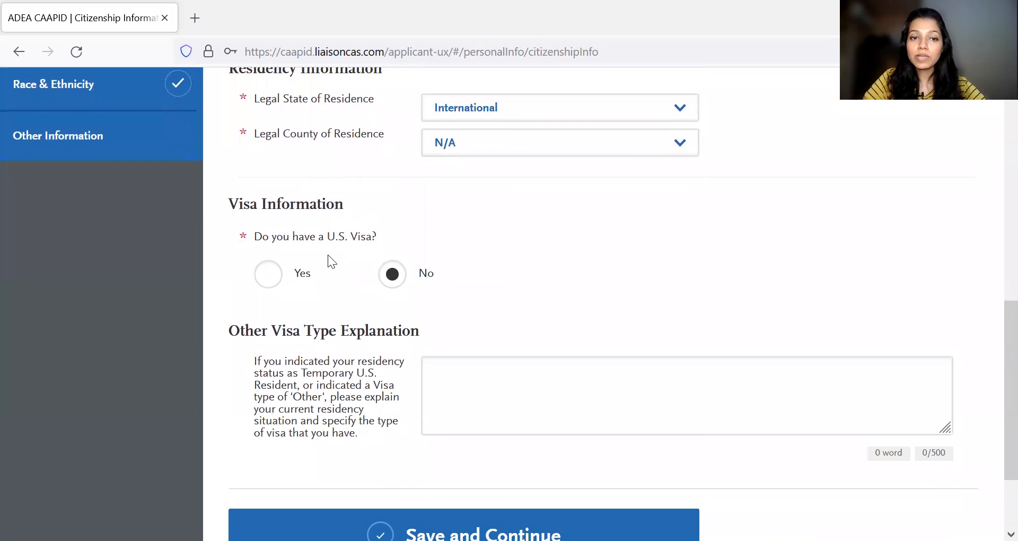
scroll(526, 233, up, 4)
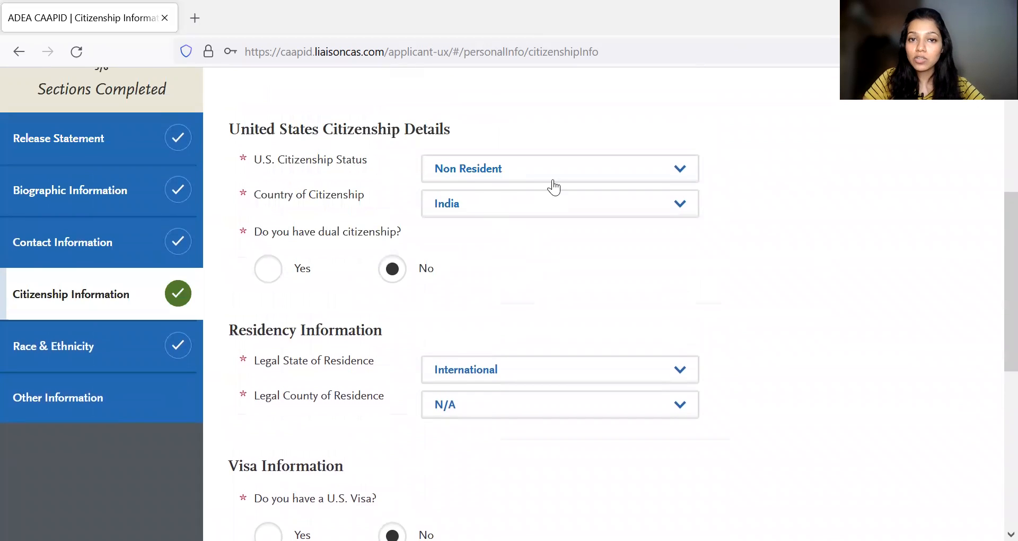
scroll(561, 297, down, 3)
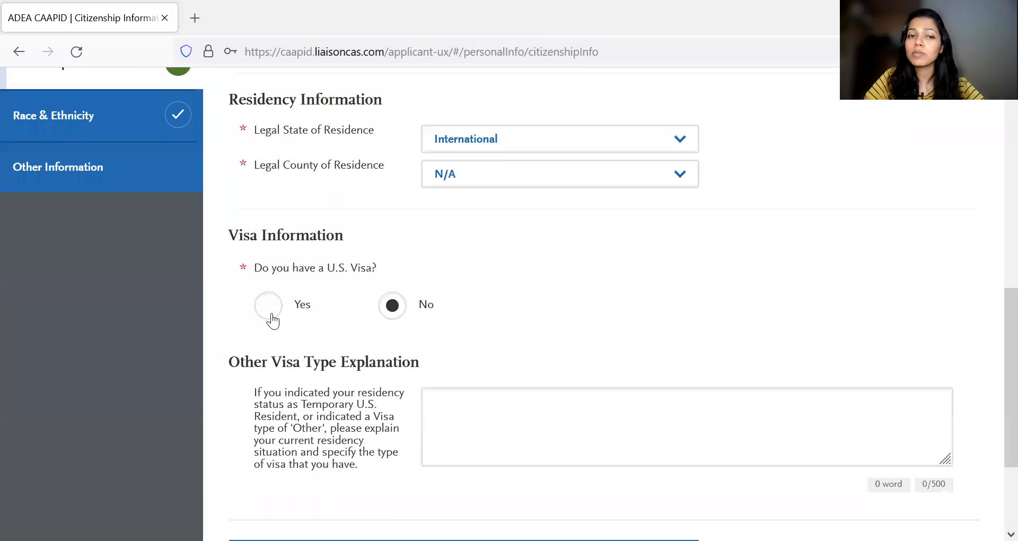
click(272, 315)
scroll(427, 268, down, 2)
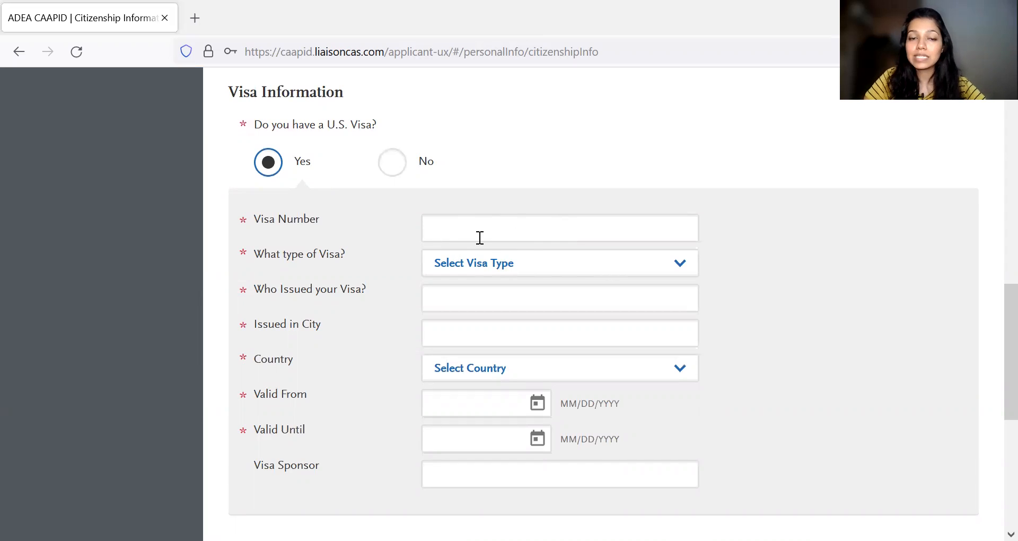
- Enter "New Delhi Consulate" as the issuer of the visa
click(488, 296)
text(New C)
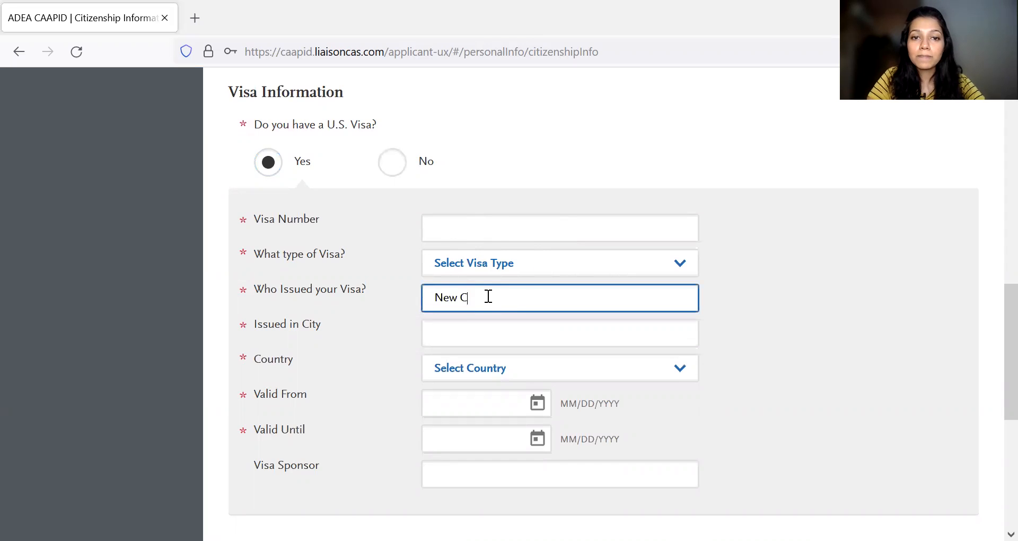
key(BackSpace)
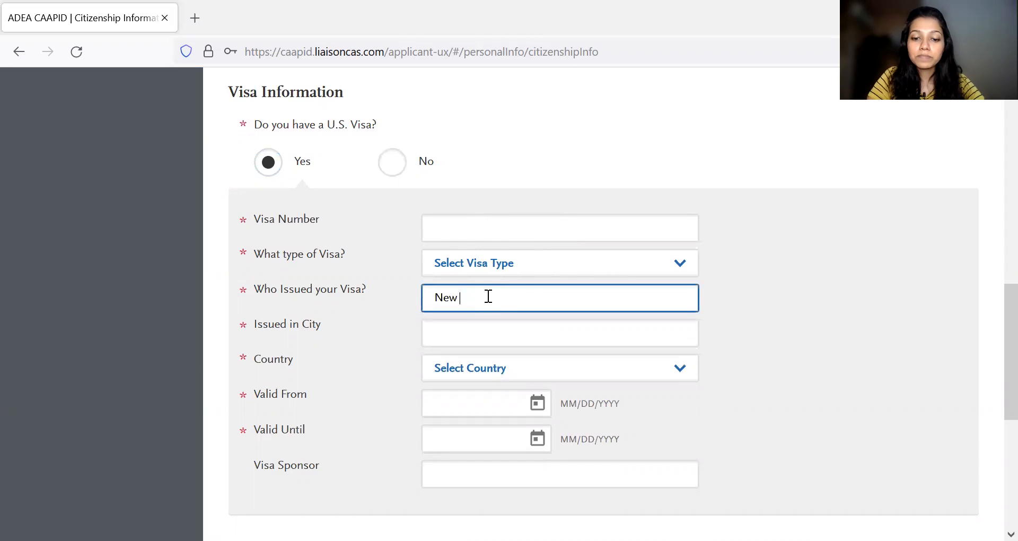
text(Delhi Consulate)
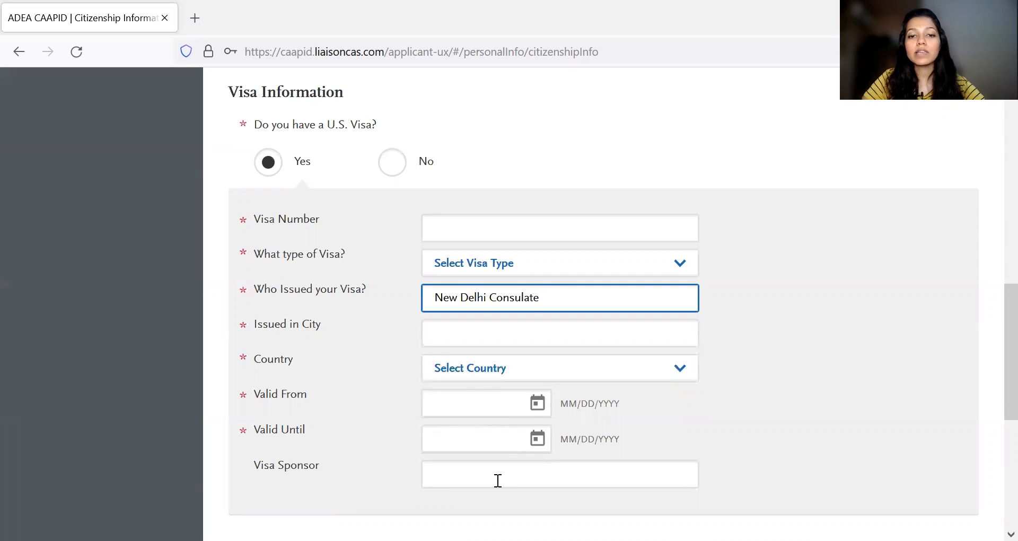
- Look over the remaining visa fields and switch the U.S. visa answer back to No
scroll(497, 479, down, 1)
scroll(496, 479, up, 2)
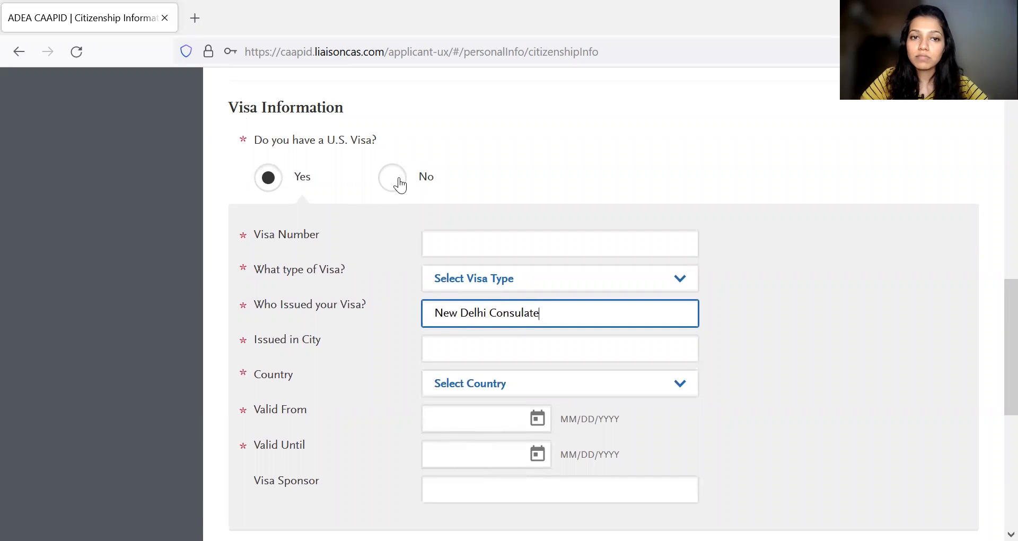
click(400, 184)
scroll(451, 246, down, 1)
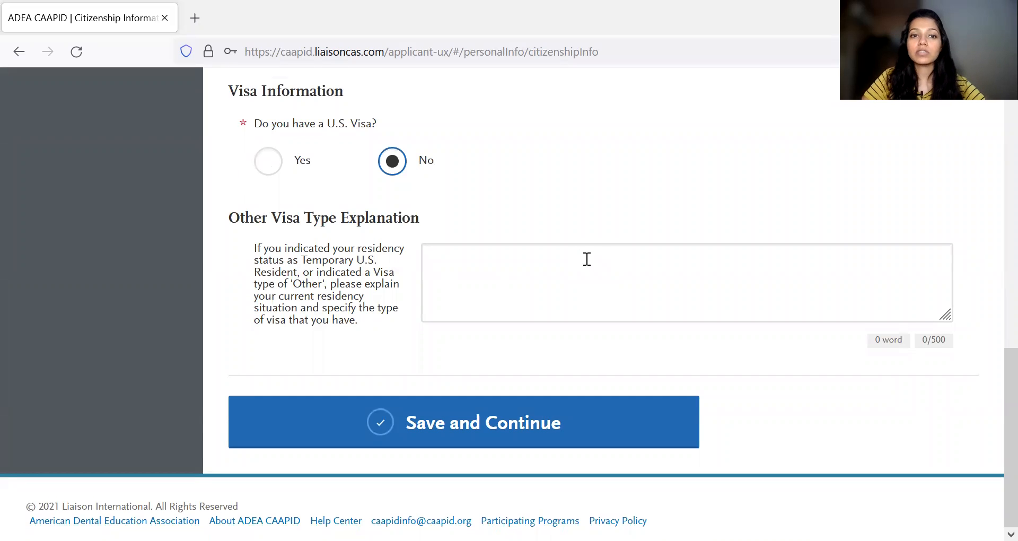
- View the U.S. Citizenship Status choices again, including Temporary U.S. Resident, and close them without changing the selection
scroll(586, 259, up, 5)
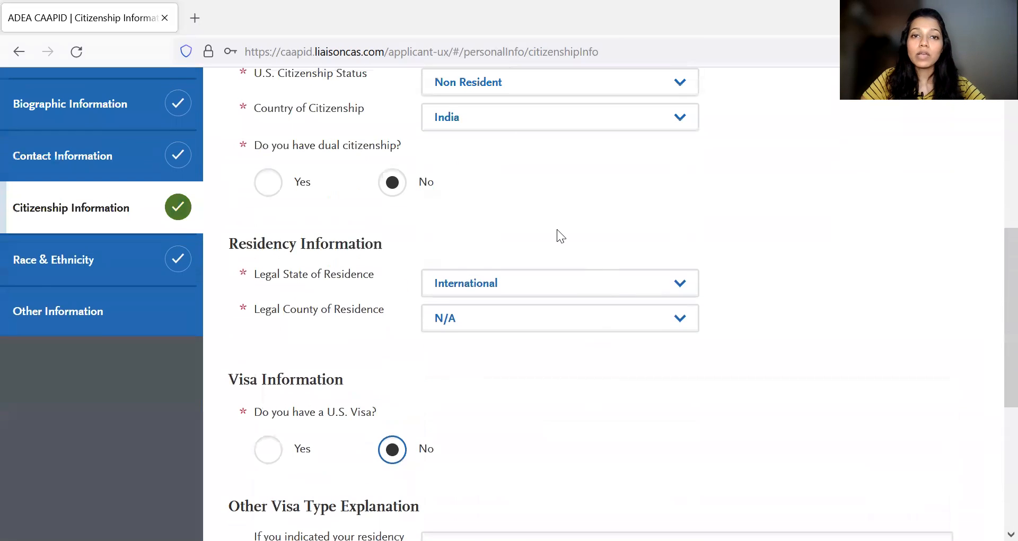
click(587, 81)
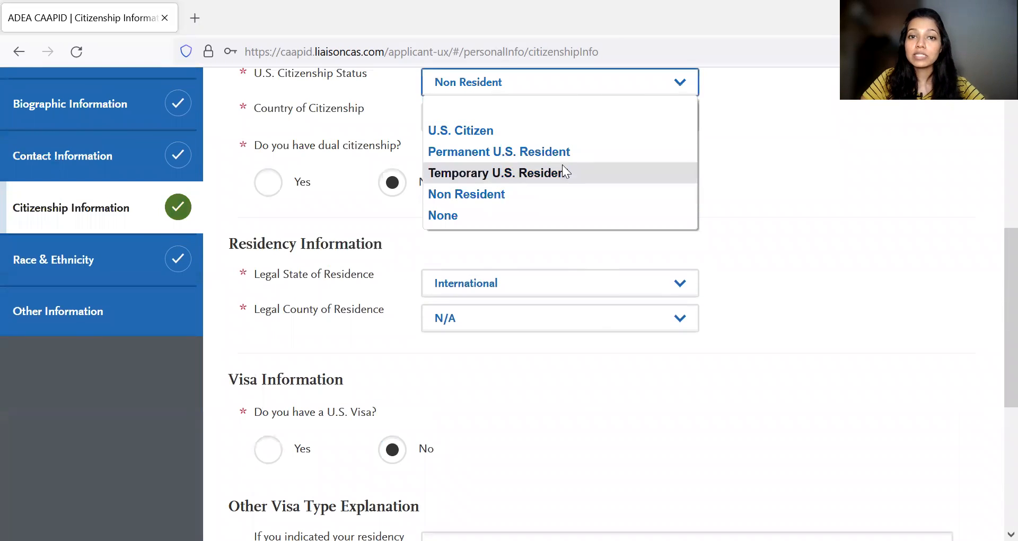
click(735, 214)
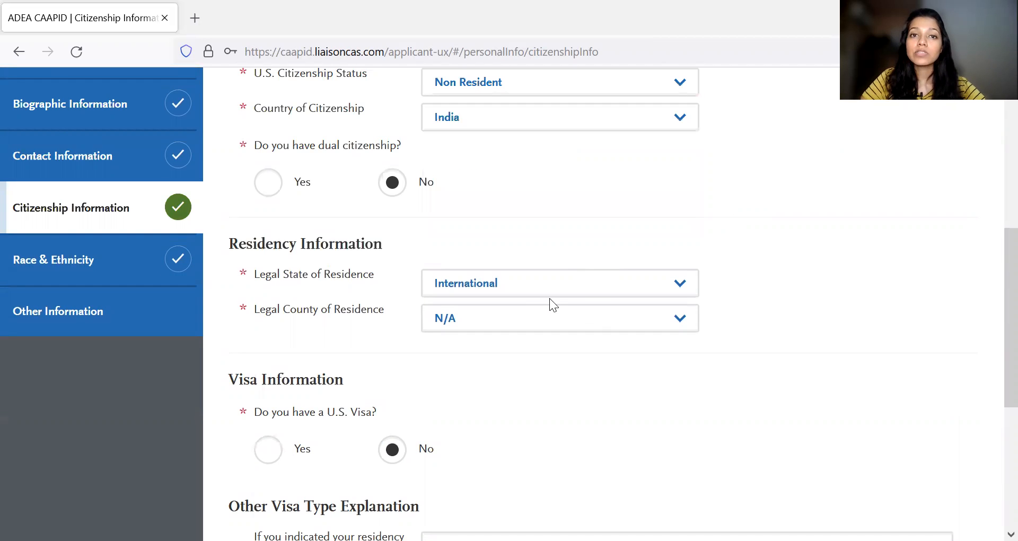
- Leave the Other Visa Type Explanation empty, save Citizenship Information and continue to Race & Ethnicity
scroll(550, 298, down, 5)
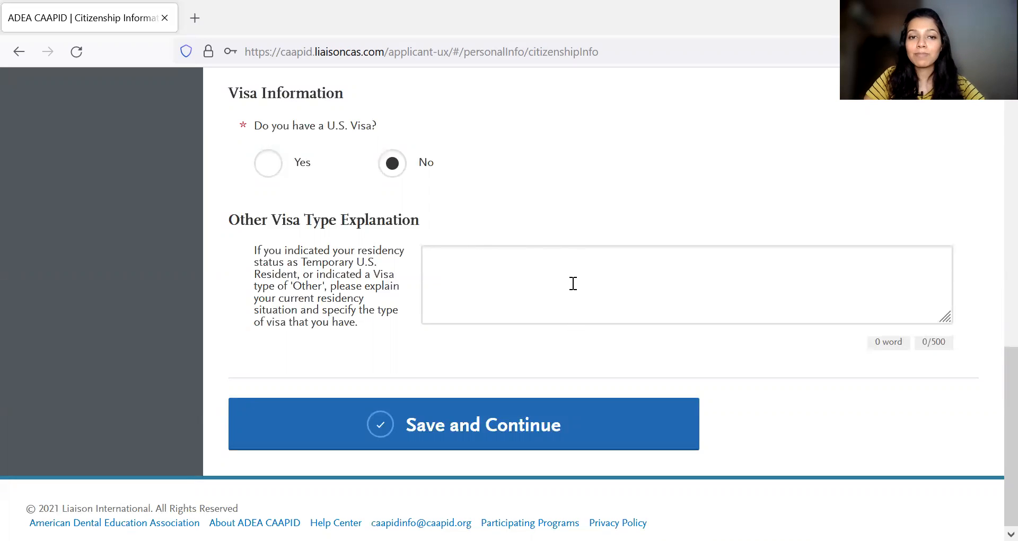
scroll(516, 300, down, 1)
click(476, 405)
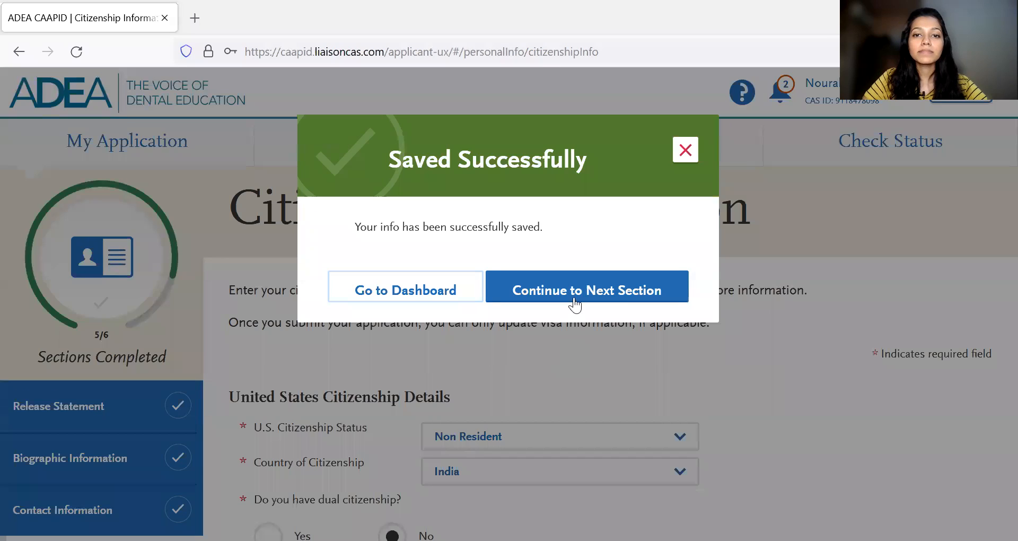
click(575, 301)
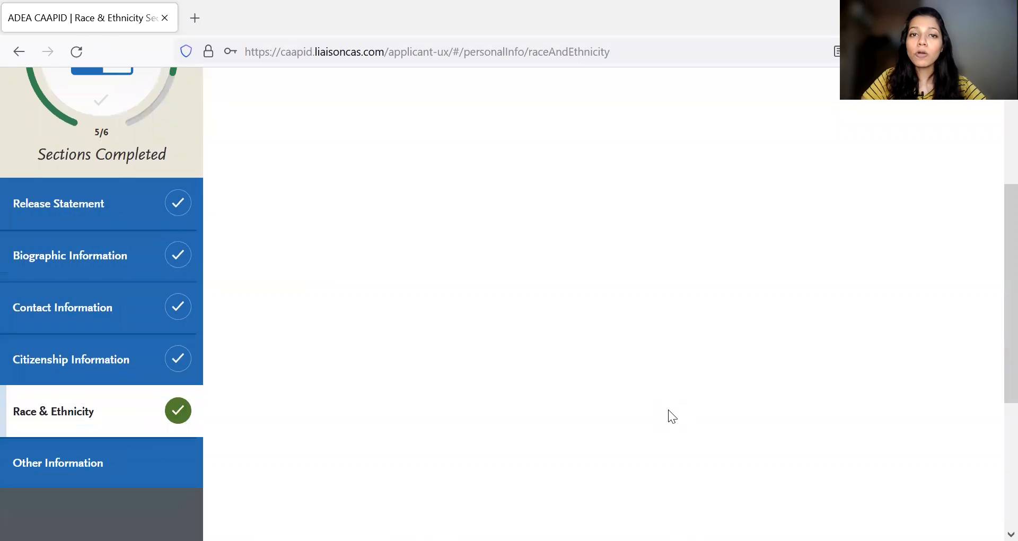
- Leave the ethnicity and race questions unanswered, save Race & Ethnicity and continue to Other Information
scroll(669, 409, down, 5)
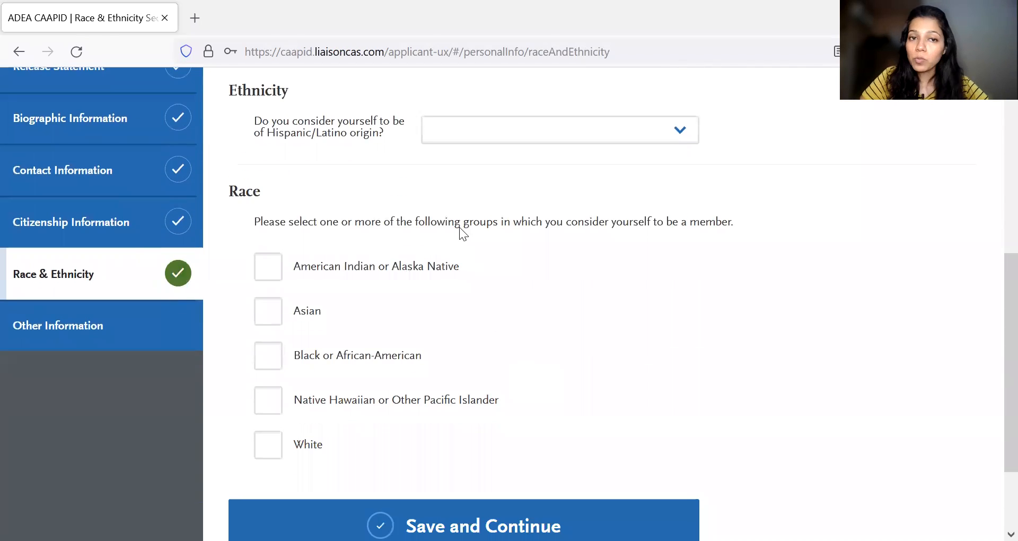
scroll(448, 338, down, 1)
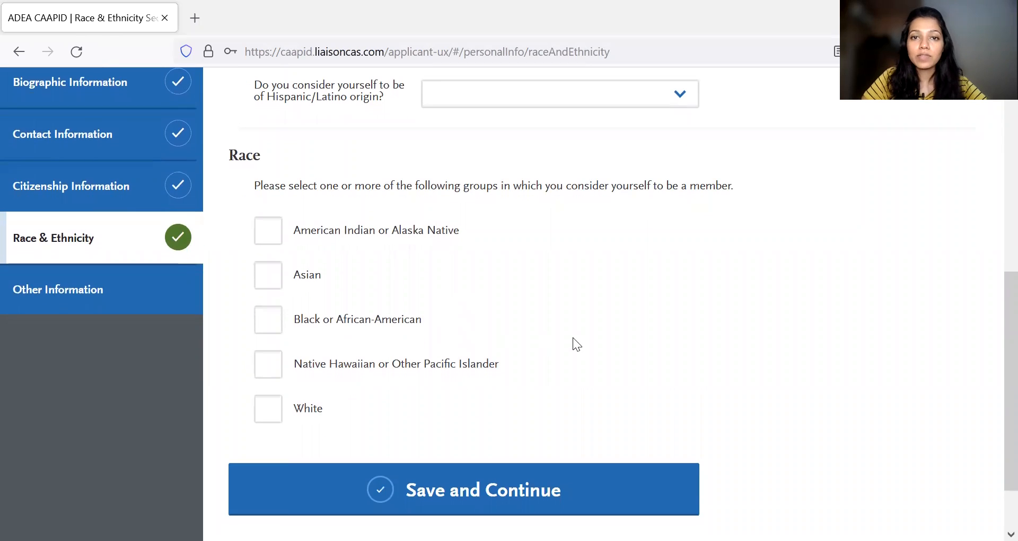
click(517, 487)
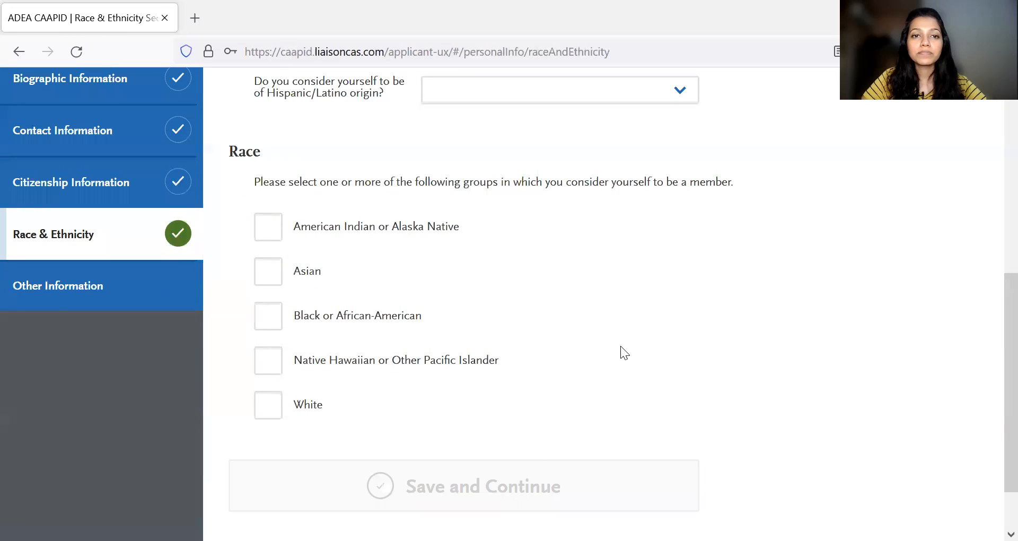
click(535, 285)
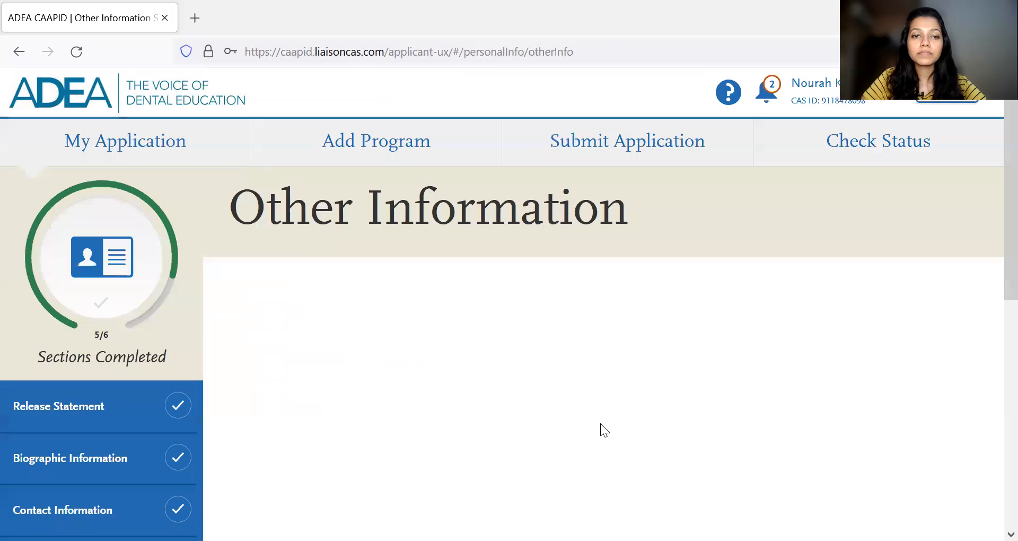
- Set the first language under Language Proficiency to Hindi
scroll(600, 423, down, 4)
scroll(686, 414, down, 1)
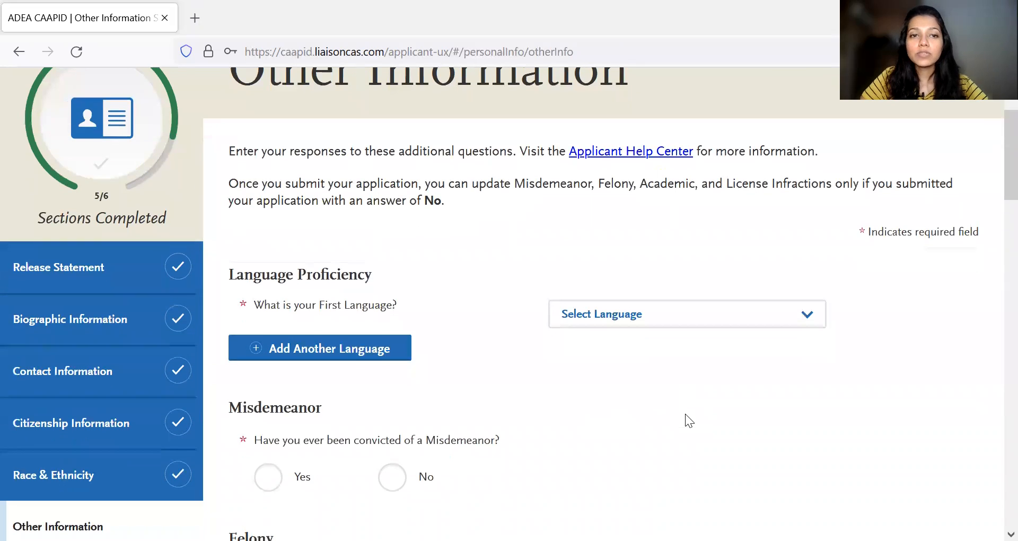
scroll(535, 400, down, 1)
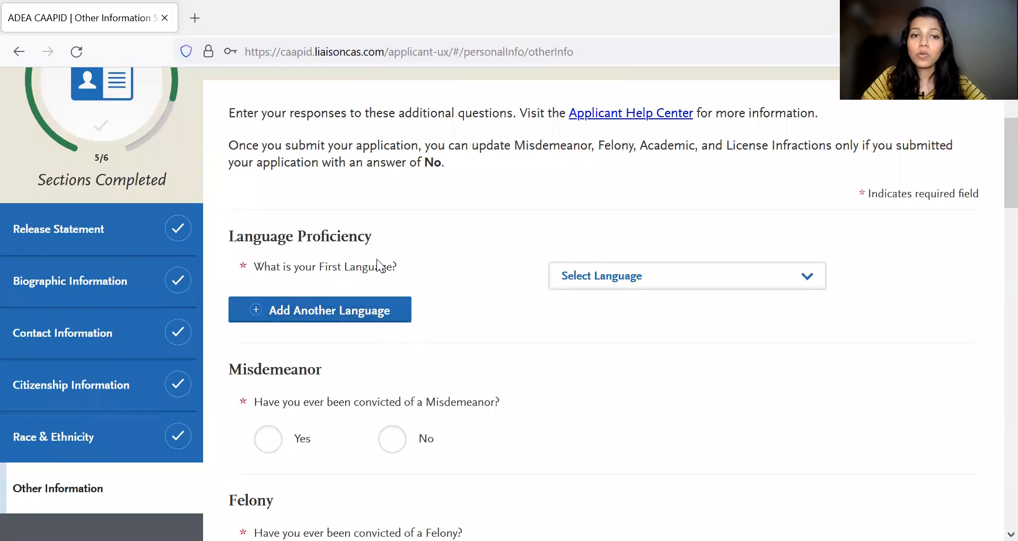
click(736, 281)
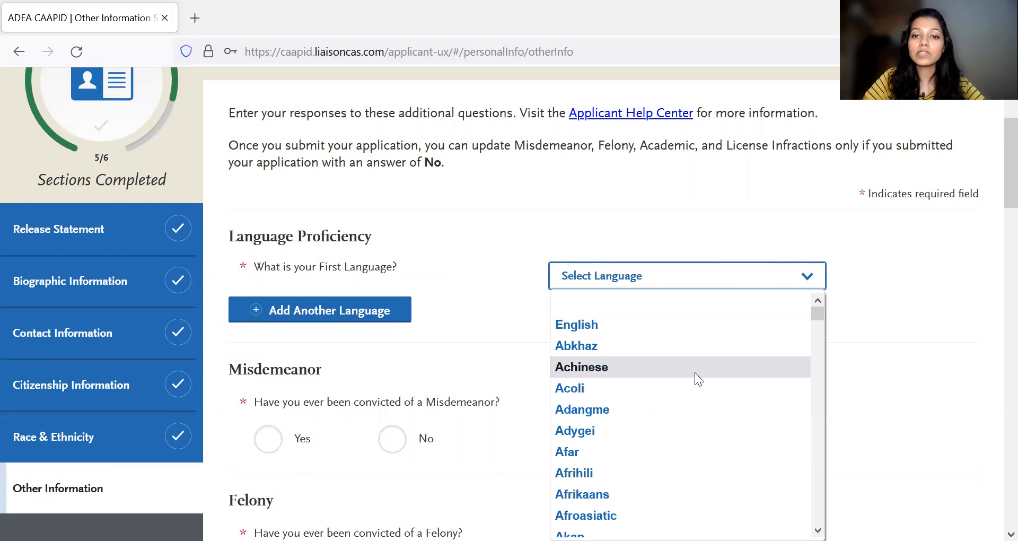
key(h)
key(h)
key(h)
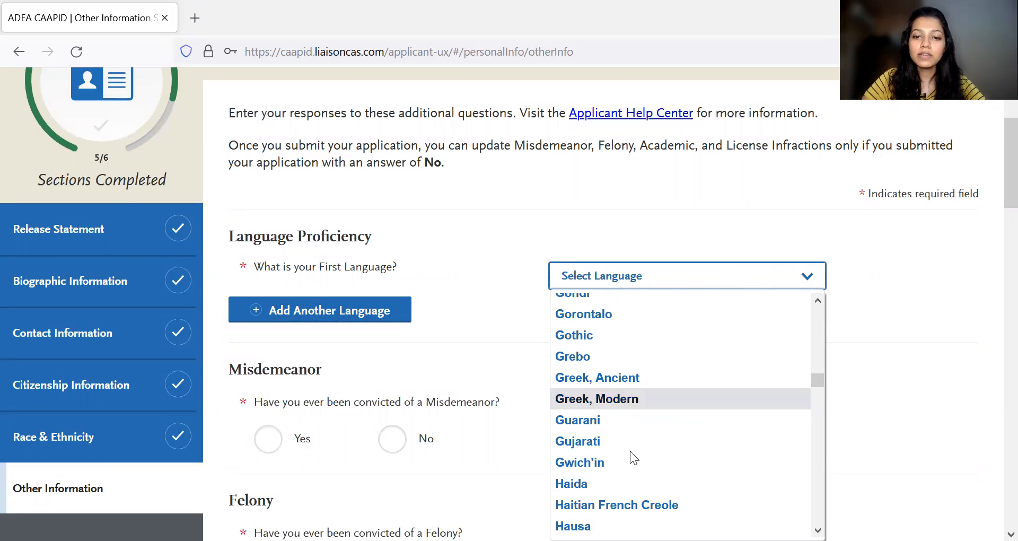
key(h)
key(h)
key(h)
key(h)
key(h)
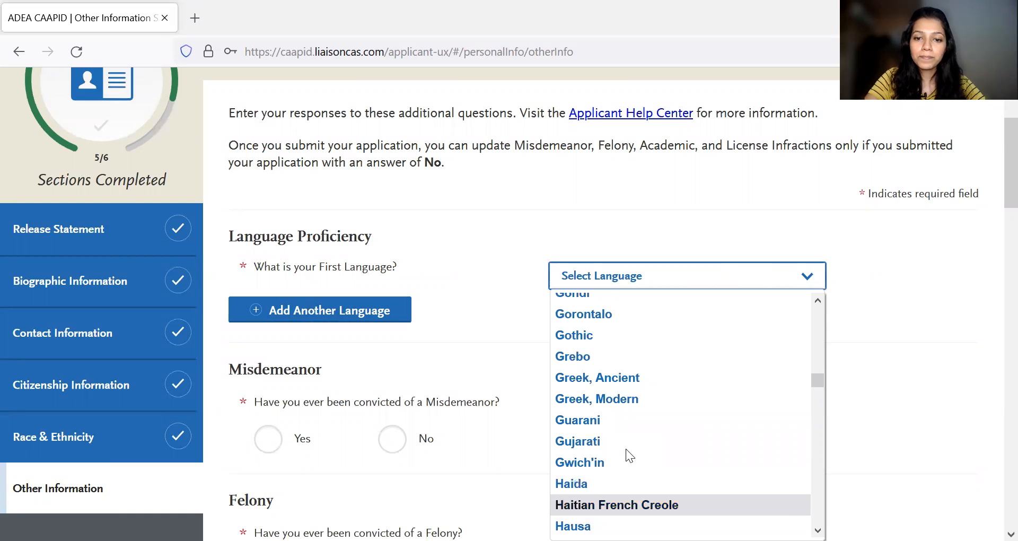
key(h)
key(h)
key(h)
key(h)
key(h)
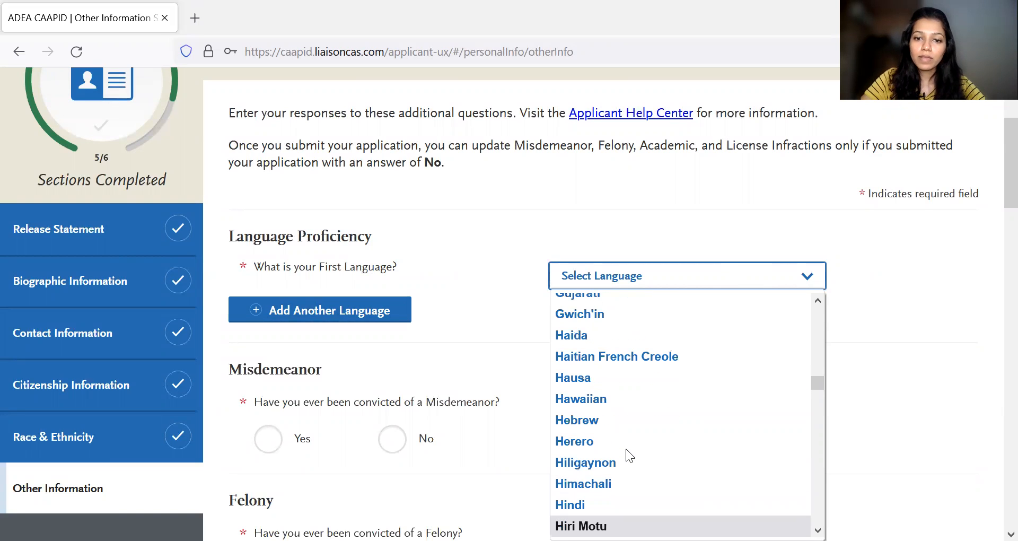
key(Up)
key(Return)
- Add English as an additional language with an Advanced proficiency level
click(341, 314)
click(481, 348)
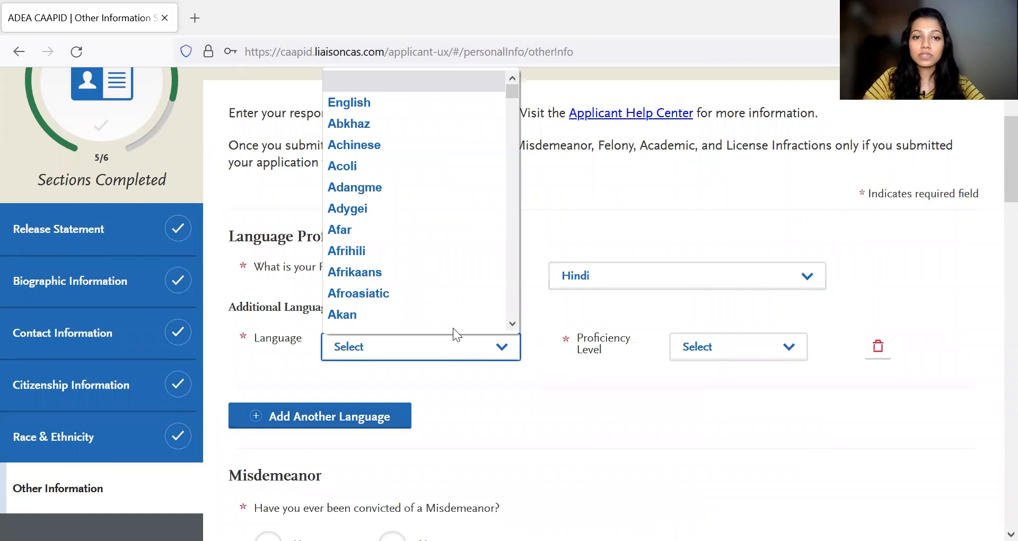
click(412, 107)
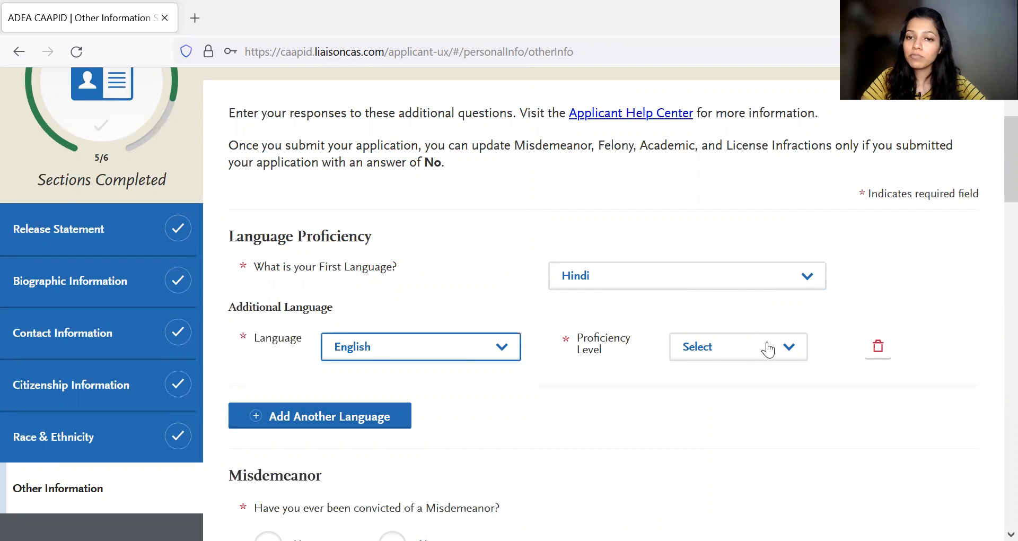
click(784, 349)
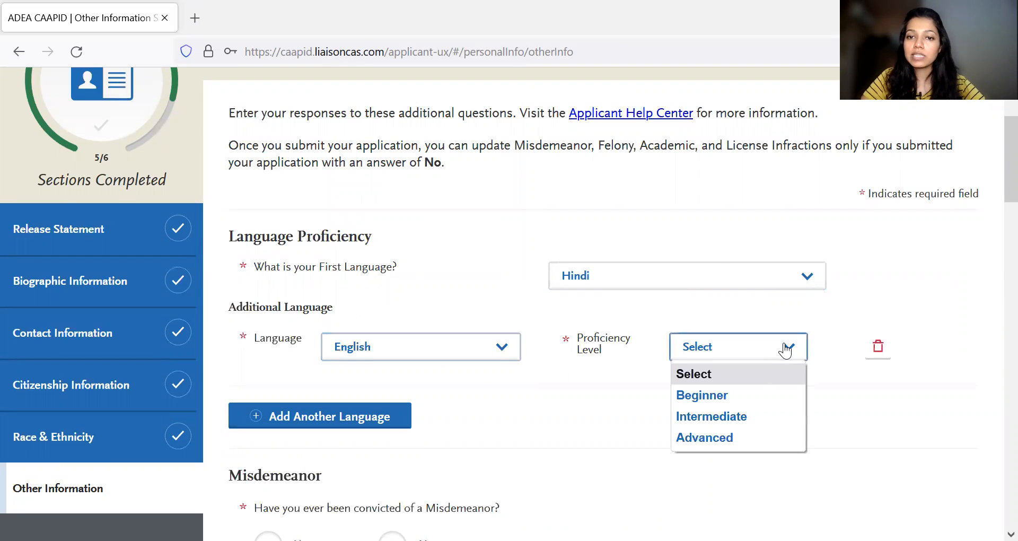
click(714, 428)
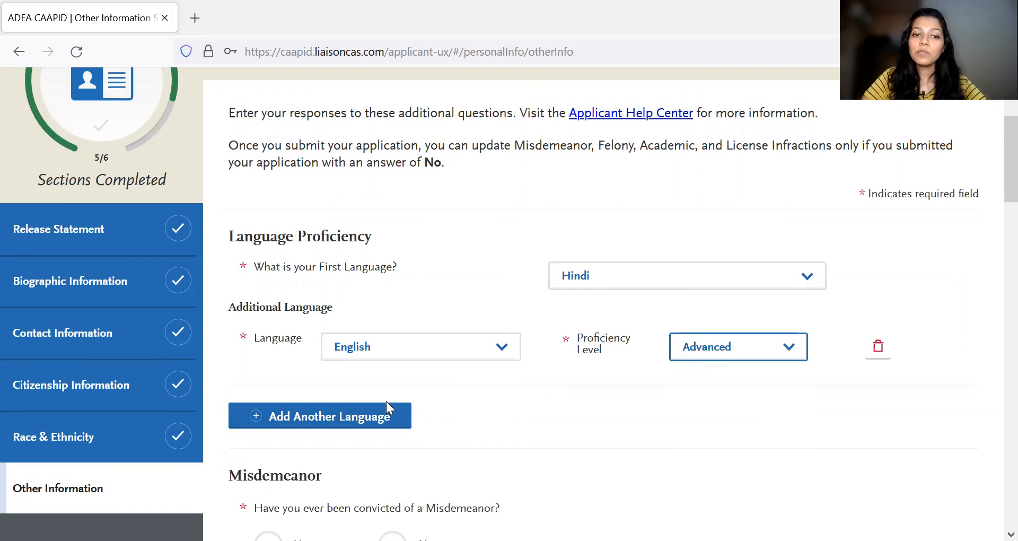
- Answer No to both the misdemeanor and the felony conviction questions
scroll(386, 401, down, 2)
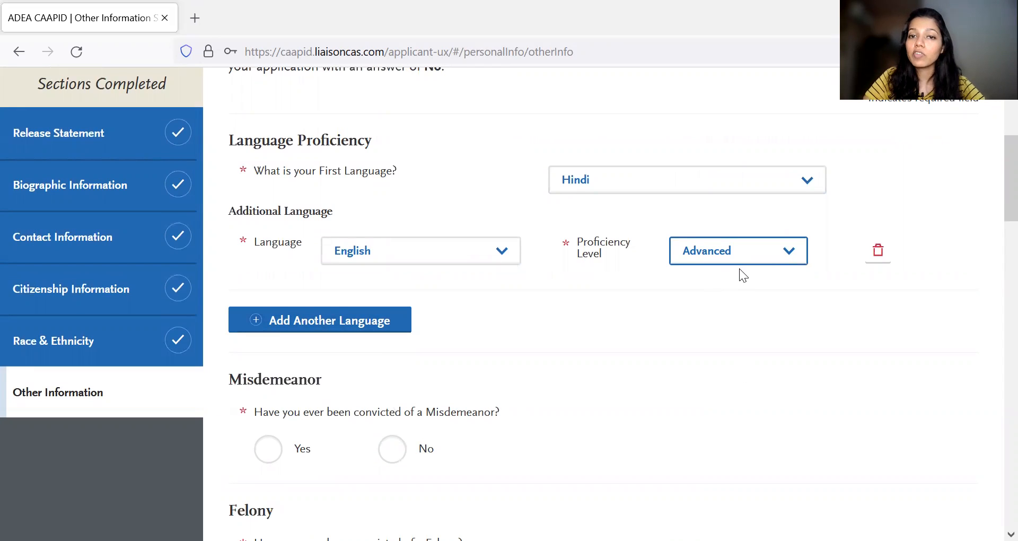
scroll(699, 316, down, 1)
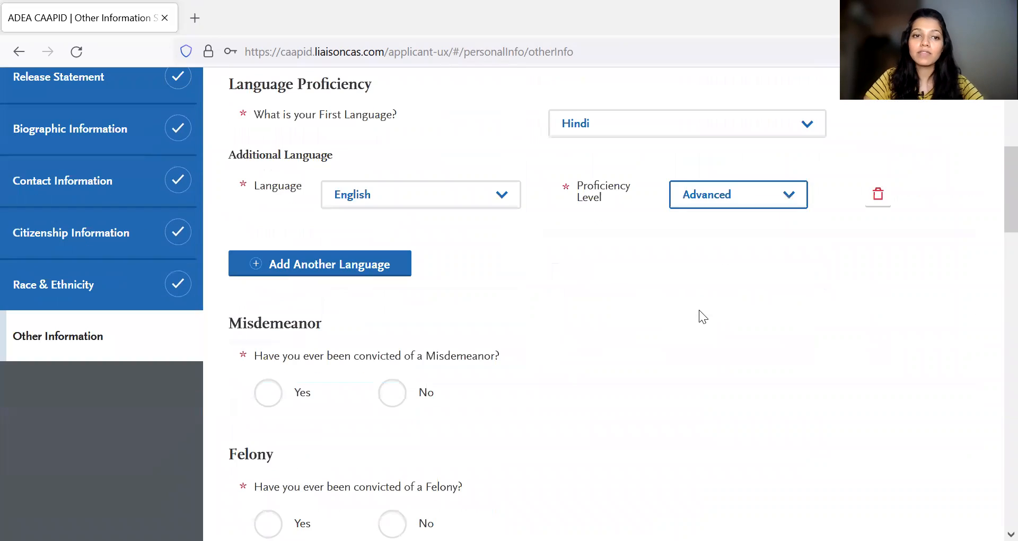
scroll(467, 336, down, 2)
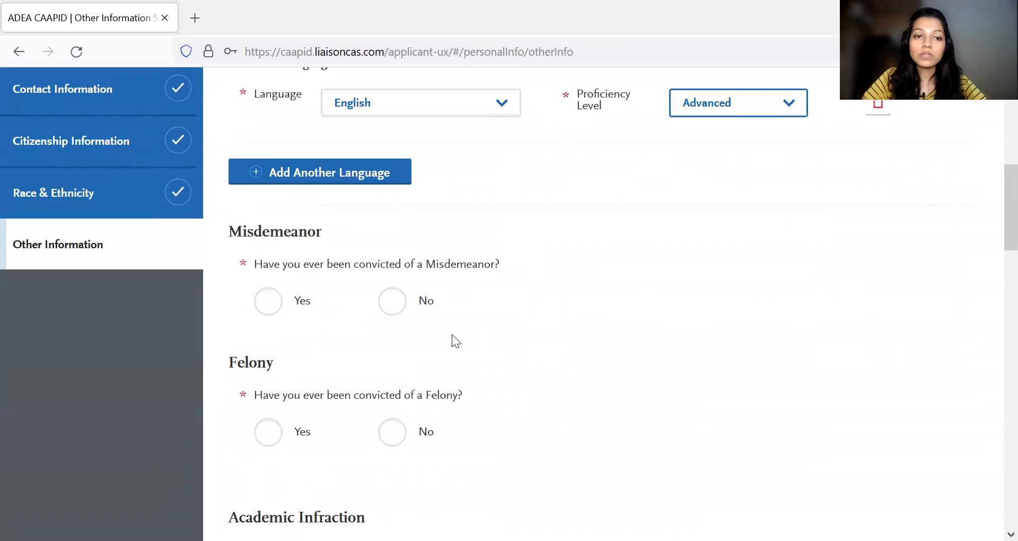
scroll(454, 277, down, 1)
click(391, 277)
scroll(403, 342, down, 1)
click(392, 340)
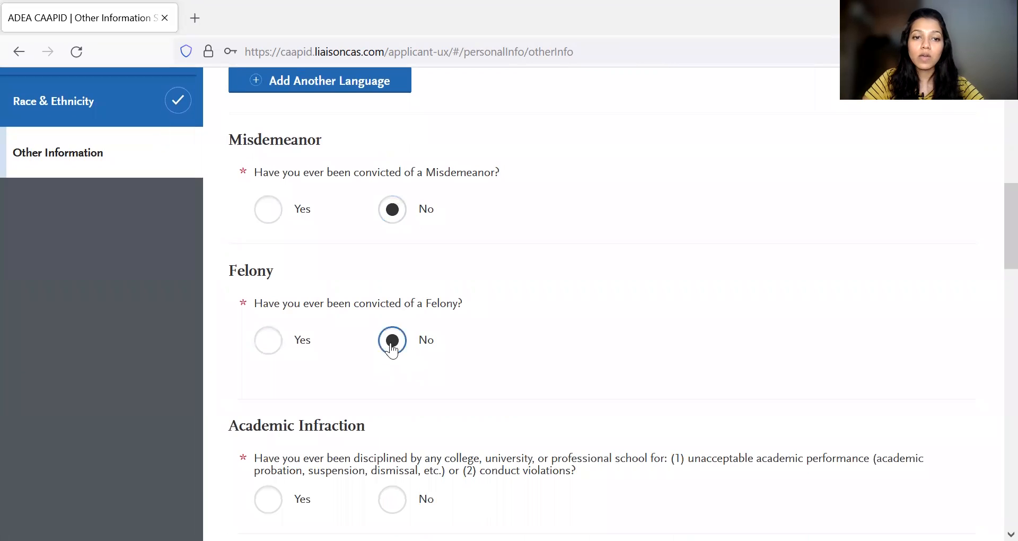
- Answer No to both the Academic Infraction and the License Infraction questions
scroll(485, 378, down, 2)
scroll(485, 378, down, 2)
click(399, 297)
scroll(494, 345, down, 1)
click(393, 362)
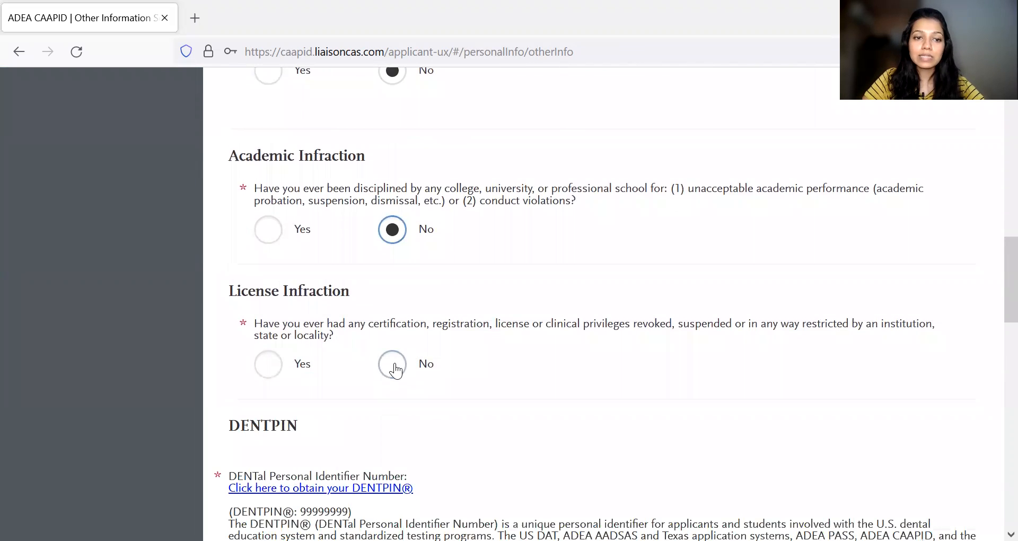
- Read the DENTPIN explanation, leave its field empty, and look over the questions on previous dental school applications and program attendance
scroll(395, 366, down, 2)
scroll(395, 366, down, 2)
click(311, 352)
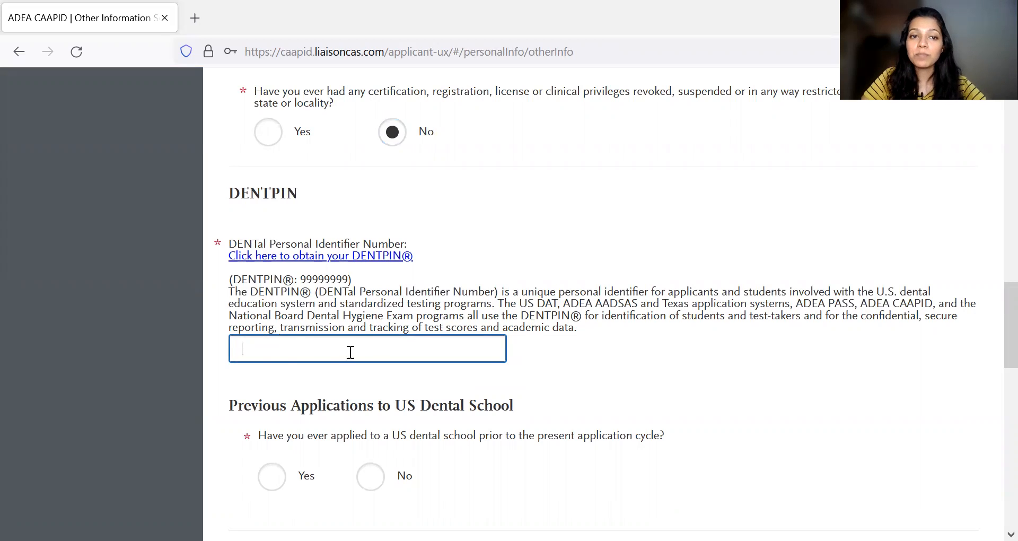
scroll(582, 352, down, 2)
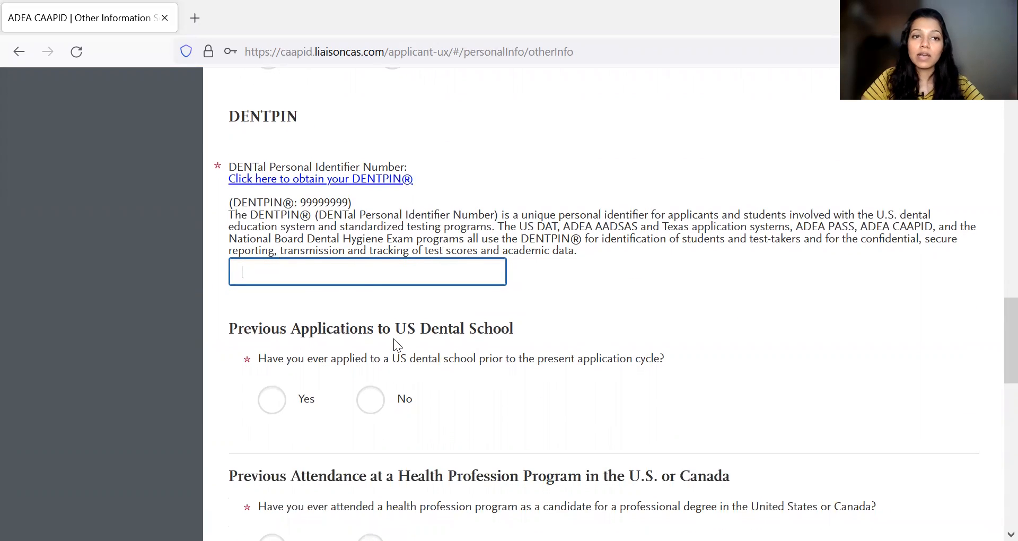
scroll(435, 273, down, 1)
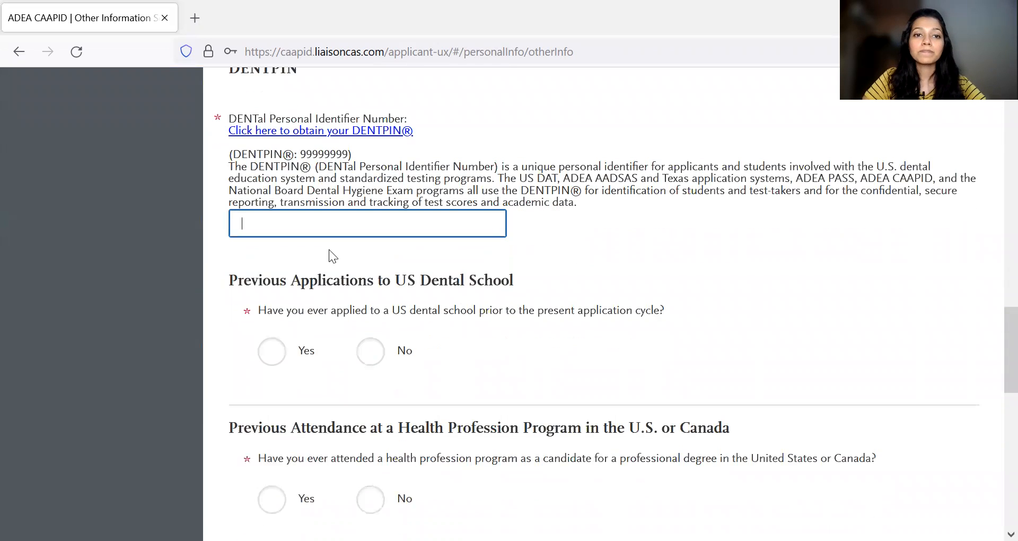
scroll(467, 322, down, 1)
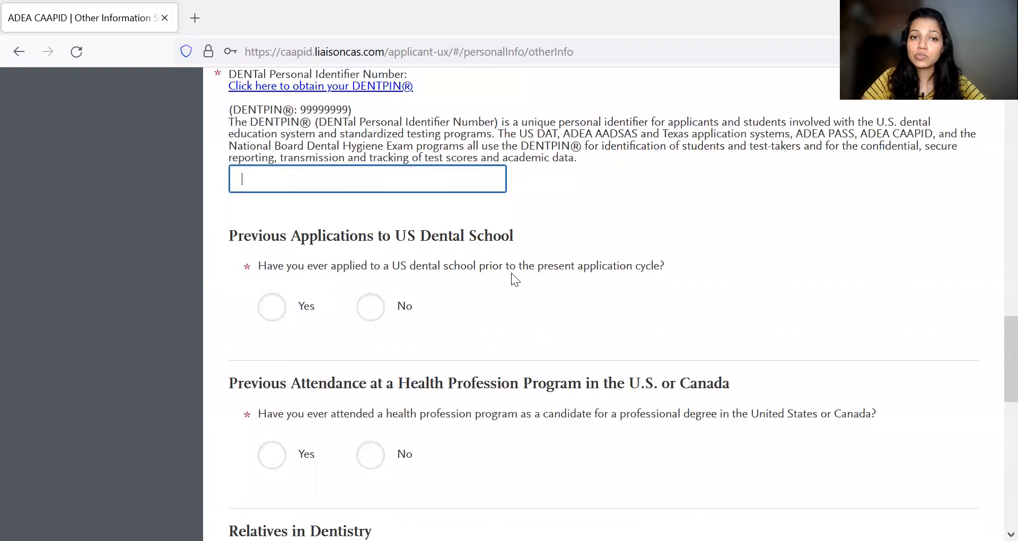
scroll(511, 272, down, 1)
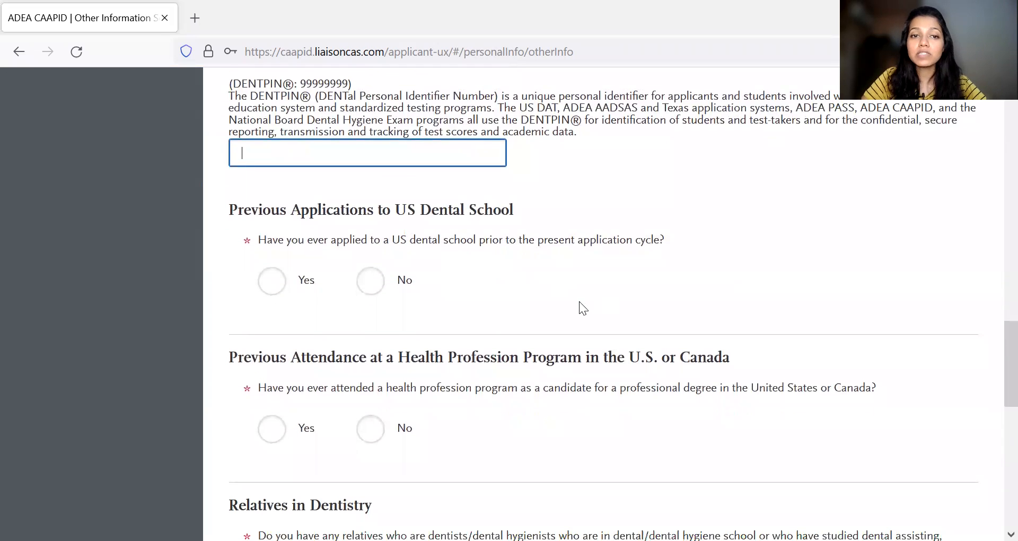
- Answer Yes to having previously applied to a US dental school and set the most recent application year to 2019
click(372, 292)
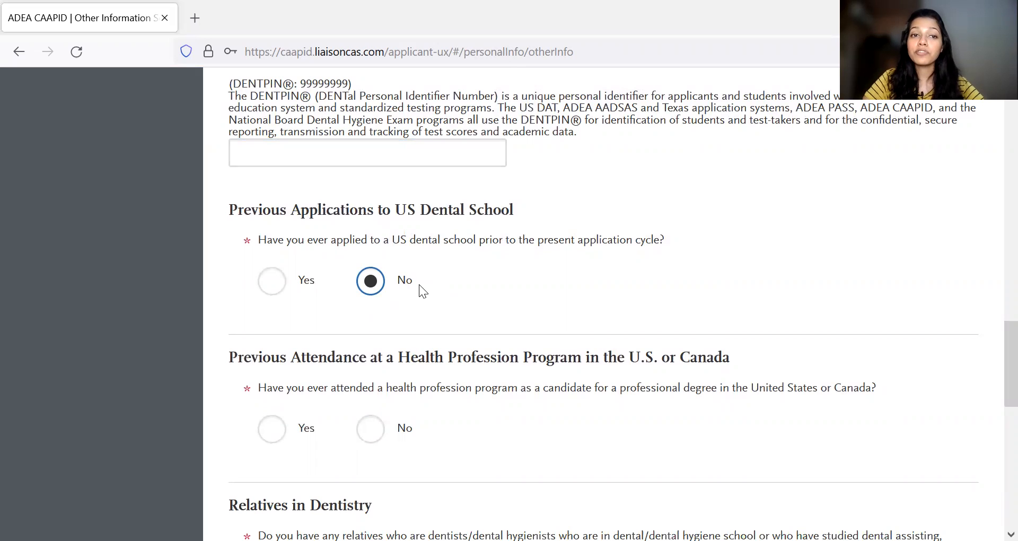
click(267, 283)
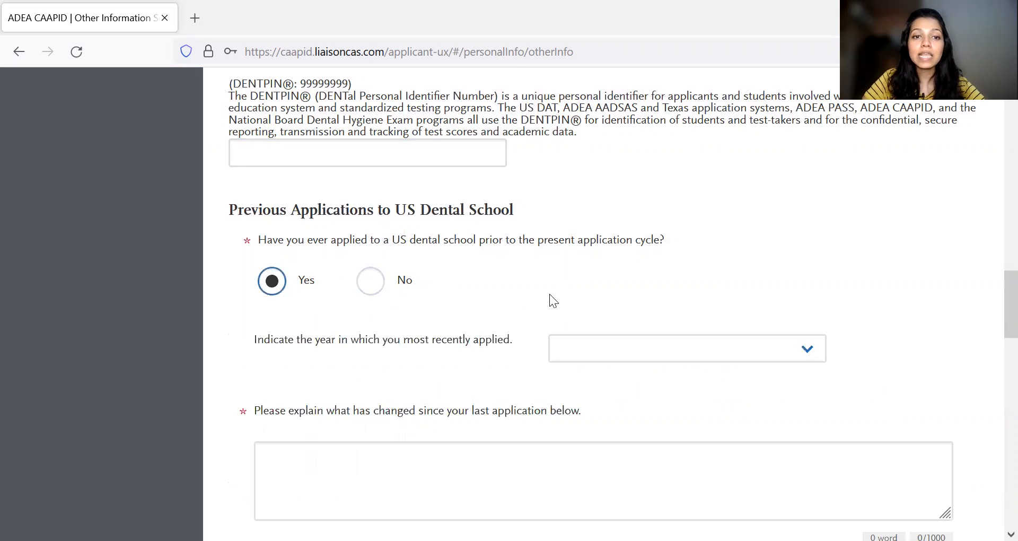
scroll(550, 294, down, 4)
scroll(650, 297, up, 2)
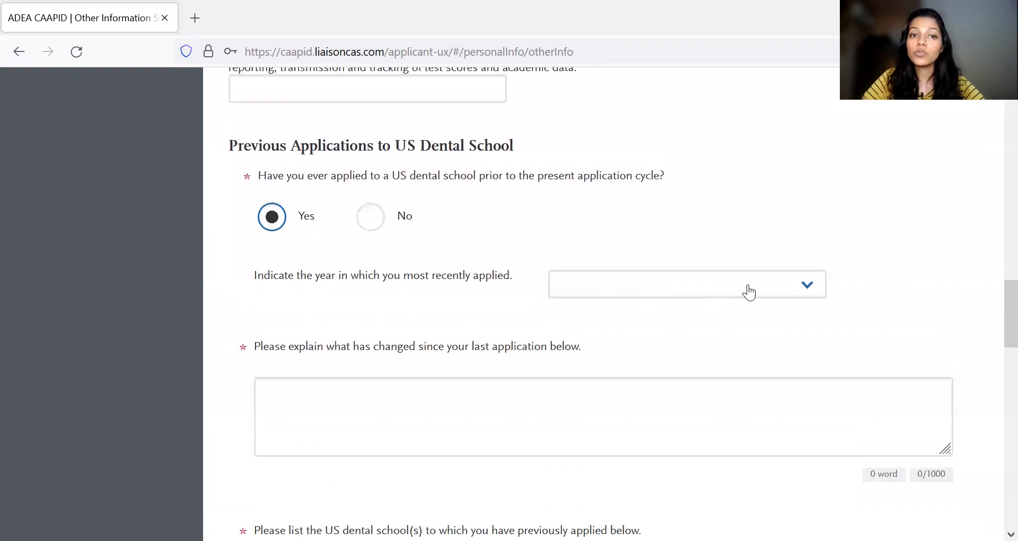
click(800, 296)
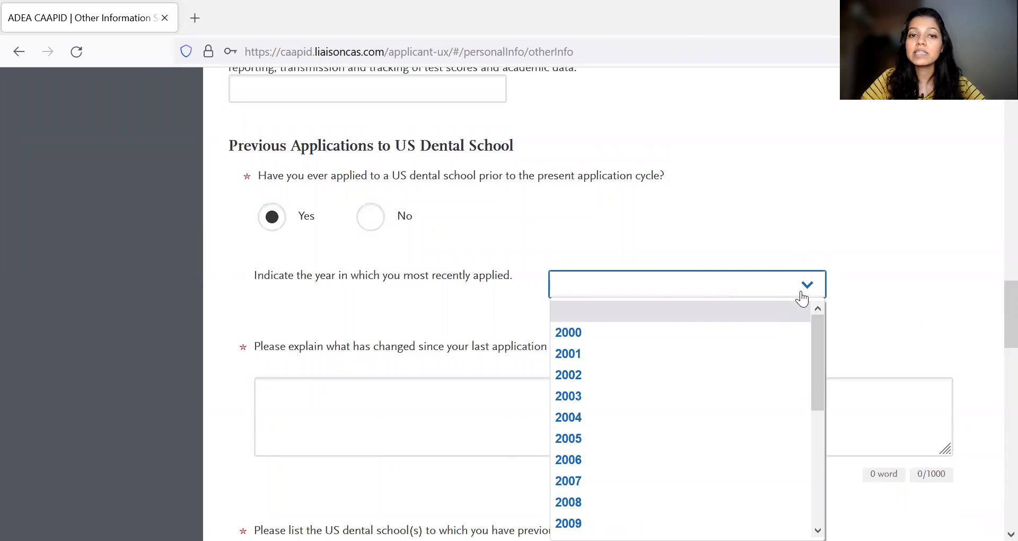
scroll(749, 429, down, 3)
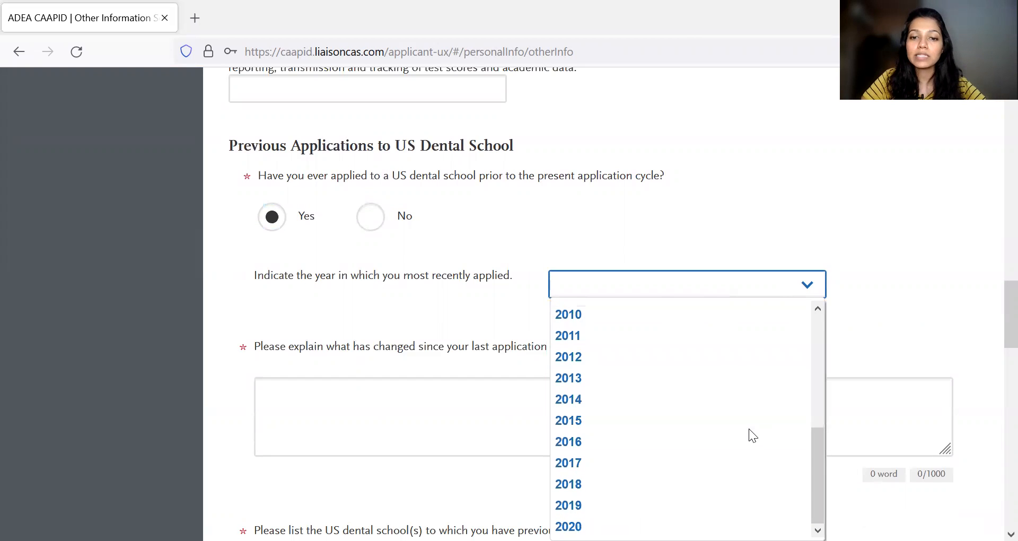
click(748, 506)
- Explain what has changed since the last application as "1. My clinical experience is now to 3 years." and, on a new line, "2. I recently...."
scroll(606, 317, down, 2)
click(498, 336)
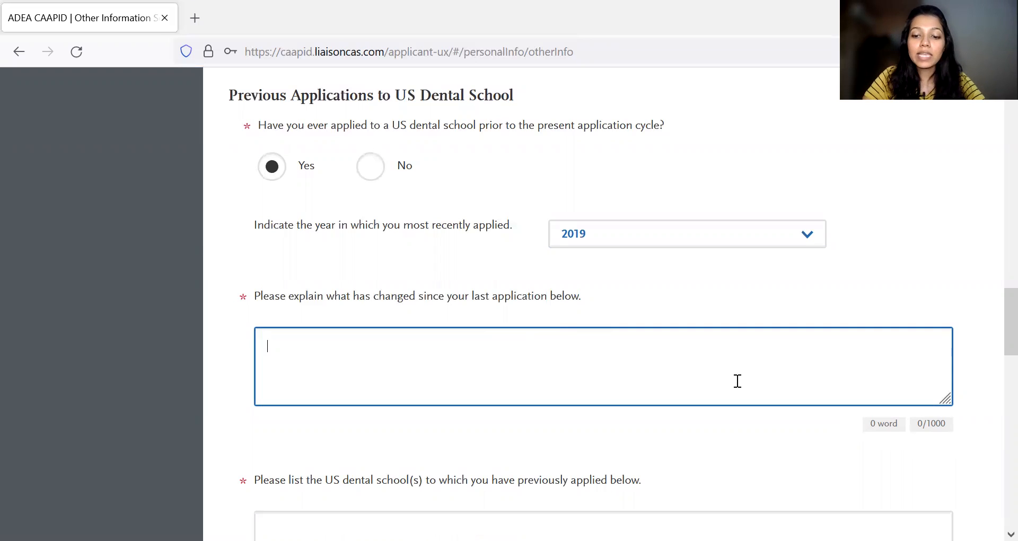
text(1)
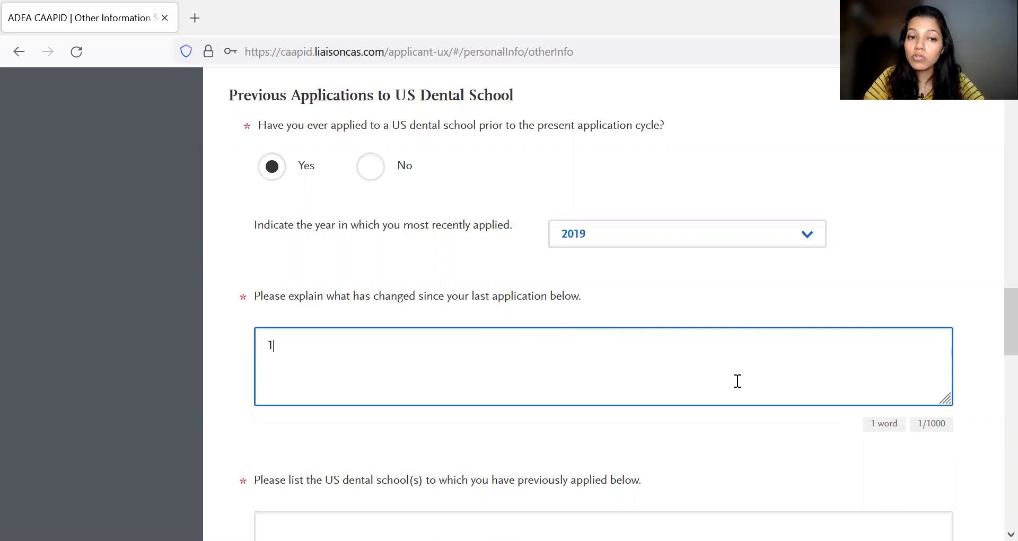
text(.)
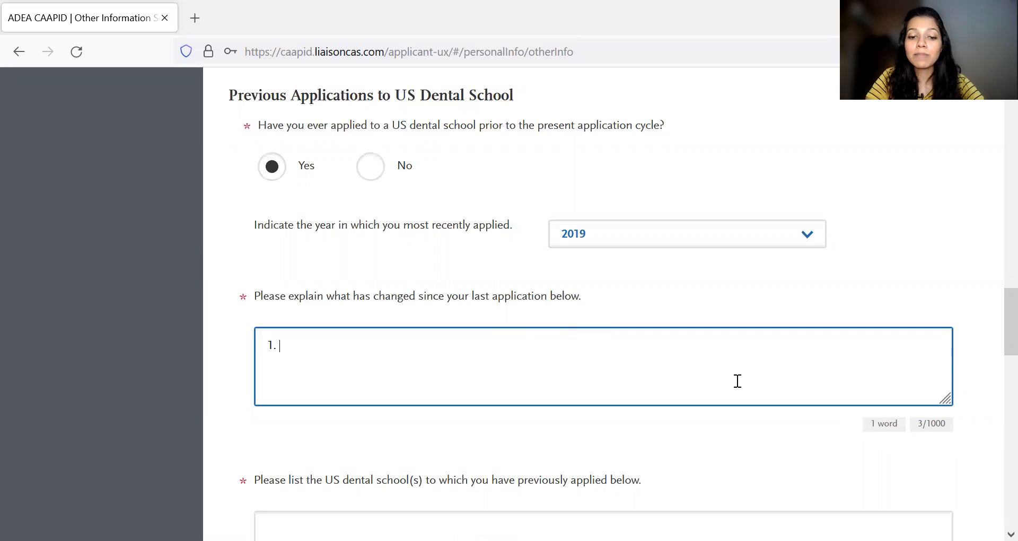
text( My cl)
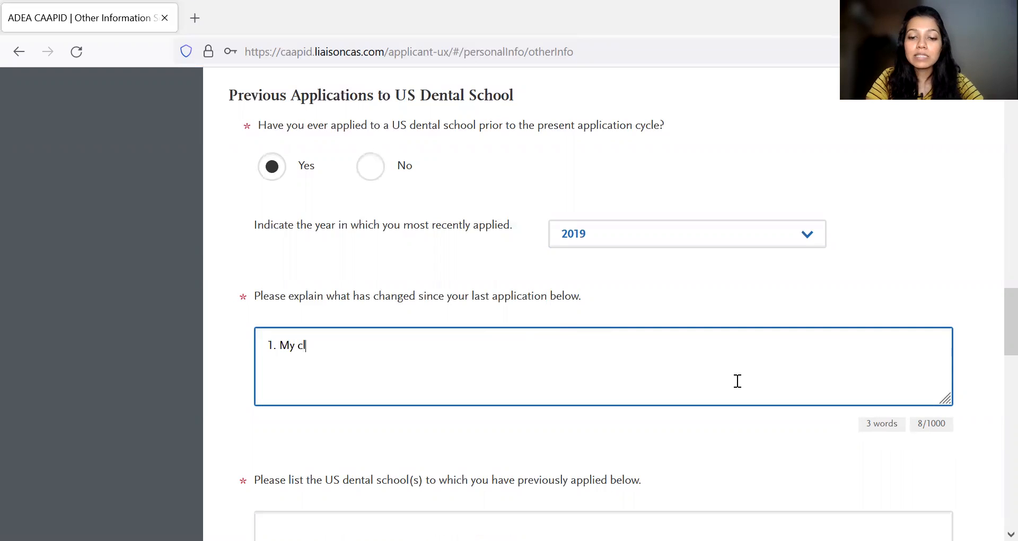
text(inical expe)
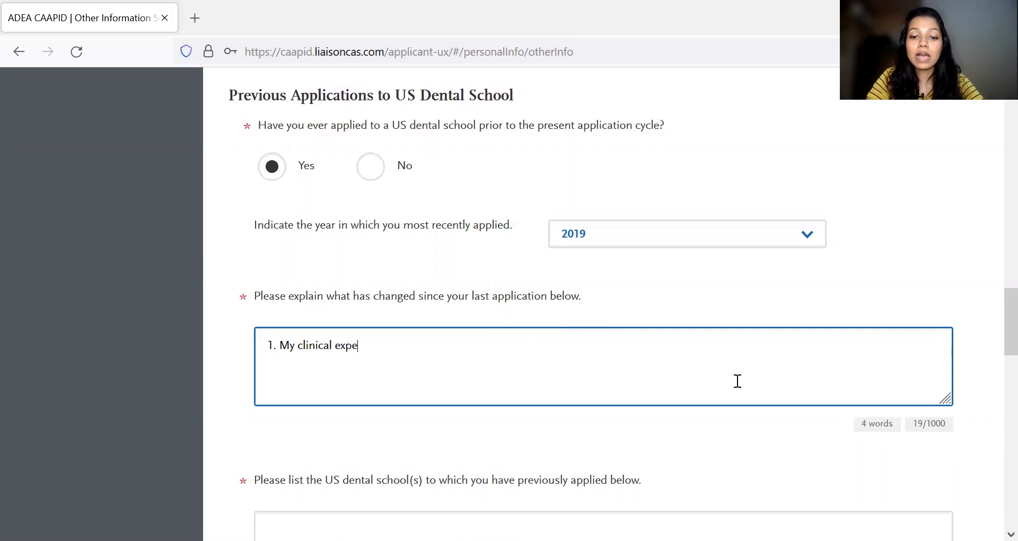
text(rience is )
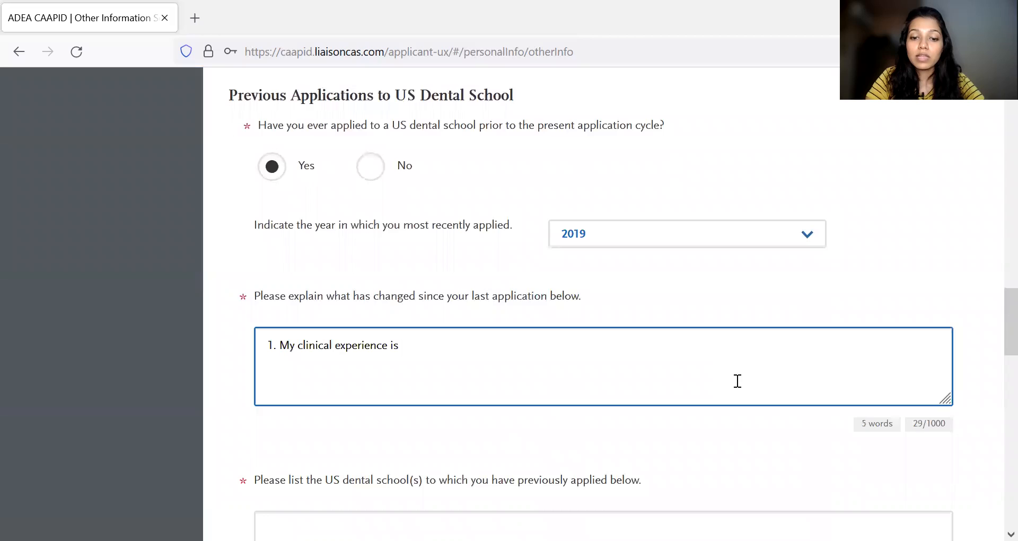
text(now to 3 yea)
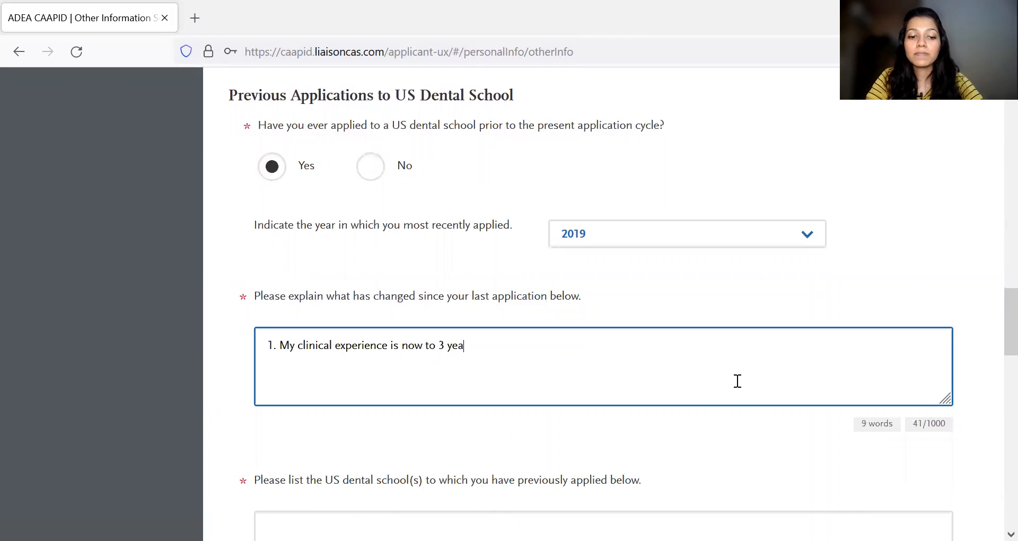
text(rs.)
key(Return)
text(2. I )
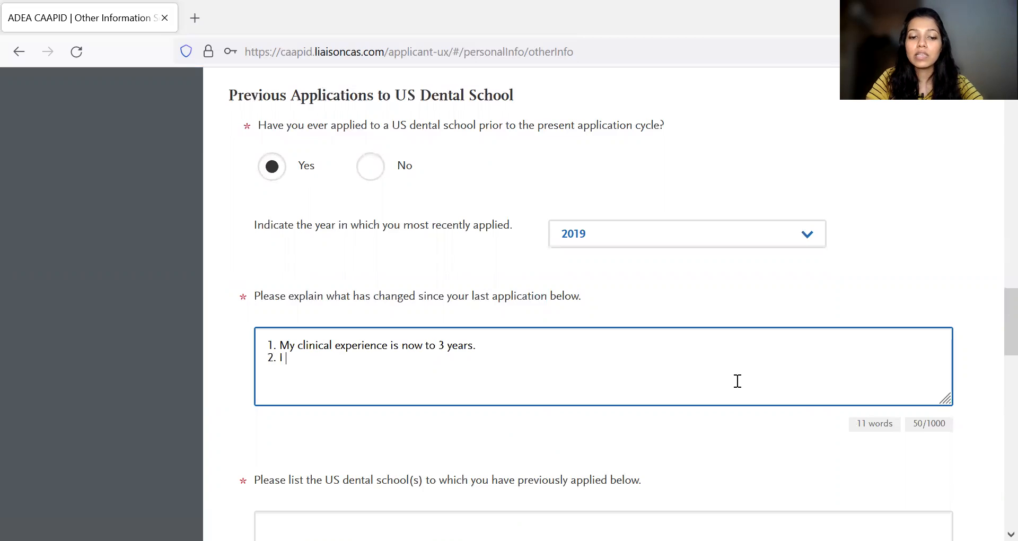
text(recently....)
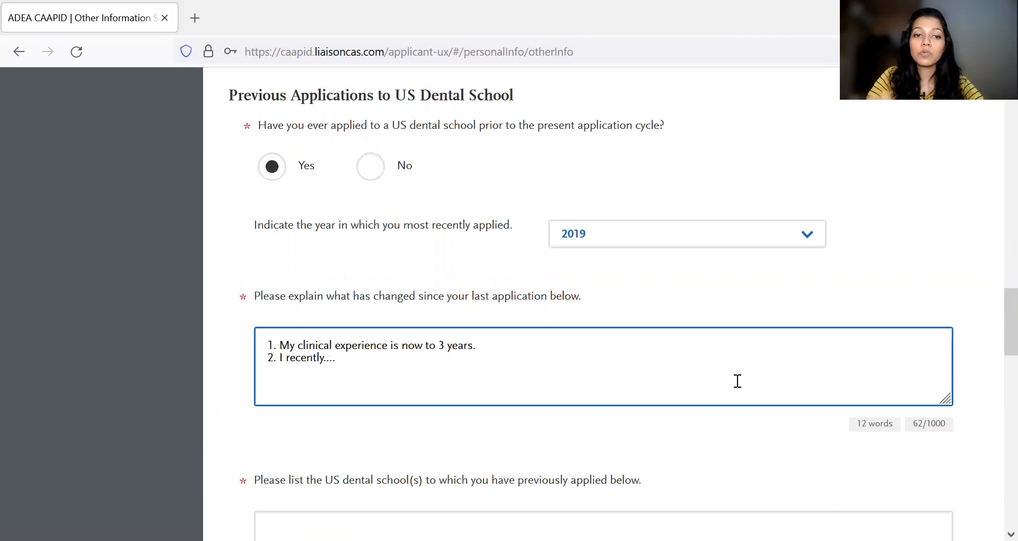
scroll(648, 387, down, 1)
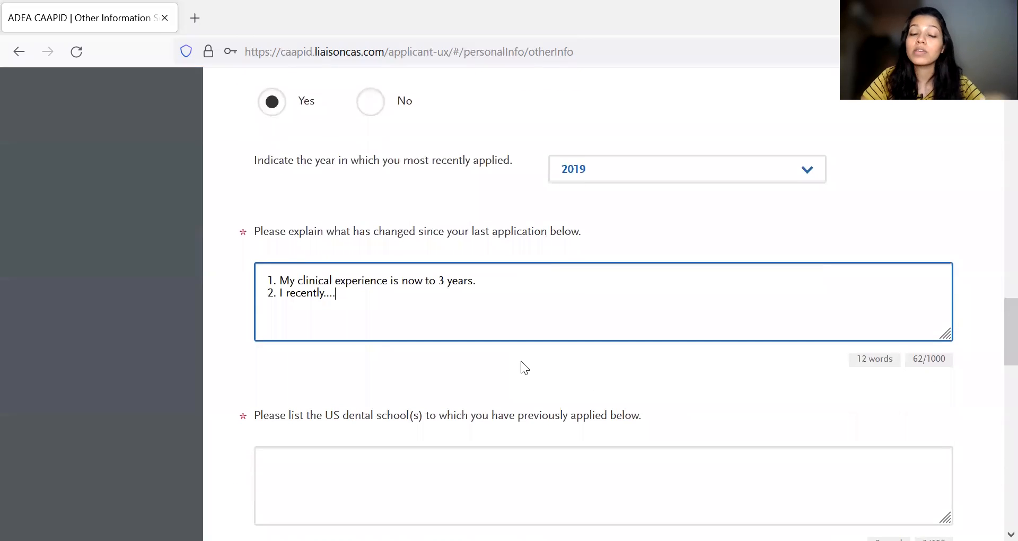
- Leave the list of previously applied US dental schools empty and start the answer on previous application weaknesses with "1."
scroll(521, 360, down, 3)
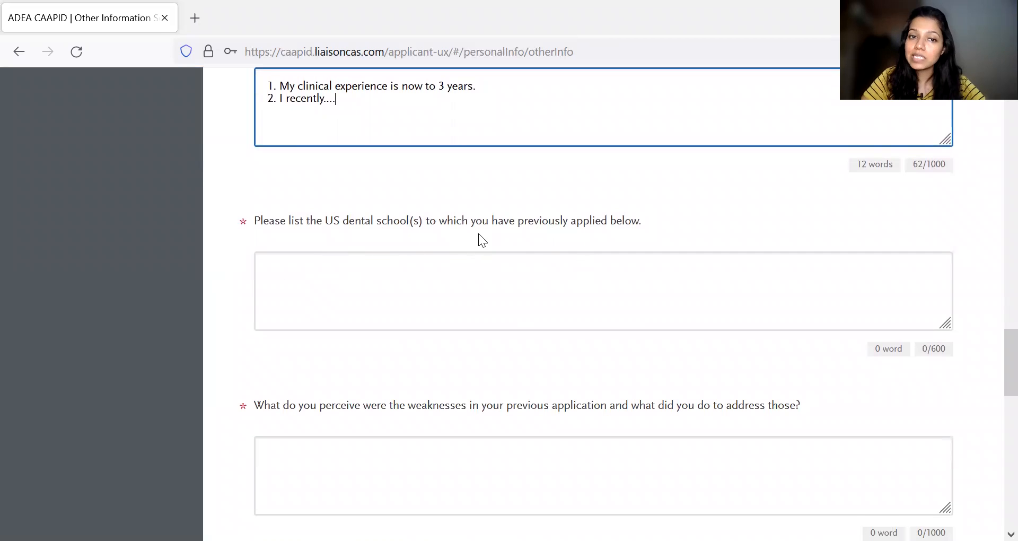
click(463, 269)
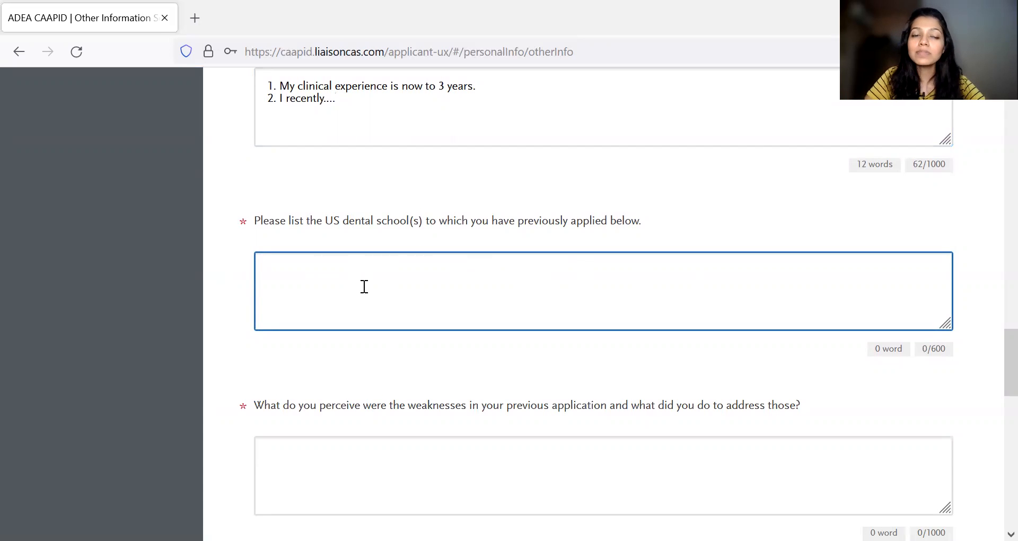
scroll(364, 287, down, 2)
scroll(362, 289, down, 1)
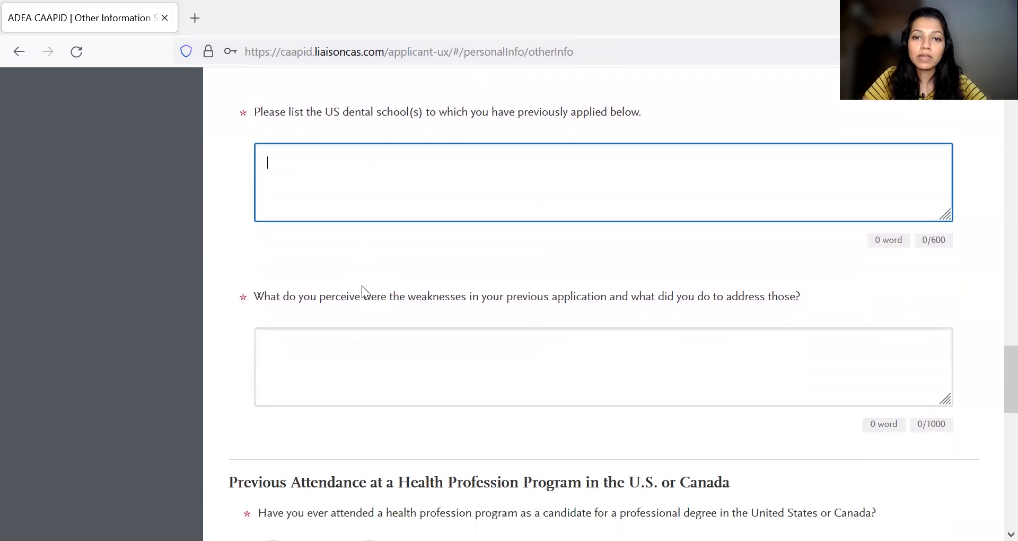
click(364, 338)
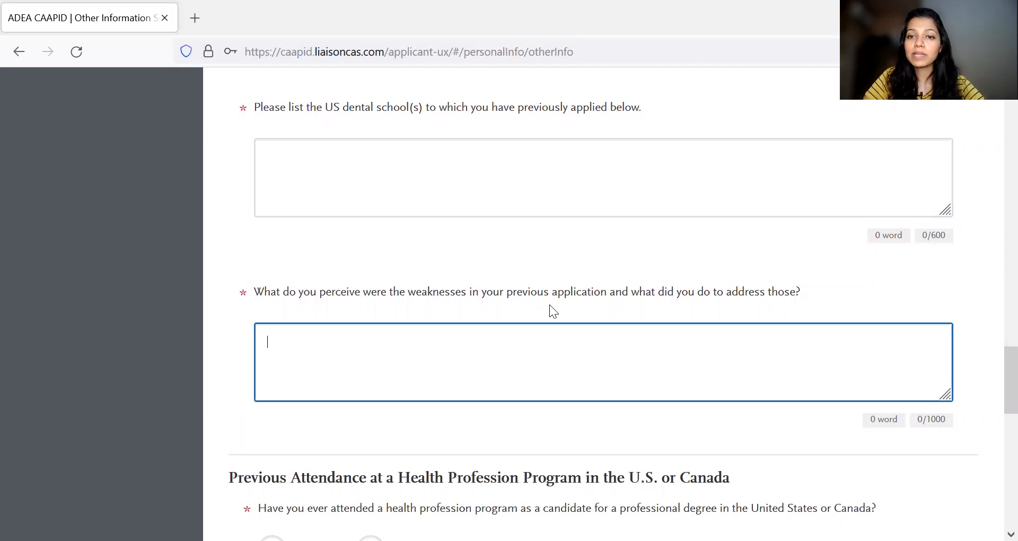
scroll(550, 304, down, 1)
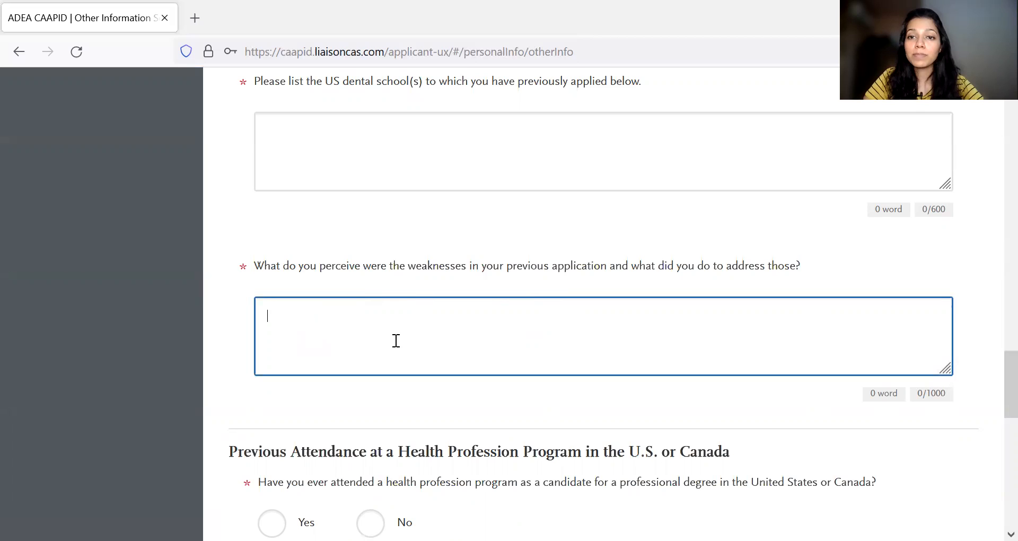
scroll(423, 334, down, 1)
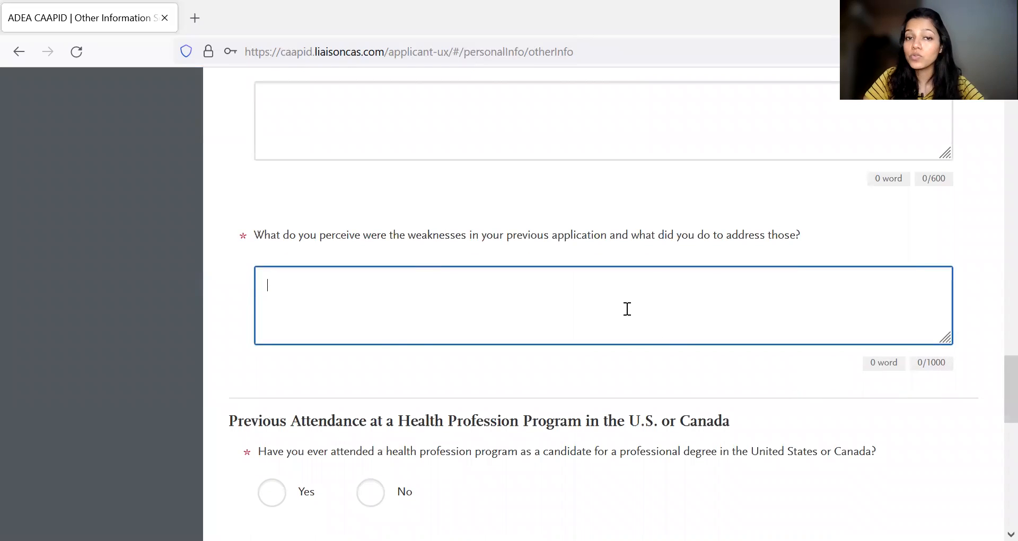
text(1,)
text(.)
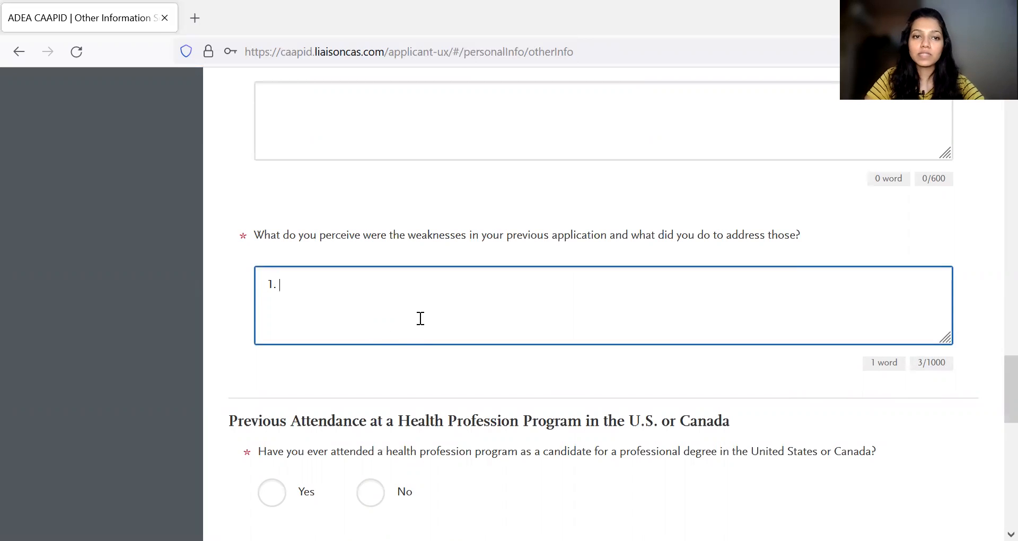
- Answer Yes to having attended a health profession program in the United States or Canada and view the choices for the number of programs
scroll(418, 318, down, 1)
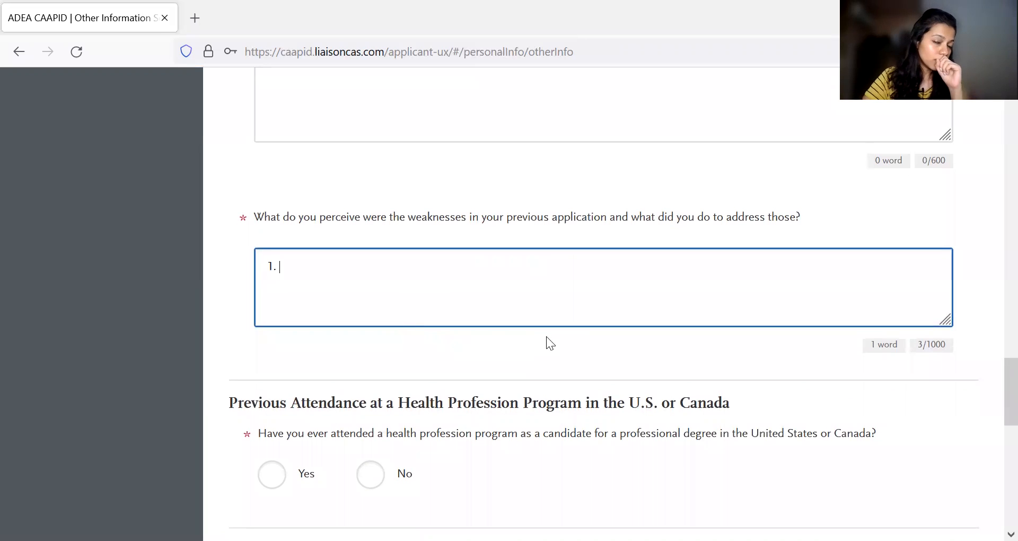
scroll(448, 366, down, 2)
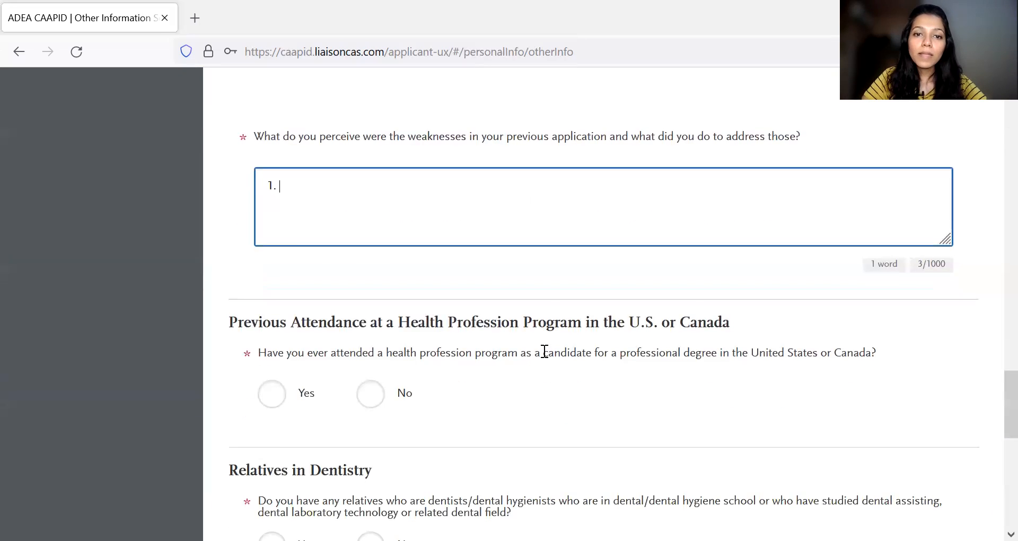
scroll(541, 352, down, 1)
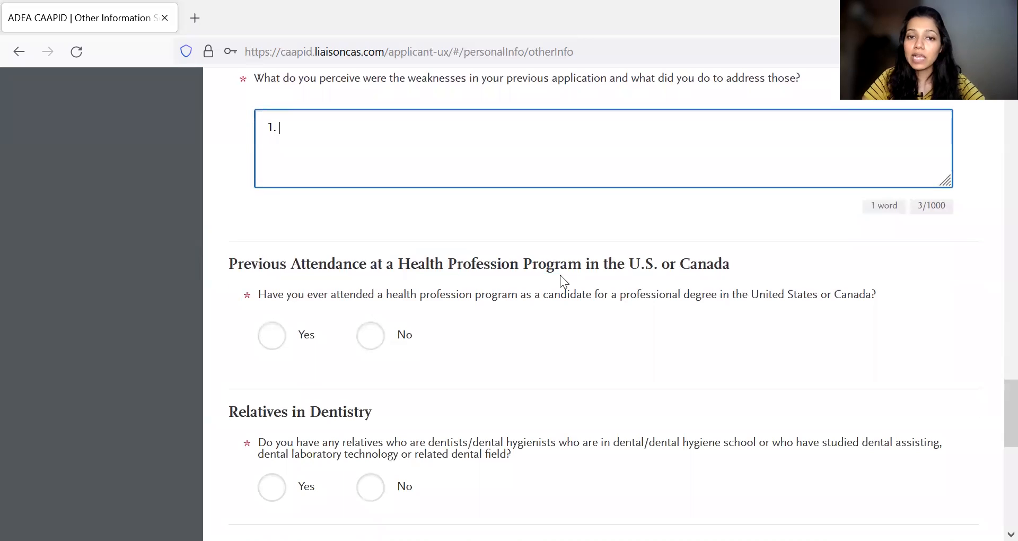
scroll(622, 278, down, 1)
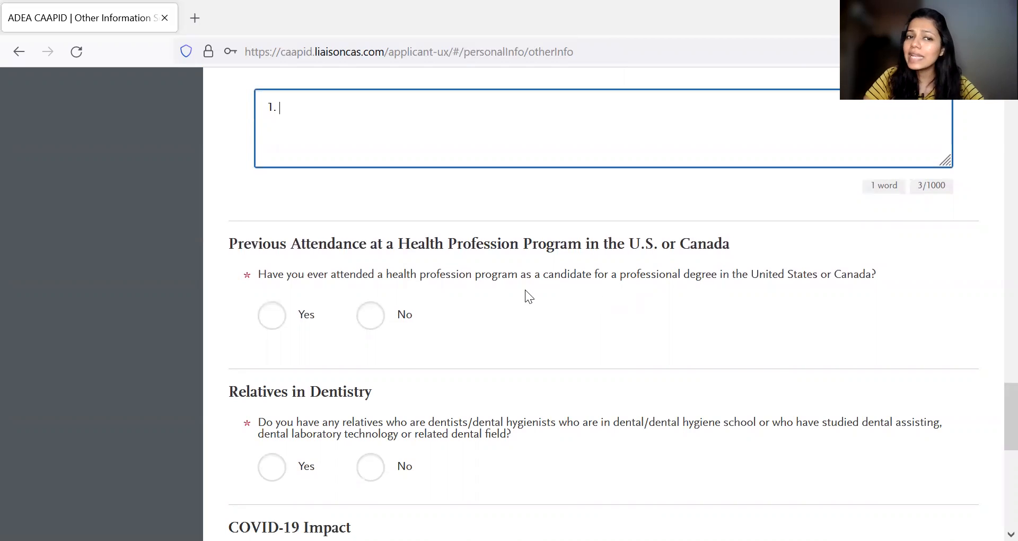
click(272, 315)
scroll(498, 329, down, 2)
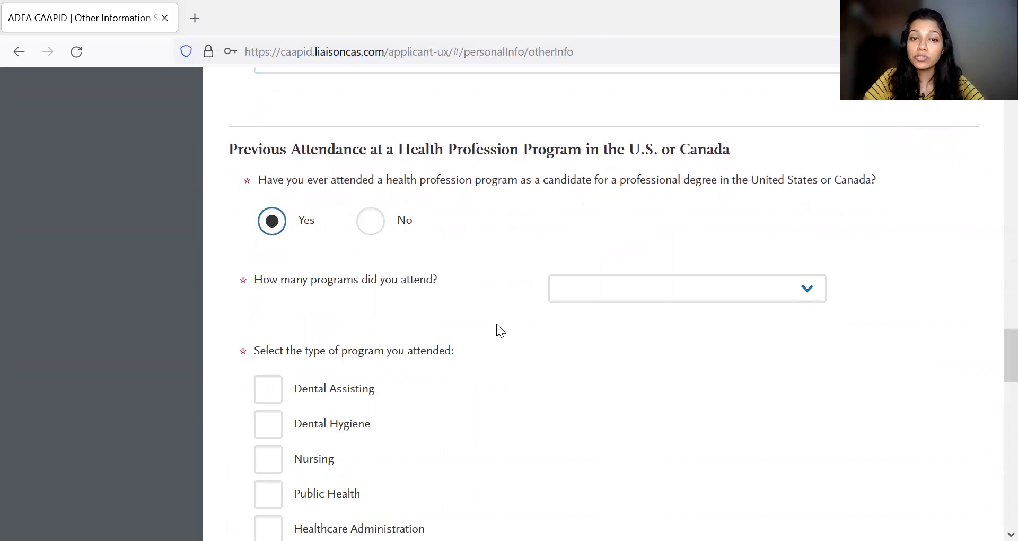
click(674, 300)
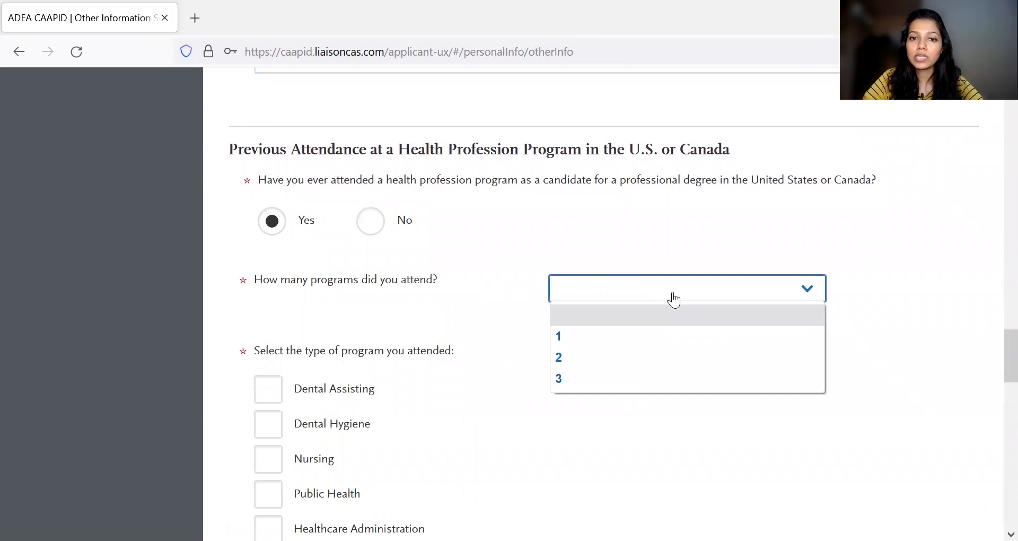
- Examine the follow-up questions on program type, school attended, attendance dates and eligibility to return
scroll(629, 268, down, 3)
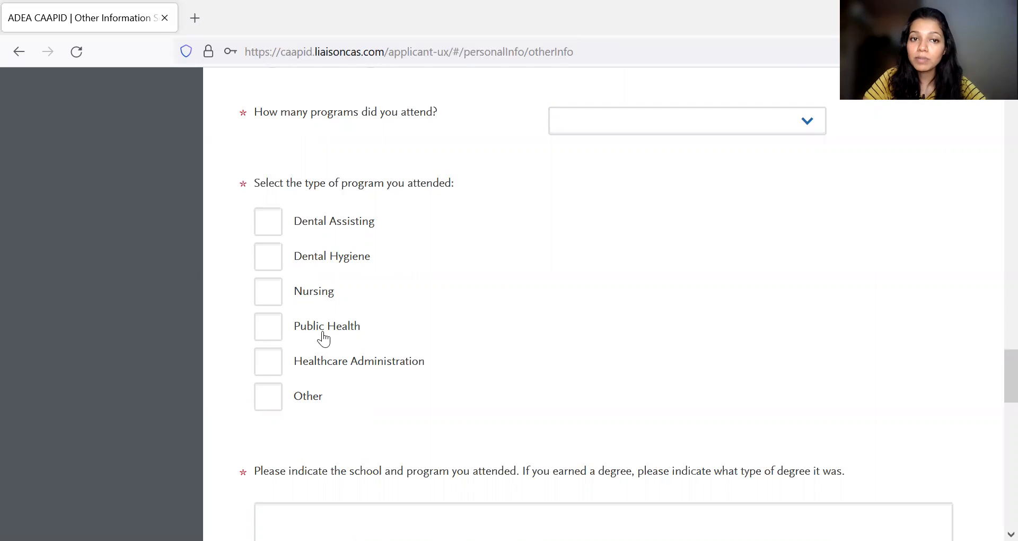
scroll(443, 337, up, 1)
scroll(443, 337, down, 2)
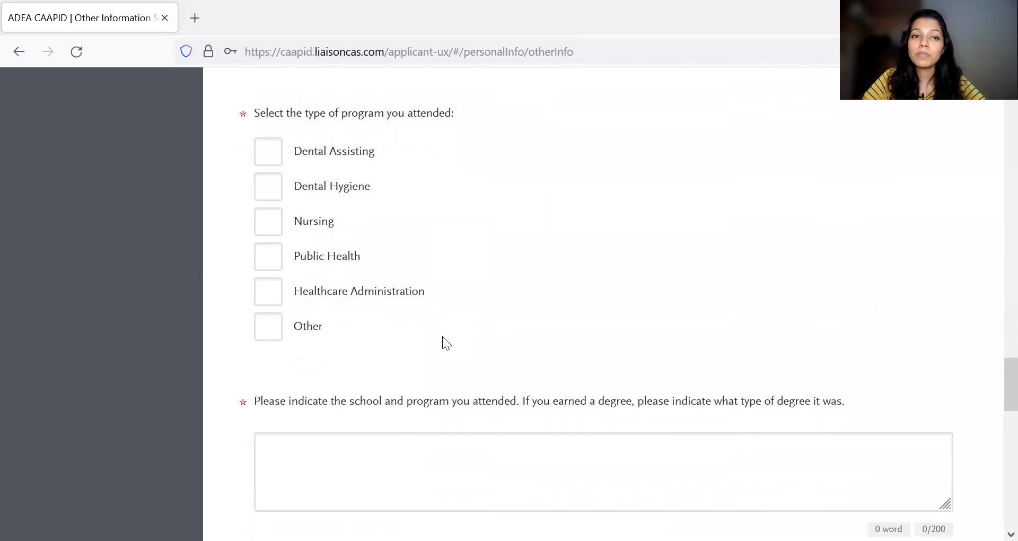
scroll(443, 337, up, 3)
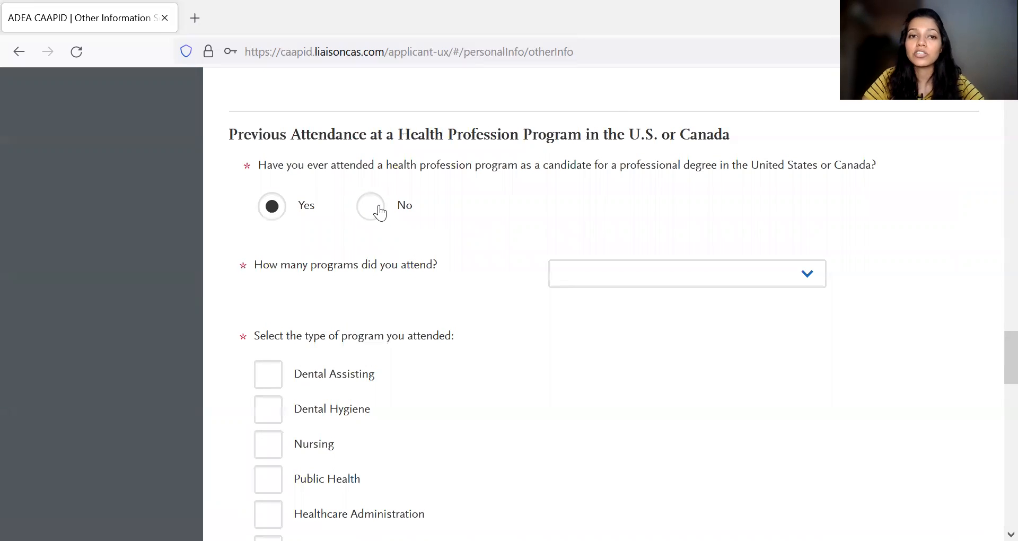
scroll(419, 306, down, 4)
scroll(419, 306, down, 1)
scroll(532, 332, down, 1)
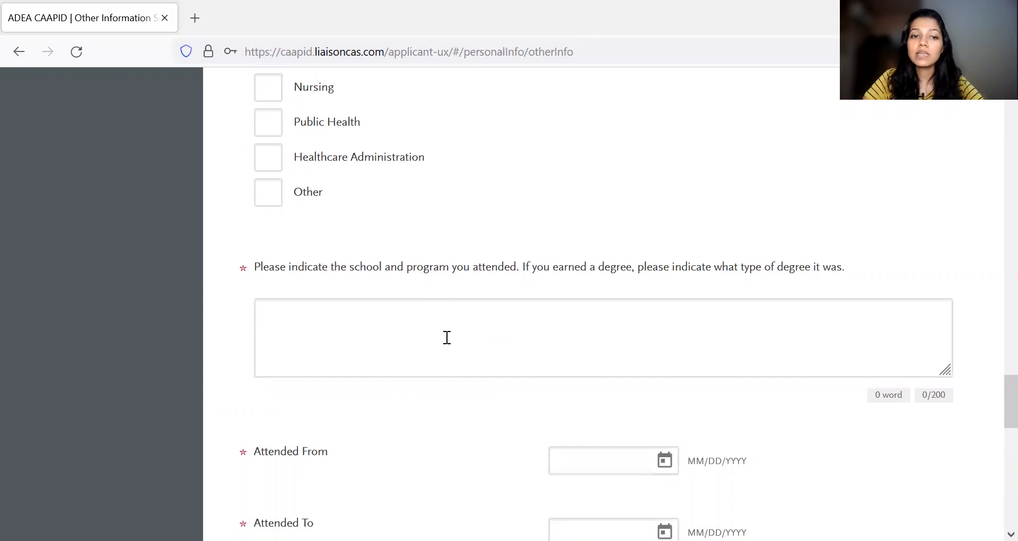
scroll(445, 336, down, 2)
scroll(647, 361, down, 3)
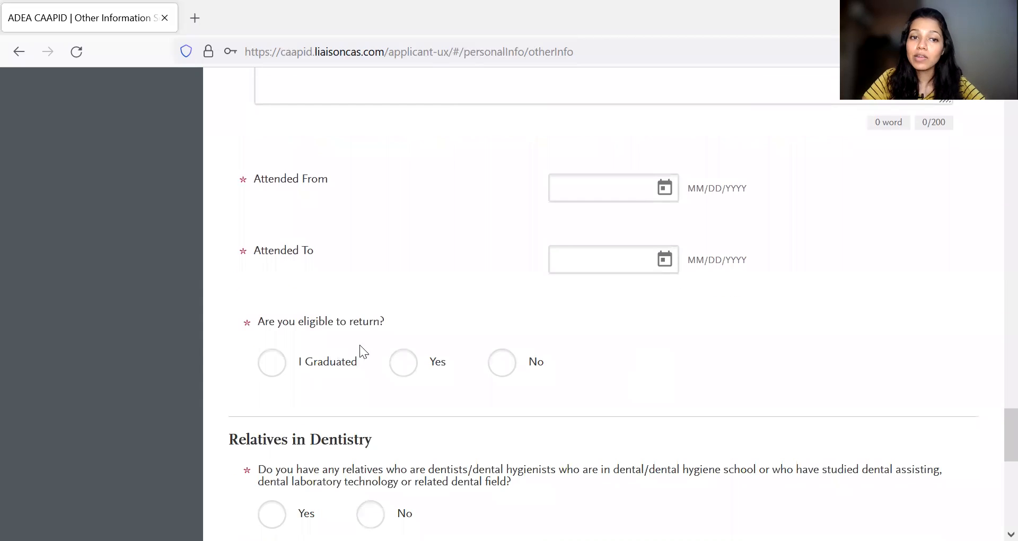
- Answer No to having attended a health profession program in the United States or Canada, and read the Relatives in Dentistry question
scroll(476, 347, up, 13)
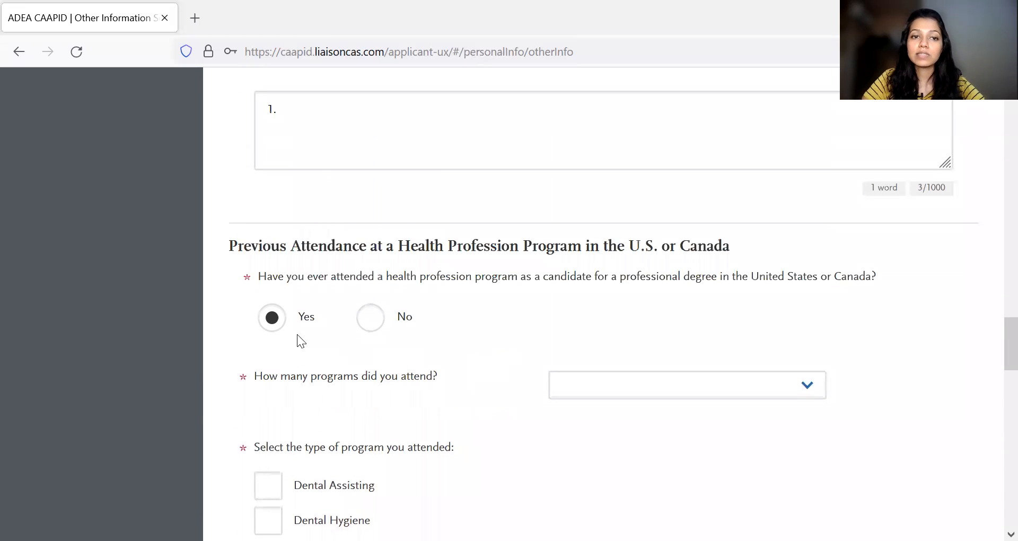
click(370, 318)
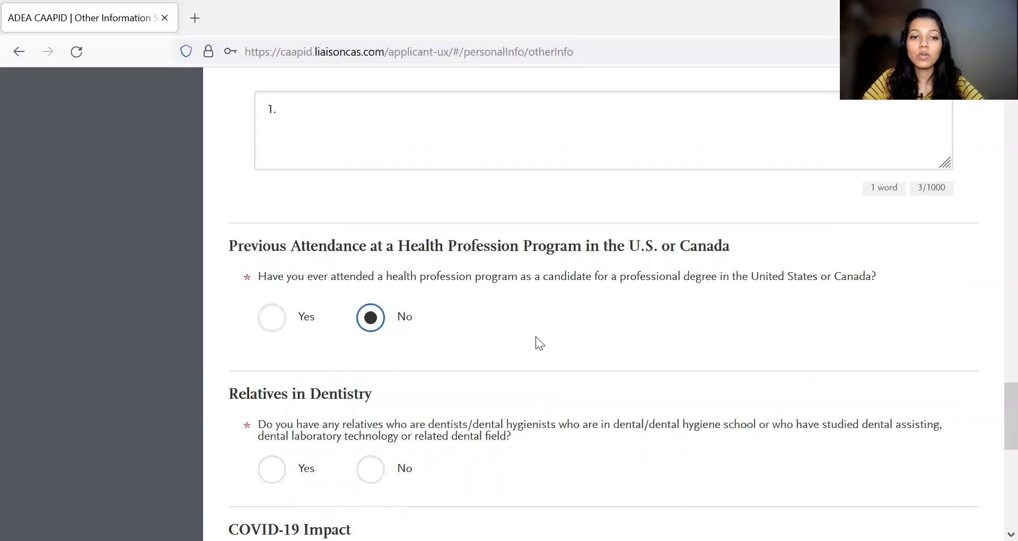
scroll(536, 337, down, 2)
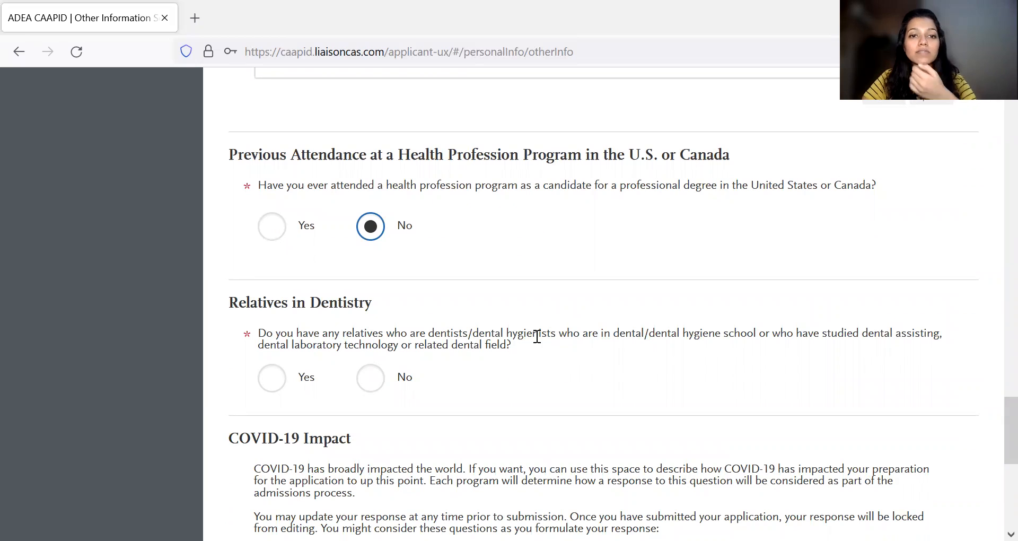
scroll(541, 356, down, 1)
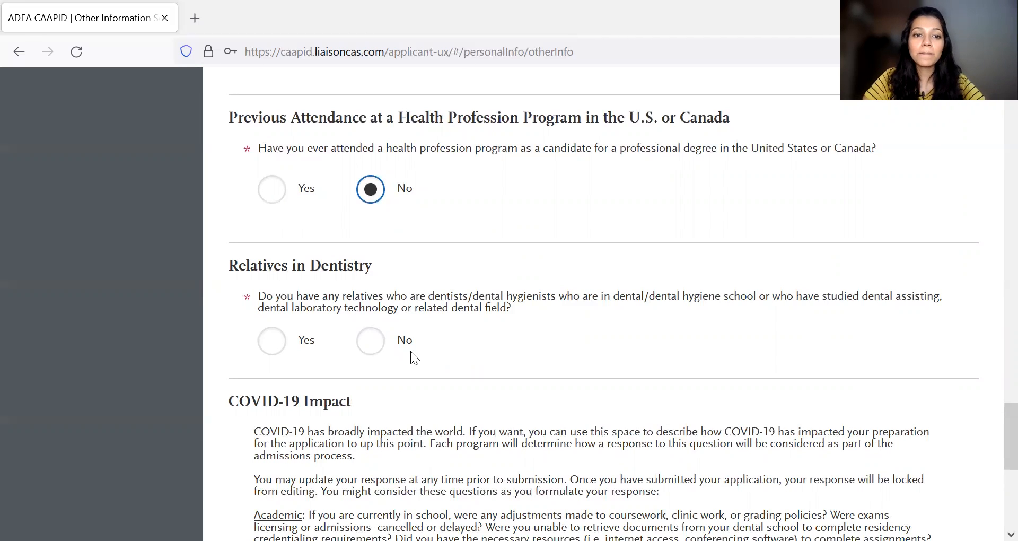
- Answer Yes to the Relatives in Dentistry question and view the relationship choices for Relative #1 without selecting one
click(276, 338)
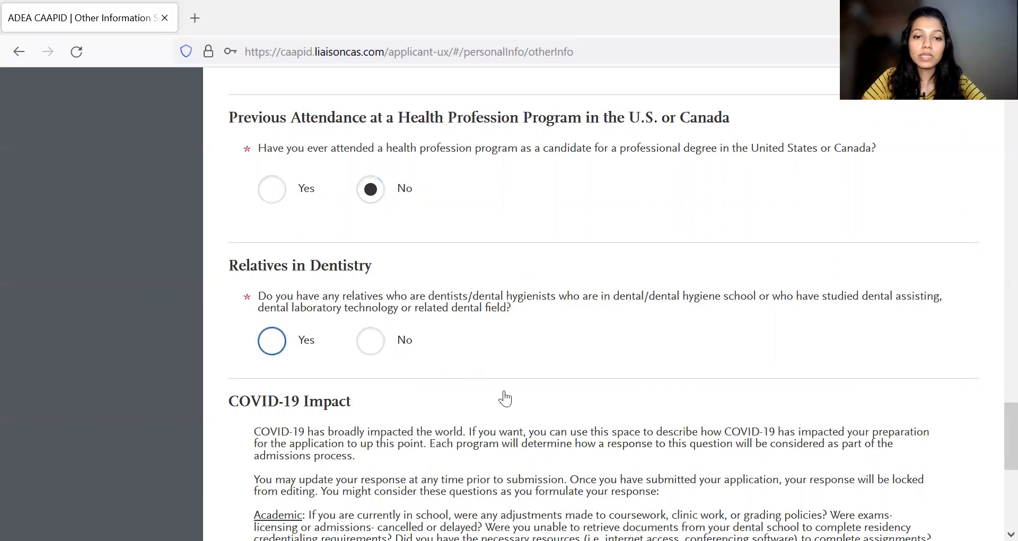
scroll(520, 403, down, 3)
scroll(488, 386, down, 1)
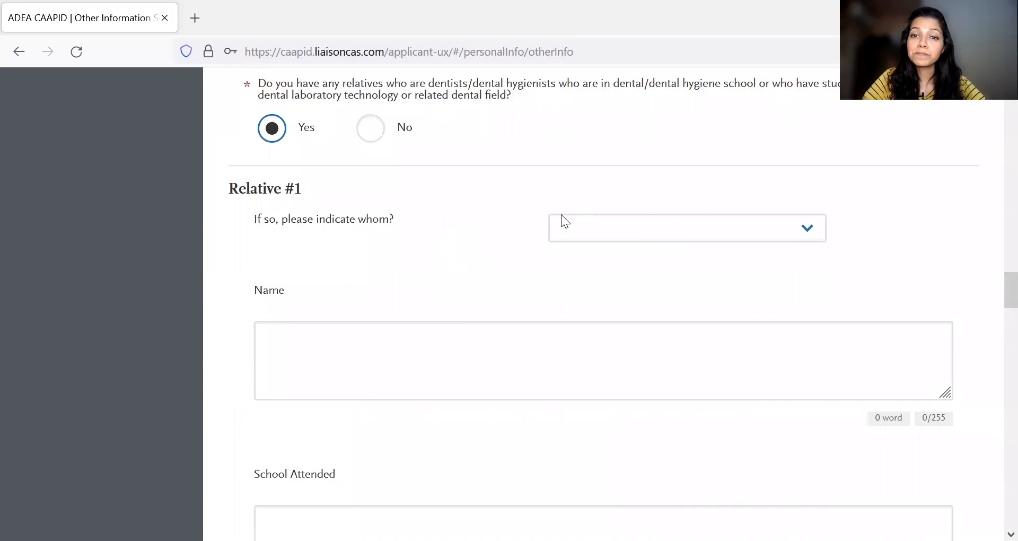
click(658, 226)
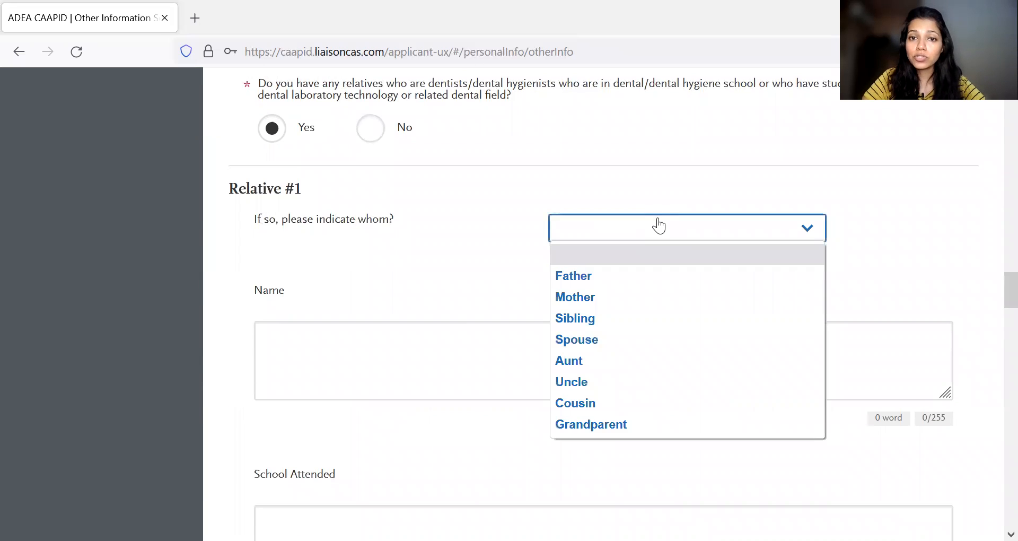
click(478, 251)
- Look over the name, school, degree and graduation fields in the sections for each relative
scroll(404, 412, down, 5)
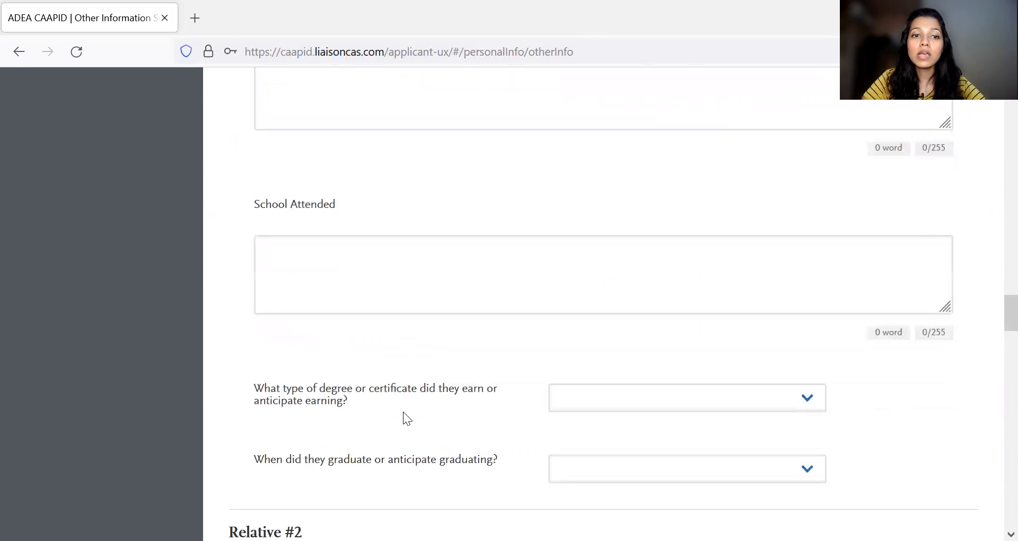
scroll(514, 361, down, 2)
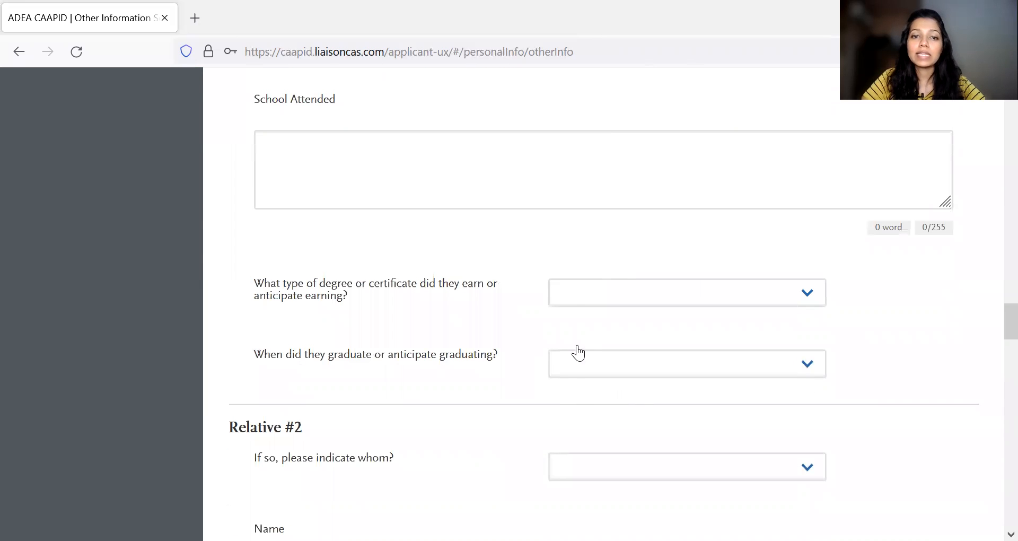
scroll(517, 308, up, 1)
scroll(516, 302, up, 9)
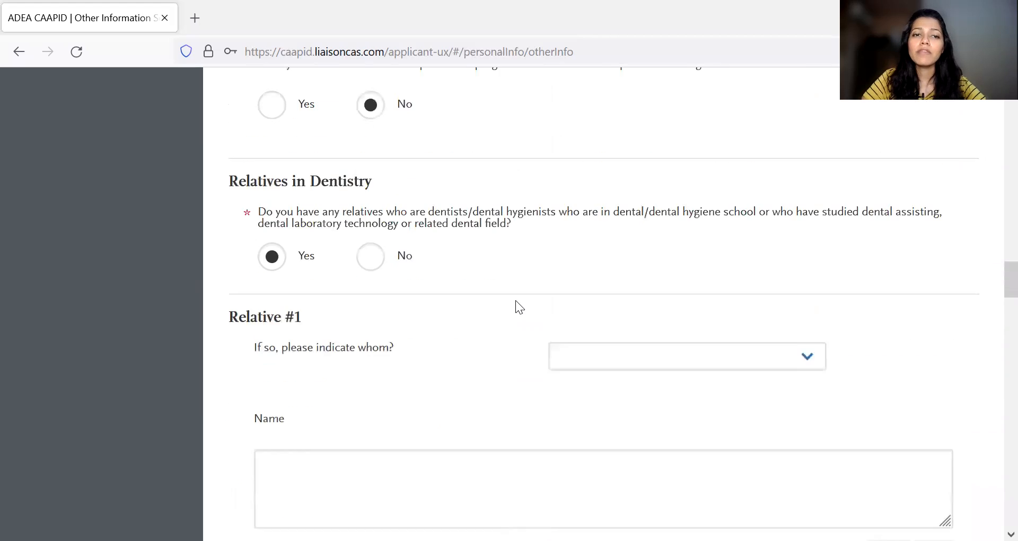
scroll(516, 301, down, 11)
scroll(515, 300, down, 20)
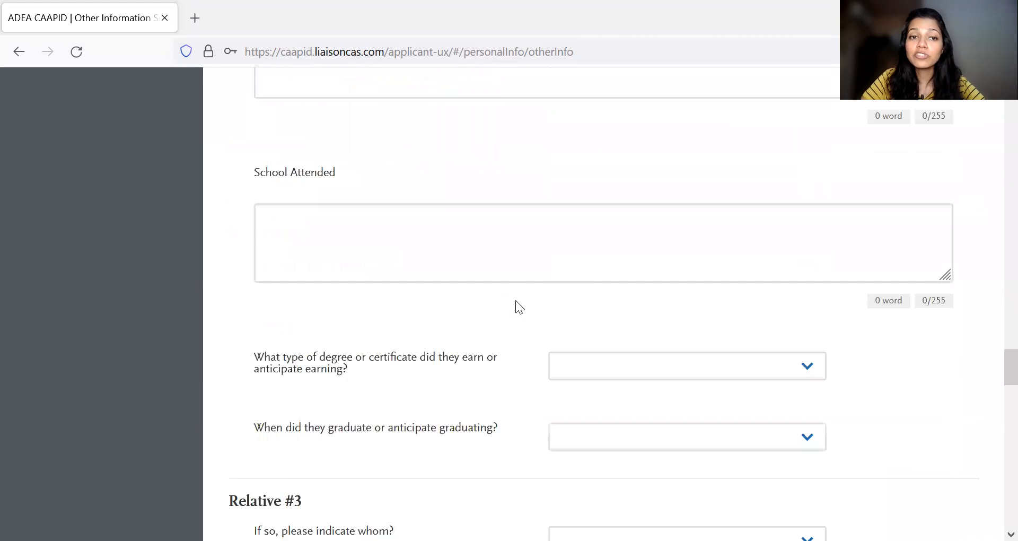
- Answer No to the Relatives in Dentistry question
scroll(515, 300, up, 20)
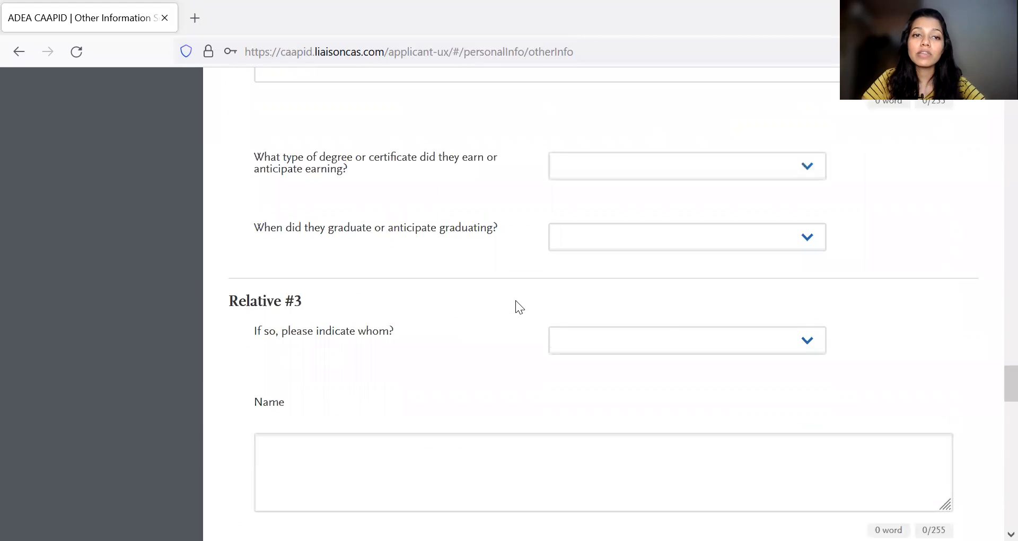
scroll(516, 300, up, 2)
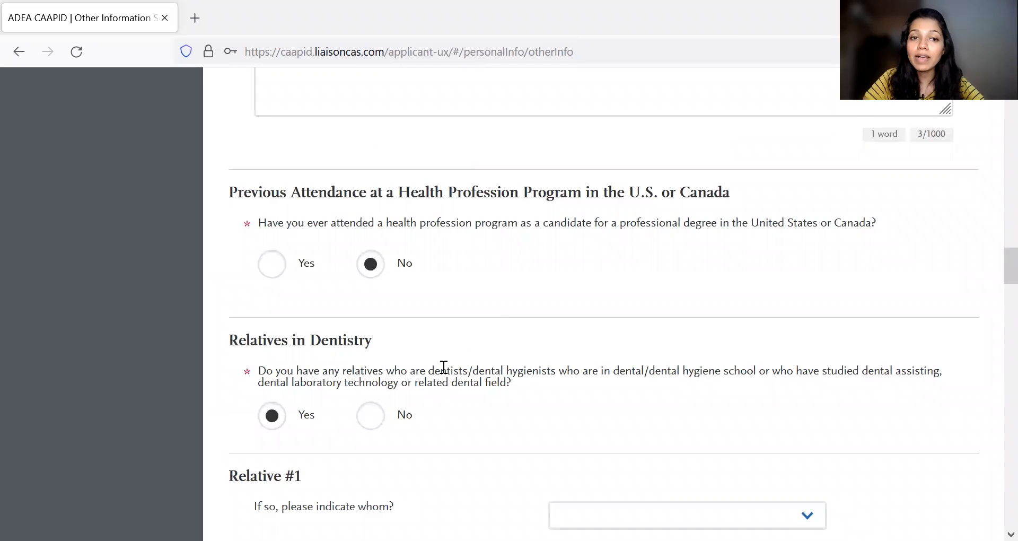
click(371, 415)
- Read the COVID-19 Impact guidance on academic, professional and personal effects, and enter its answer field but leave it blank
scroll(530, 400, down, 6)
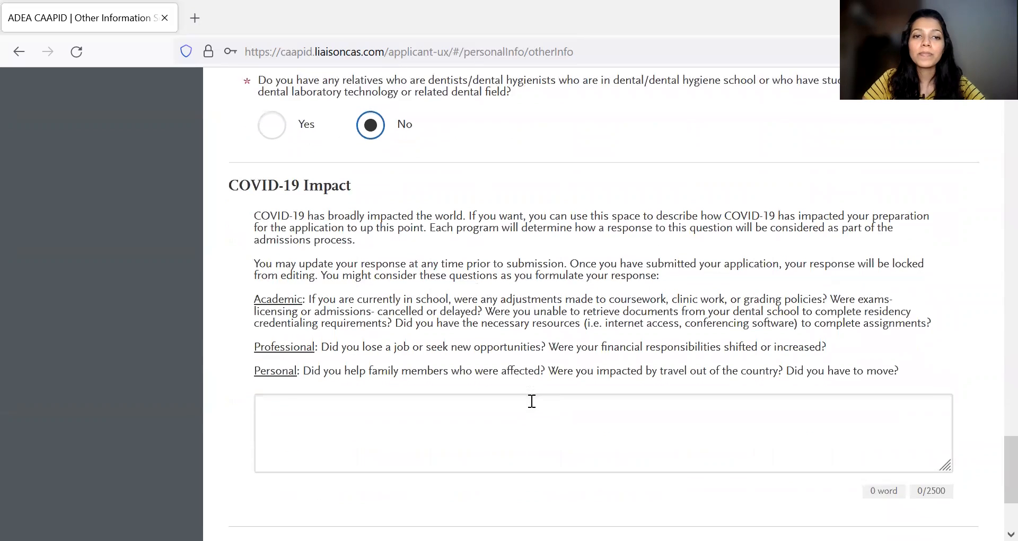
click(441, 370)
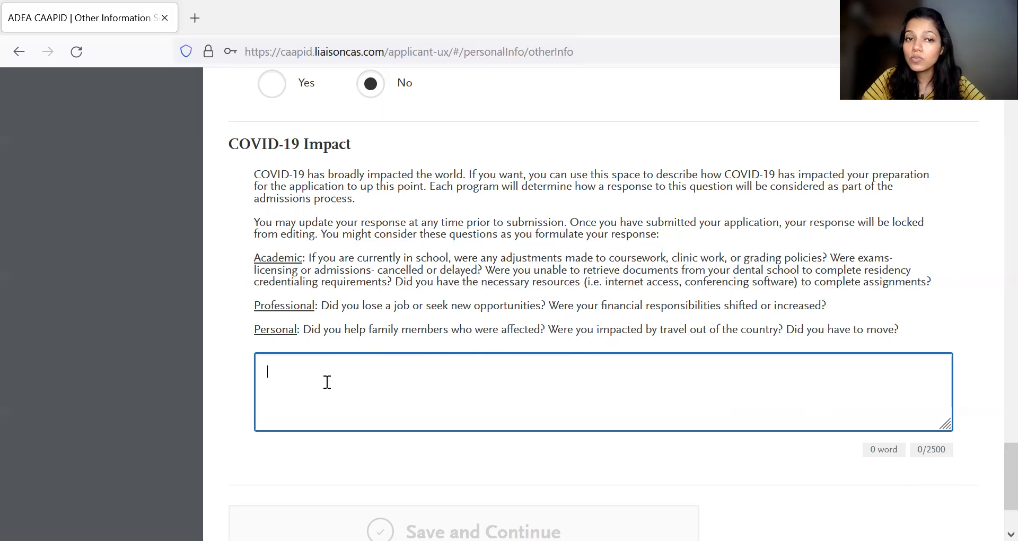
scroll(337, 383, down, 1)
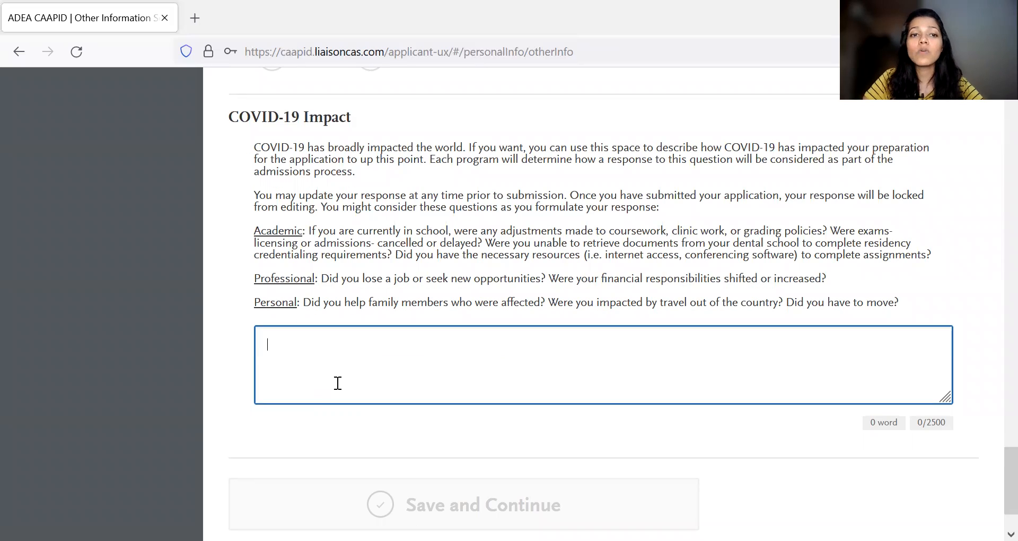
scroll(337, 382, up, 1)
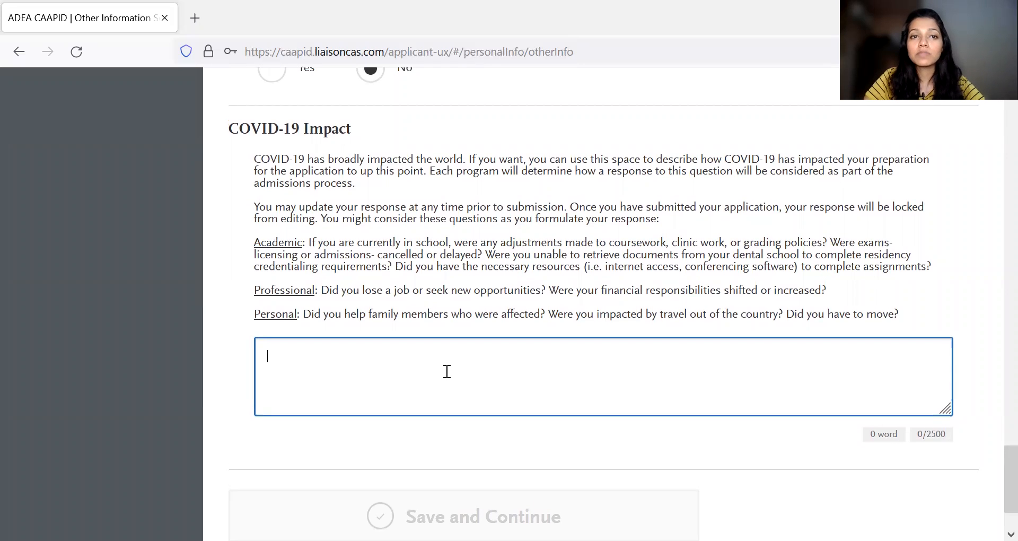
- Leave the Other Information section unsaved and return to the My Application dashboard
scroll(478, 375, down, 1)
scroll(637, 364, up, 20)
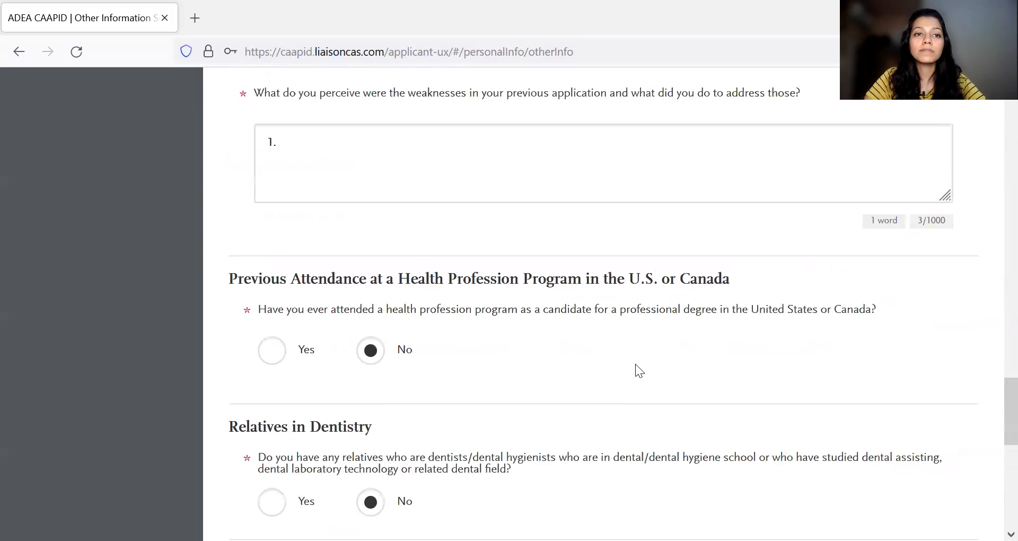
scroll(278, 344, up, 10)
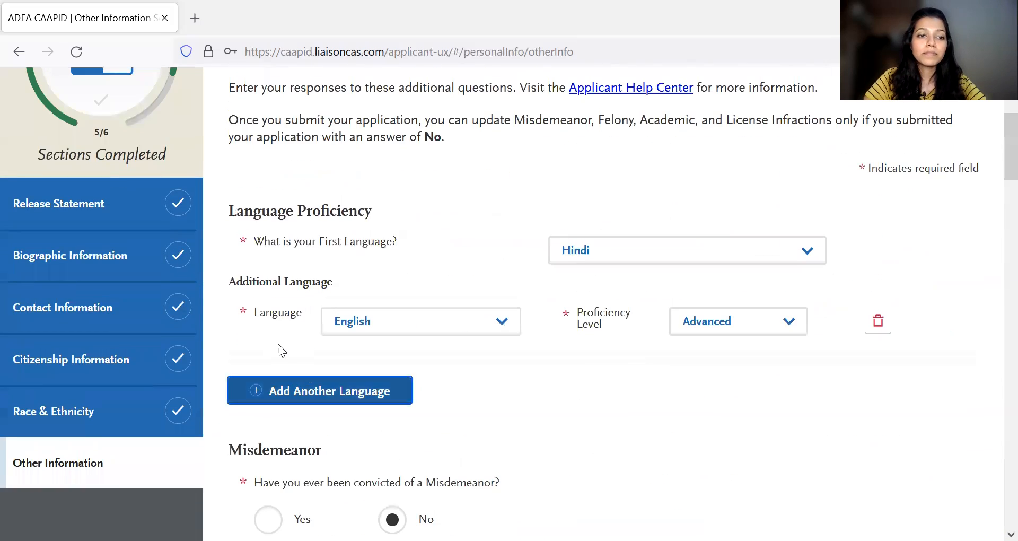
click(193, 142)
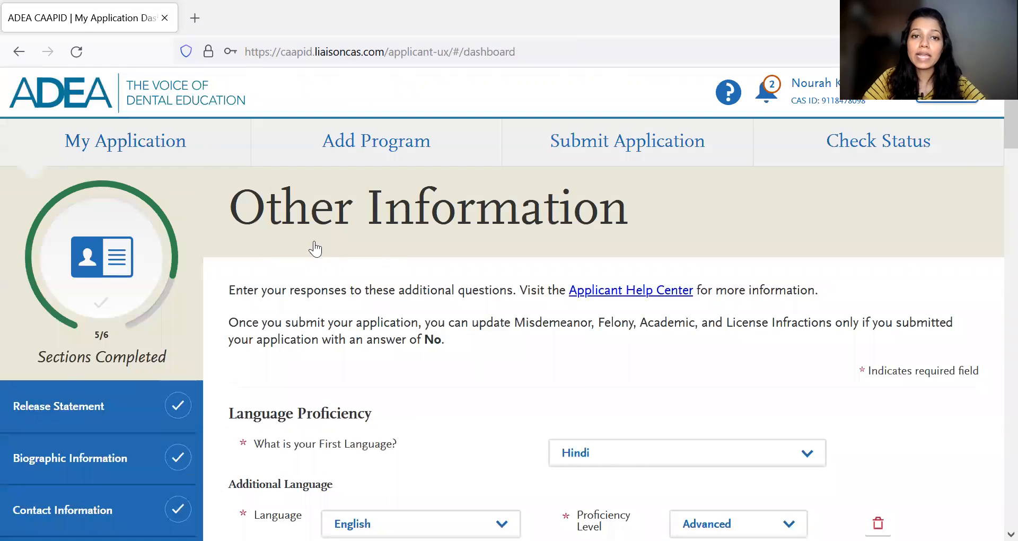
- Open the Colleges Attended section of Academic History
scroll(531, 318, down, 3)
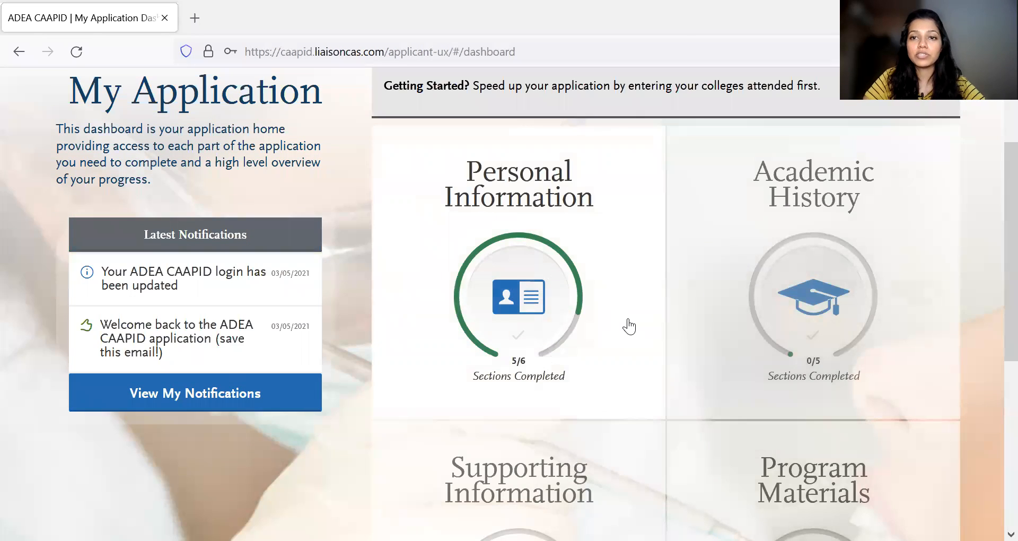
scroll(627, 323, up, 3)
click(856, 452)
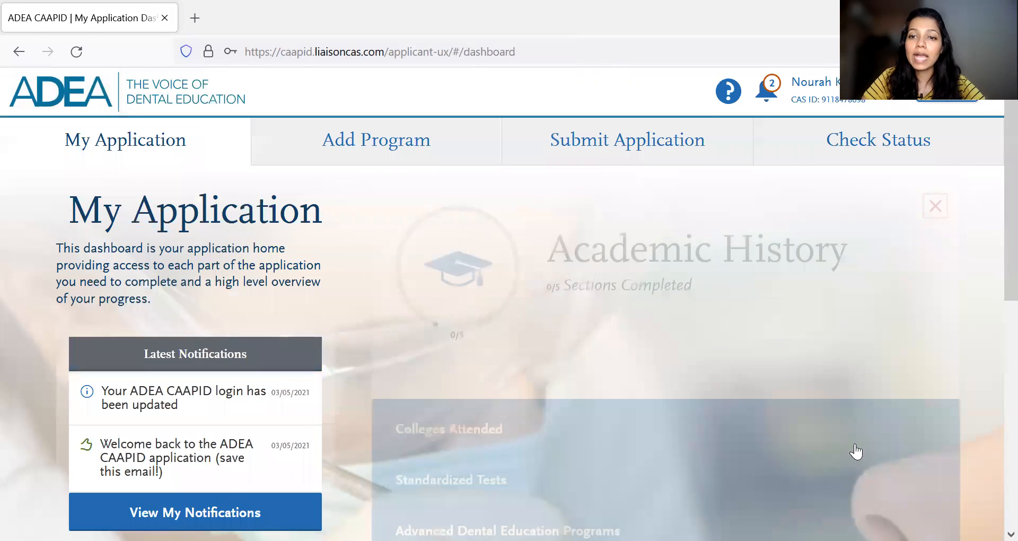
scroll(564, 400, down, 3)
click(510, 307)
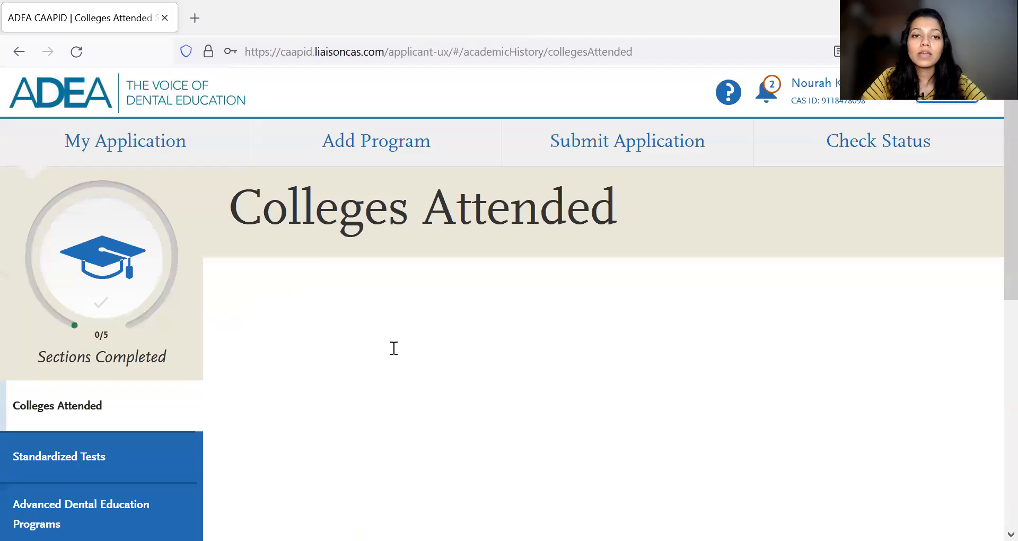
- Add a college entry named DY Patil and classify it as an Unlisted French Speaking Canadian or Other Foreign Institution
scroll(391, 348, down, 4)
scroll(606, 382, down, 1)
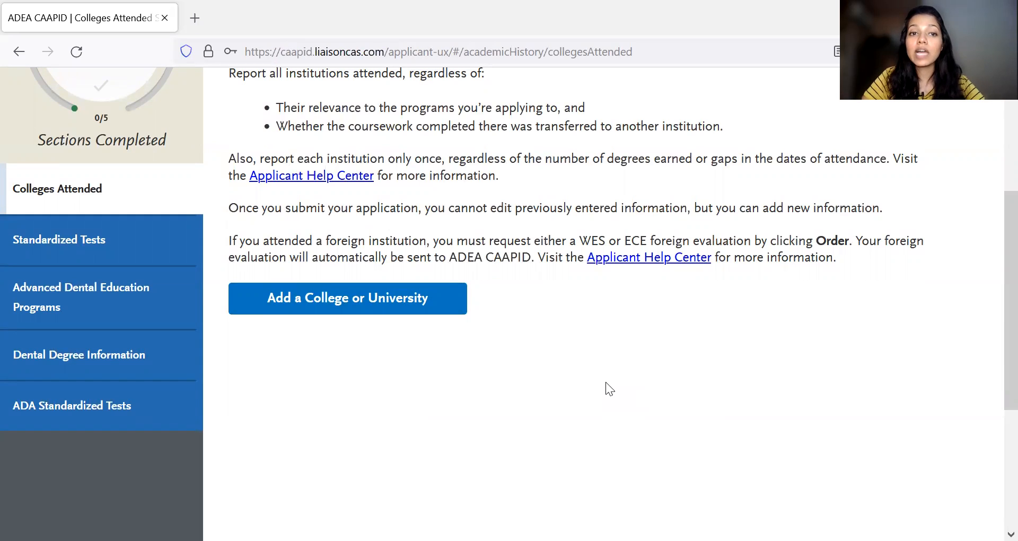
click(314, 298)
click(457, 305)
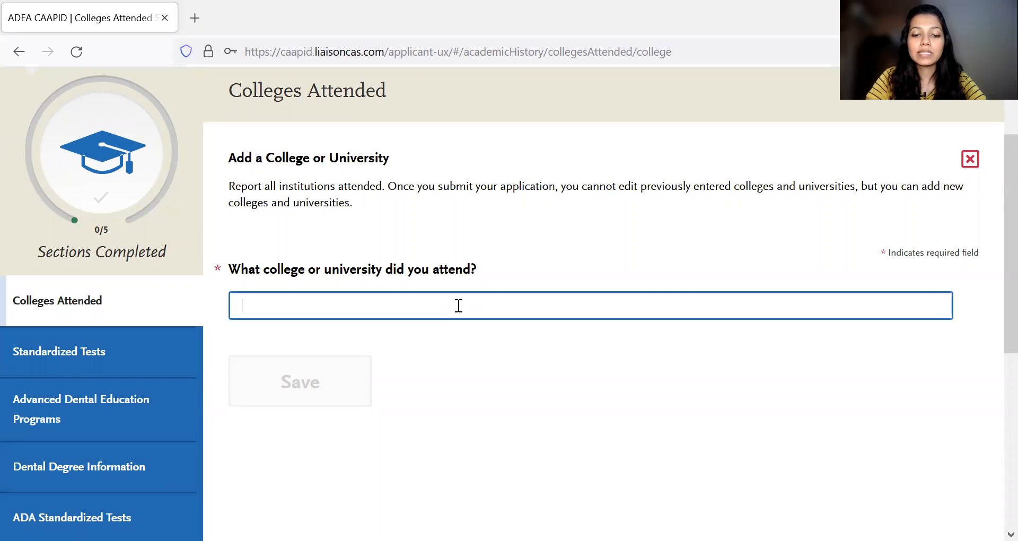
text(DY Patil)
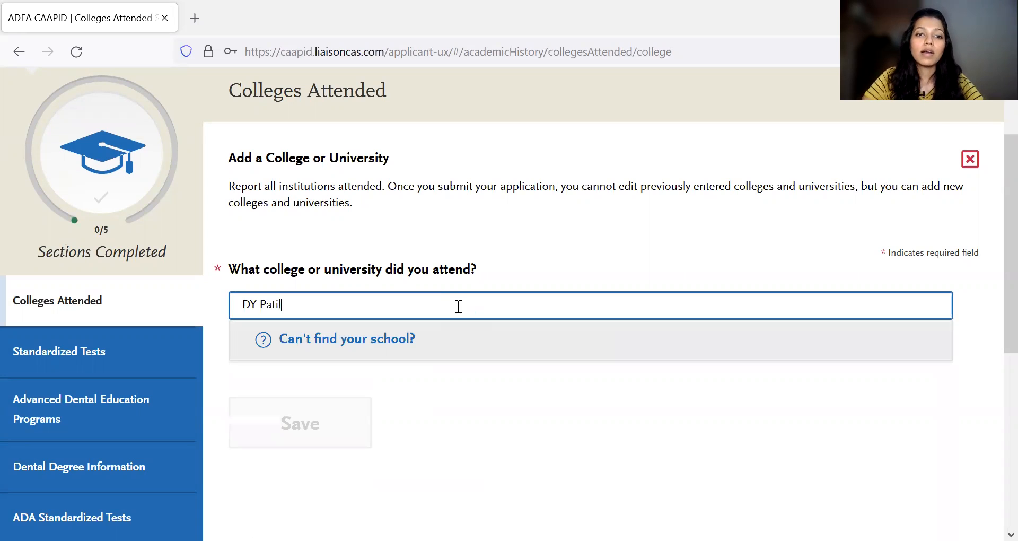
click(399, 345)
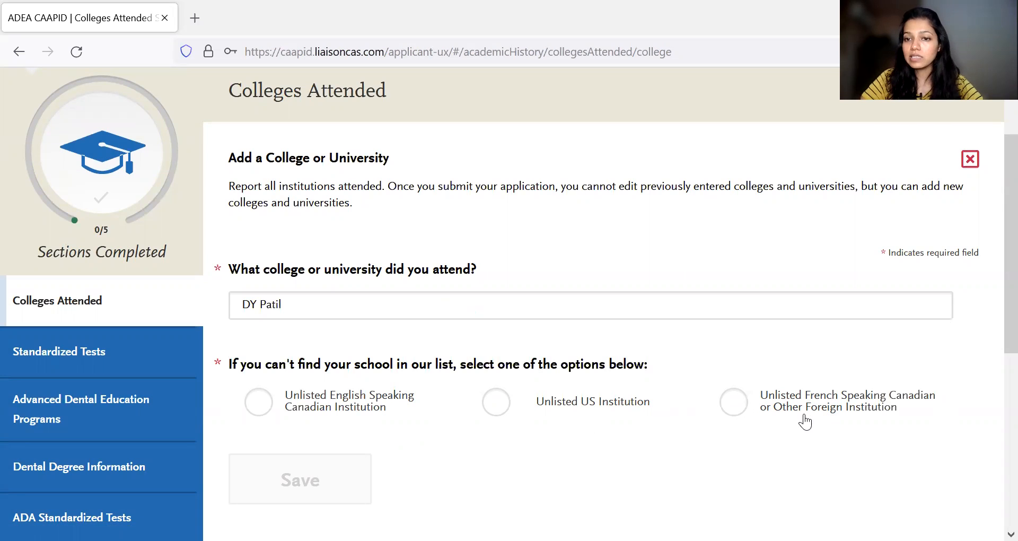
click(732, 404)
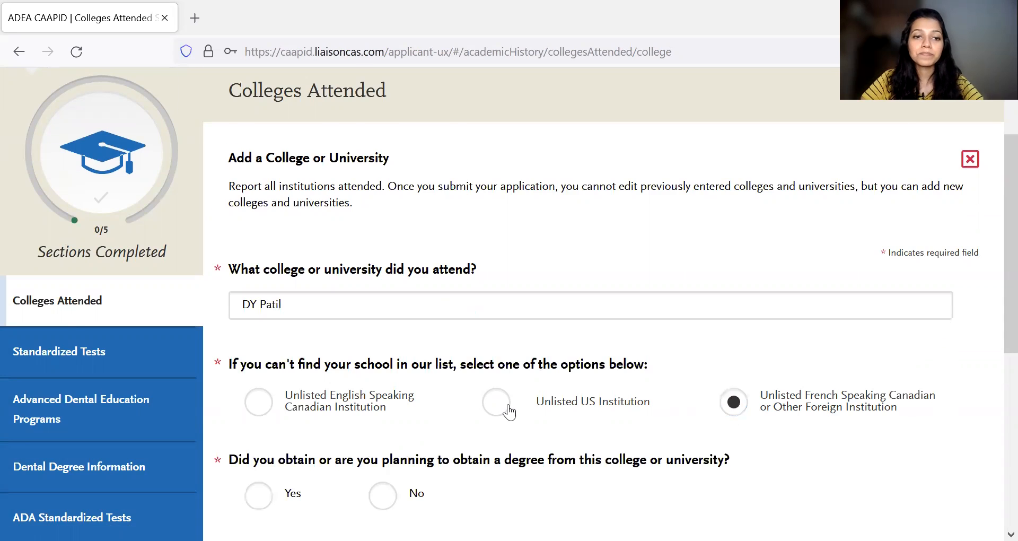
- Answer Yes to obtaining a degree from this college and set its status to Degree Awarded
scroll(508, 411, down, 3)
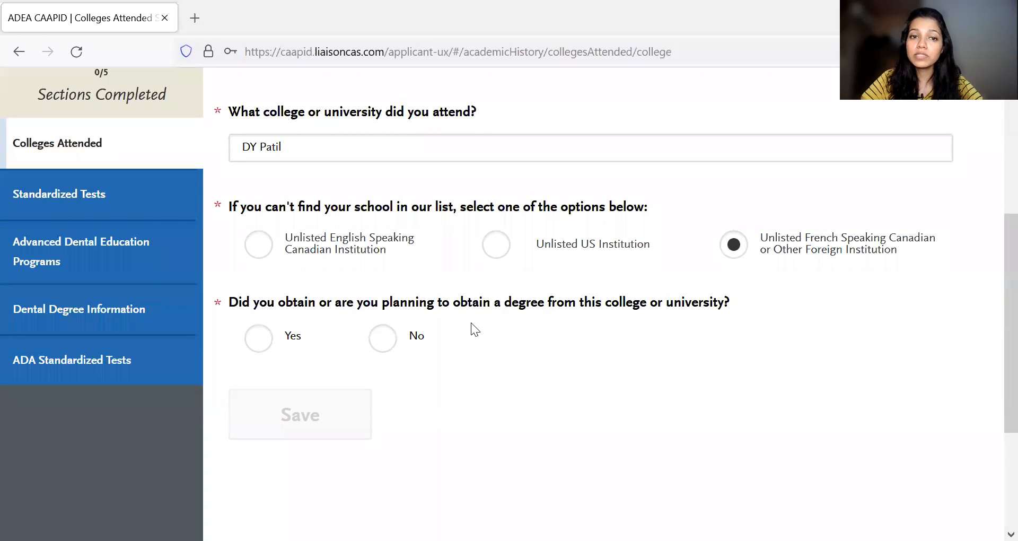
scroll(471, 322, down, 1)
click(265, 287)
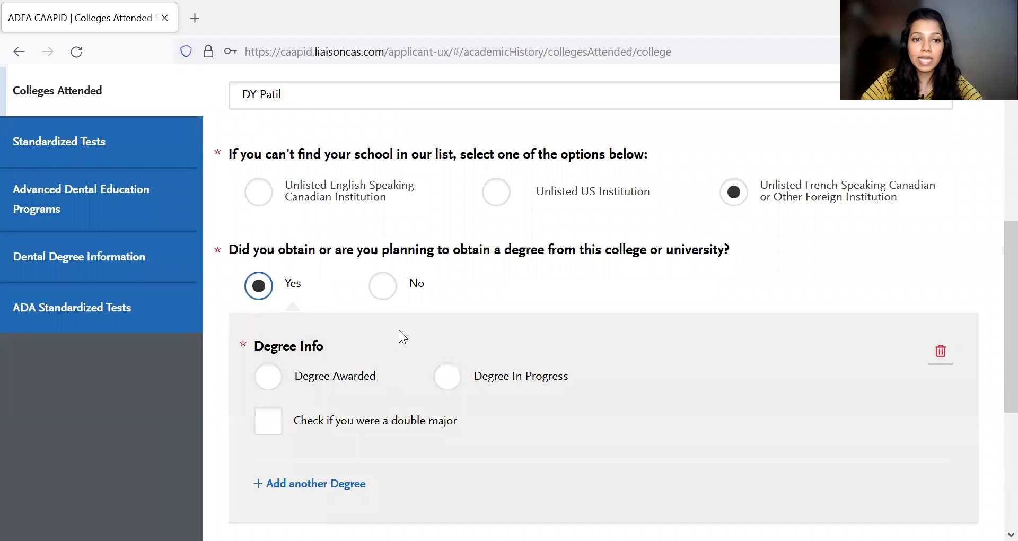
scroll(294, 364, down, 2)
click(259, 285)
scroll(422, 319, down, 1)
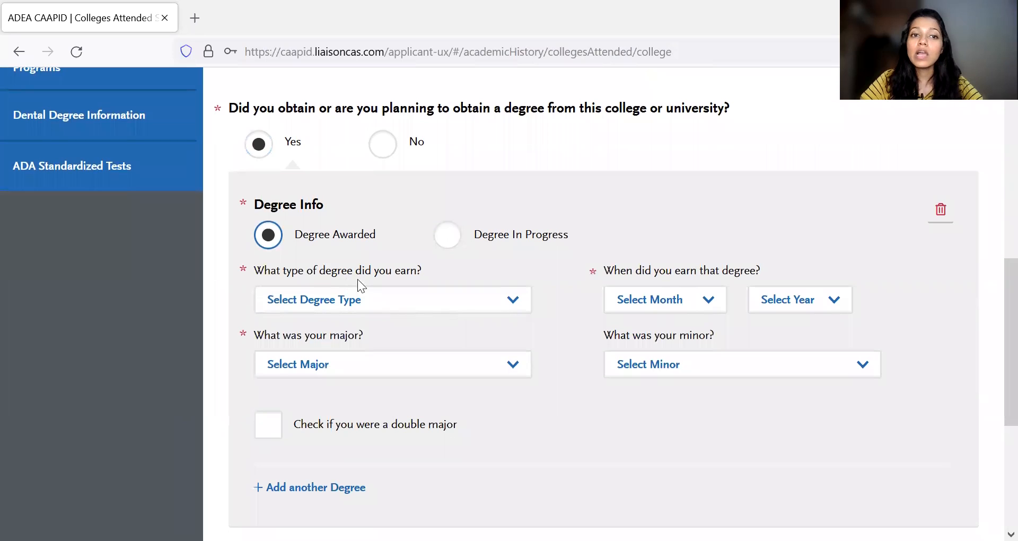
- Set the type of degree earned to Bachelor of Dental Surgery
click(508, 301)
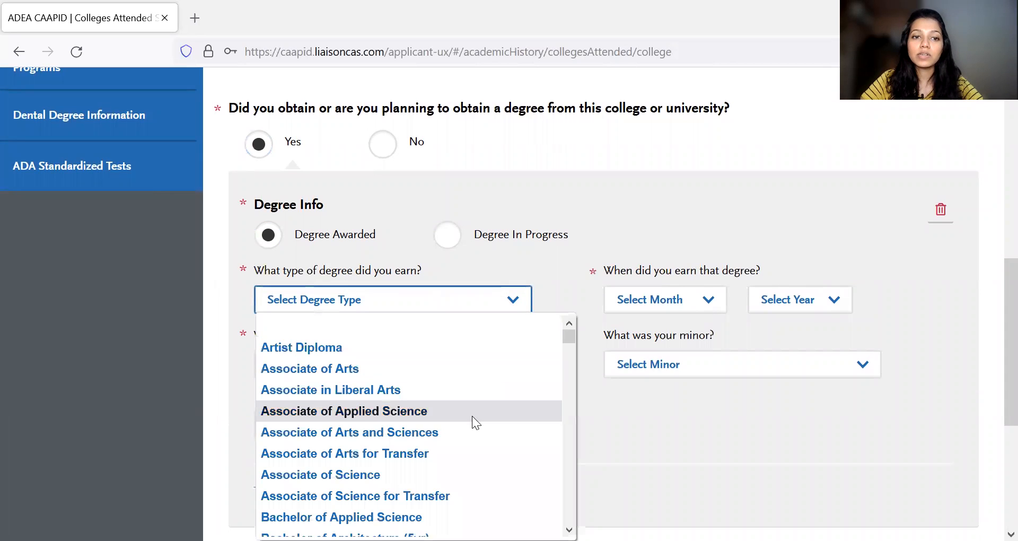
scroll(472, 415, down, 10)
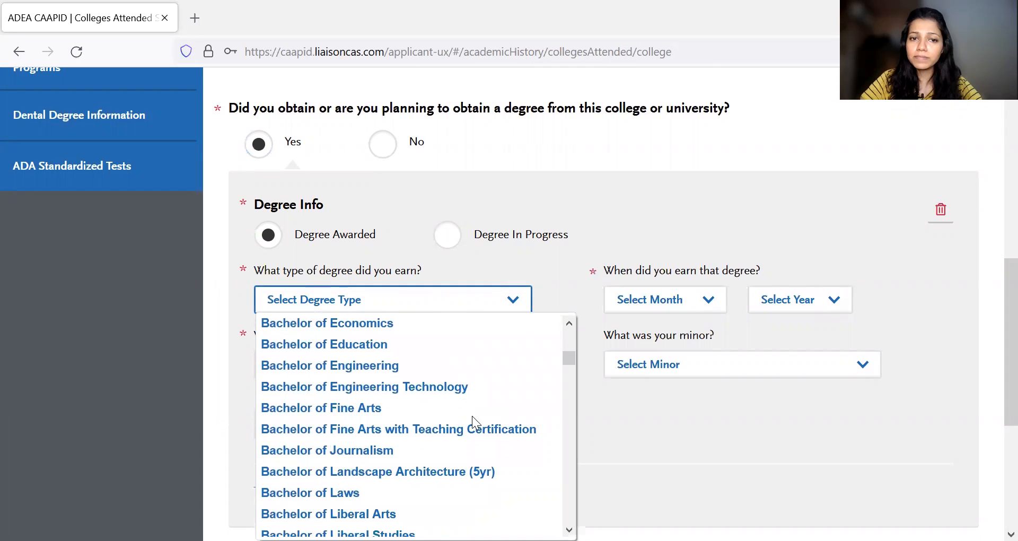
scroll(425, 402, up, 3)
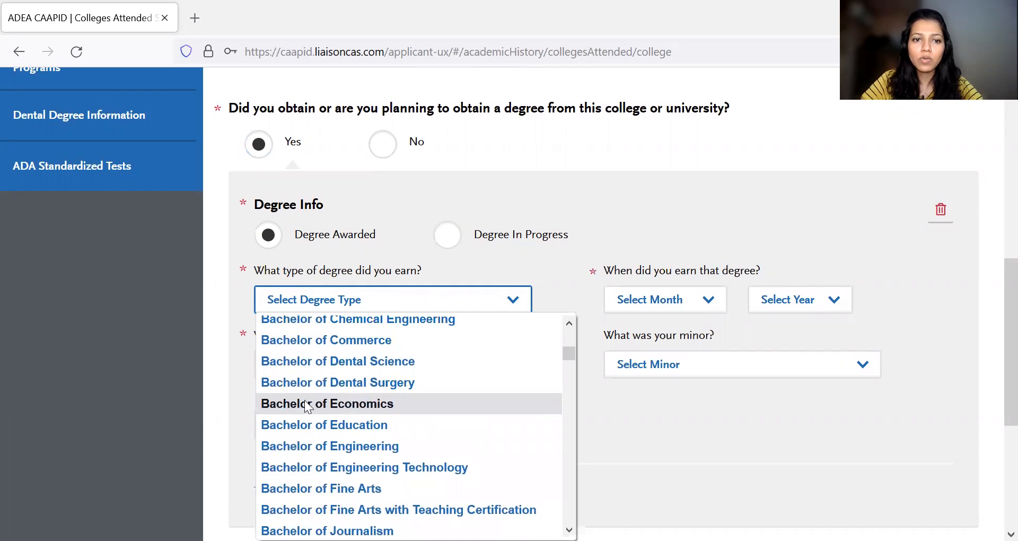
click(370, 382)
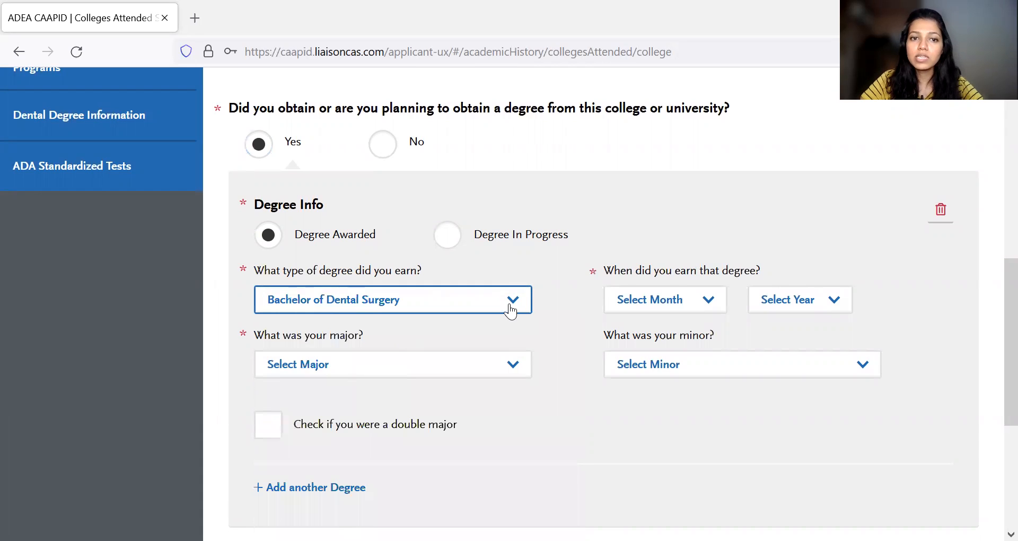
- Set the major of the degree to Dentistry
scroll(511, 311, down, 1)
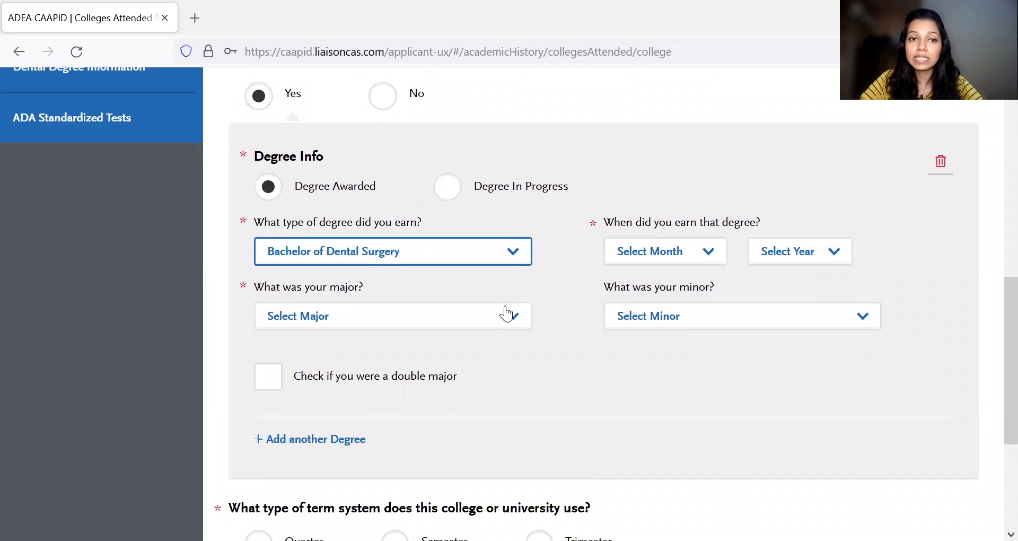
scroll(502, 312, down, 1)
click(467, 306)
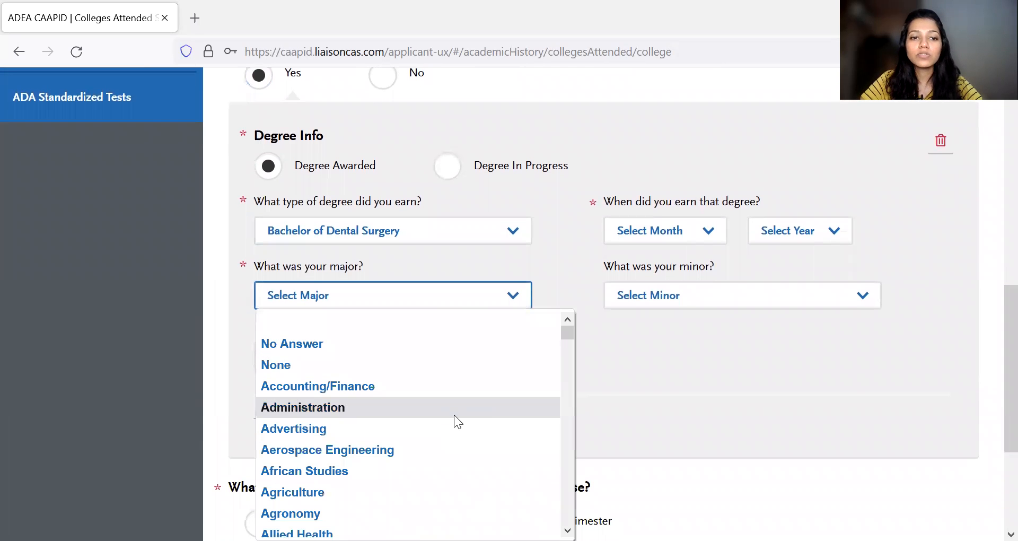
key(d)
key(d)
key(d)
key(d)
key(d)
key(d)
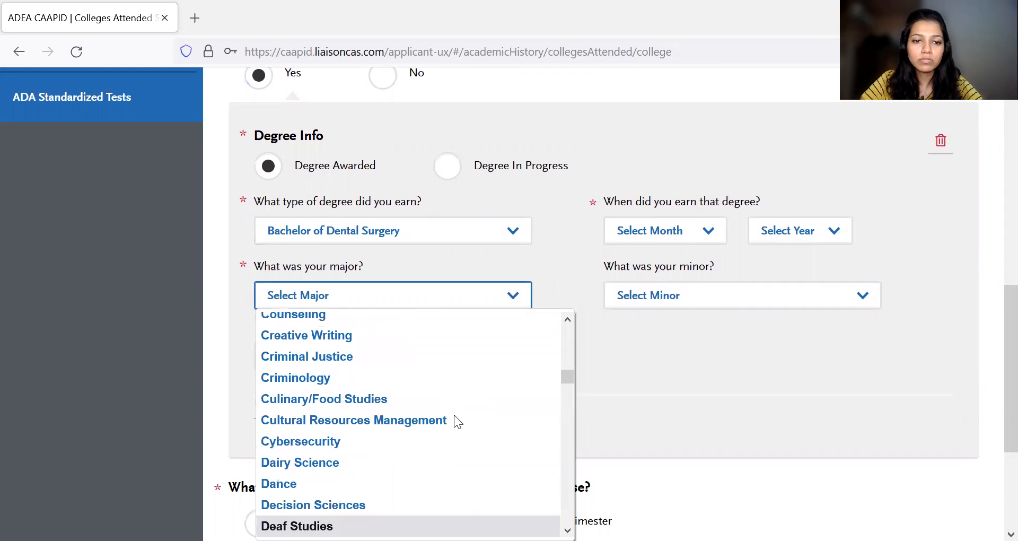
key(d)
key(d)
key(d)
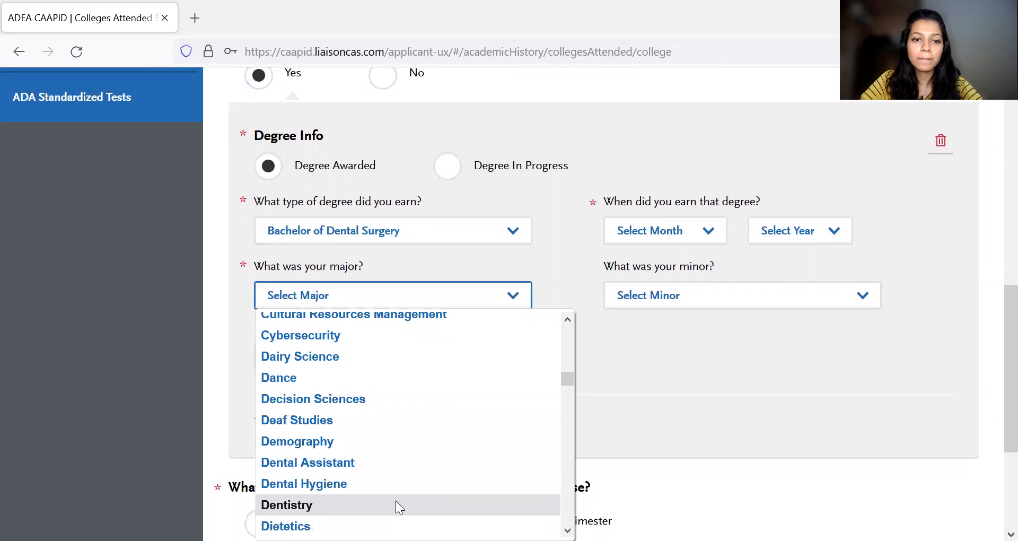
click(395, 501)
- Set the date the degree was earned to June 2016 and the minor to None
scroll(620, 312, up, 1)
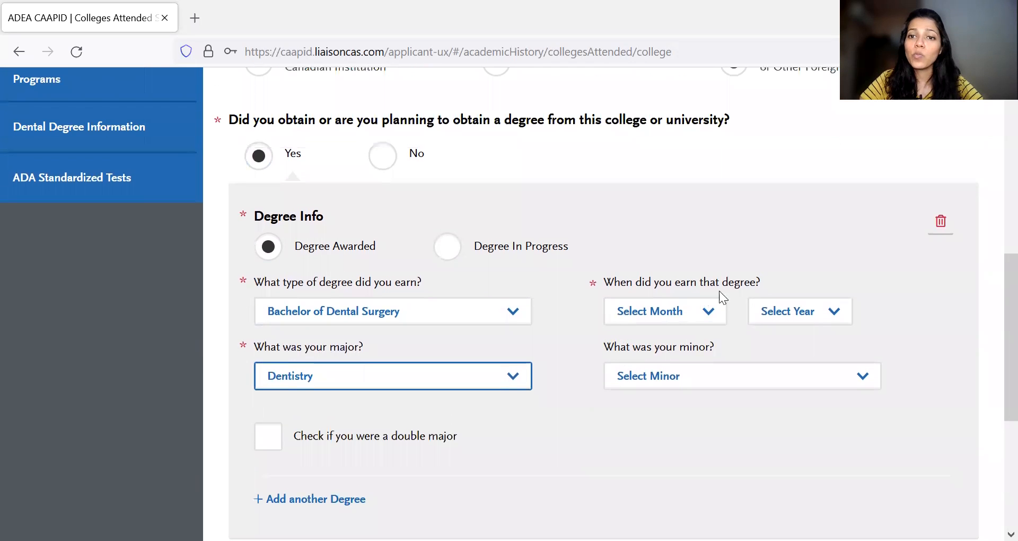
click(704, 322)
click(658, 201)
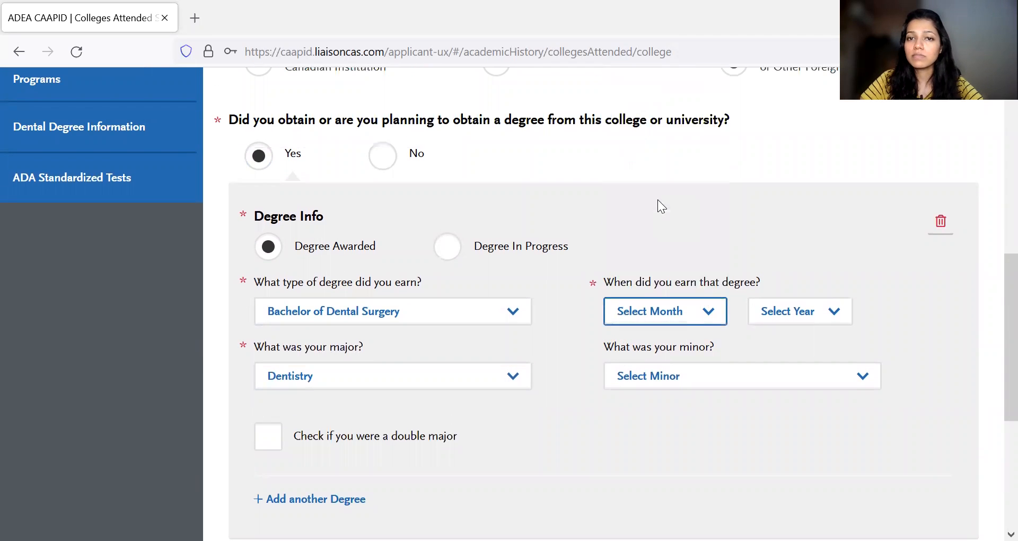
click(820, 317)
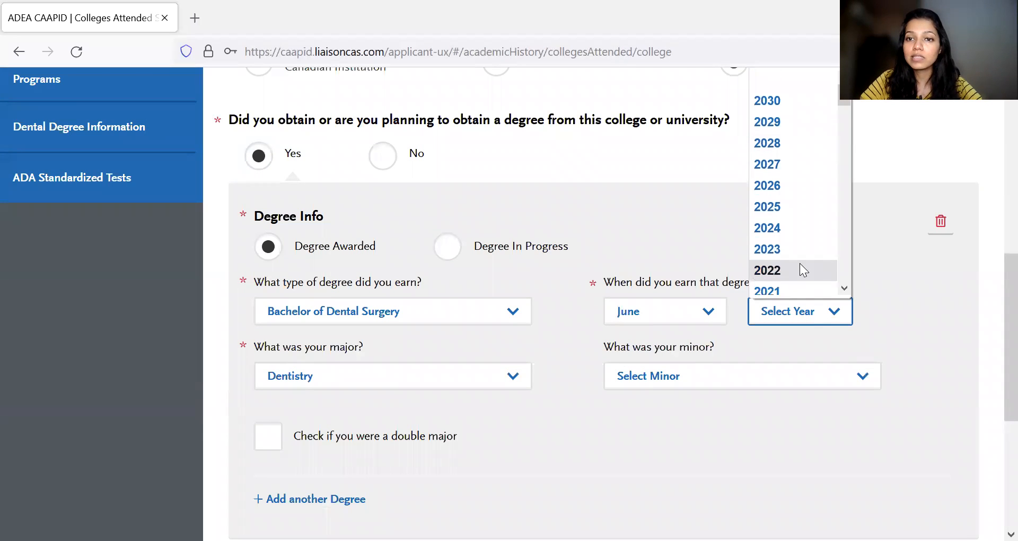
scroll(800, 263, down, 5)
click(784, 91)
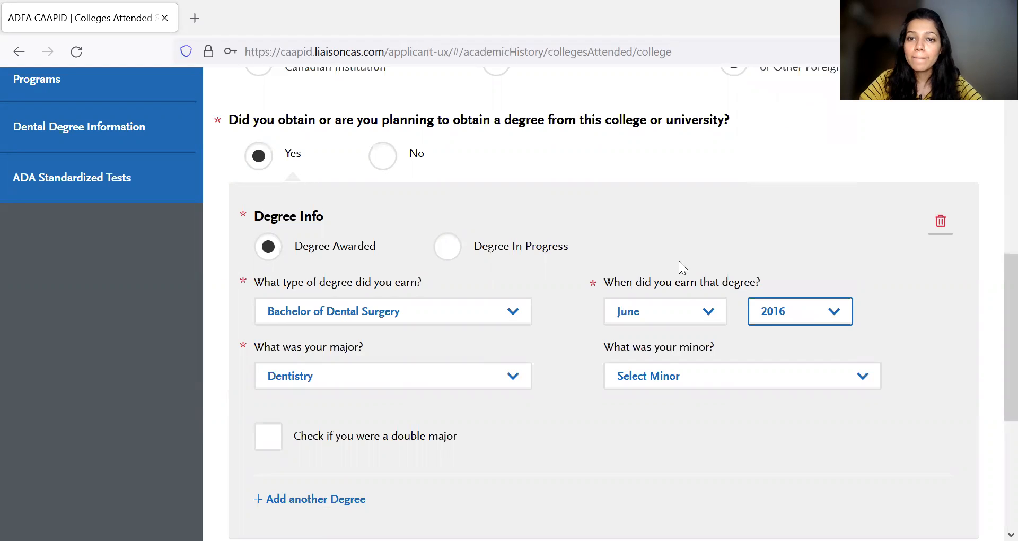
click(741, 384)
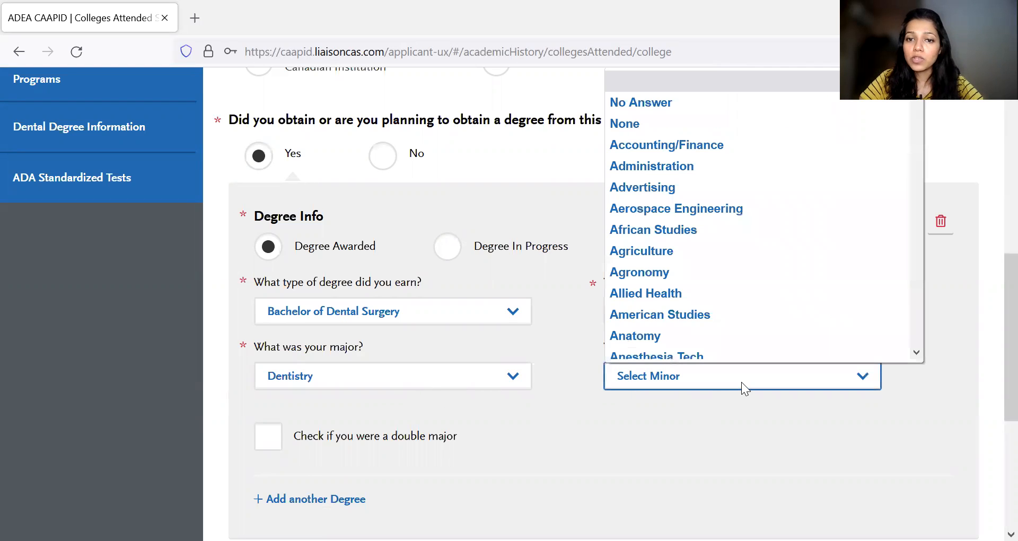
click(720, 128)
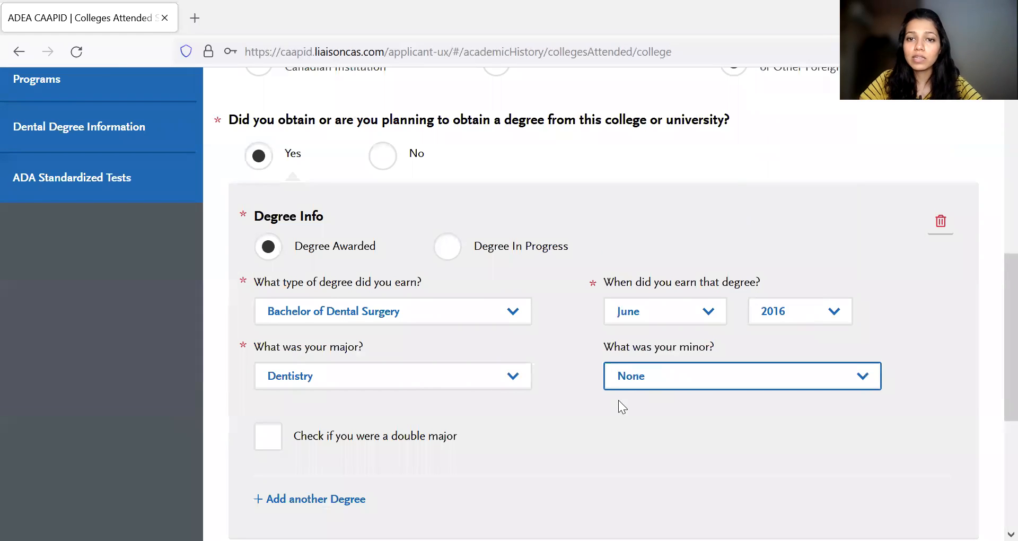
- Choose Semester as the college's term system and answer No to still attending it
scroll(538, 372, down, 2)
scroll(403, 382, down, 3)
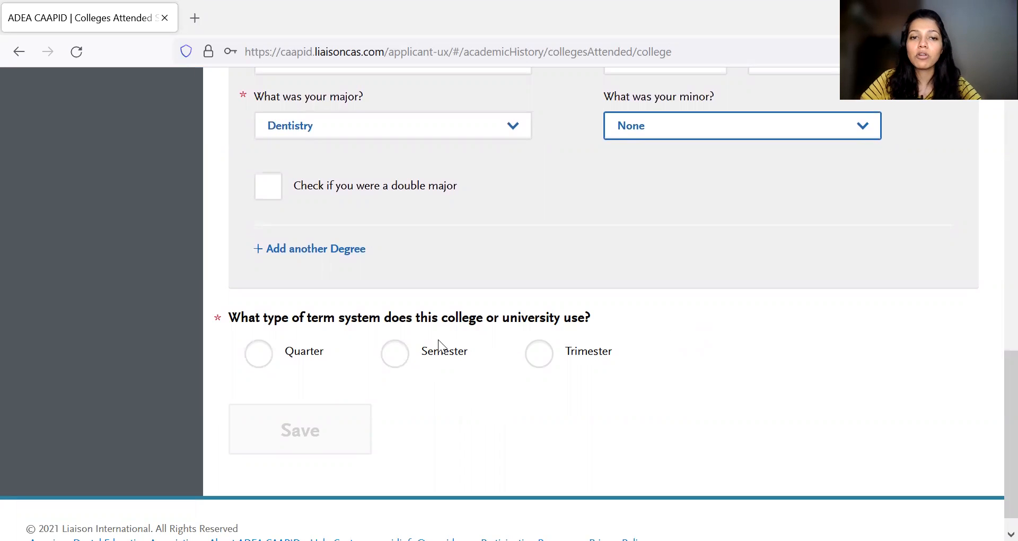
click(396, 356)
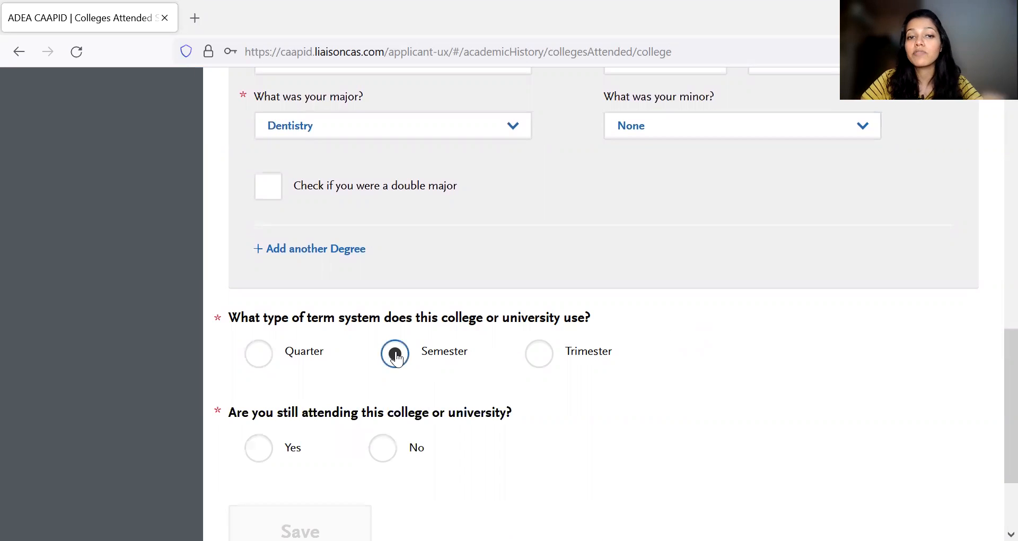
scroll(480, 373, down, 3)
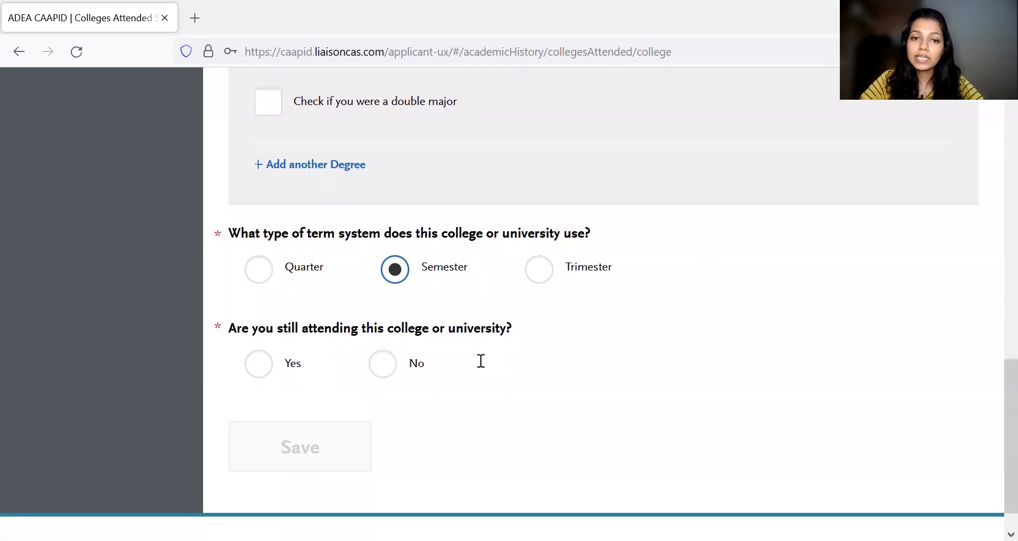
click(387, 365)
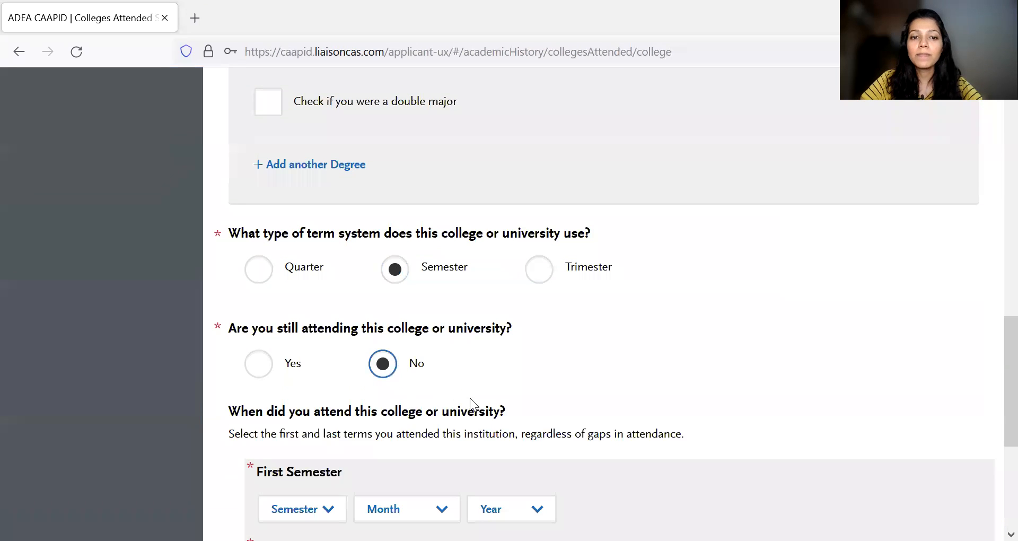
- Set both the first and last semester attended at the college to Spring
scroll(471, 405, down, 5)
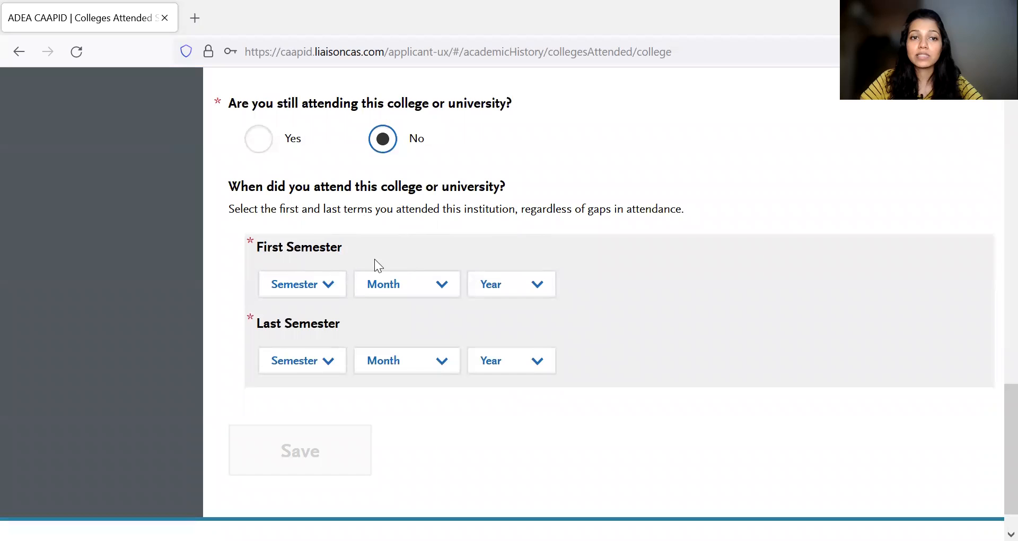
scroll(378, 258, up, 4)
scroll(378, 263, down, 4)
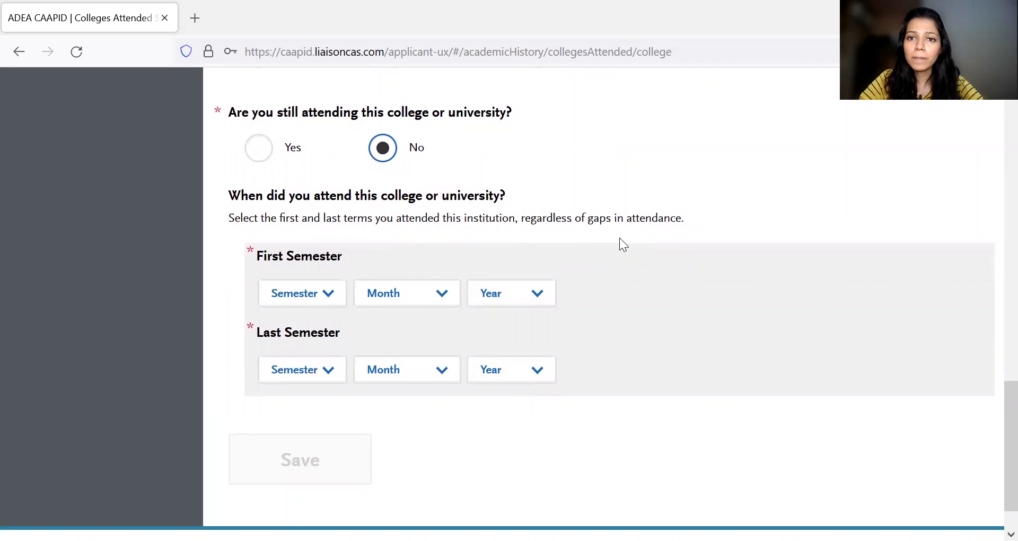
click(337, 299)
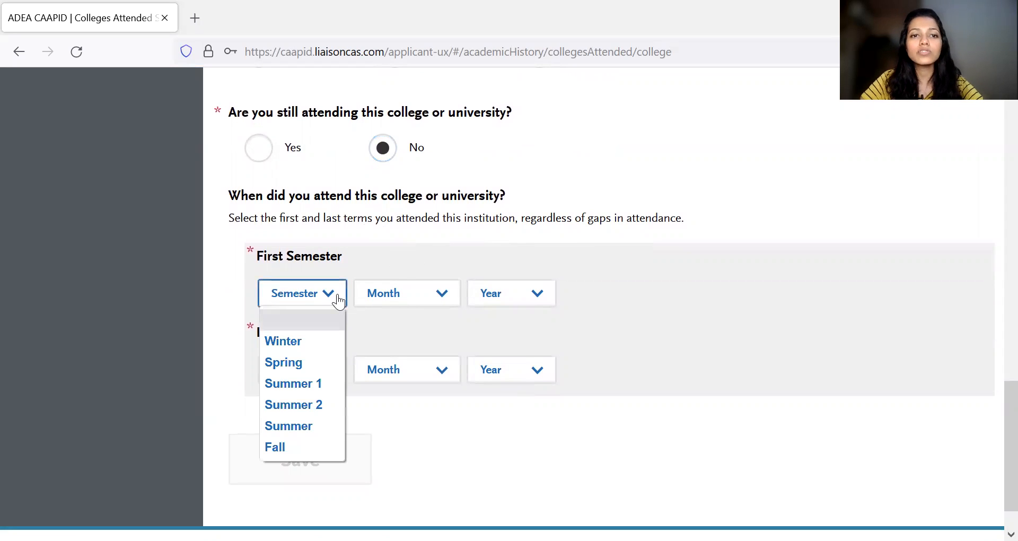
click(431, 236)
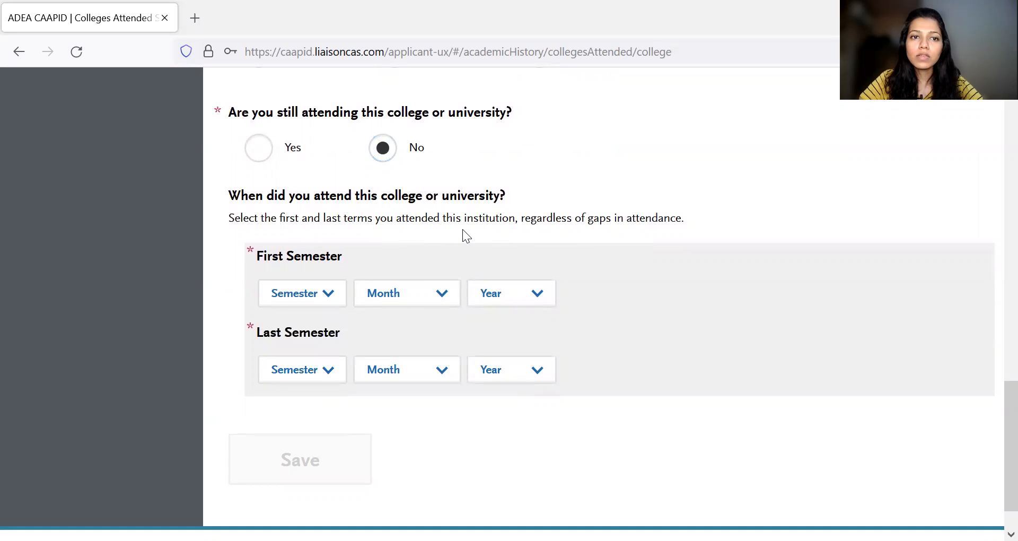
click(324, 301)
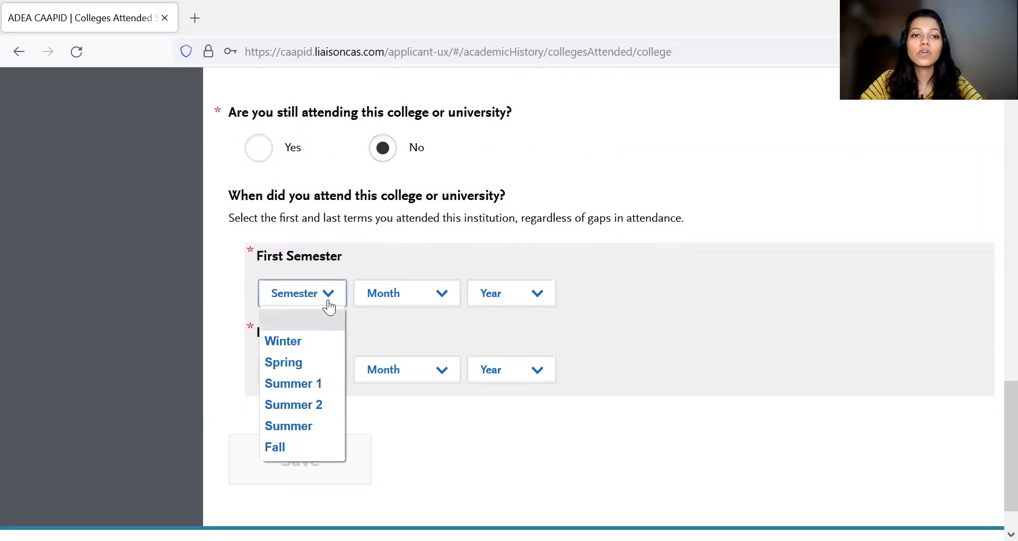
click(311, 363)
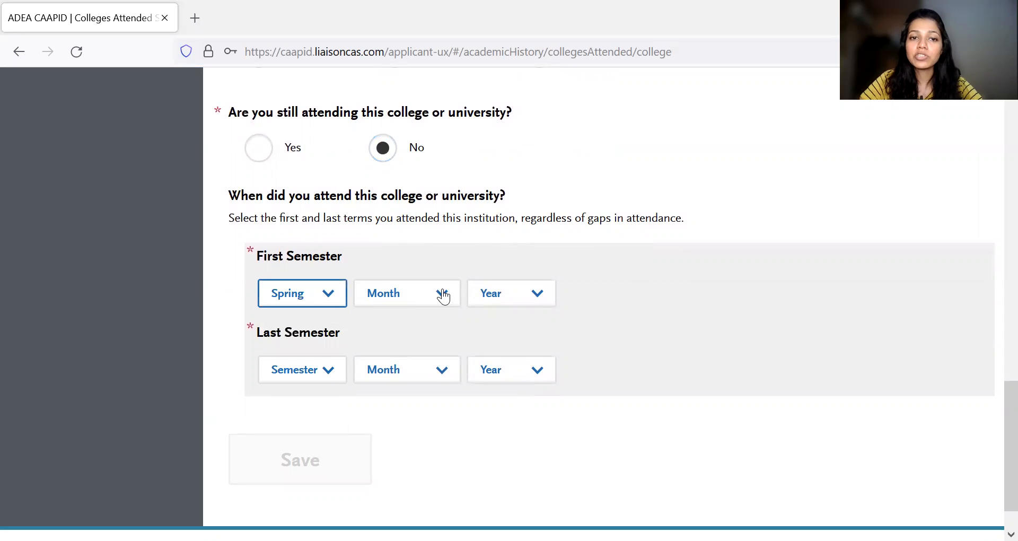
click(321, 379)
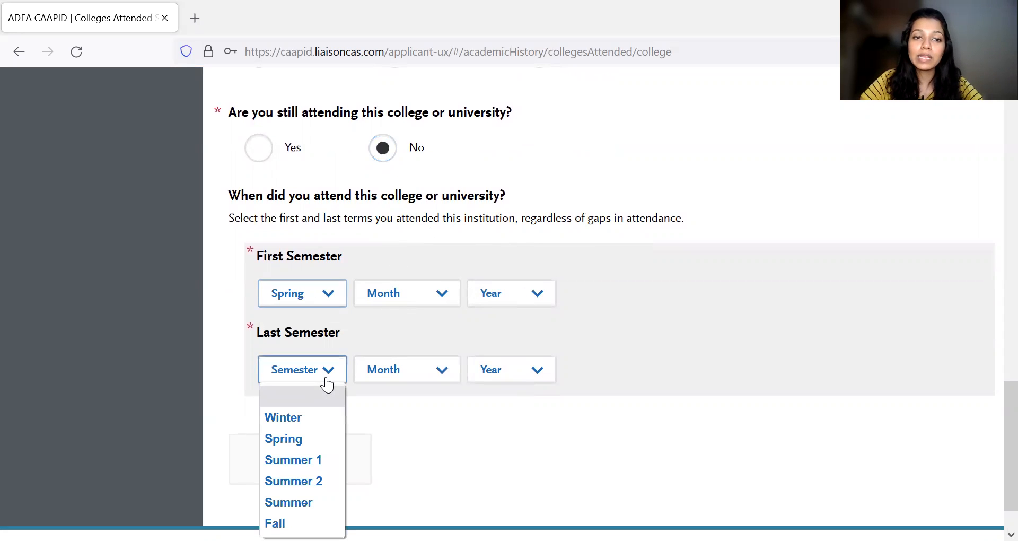
click(308, 439)
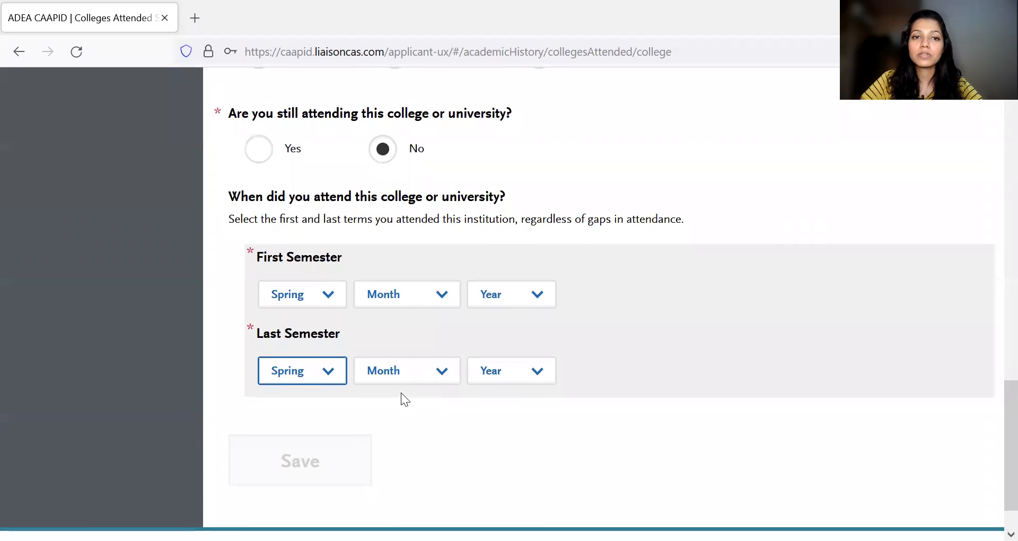
- Open the Standardized Tests section and read its instructions on reporting test scores
scroll(401, 393, up, 8)
scroll(402, 393, up, 7)
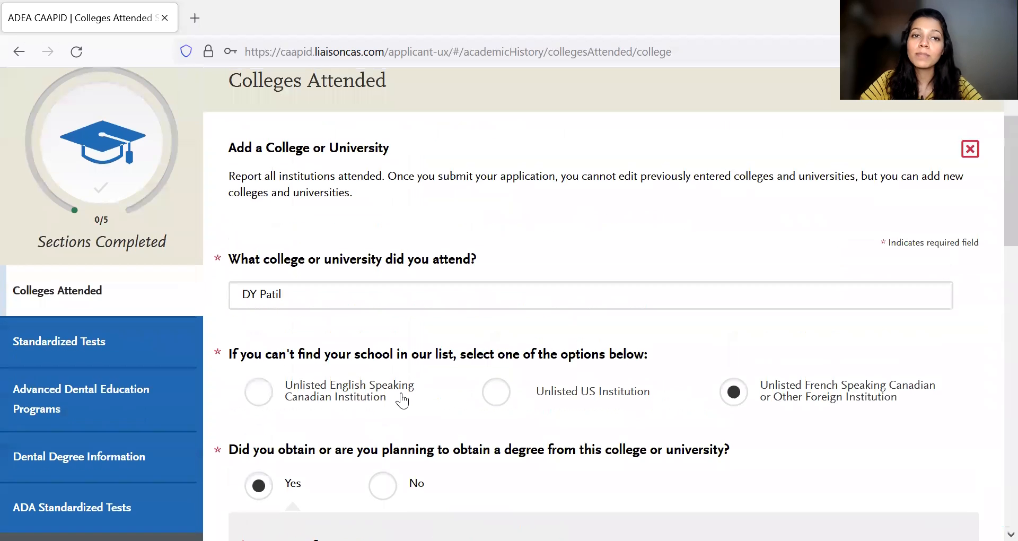
scroll(402, 398, down, 1)
click(115, 315)
scroll(616, 346, down, 1)
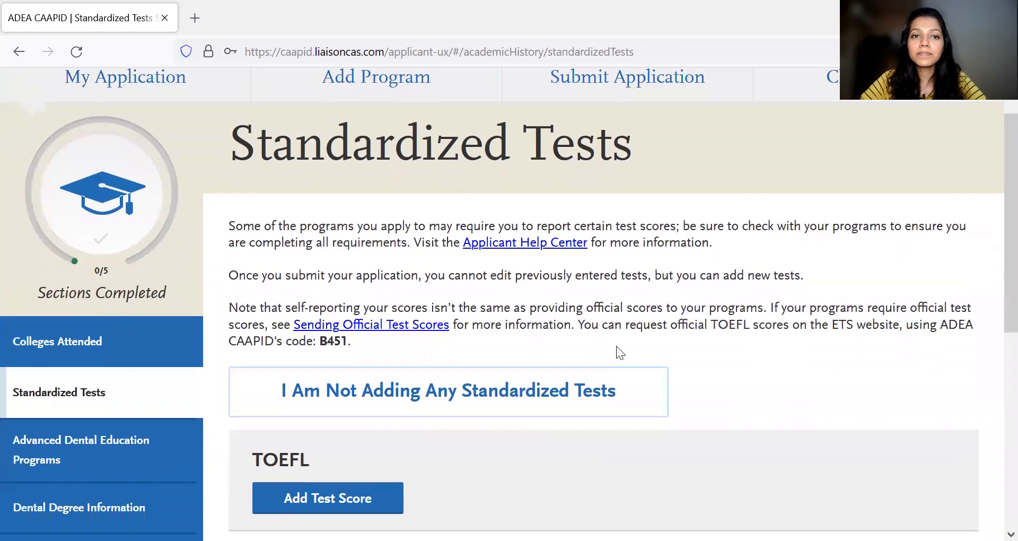
scroll(728, 341, down, 3)
scroll(519, 278, up, 2)
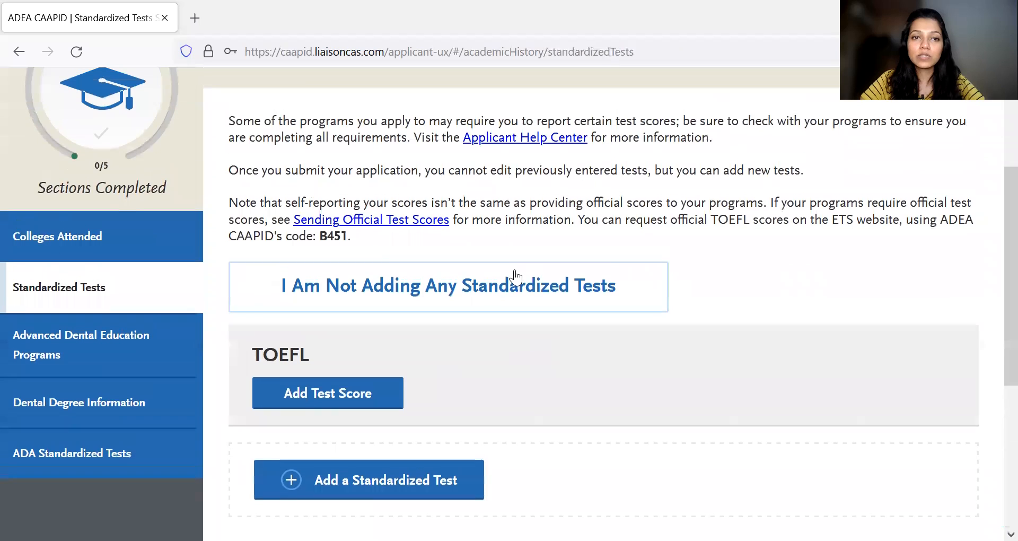
scroll(682, 270, up, 2)
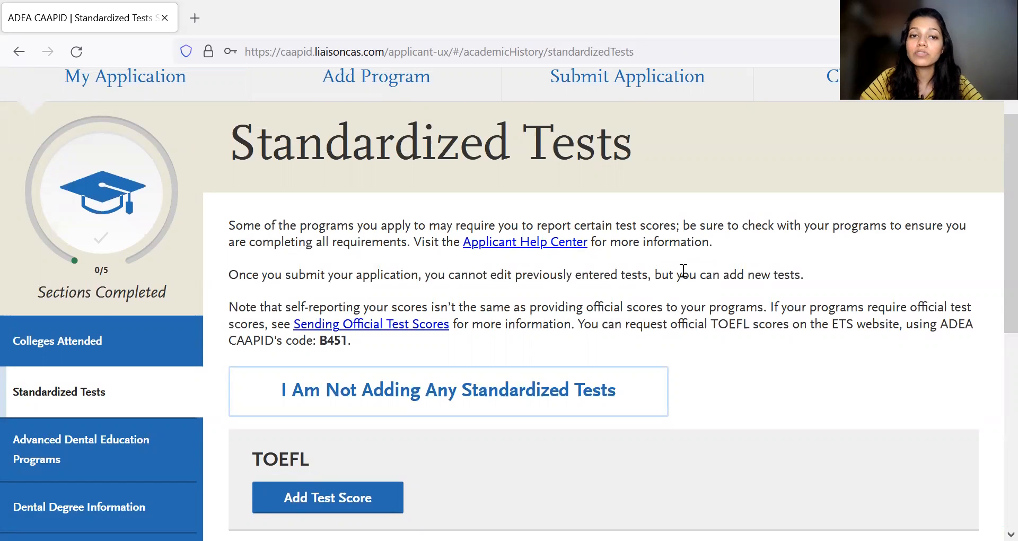
scroll(683, 271, down, 3)
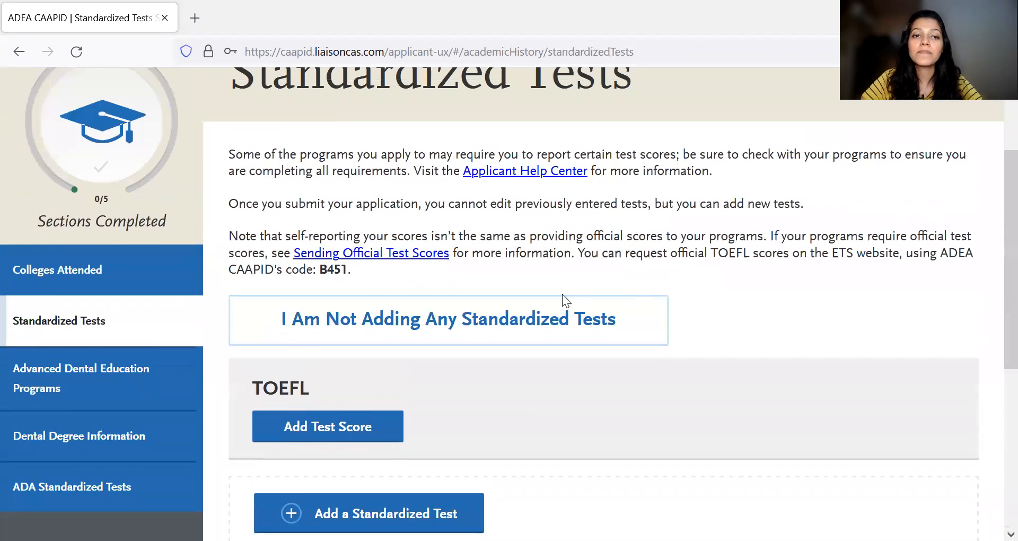
scroll(378, 353, up, 1)
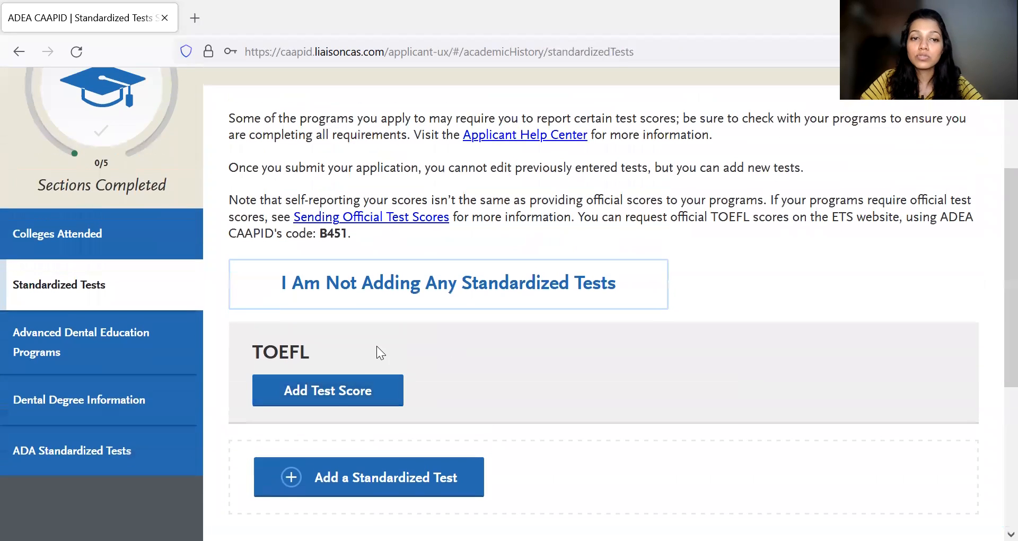
- Start a TOEFL test score entry and answer Yes to having taken the test
click(370, 395)
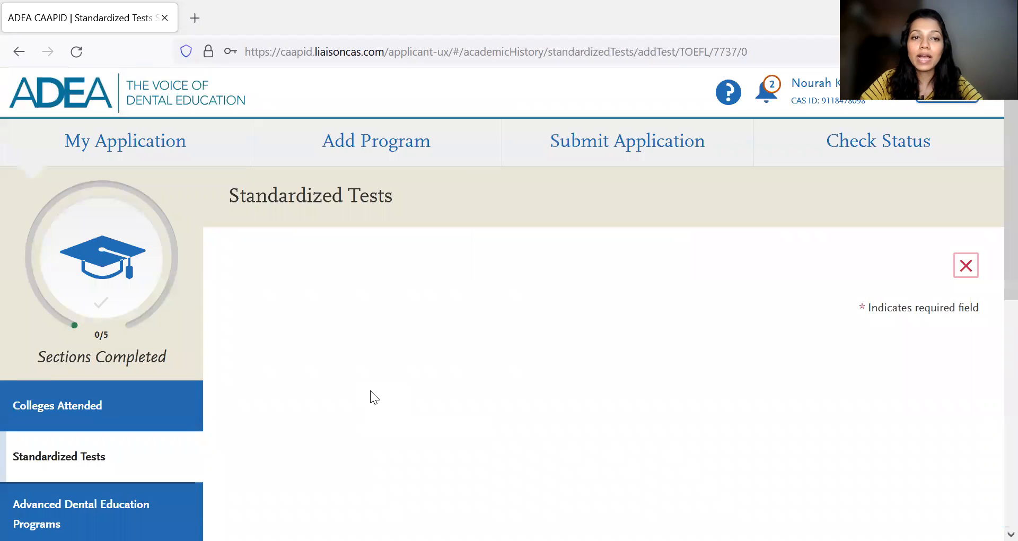
scroll(510, 344, down, 2)
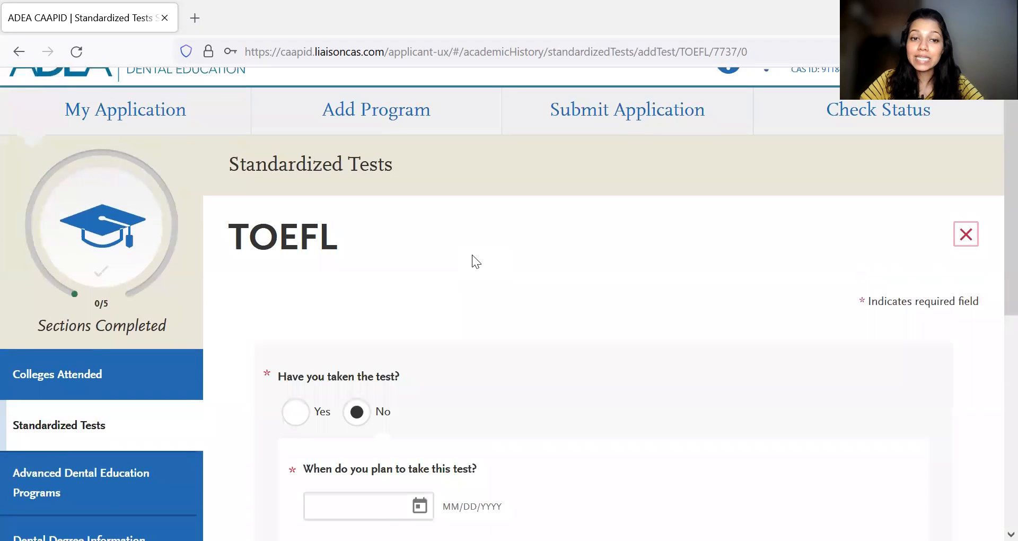
scroll(472, 254, down, 5)
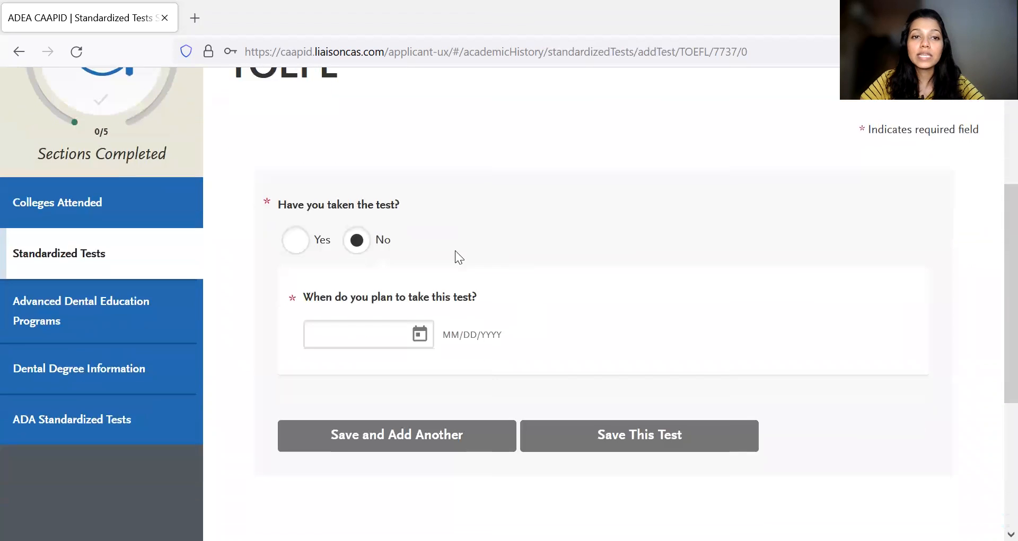
click(310, 239)
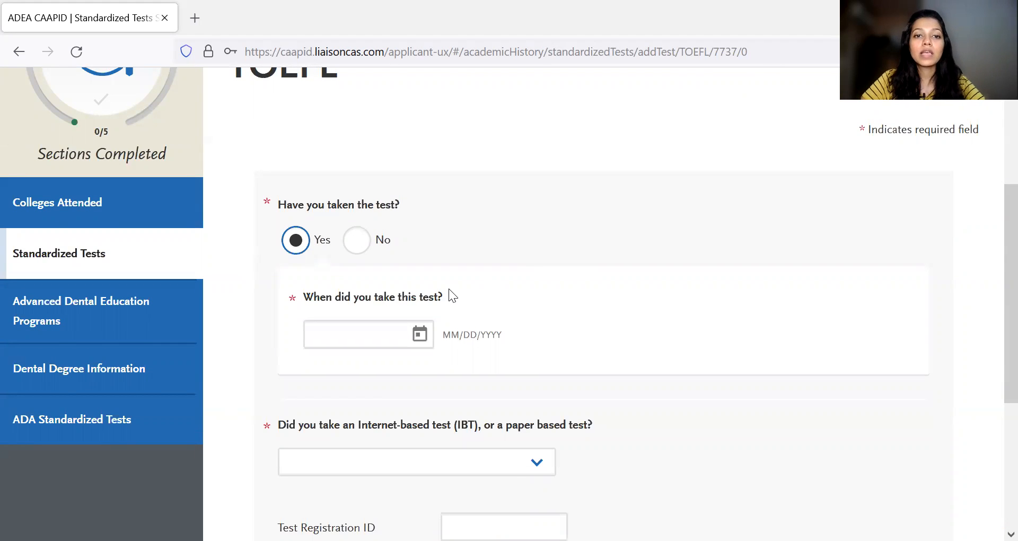
- Set the date the TOEFL was taken to 02/09/2021
scroll(449, 289, down, 1)
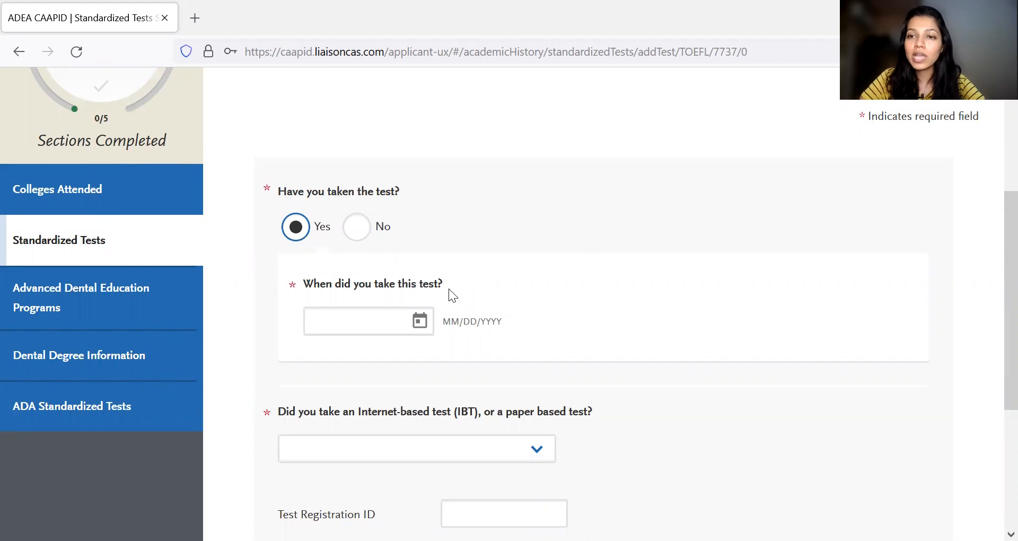
scroll(501, 273, down, 1)
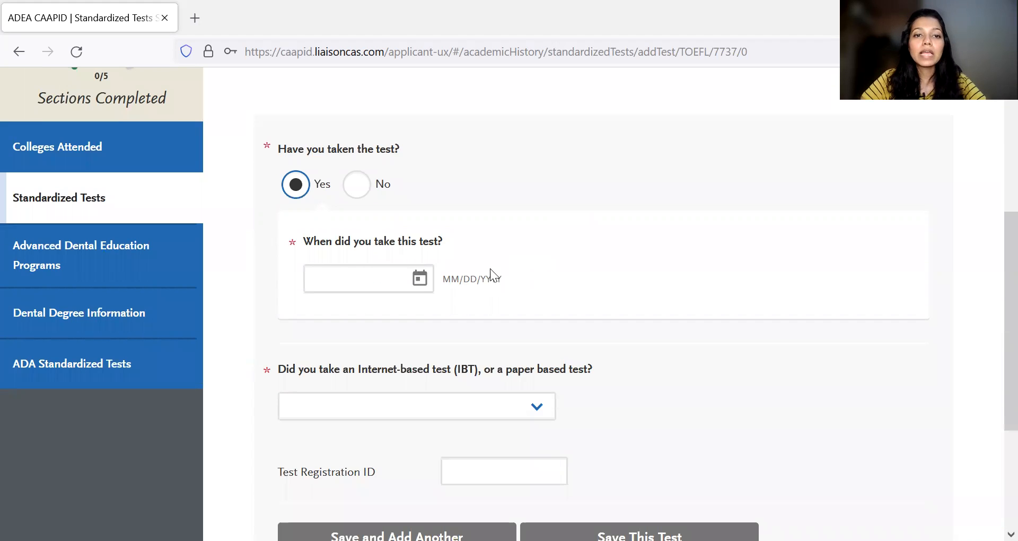
click(425, 276)
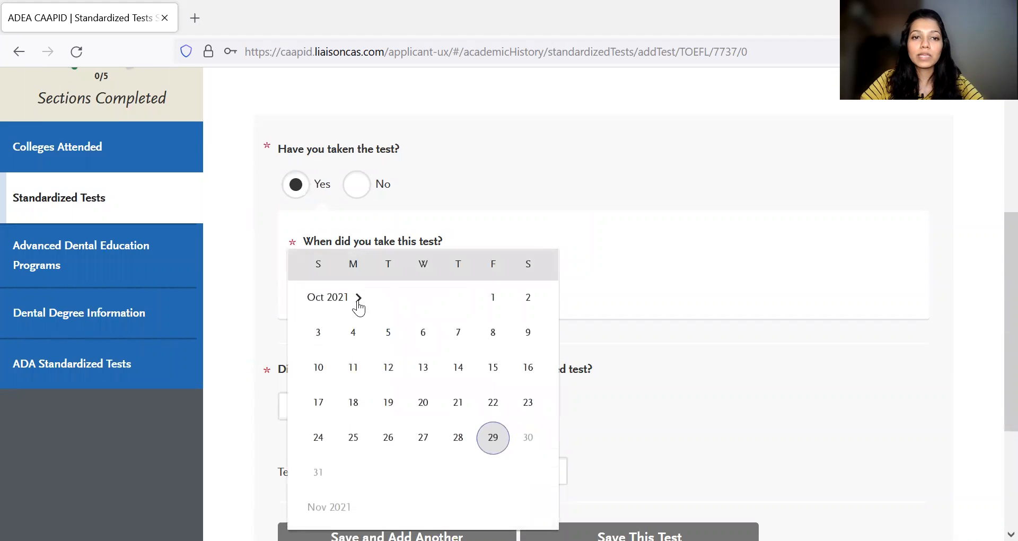
click(346, 306)
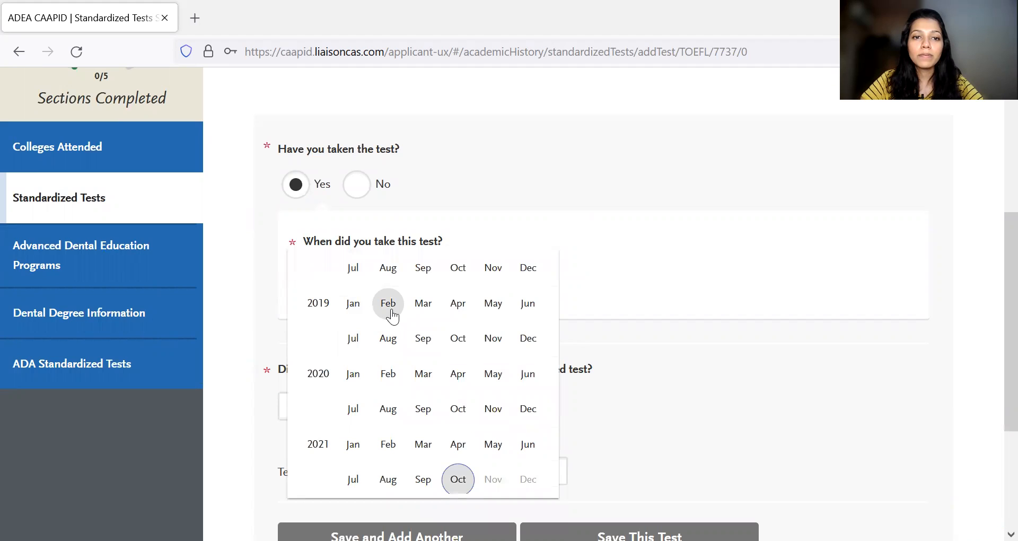
click(390, 444)
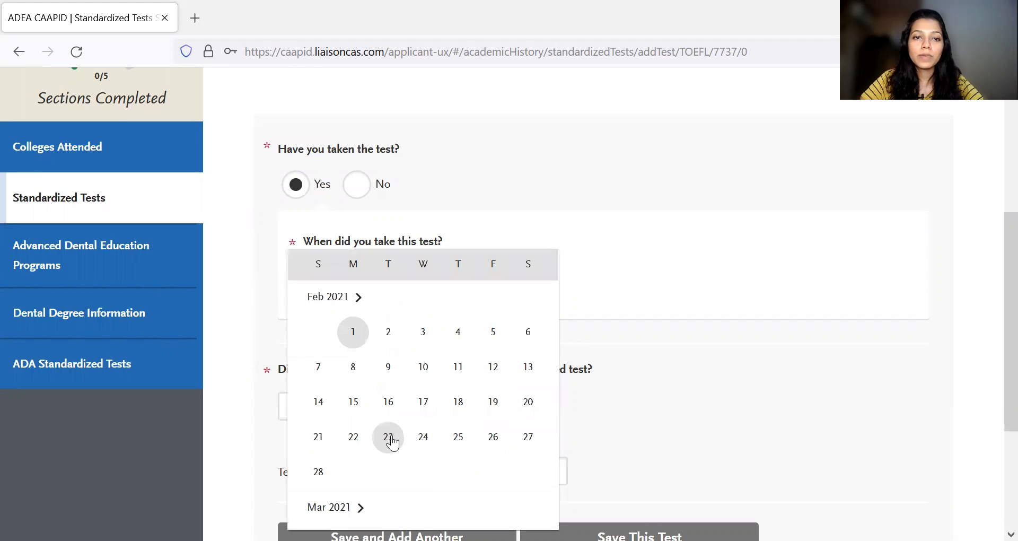
click(388, 367)
- Choose Internet-based as the TOEFL test format
scroll(591, 312, down, 2)
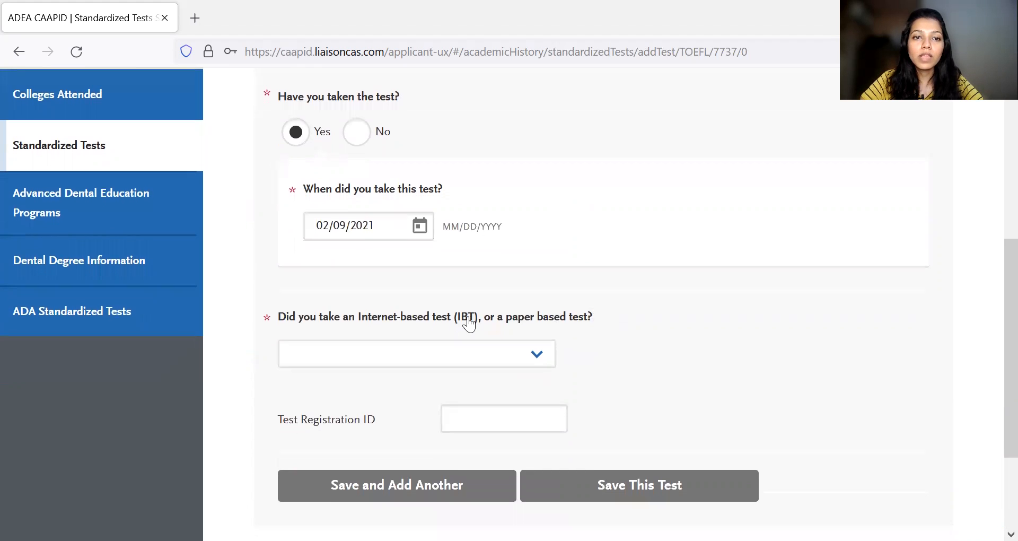
click(537, 359)
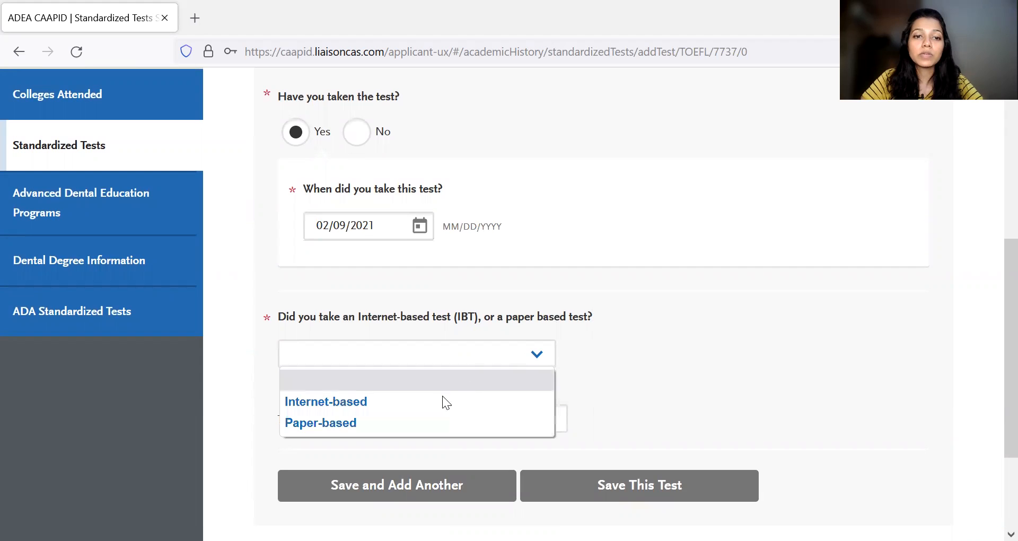
click(439, 398)
- Answer Yes to having taken the TOEFL speaking test and review the reading, writing, speaking and total score fields
scroll(583, 326, down, 7)
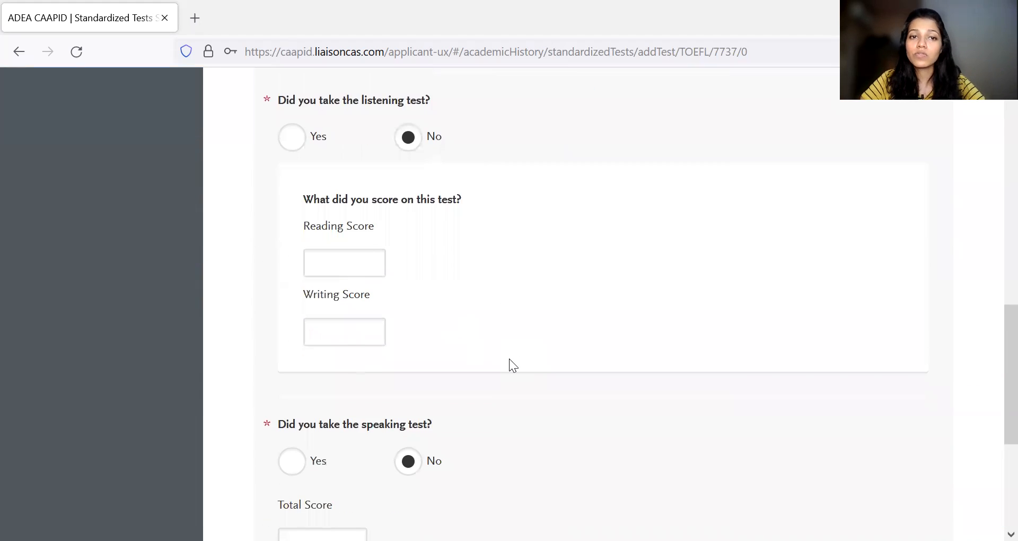
scroll(509, 359, down, 2)
click(294, 344)
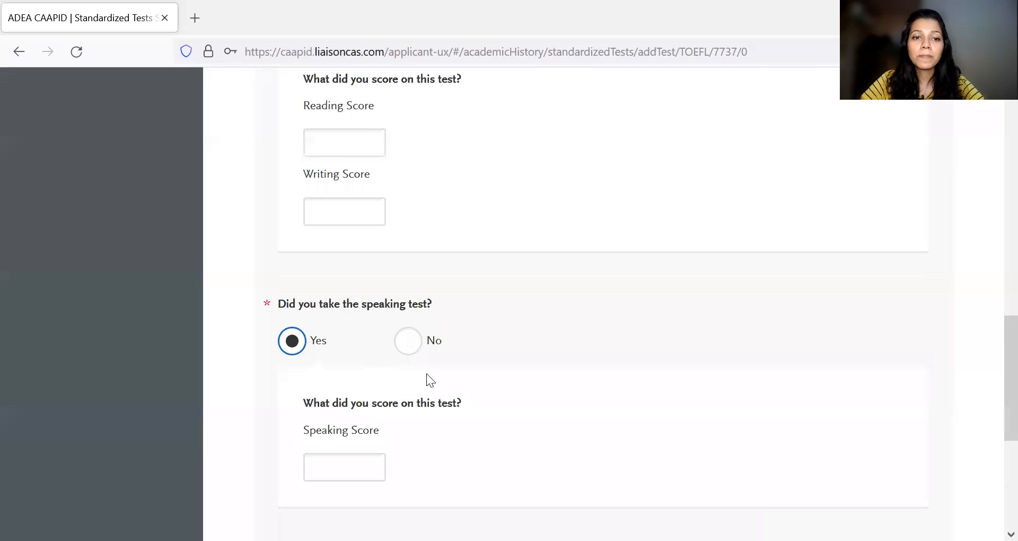
scroll(426, 373, down, 3)
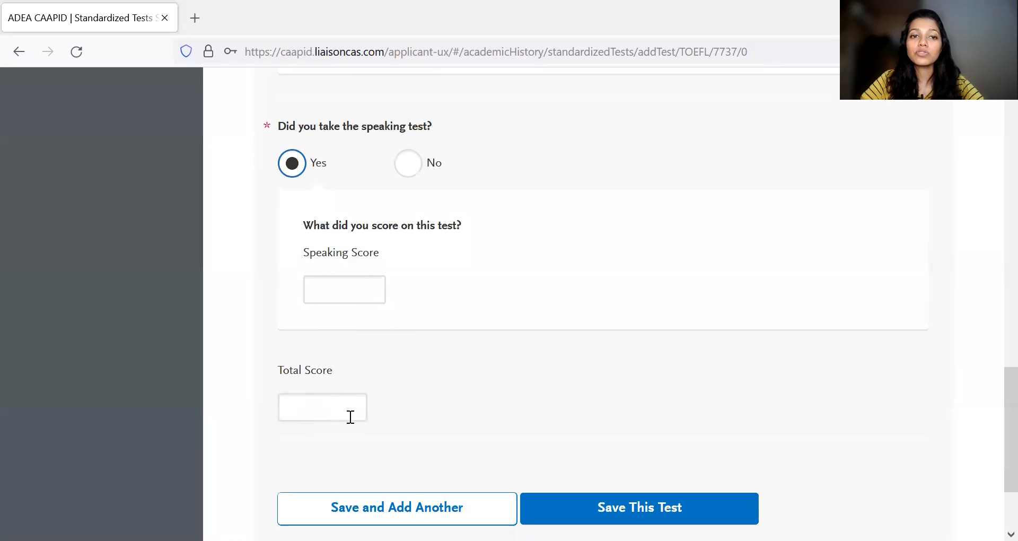
scroll(399, 319, up, 5)
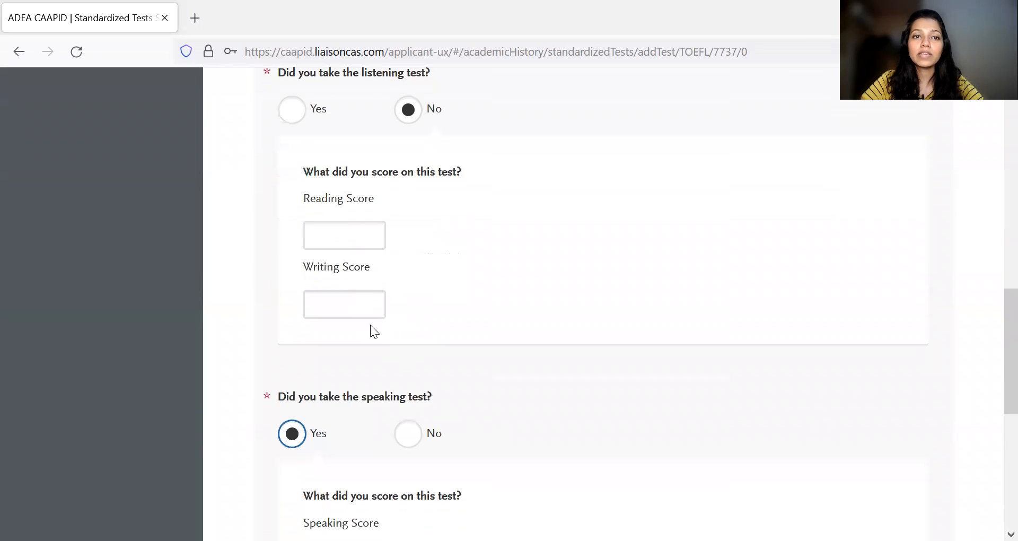
scroll(371, 332, down, 5)
scroll(412, 352, up, 10)
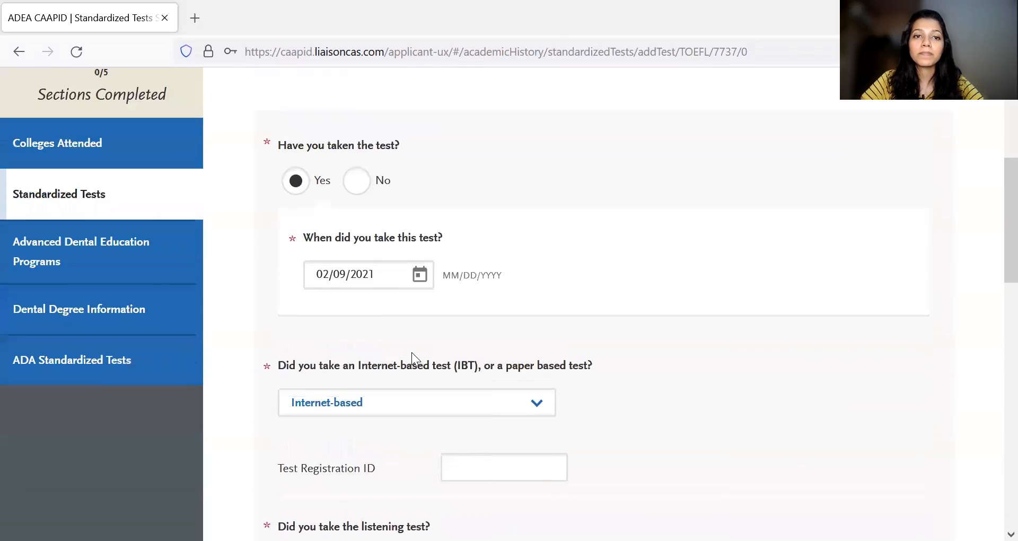
- Leave the TOEFL entry without saving and reread the Standardized Tests instructions on sending official scores
click(124, 411)
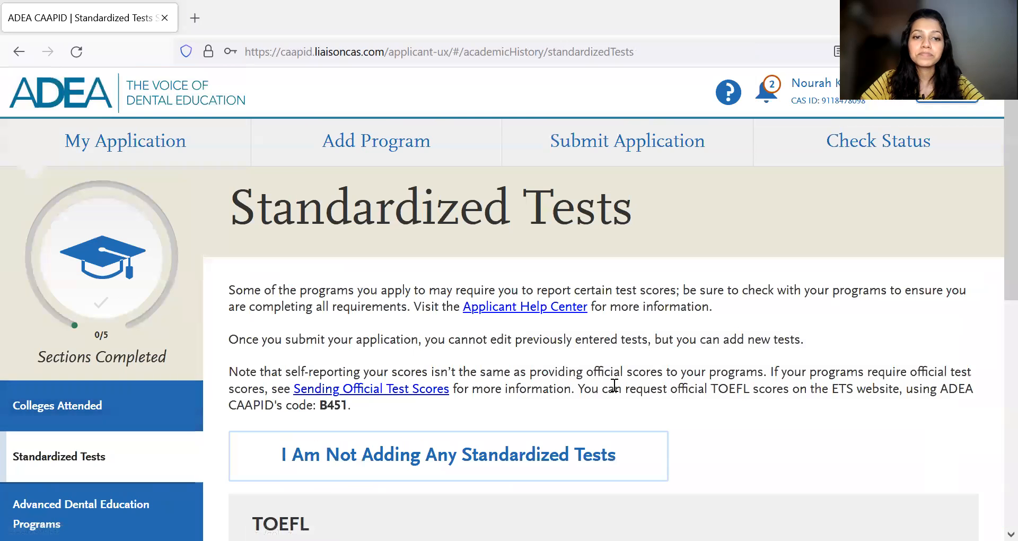
scroll(610, 387, down, 2)
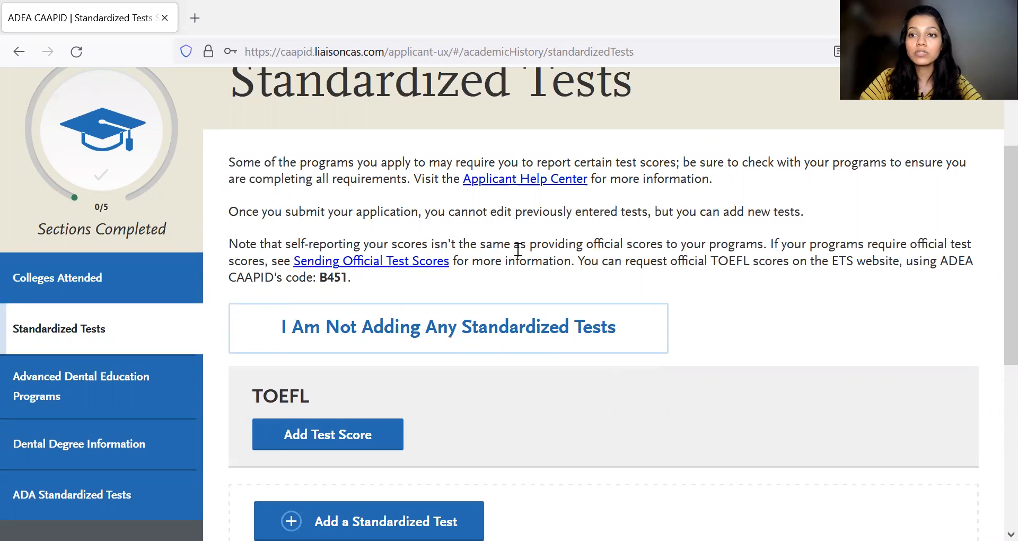
scroll(518, 249, down, 1)
scroll(536, 271, up, 2)
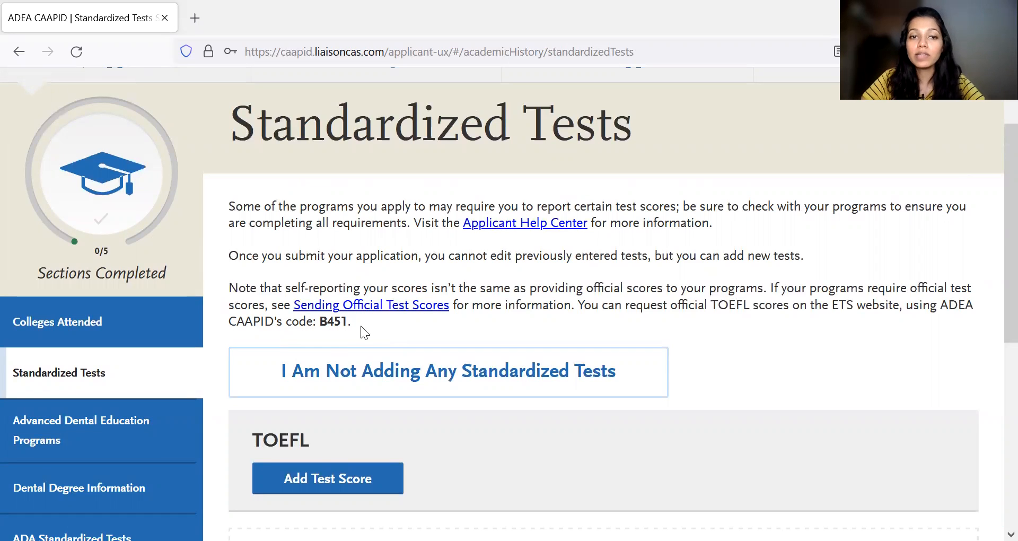
- Open the Advanced Dental Education Programs section of Academic History
scroll(376, 330, down, 5)
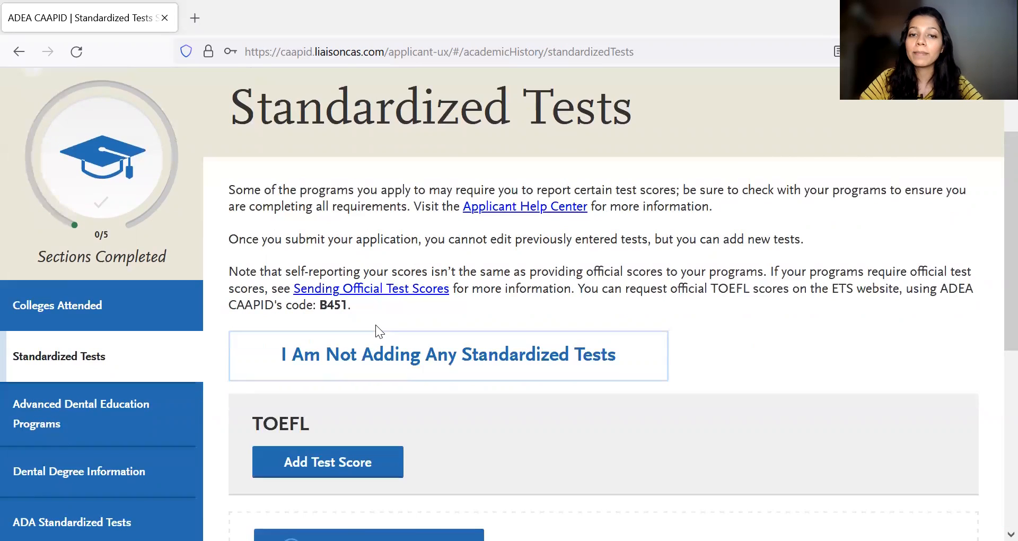
click(98, 245)
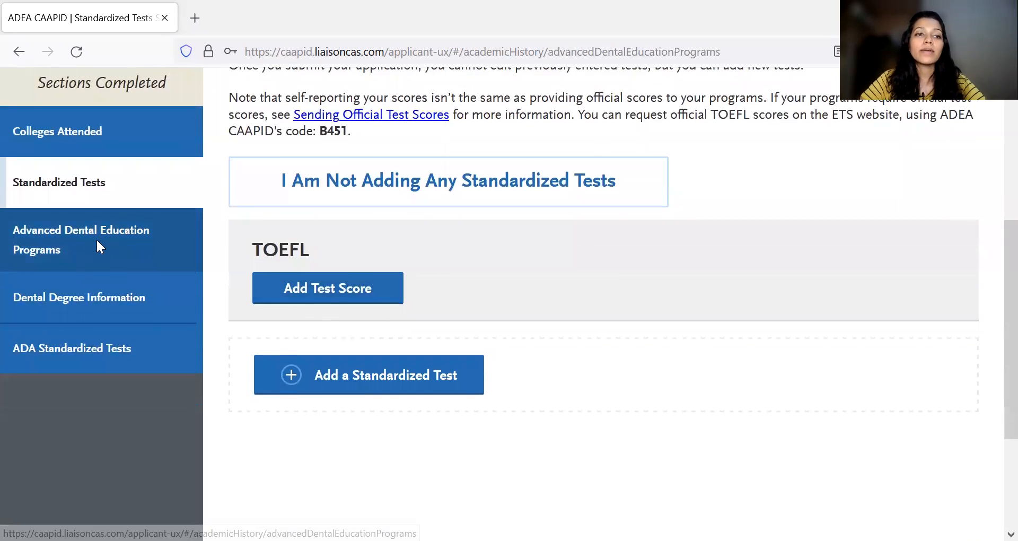
- Start a new Advanced Dental Education Program entry
scroll(626, 335, down, 2)
scroll(627, 328, down, 1)
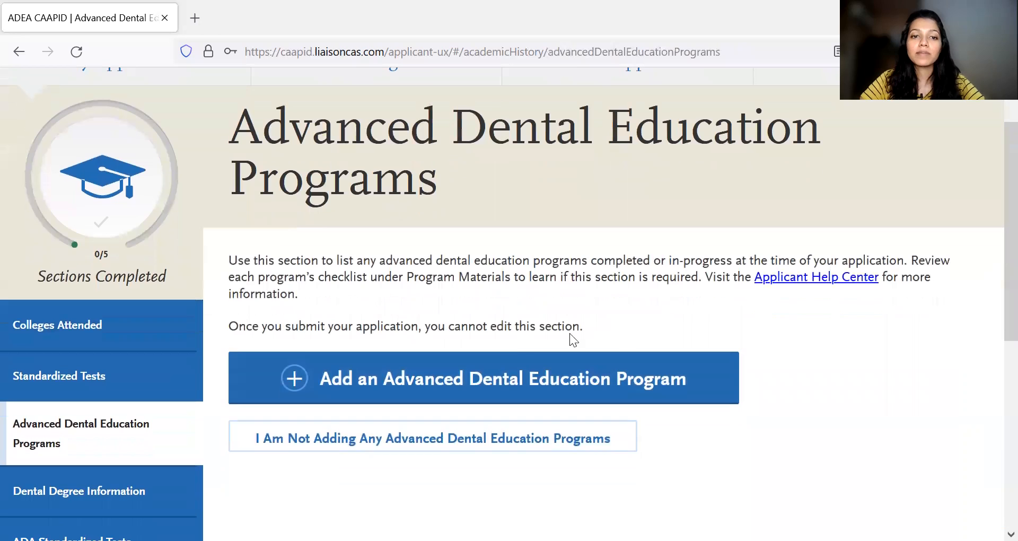
click(465, 387)
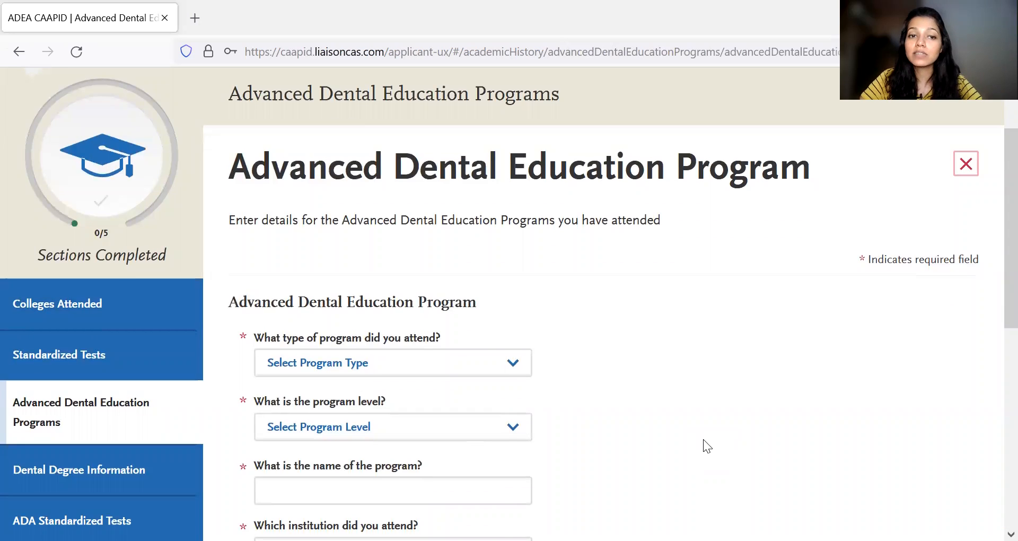
scroll(703, 439, down, 2)
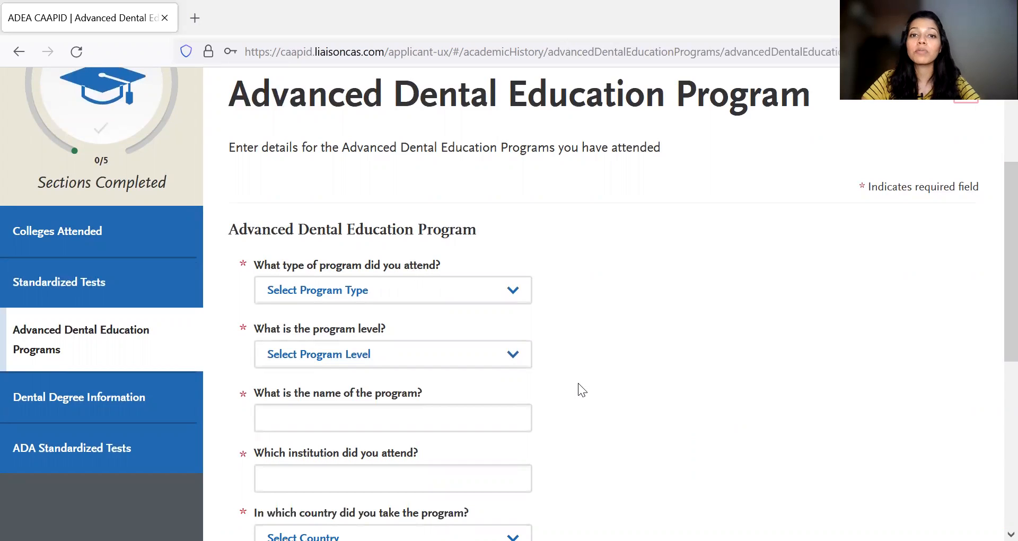
- Set the attended program's type to Prosthodontics and its level to Graduate Certificate
scroll(573, 344, down, 1)
click(485, 273)
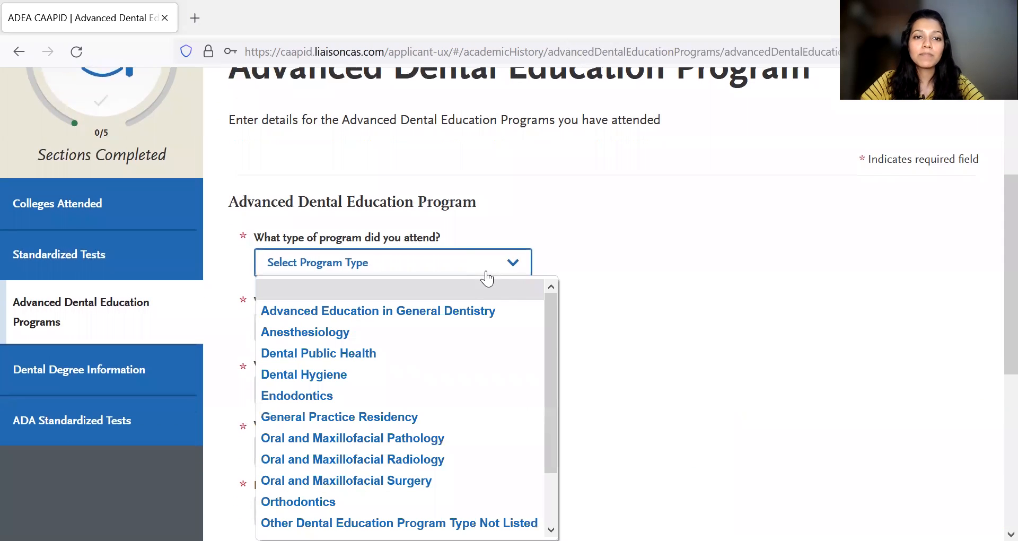
scroll(600, 281, down, 2)
click(517, 200)
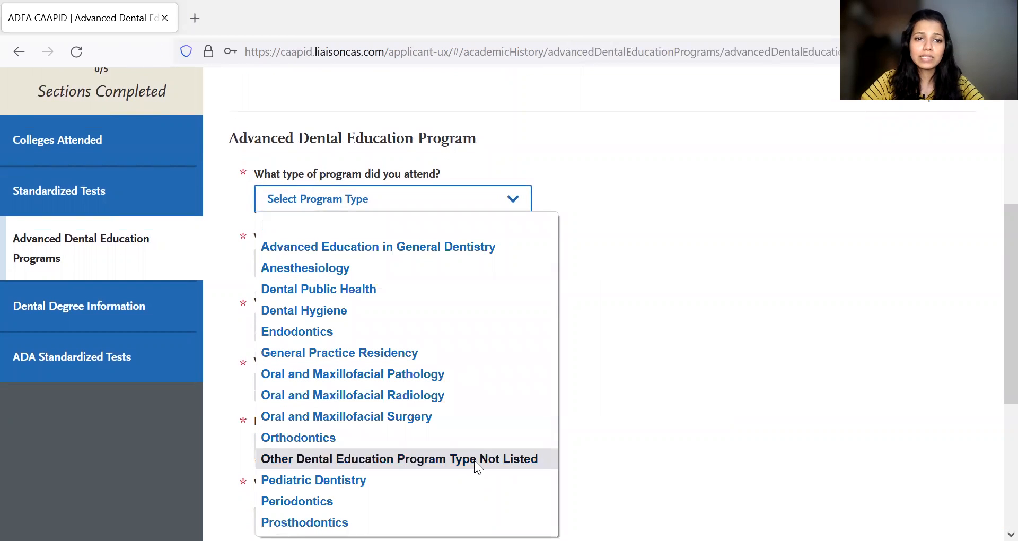
click(460, 522)
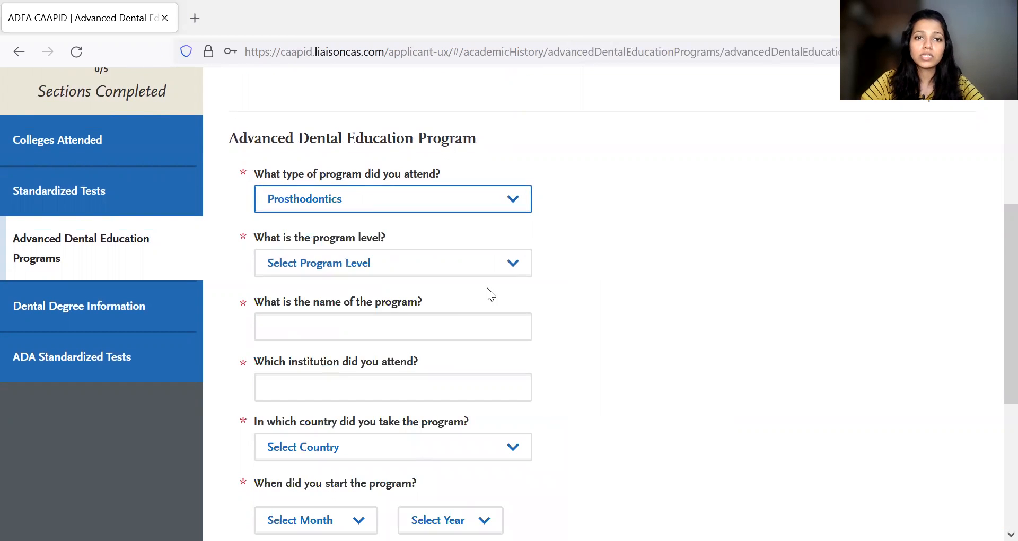
scroll(494, 287, down, 2)
click(449, 208)
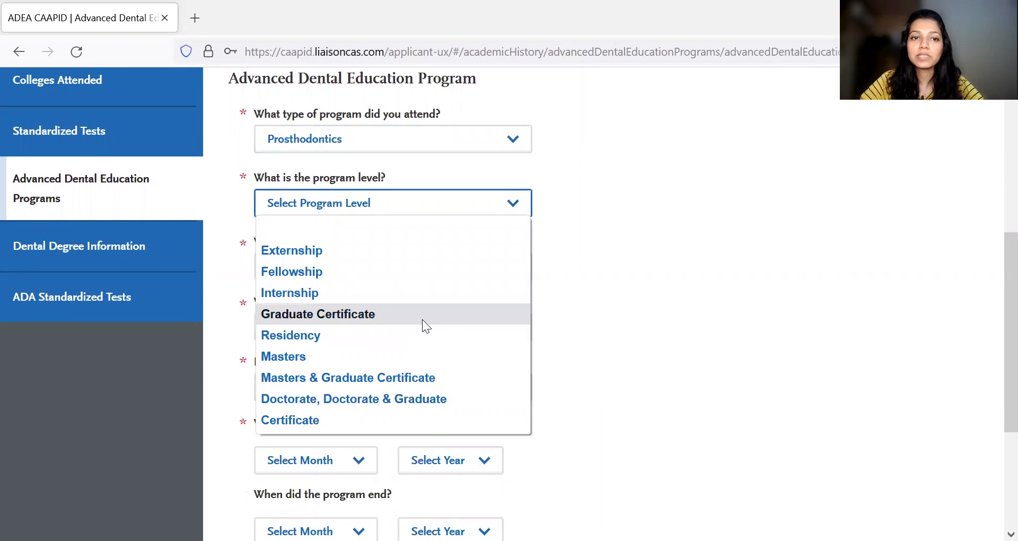
click(423, 320)
- Review the remaining program fields for name, institution, country, and start and end dates
scroll(525, 275, down, 1)
click(414, 222)
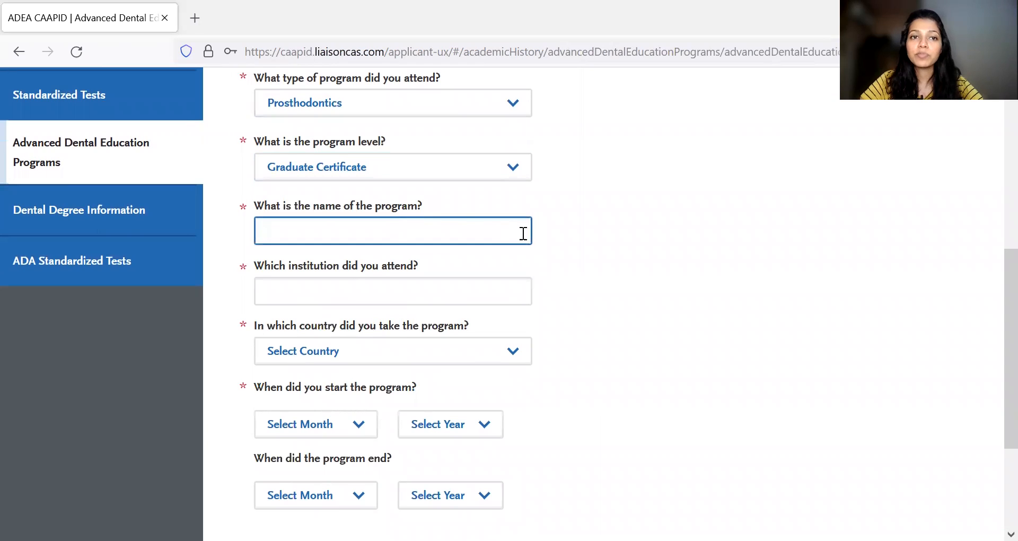
scroll(524, 233, up, 2)
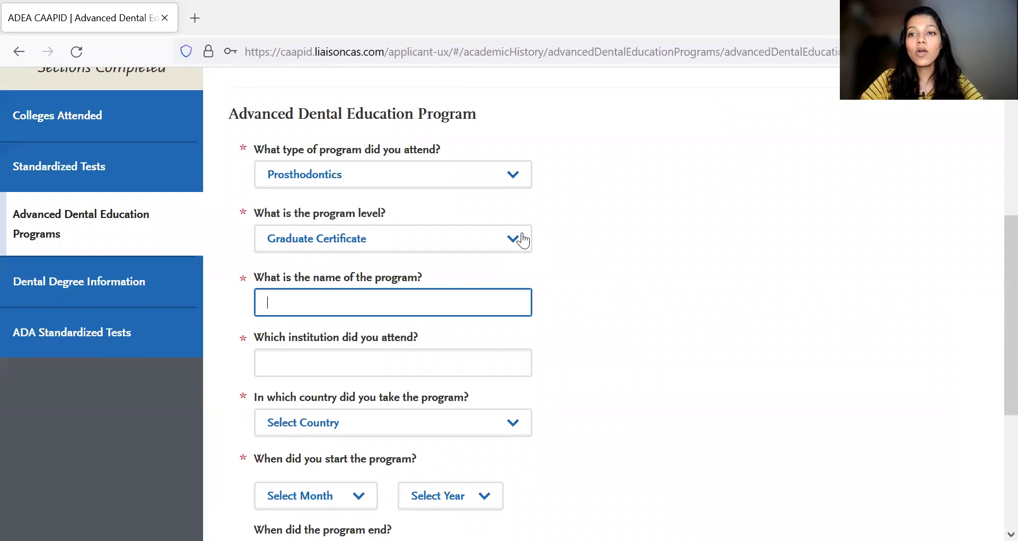
scroll(523, 239, down, 1)
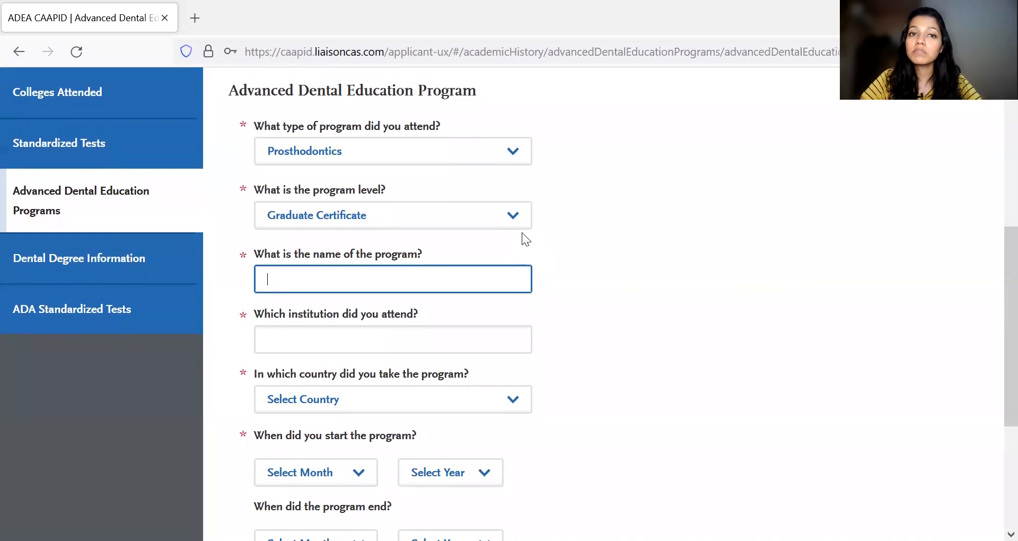
scroll(523, 240, up, 1)
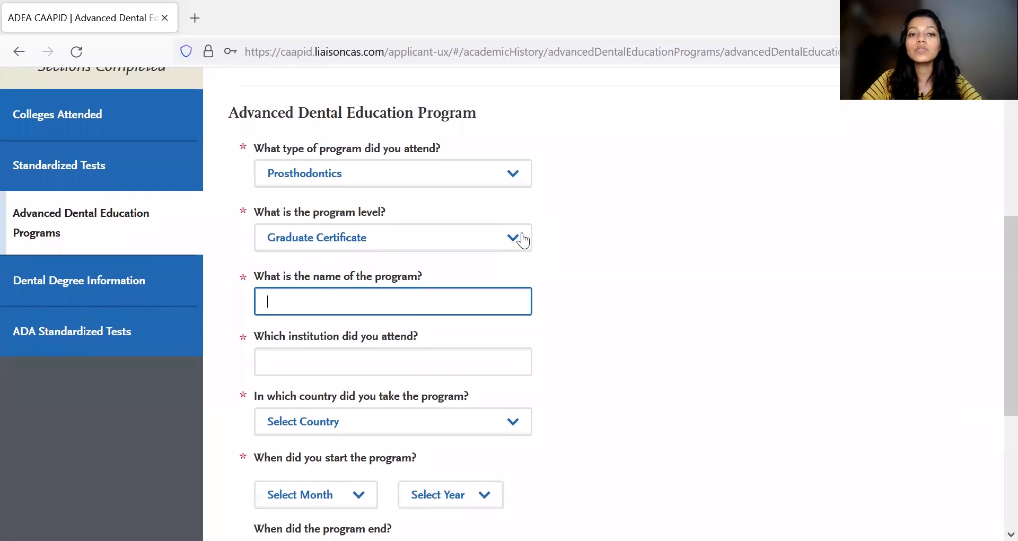
scroll(523, 240, down, 3)
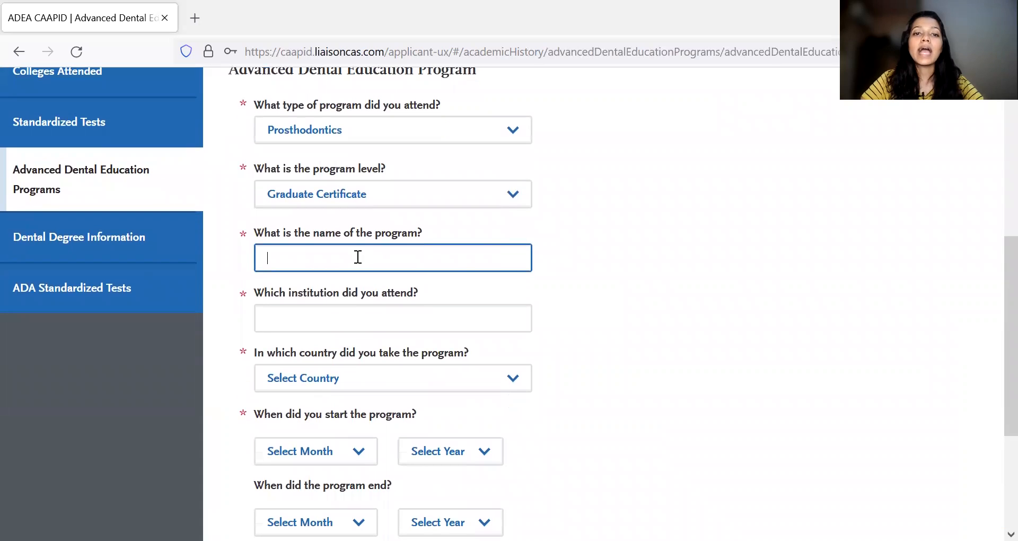
click(371, 306)
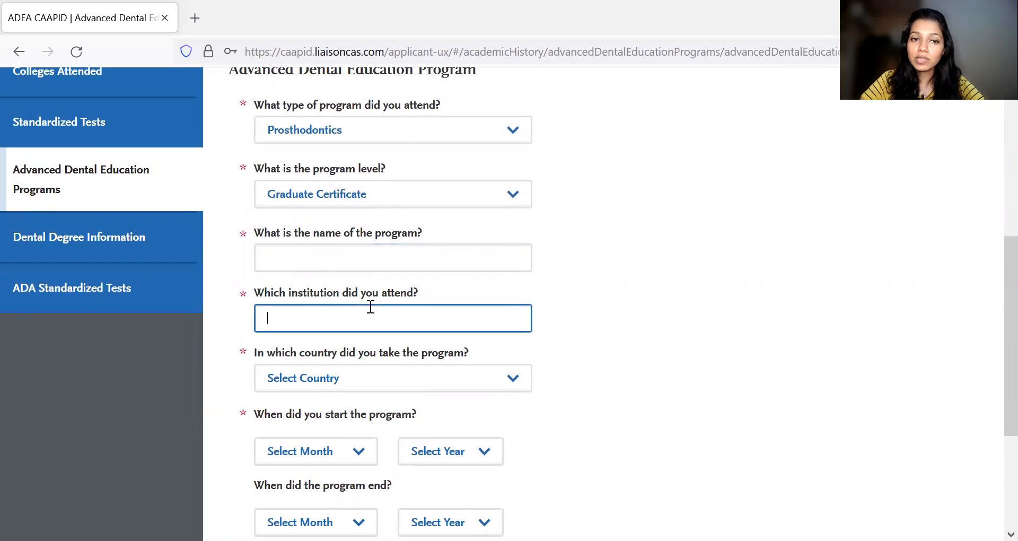
scroll(620, 278, down, 4)
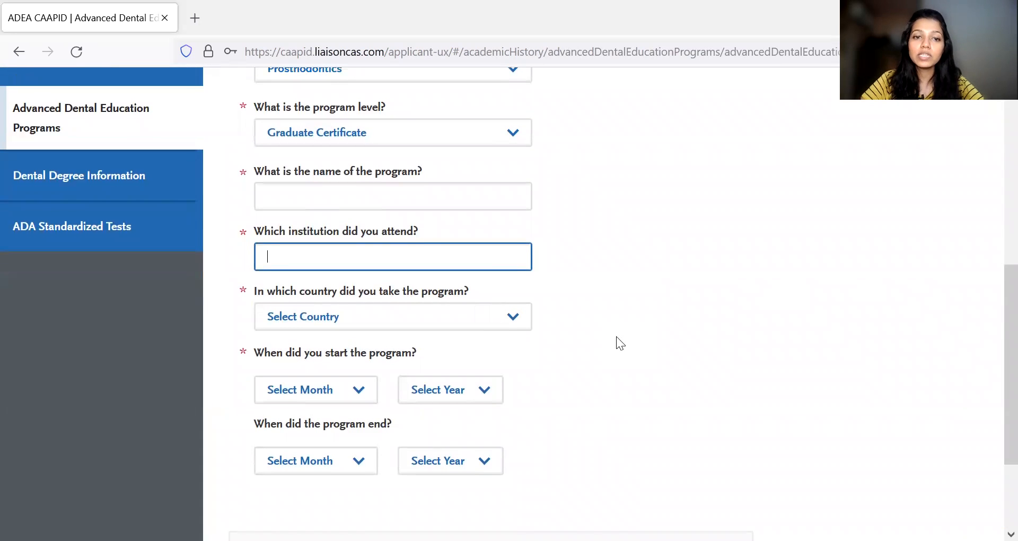
scroll(616, 336, down, 3)
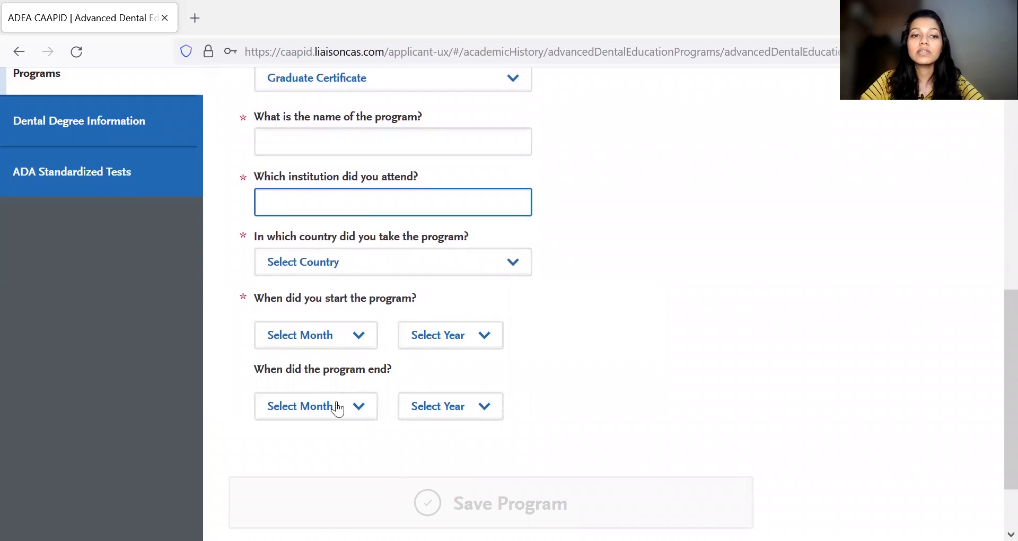
scroll(540, 397, down, 1)
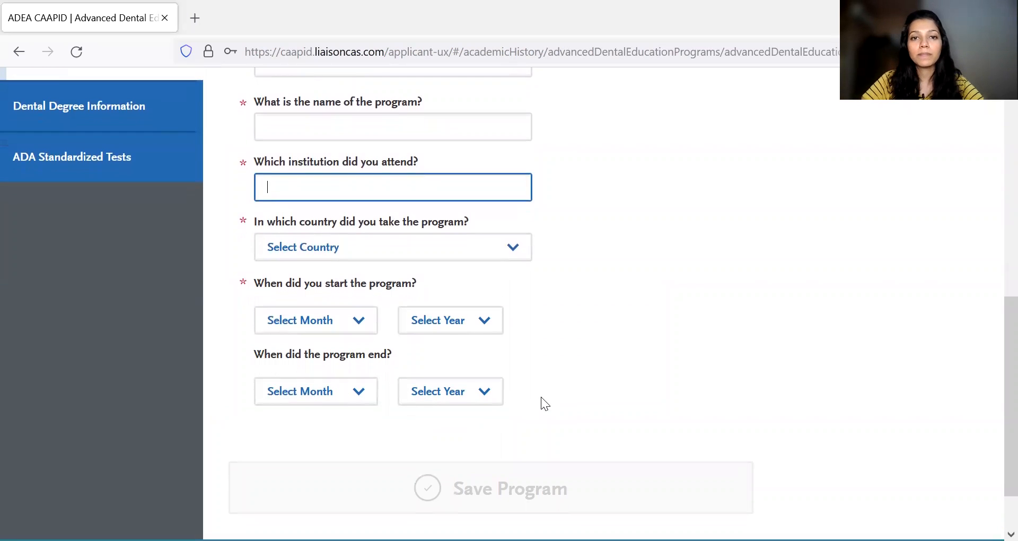
- Leave the advanced program entry without saving and open the Dental Degree Information section
scroll(541, 398, up, 15)
click(83, 367)
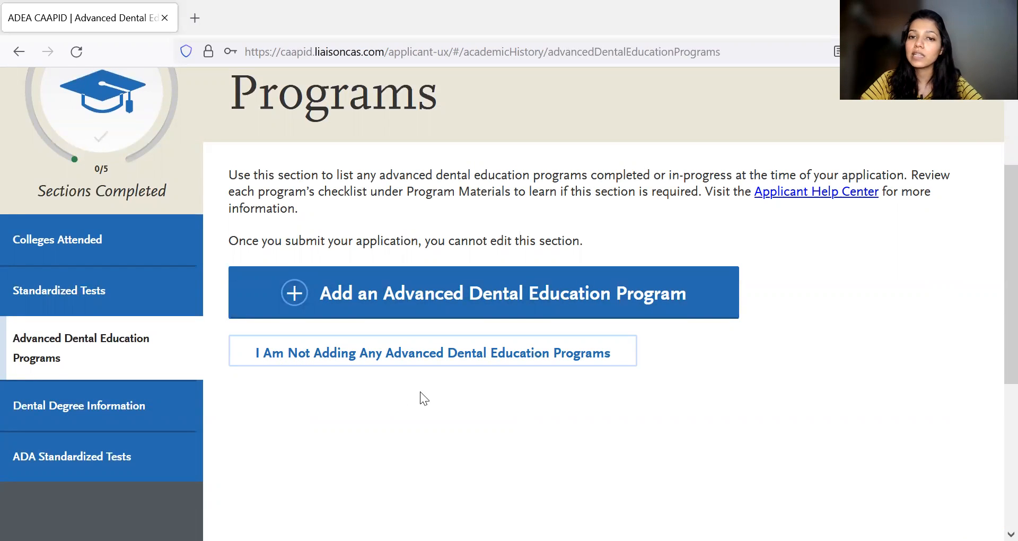
scroll(408, 395, down, 1)
click(117, 395)
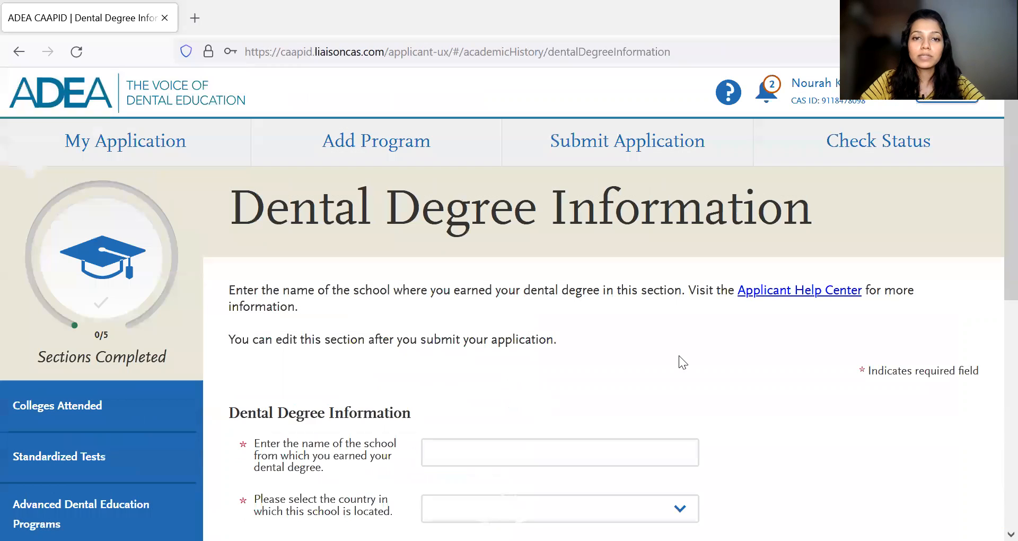
- Enter DY Patil as the school that granted the dental degree and select India as its country
scroll(679, 355, down, 3)
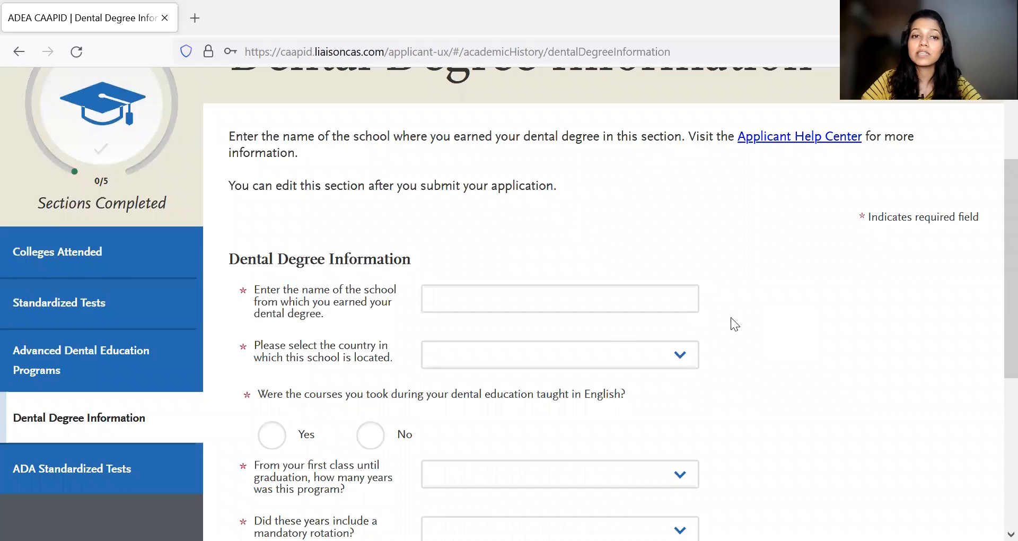
click(445, 306)
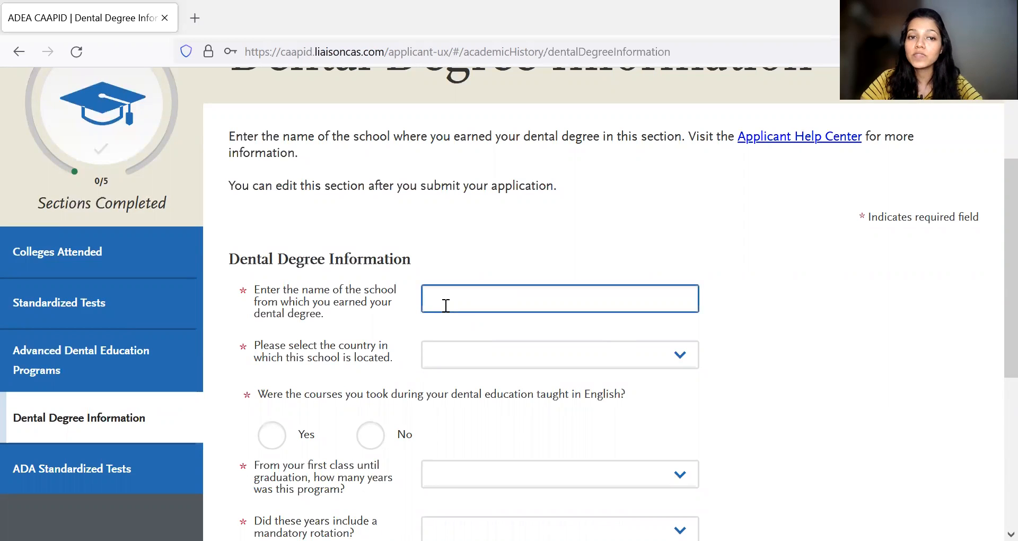
text(DY Patil)
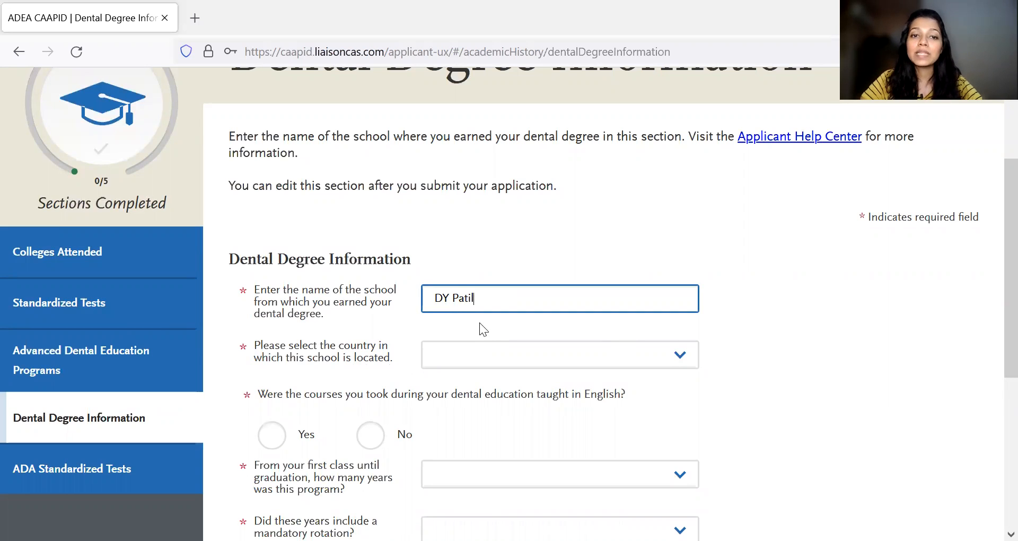
scroll(480, 322, down, 1)
click(477, 291)
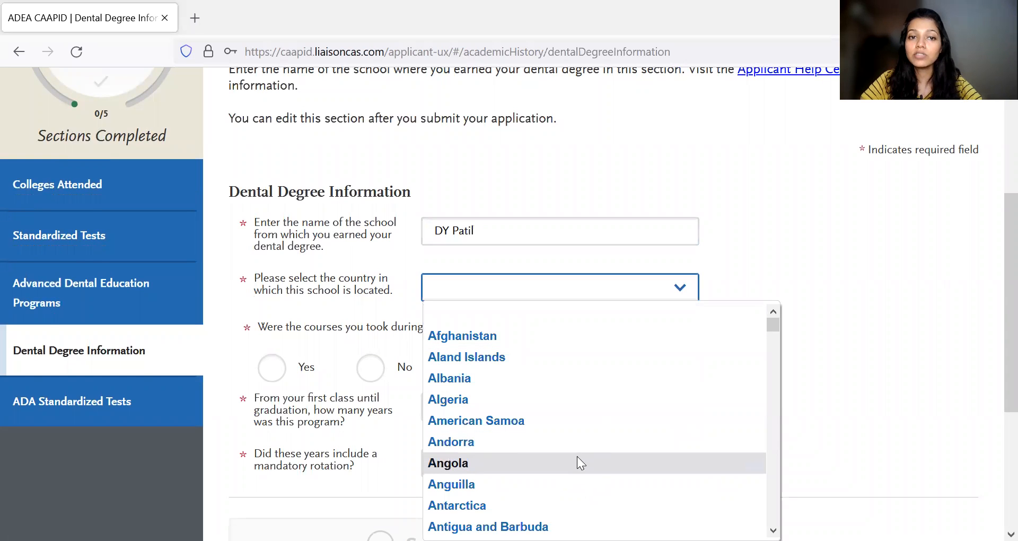
key(i)
key(i)
key(i)
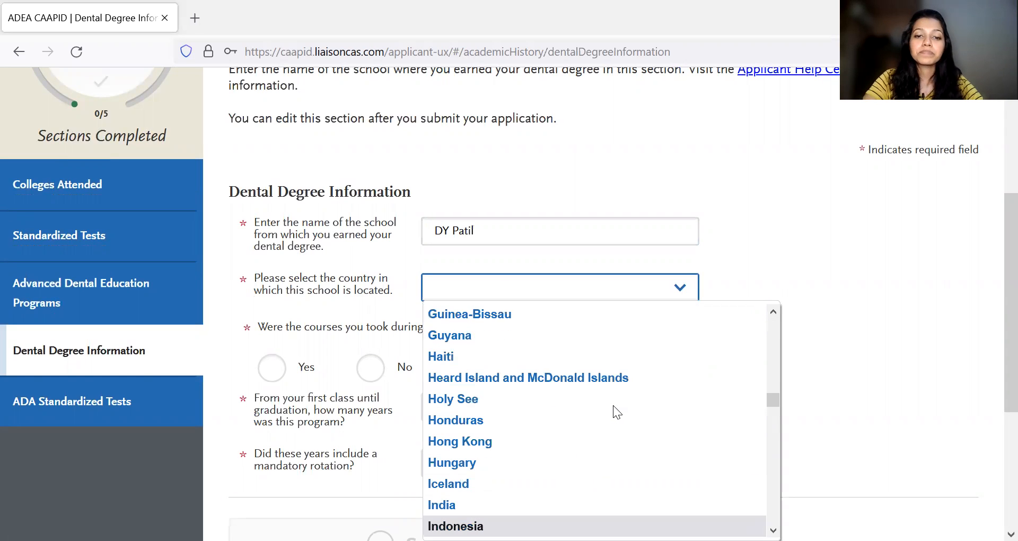
click(532, 499)
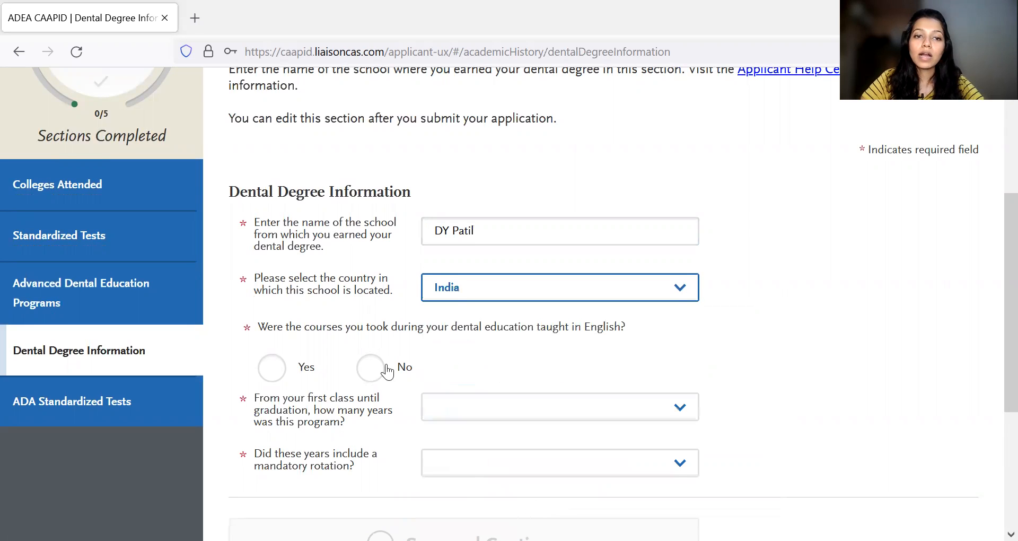
- Answer Yes to dental courses being taught in English and set the program length to 5 years
scroll(477, 341, down, 1)
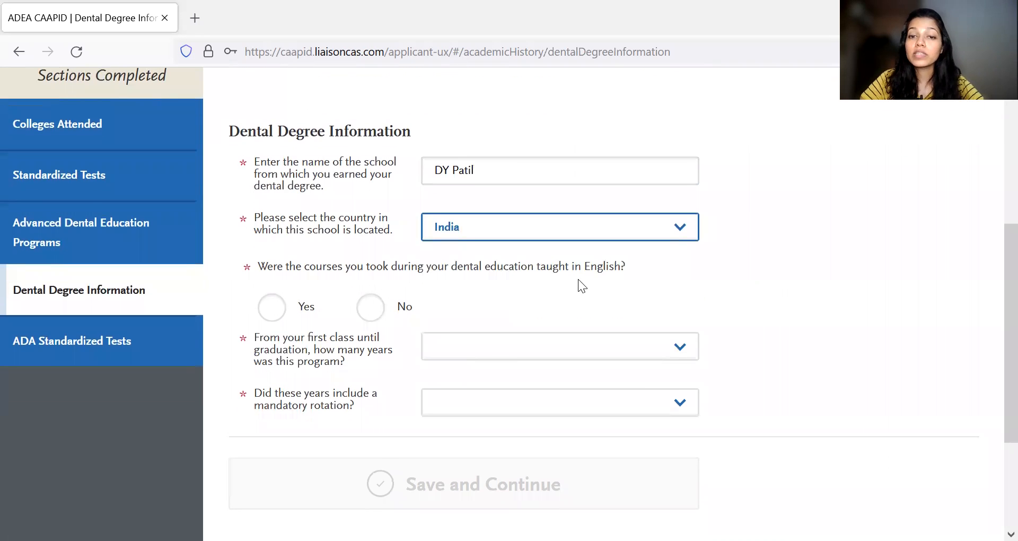
click(271, 306)
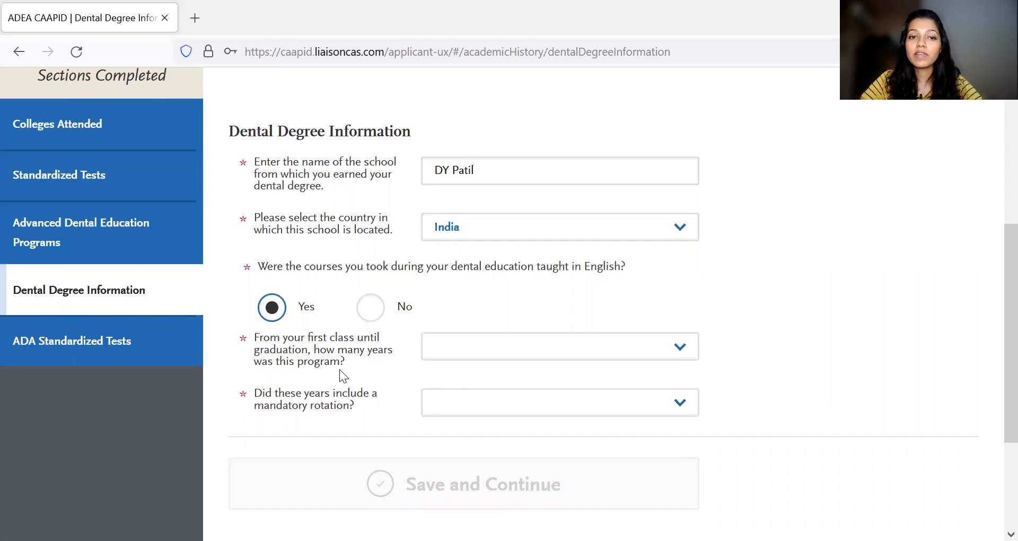
click(519, 354)
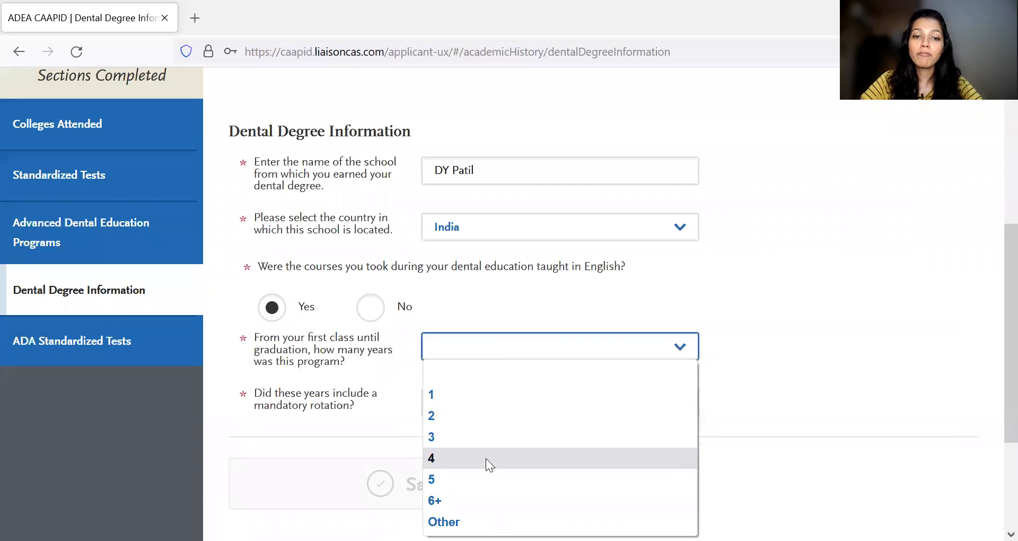
click(476, 479)
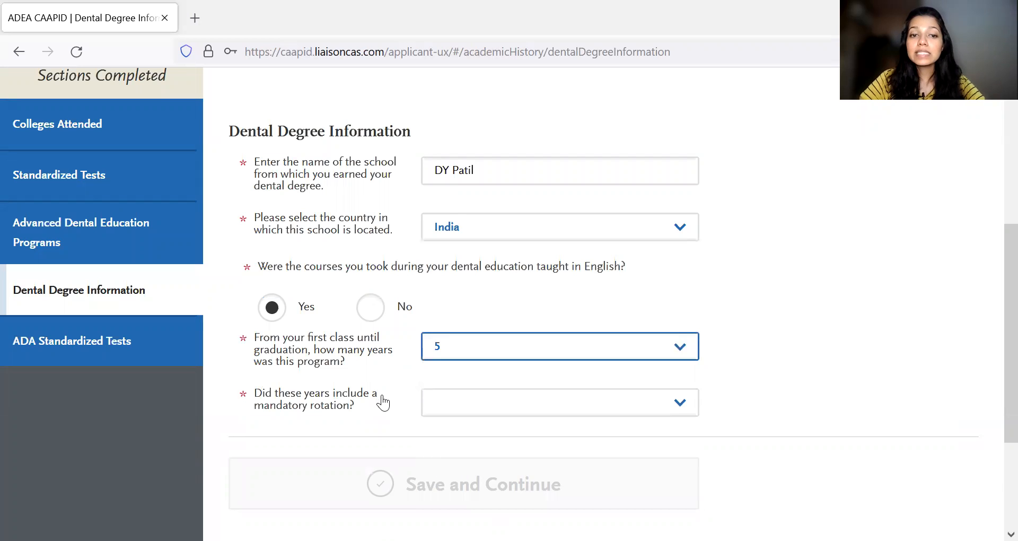
- Answer the mandatory rotation question with "Yes, it included my mandatory rotation"
click(466, 414)
click(466, 450)
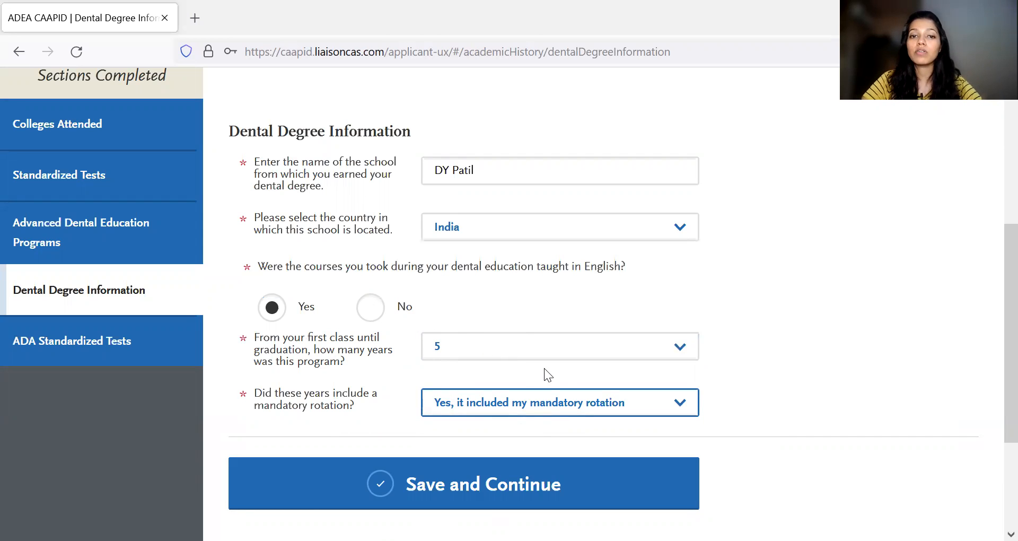
scroll(723, 371, down, 1)
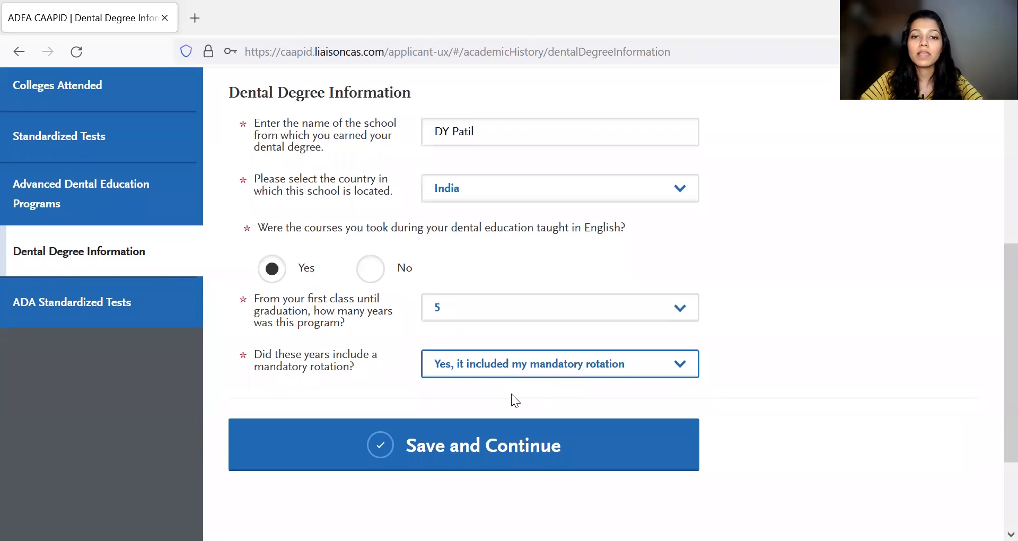
- Open the ADA Standardized Tests section and review its Test Indicator questions
scroll(245, 281, up, 2)
click(120, 373)
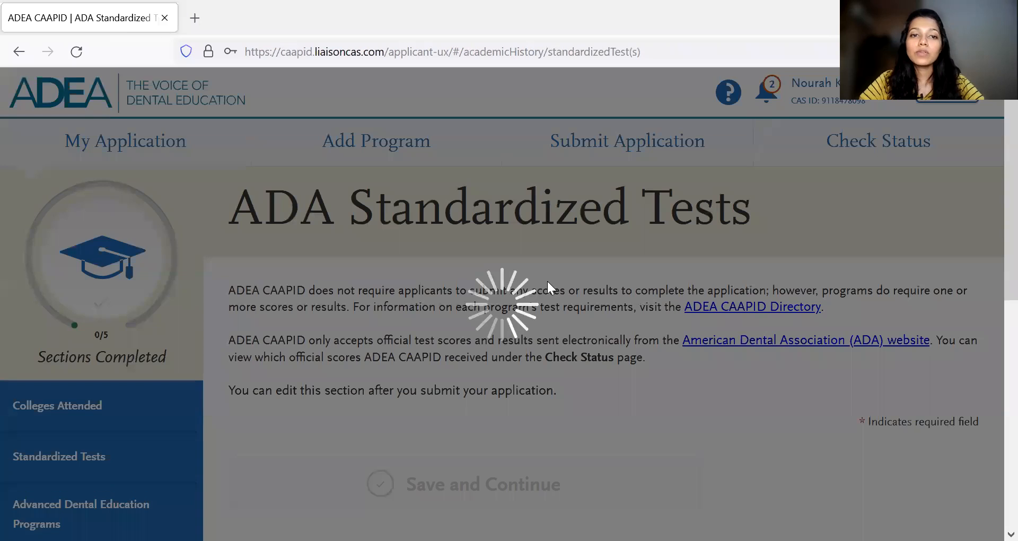
scroll(758, 276, down, 5)
scroll(758, 275, down, 2)
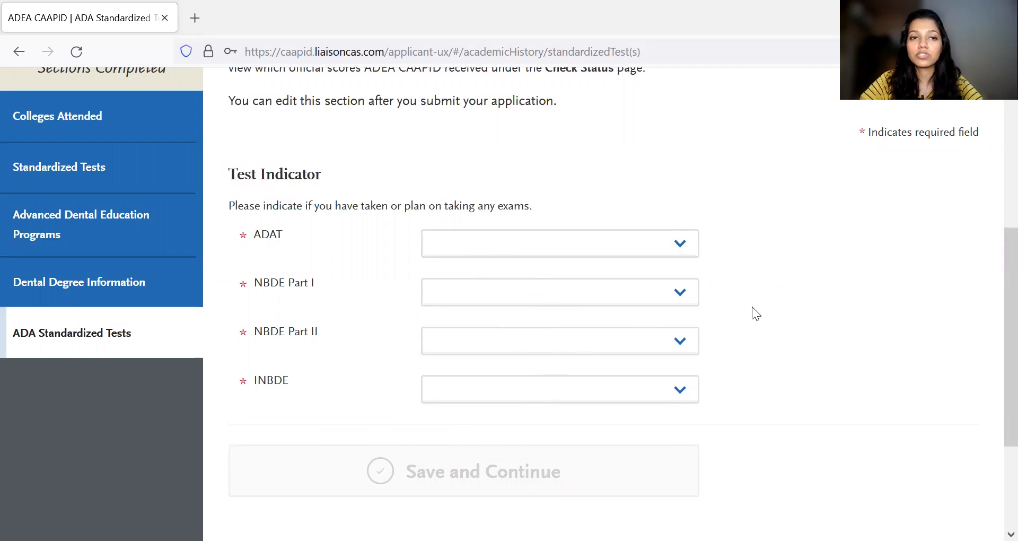
- Set the ADAT test indicator to "Have not taken"
scroll(752, 307, up, 1)
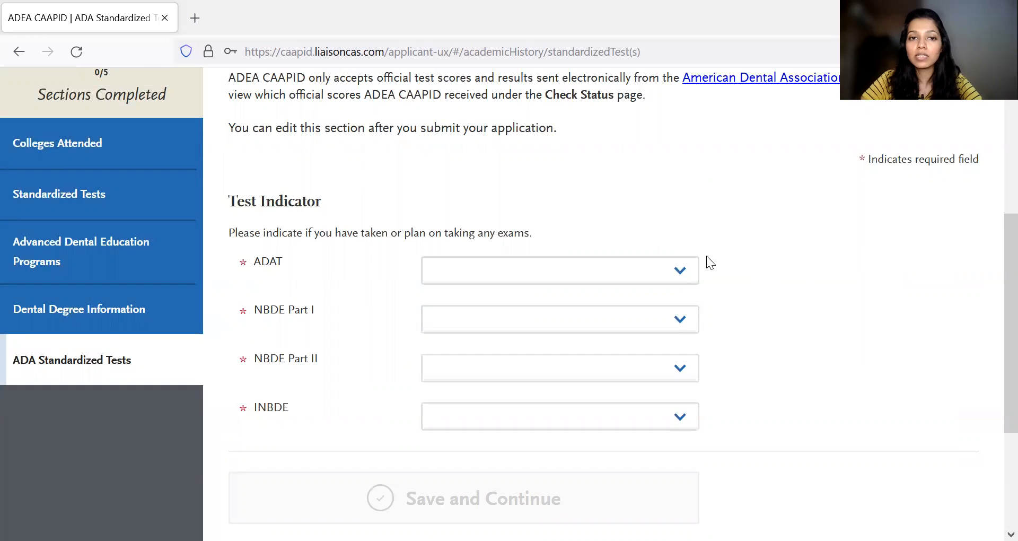
click(610, 274)
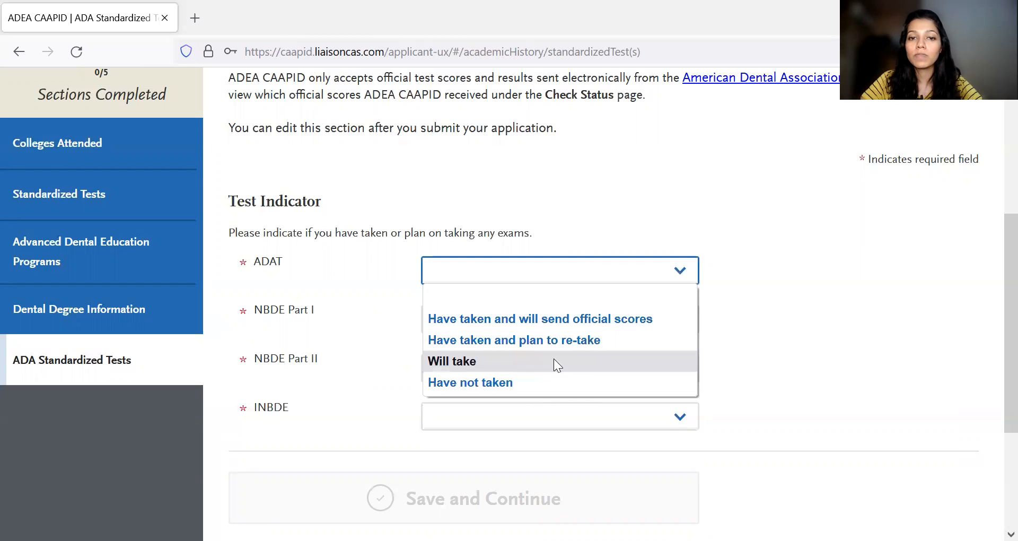
click(552, 380)
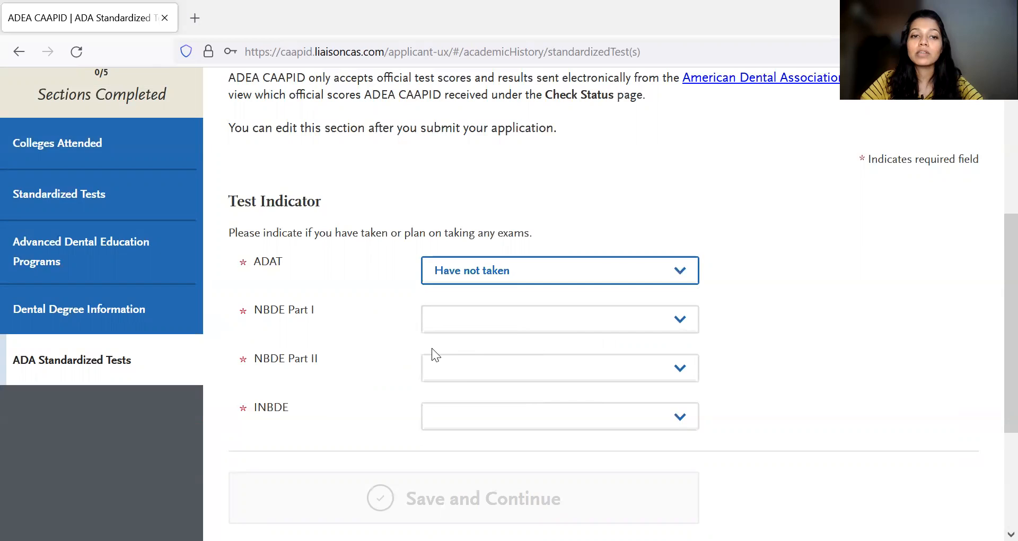
- Set the INBDE test indicator to "Have taken and will send official results"
click(565, 324)
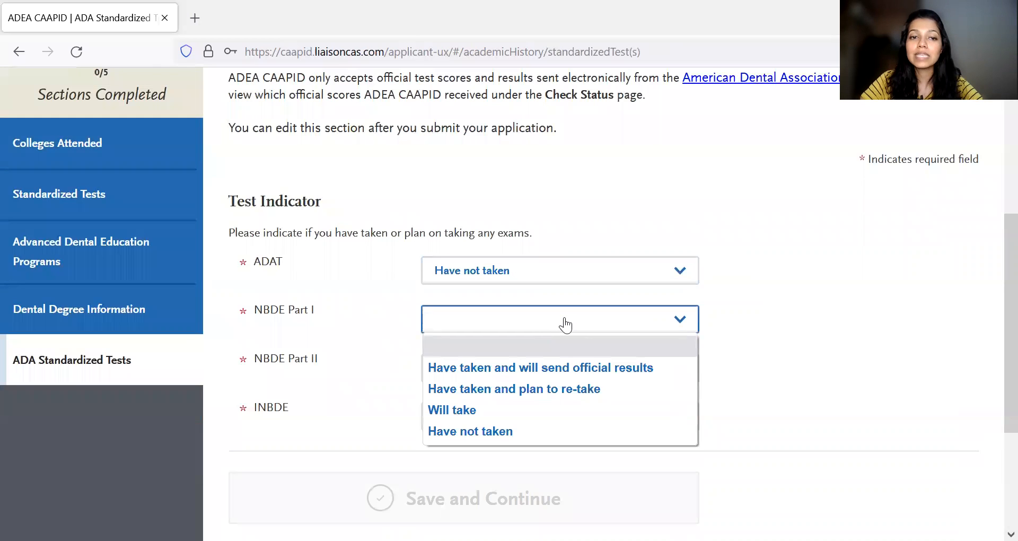
click(345, 408)
click(522, 423)
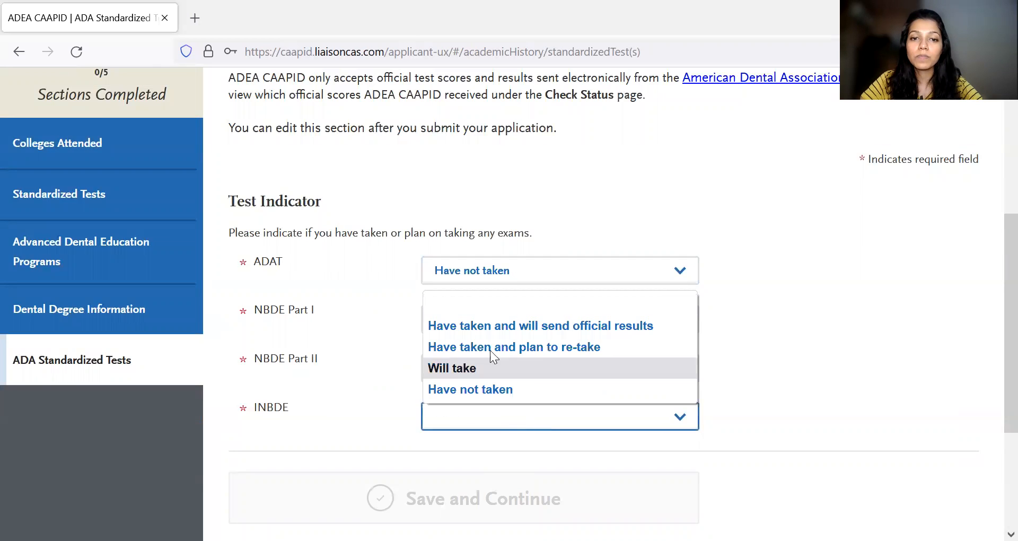
click(557, 329)
- Set both the NBDE Part I and NBDE Part II test indicators to "Have not taken"
scroll(700, 381, down, 1)
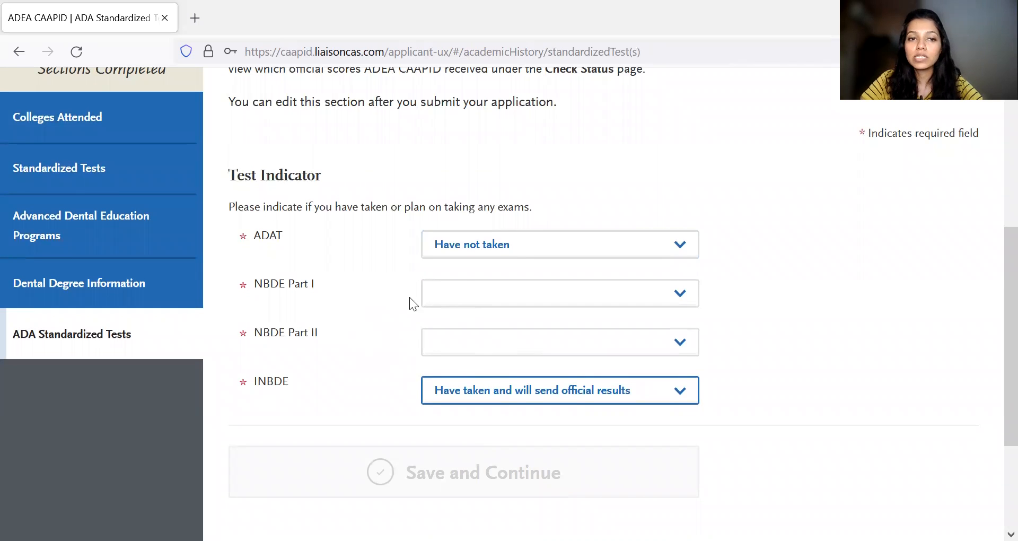
click(681, 294)
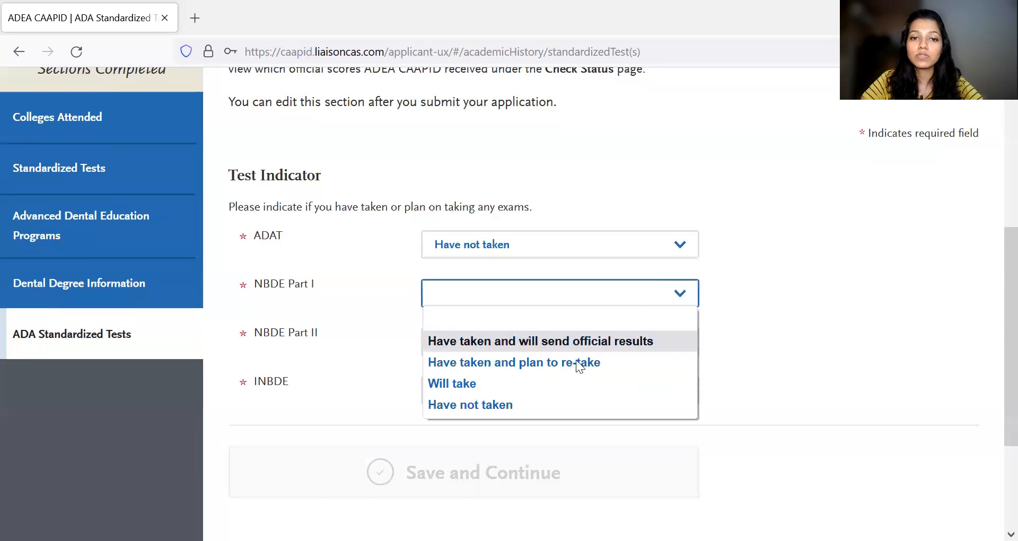
click(564, 404)
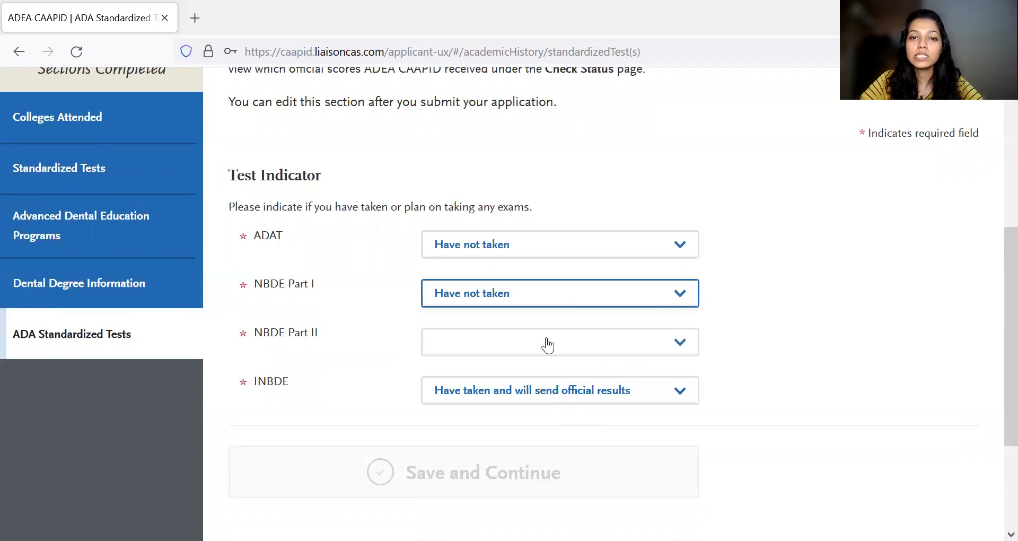
click(557, 345)
click(497, 449)
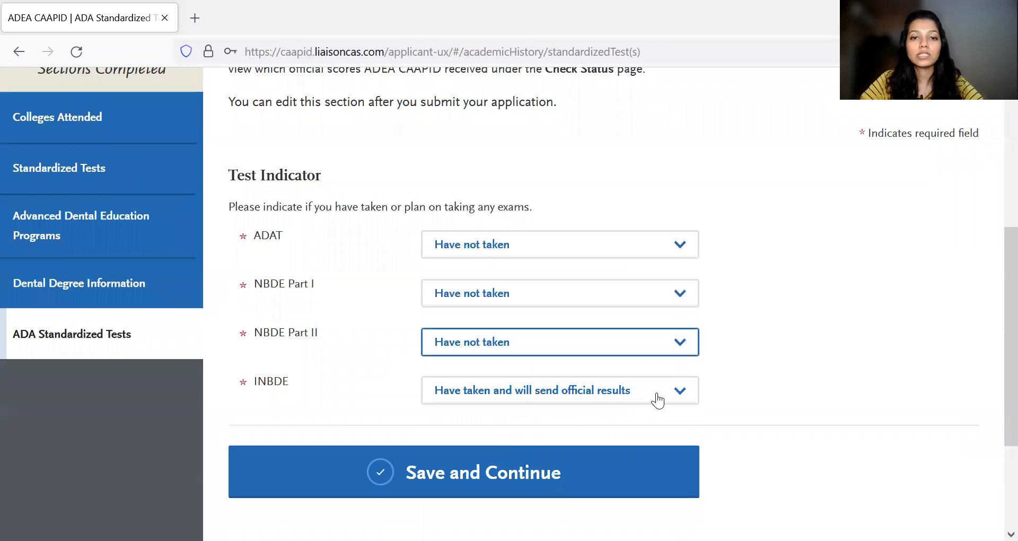
- Return to the My Application dashboard and open the Supporting Information section list
scroll(657, 400, down, 1)
scroll(107, 253, up, 6)
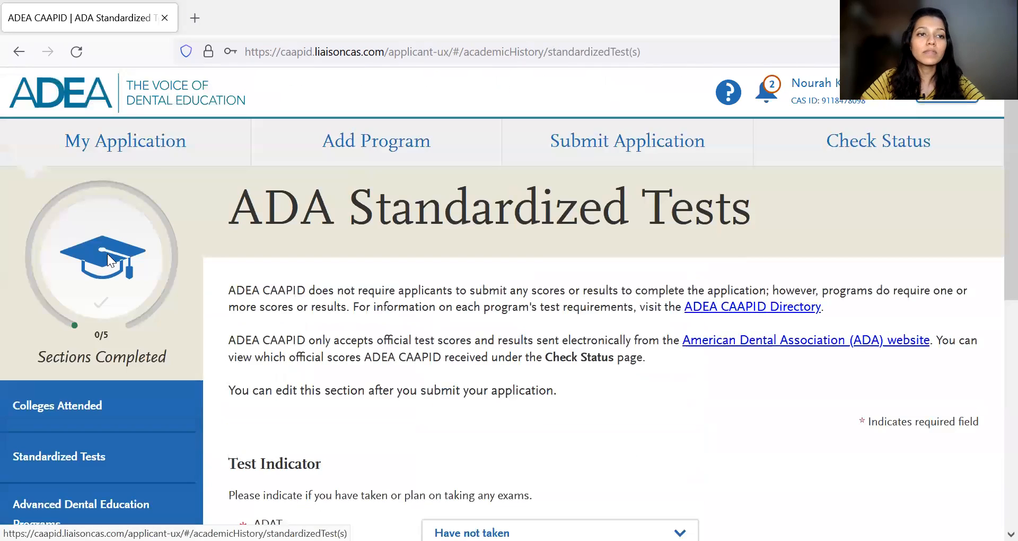
click(131, 138)
scroll(638, 357, down, 2)
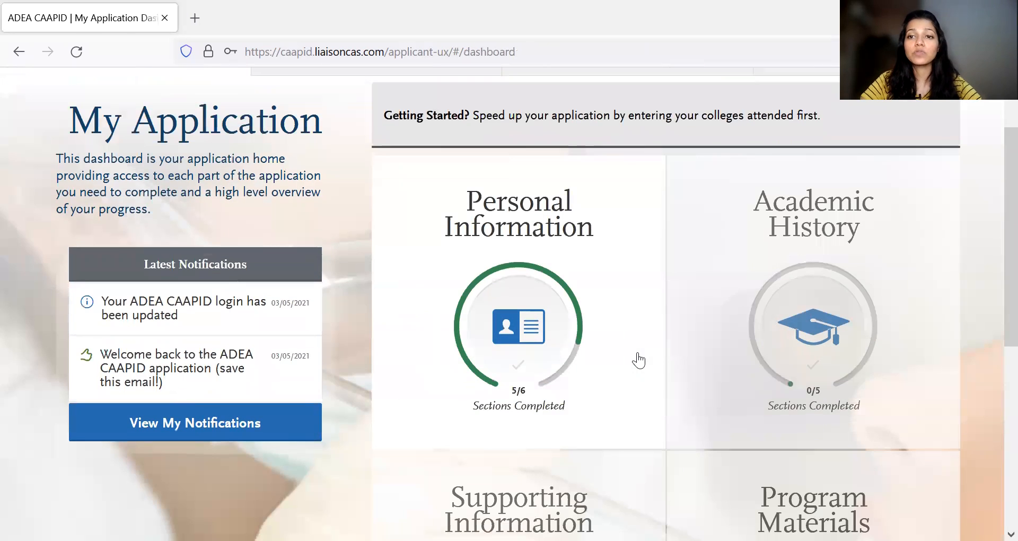
scroll(816, 344, down, 4)
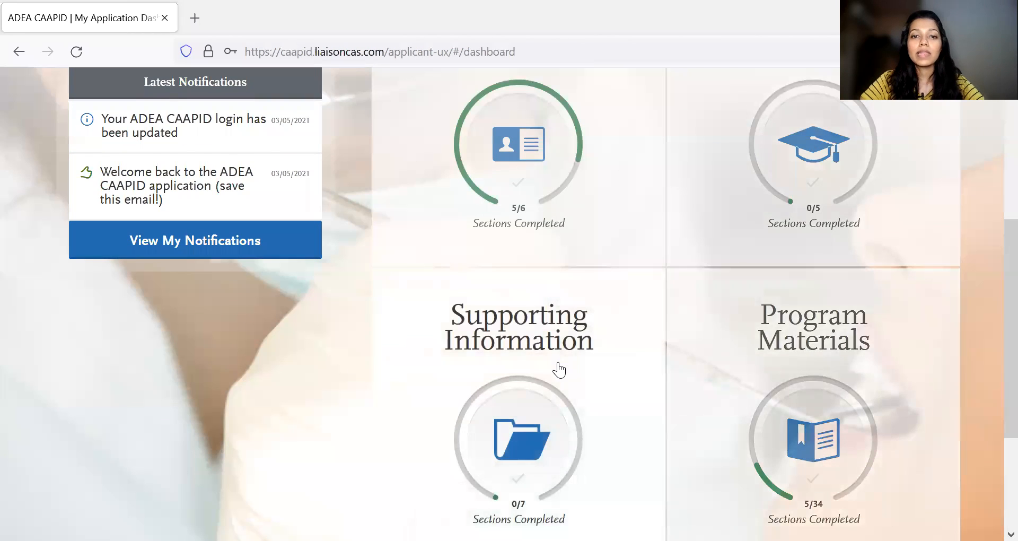
mouse_move(559, 370)
scroll(560, 369, up, 3)
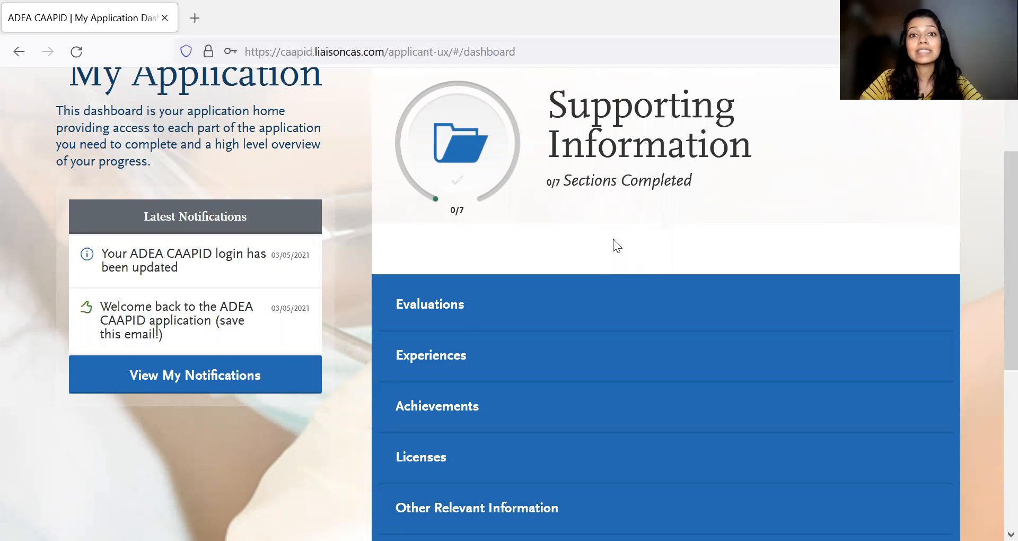
- Open the Evaluations section and read its instructions on electronic evaluations, letterhead and signature requirements
click(531, 300)
scroll(483, 356, down, 2)
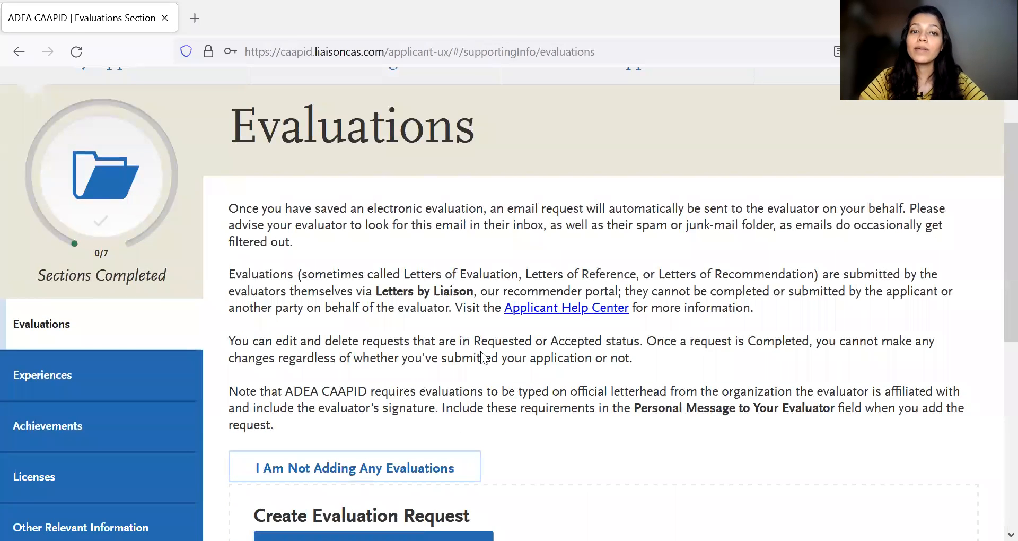
scroll(482, 356, down, 2)
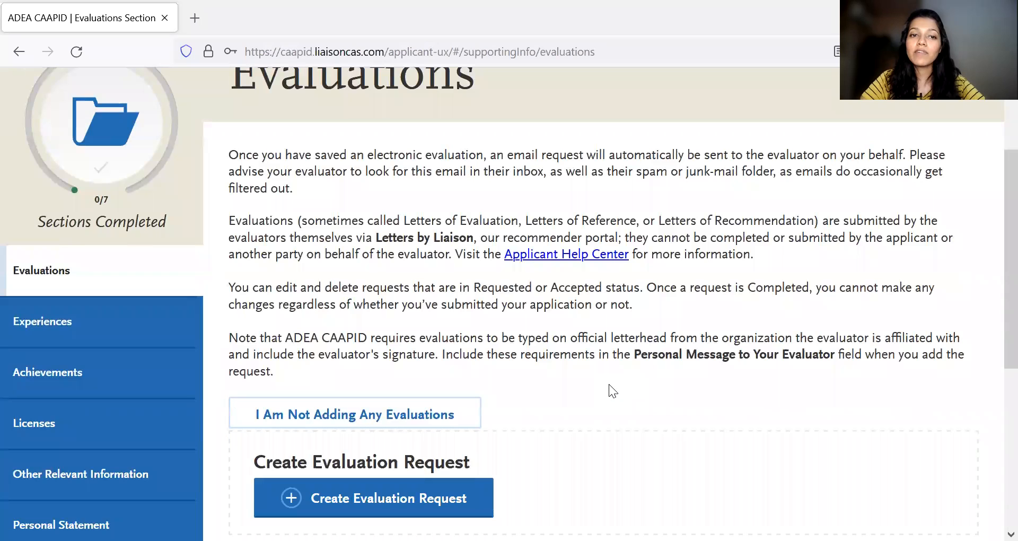
scroll(608, 385, down, 3)
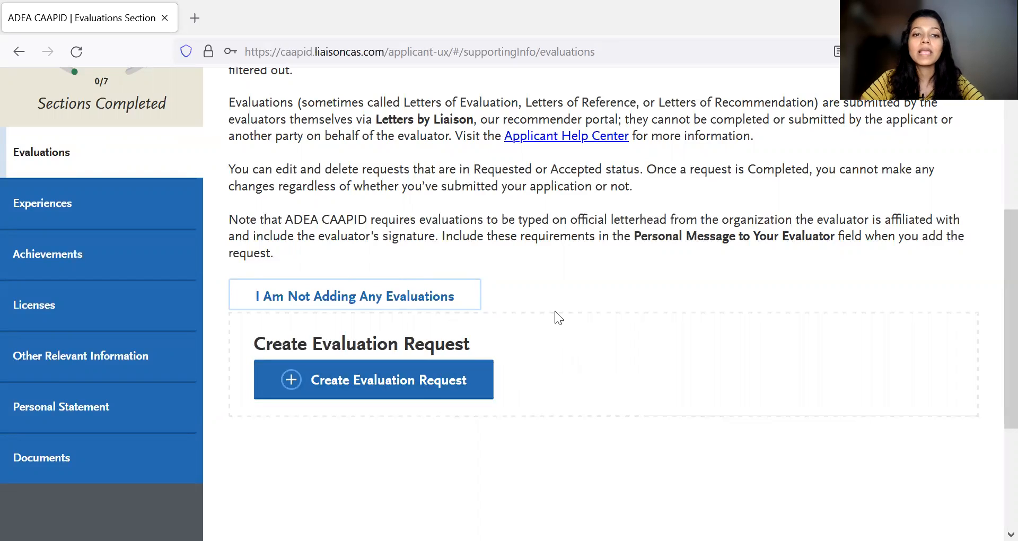
scroll(555, 312, down, 1)
- Start a new evaluation request and fill in the evaluator's first and last name
click(461, 332)
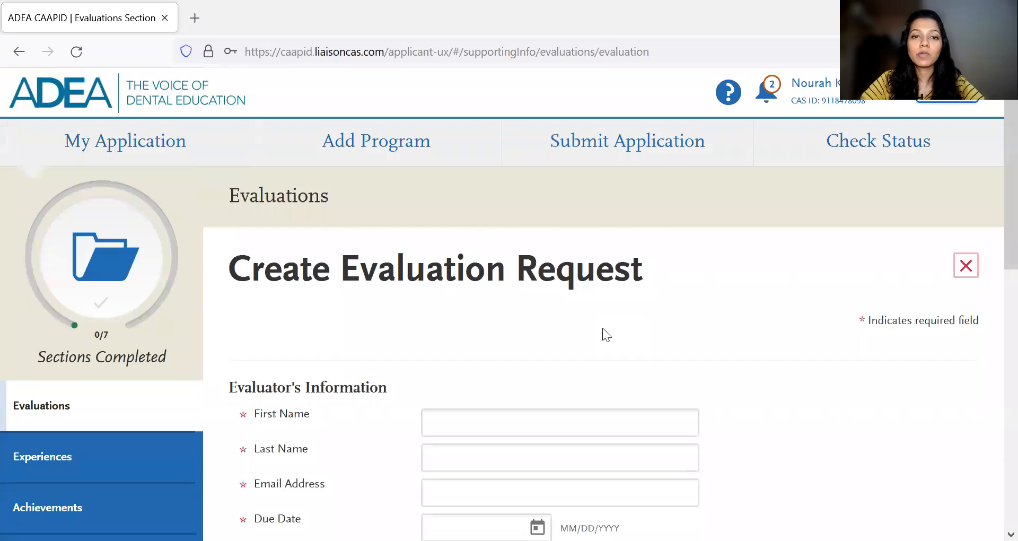
scroll(603, 327, down, 1)
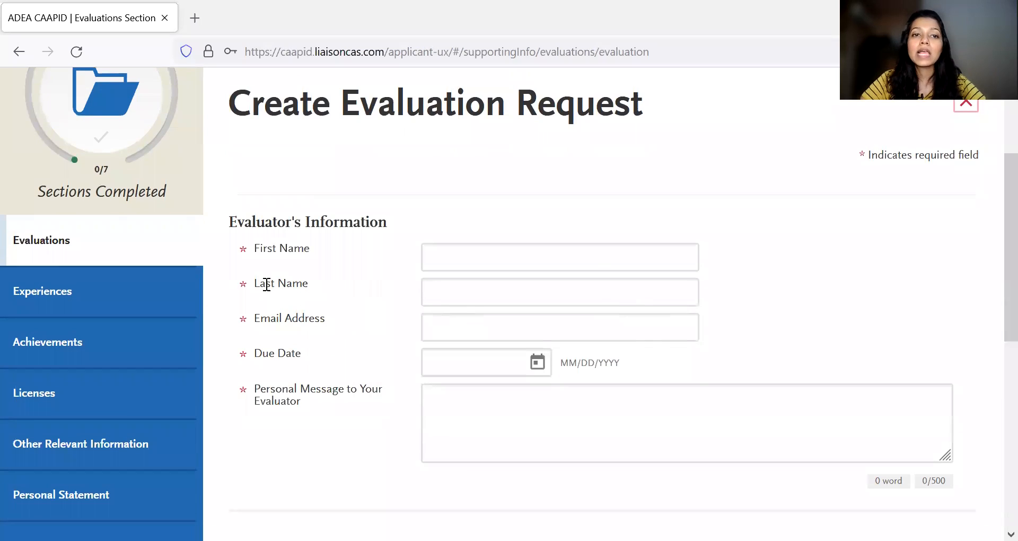
click(454, 255)
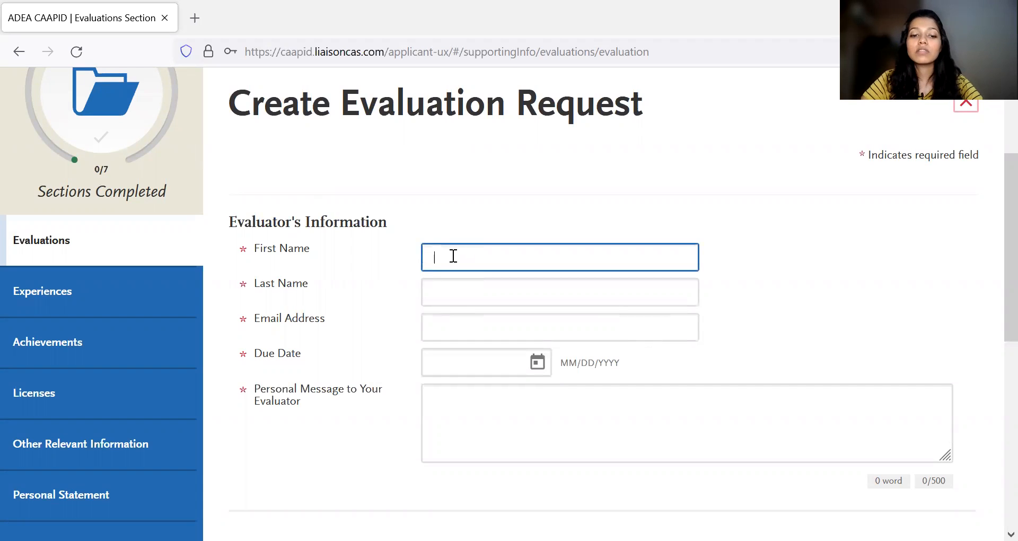
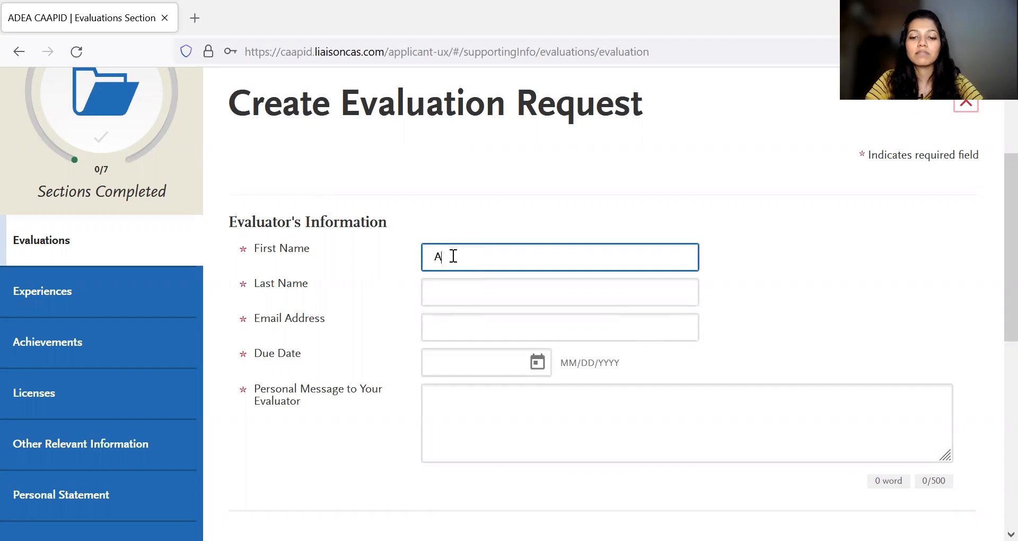
click(435, 291)
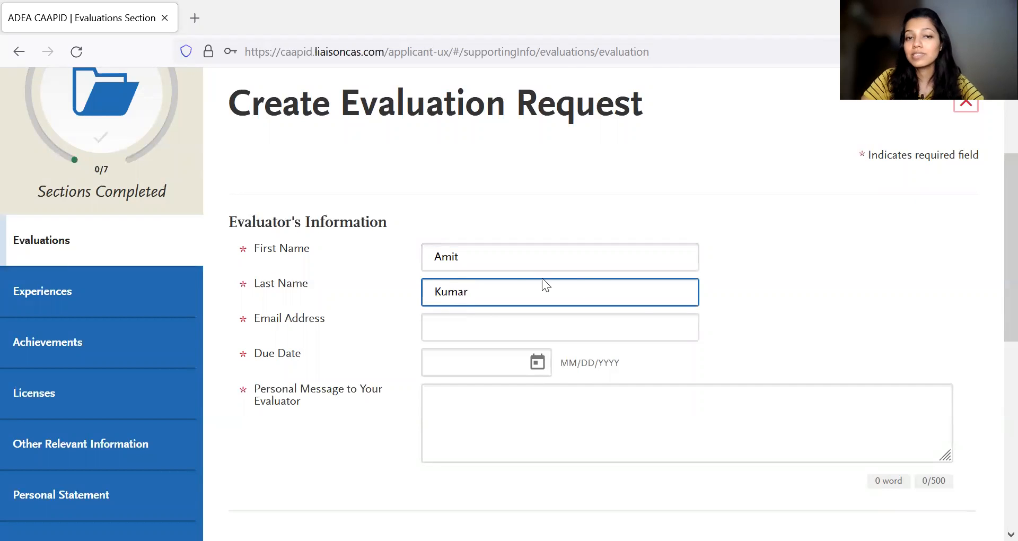
- Examine the evaluator's Email Address, Due Date calendar and Personal Message fields without filling them in
click(462, 320)
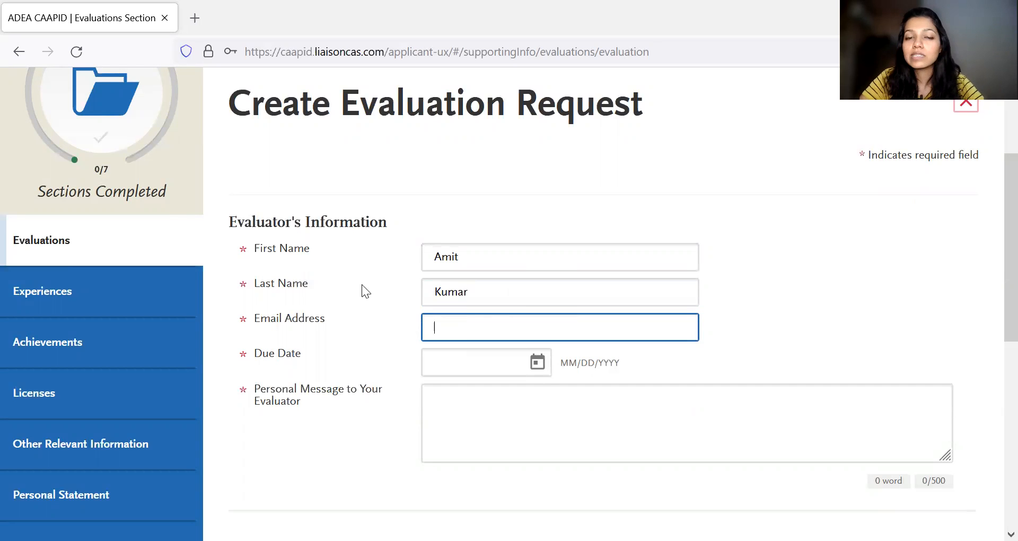
scroll(424, 291, down, 1)
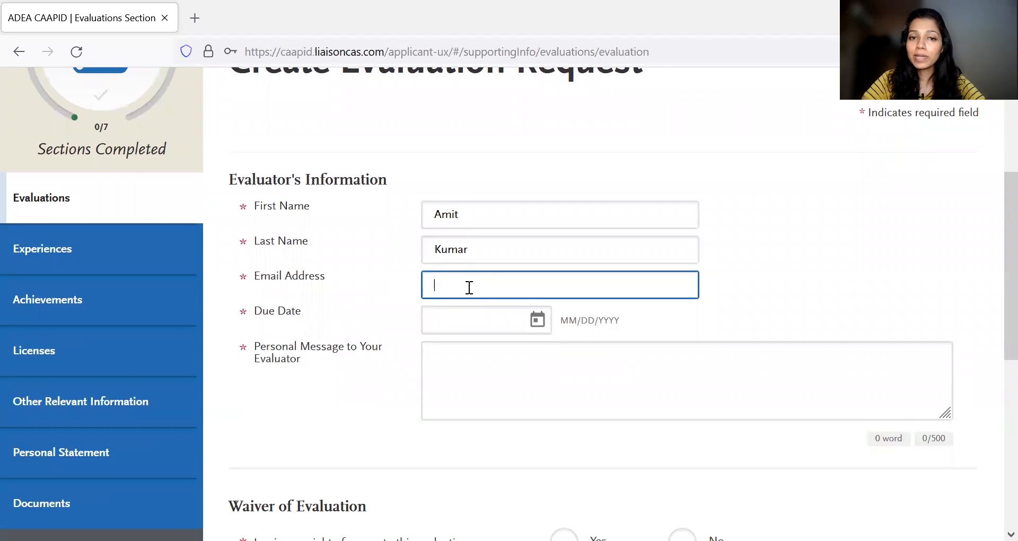
click(537, 321)
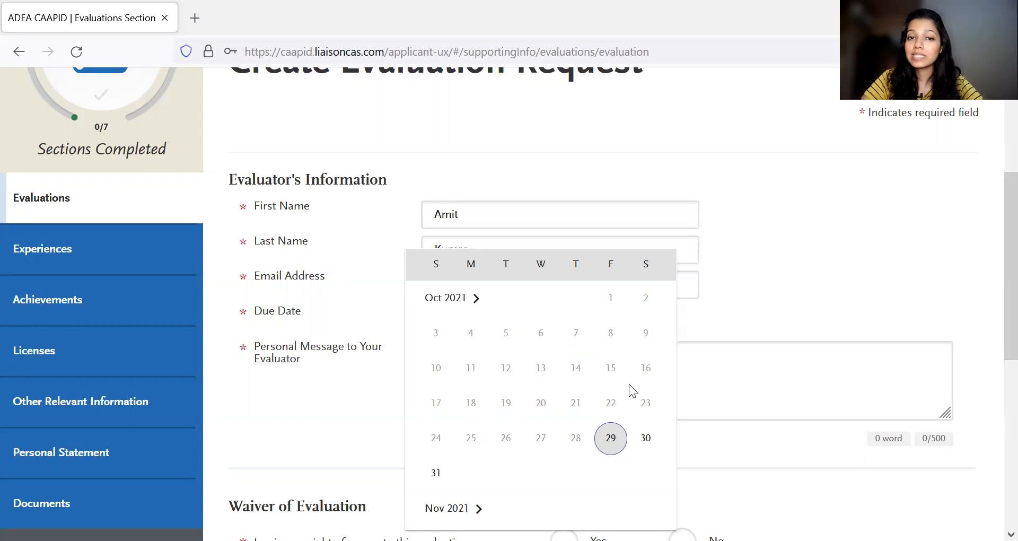
click(737, 329)
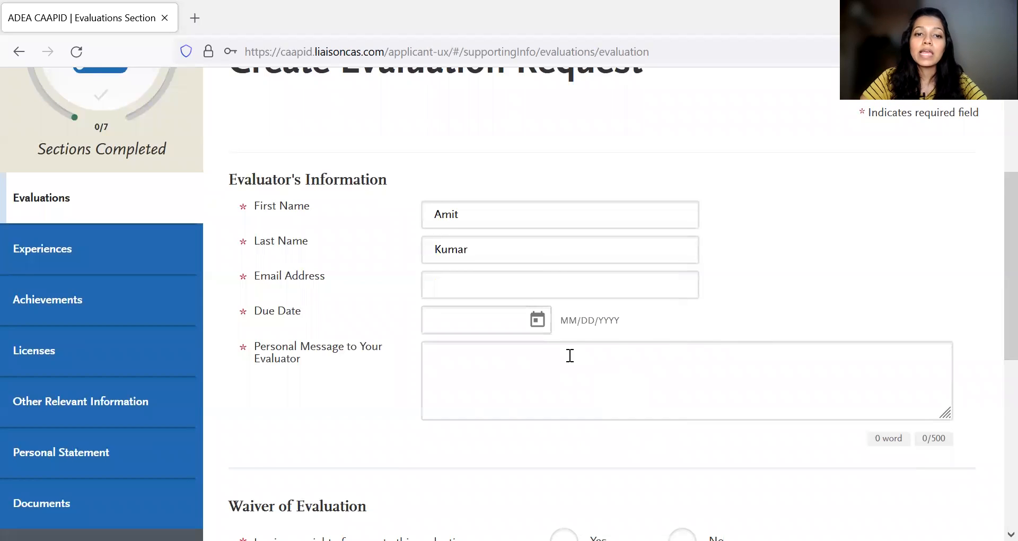
scroll(568, 357, down, 1)
click(496, 332)
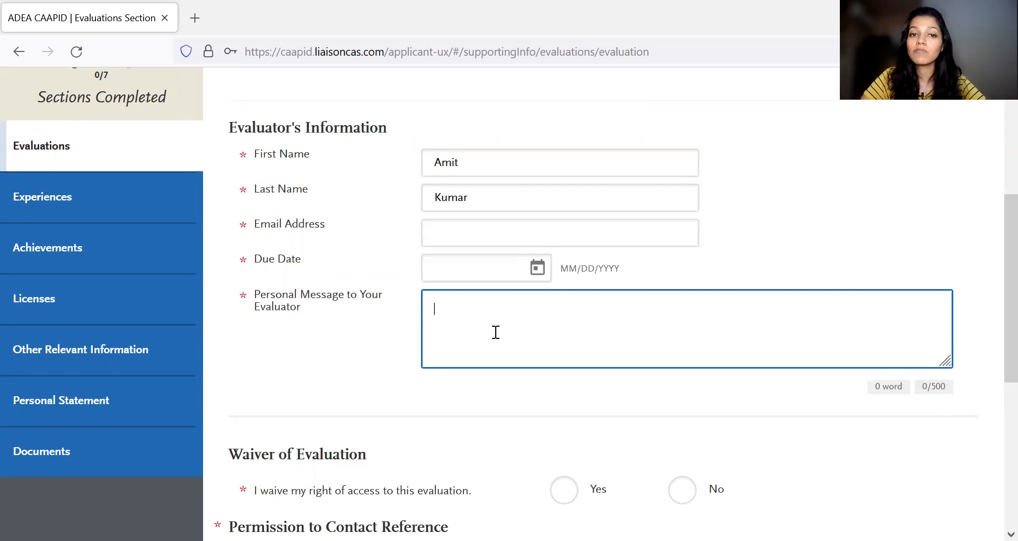
- Read the Waiver of Evaluation question and the two reference contact permission statements
scroll(464, 335, down, 2)
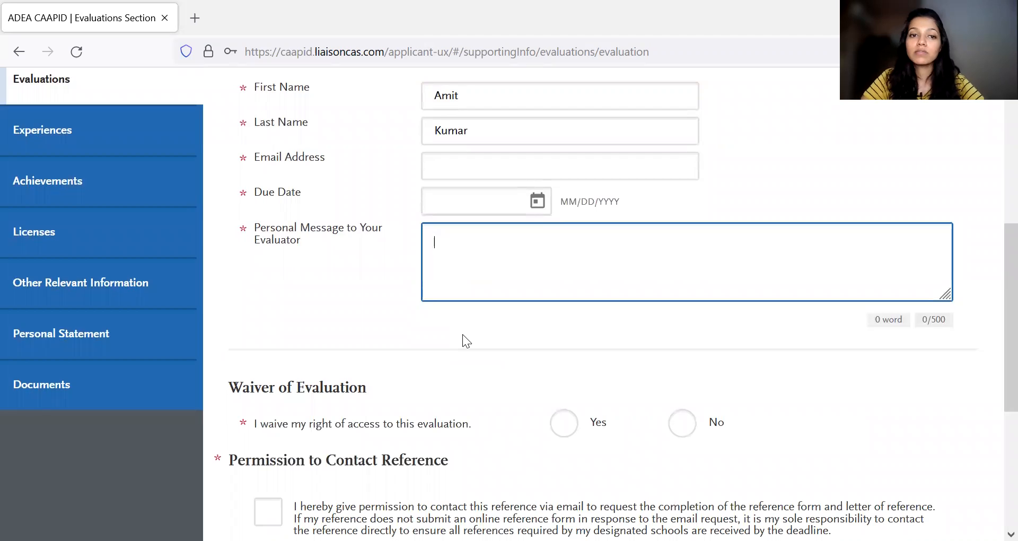
scroll(462, 334, down, 1)
scroll(462, 334, down, 1)
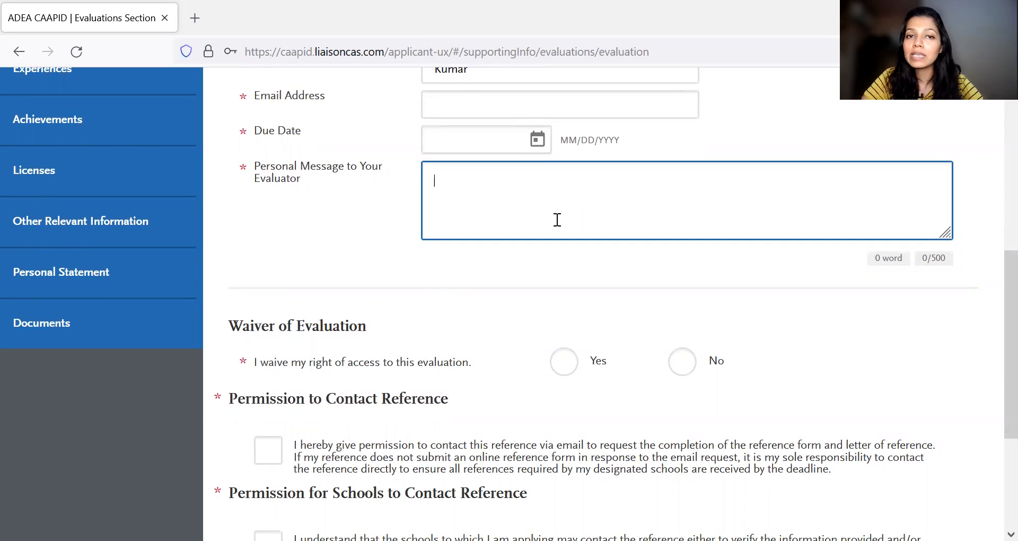
scroll(555, 218, down, 1)
scroll(555, 219, down, 2)
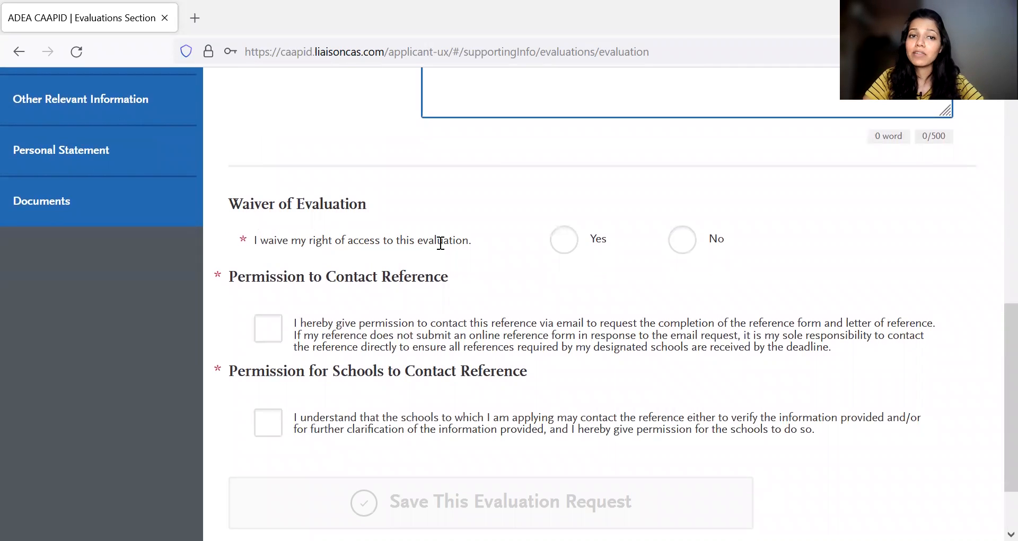
scroll(559, 281, up, 1)
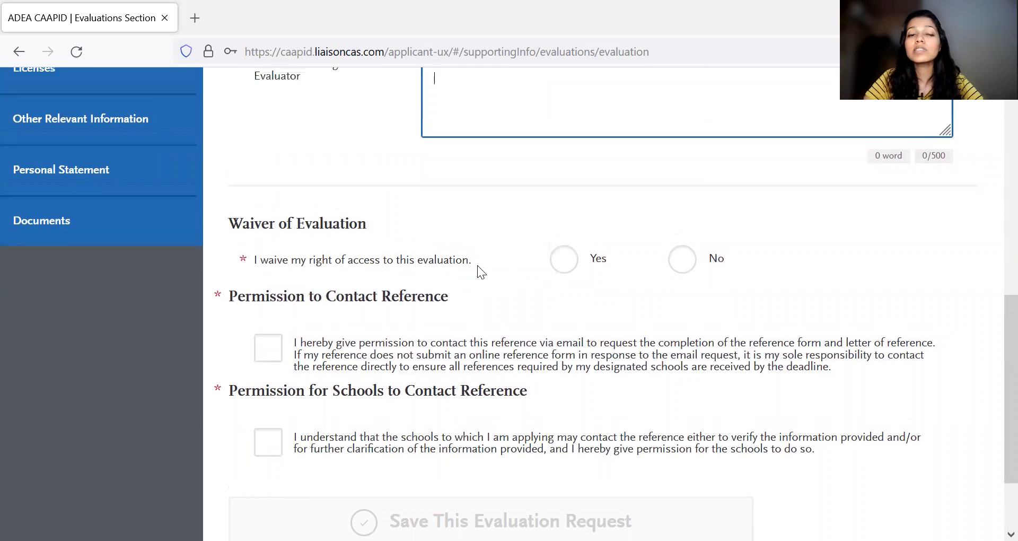
scroll(514, 276, up, 2)
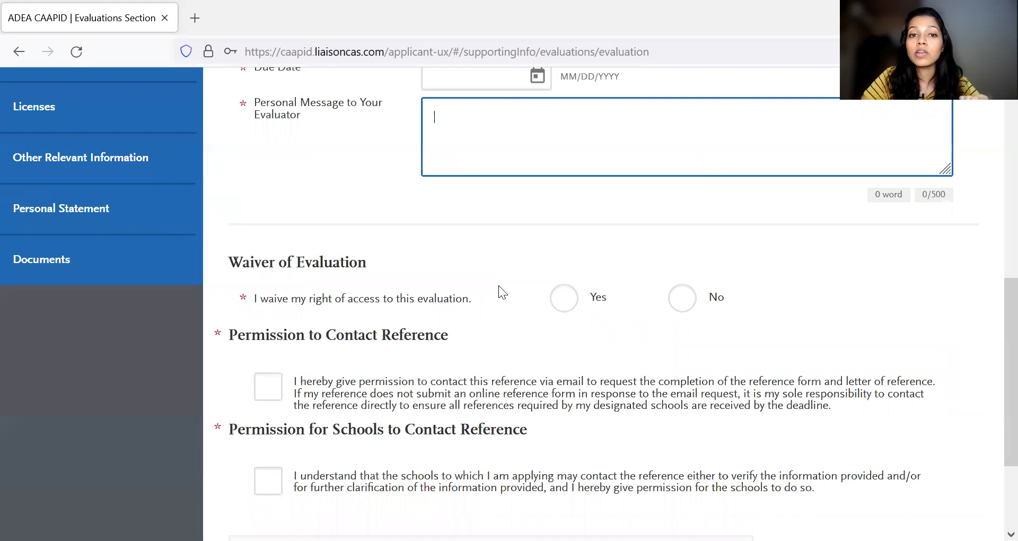
scroll(498, 285, down, 1)
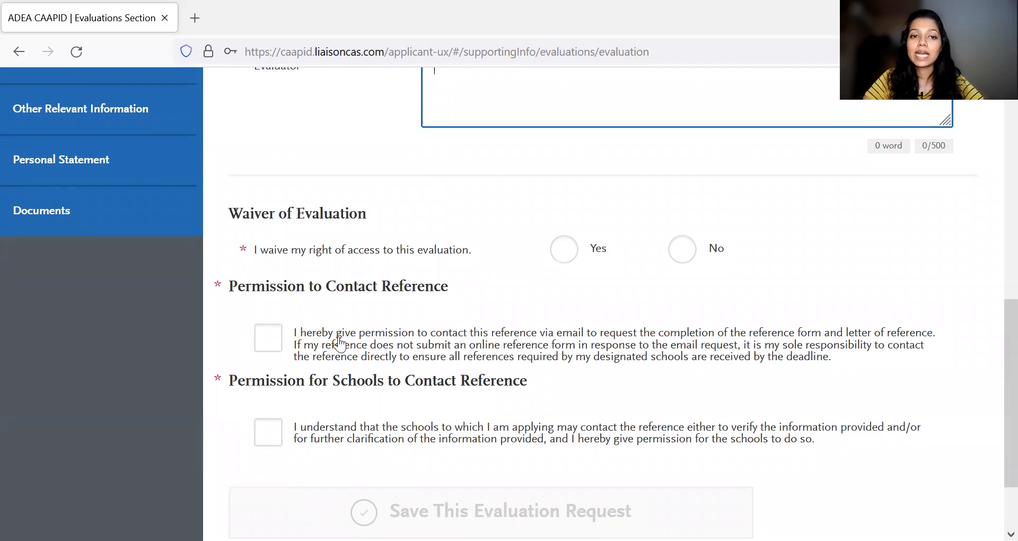
- Answer Yes to waiving access to the evaluation and grant both the reference contact and school contact permissions
click(563, 254)
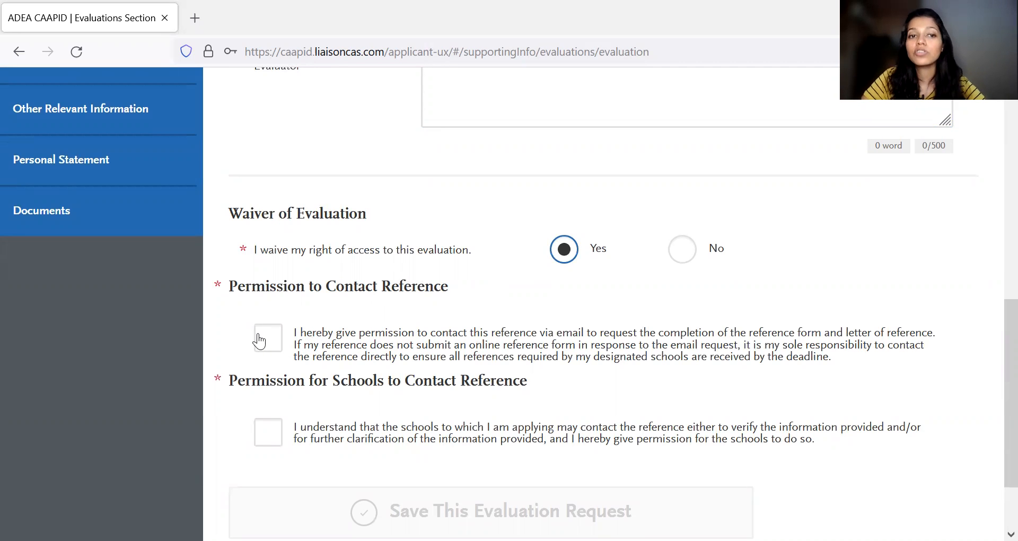
scroll(268, 334, down, 1)
click(274, 310)
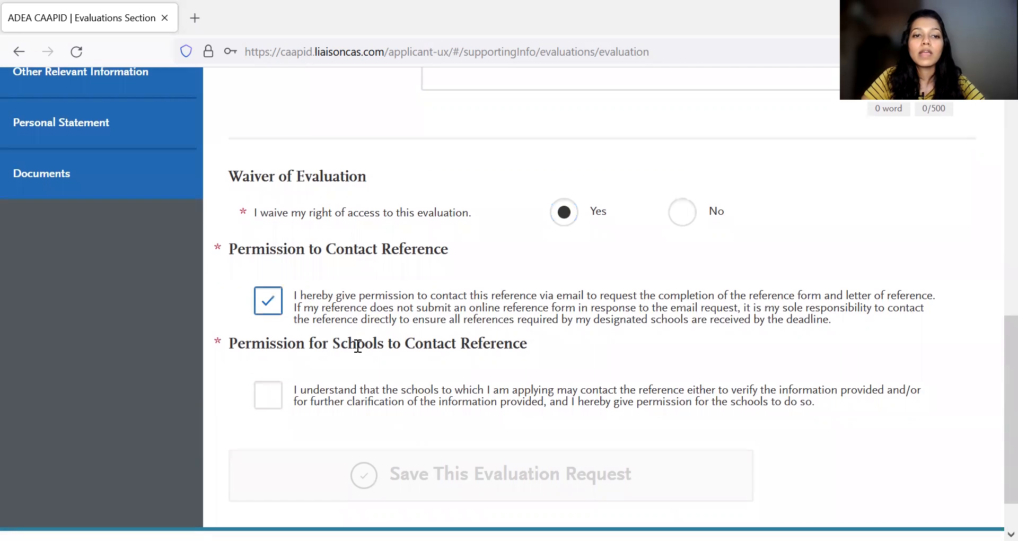
scroll(335, 346, down, 1)
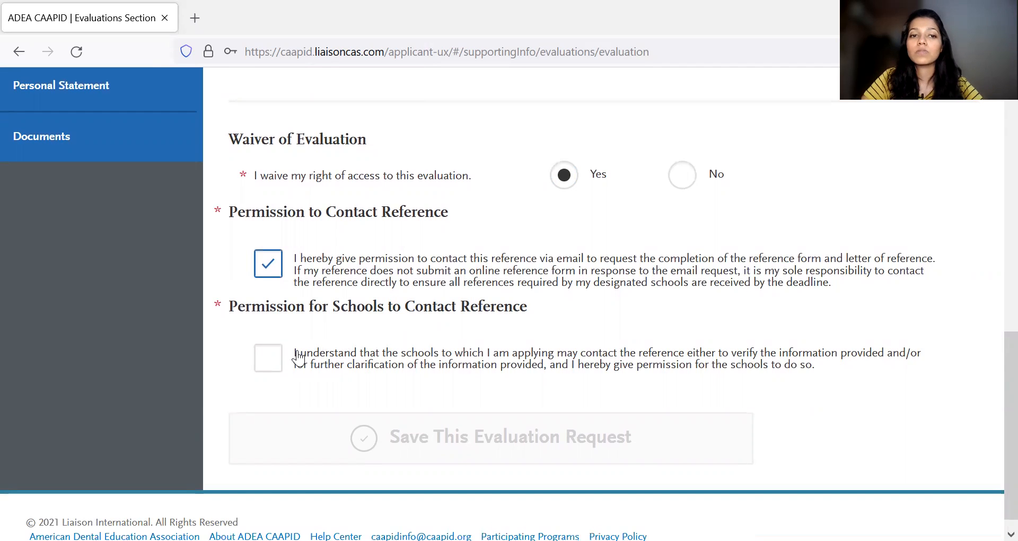
click(275, 361)
- Review the whole evaluation request form, from the evaluator's information to the permission statements
scroll(400, 327, up, 5)
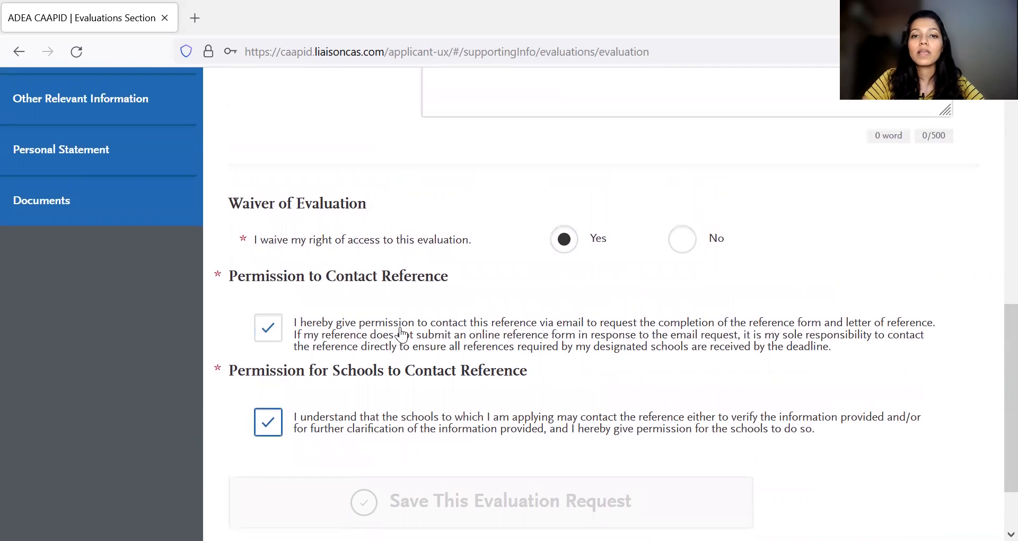
scroll(400, 326, up, 2)
scroll(235, 270, up, 2)
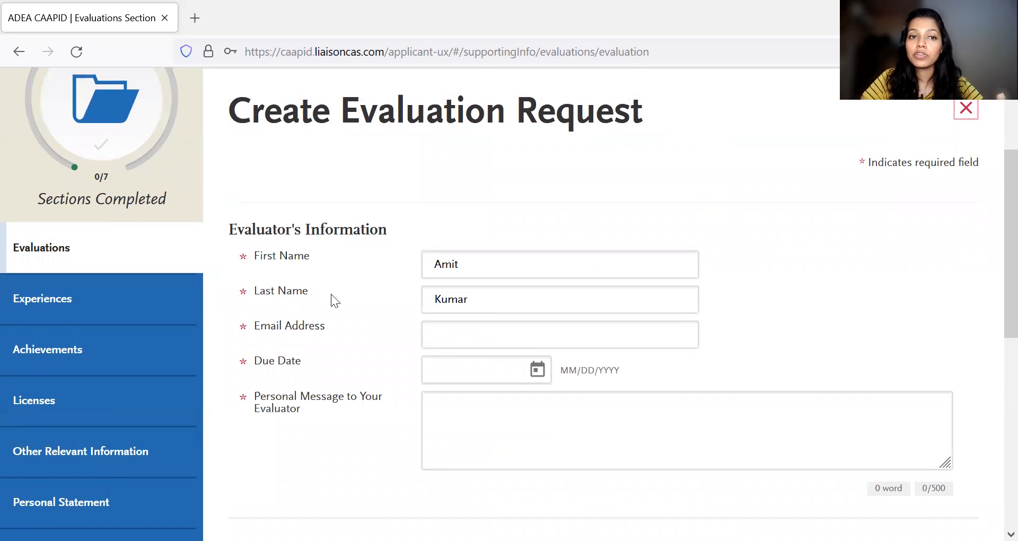
scroll(437, 349, down, 8)
scroll(566, 323, up, 2)
scroll(620, 461, up, 5)
scroll(612, 497, down, 8)
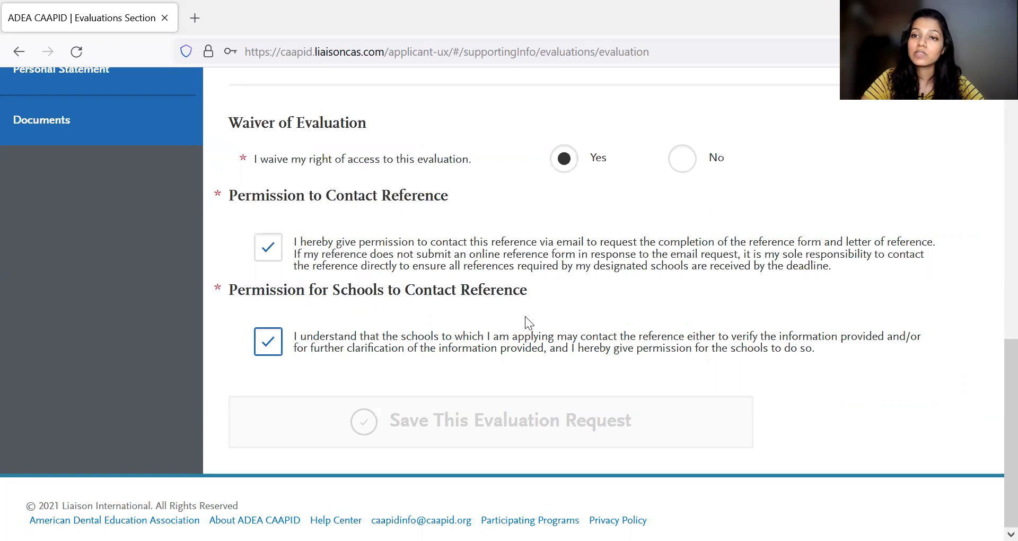
- Leave the evaluation request for the Experiences section and start adding a new experience
scroll(398, 296, up, 6)
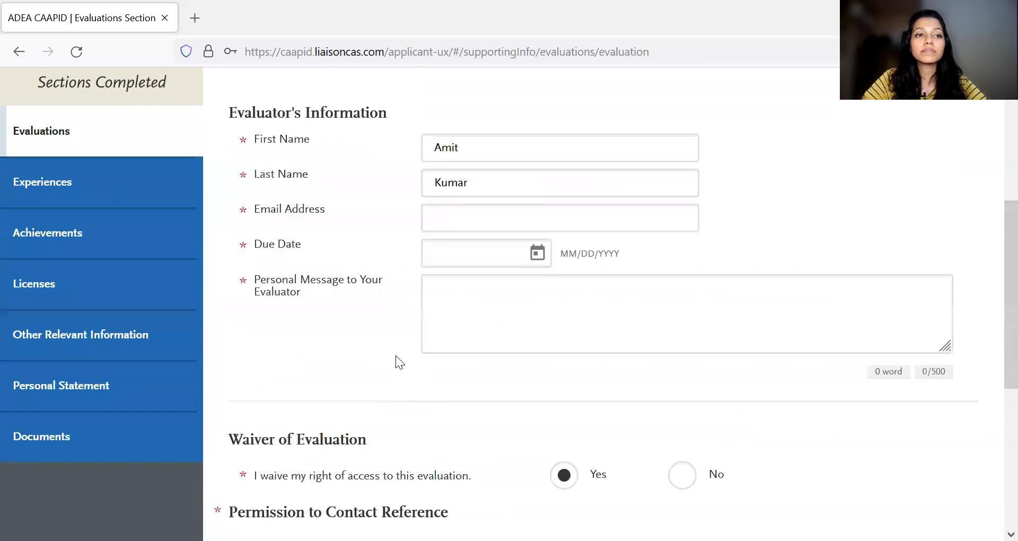
scroll(396, 356, up, 1)
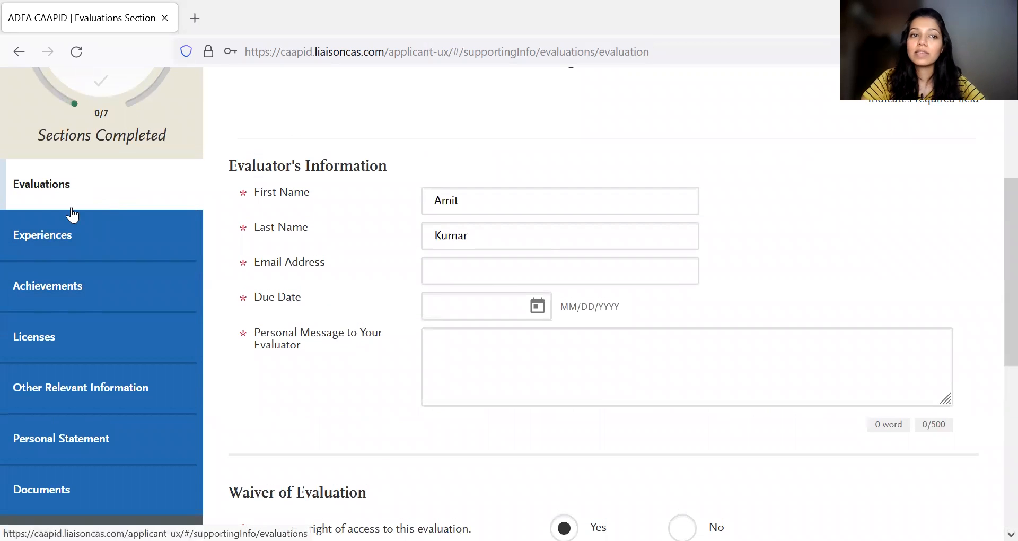
click(43, 234)
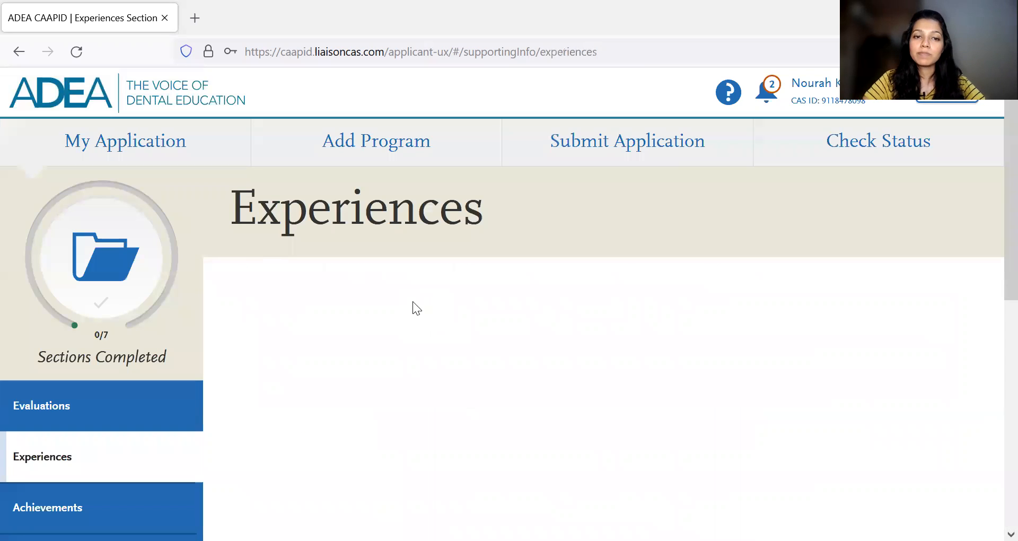
scroll(641, 248, down, 6)
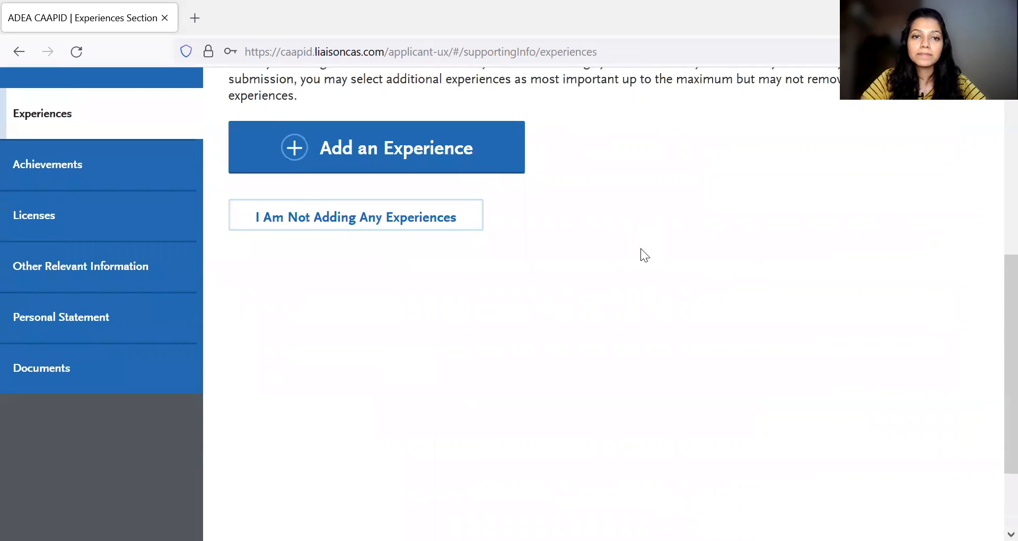
click(471, 166)
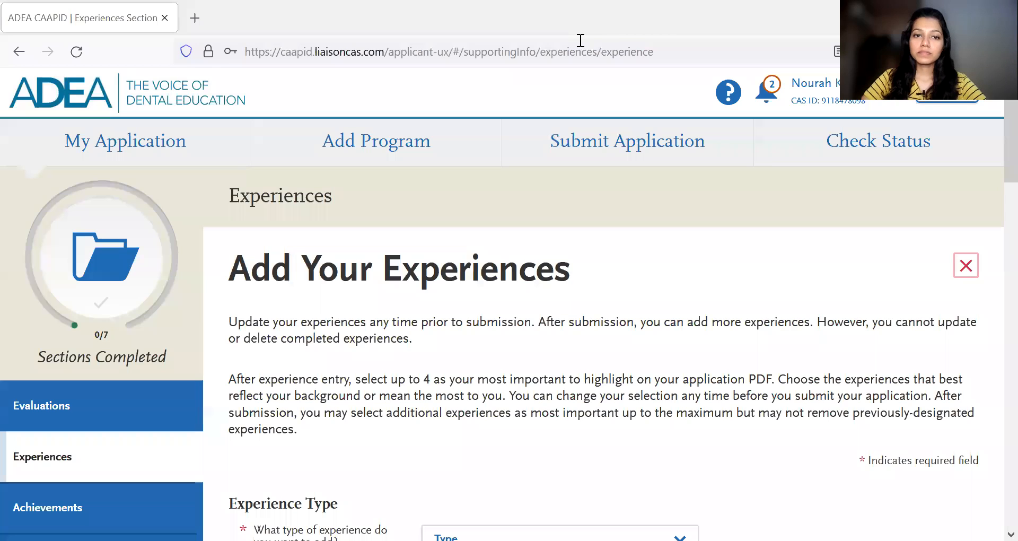
- Open the list of experience types for the new experience and examine the available options
scroll(767, 275, down, 5)
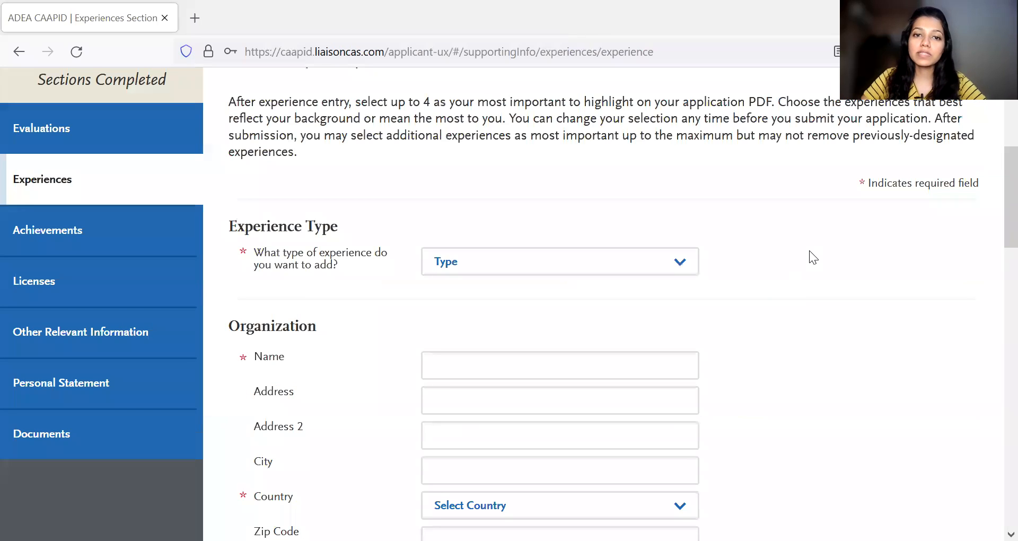
click(688, 260)
scroll(866, 299, down, 2)
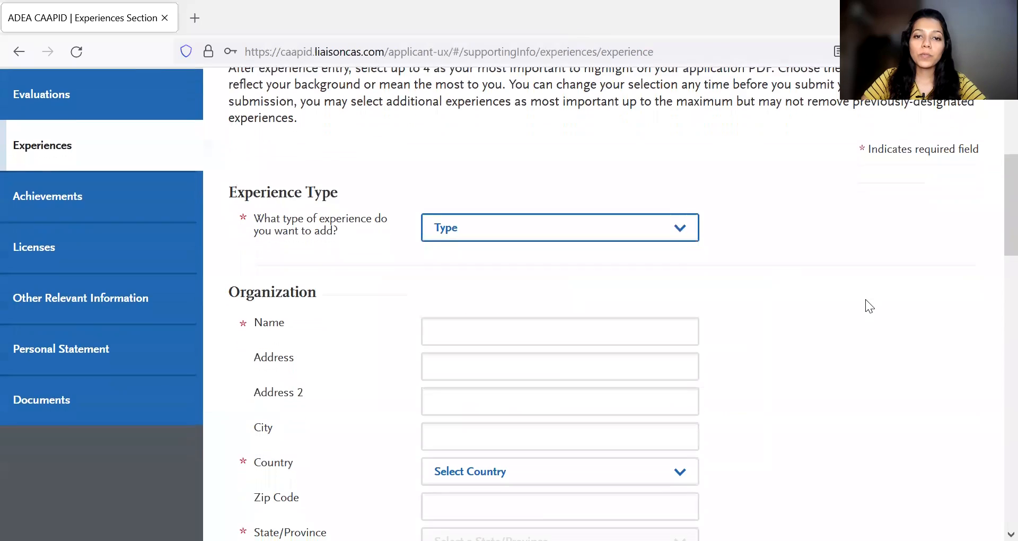
click(674, 165)
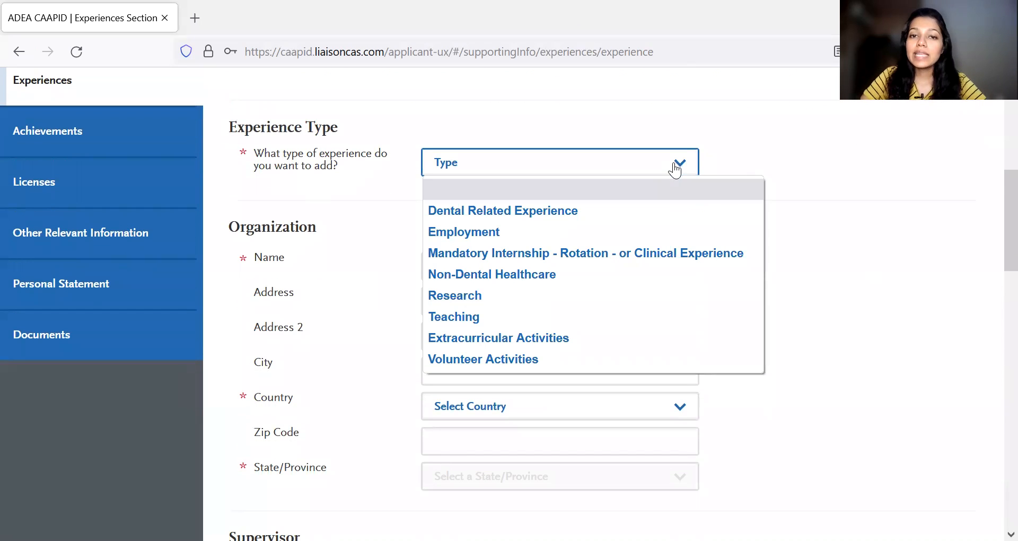
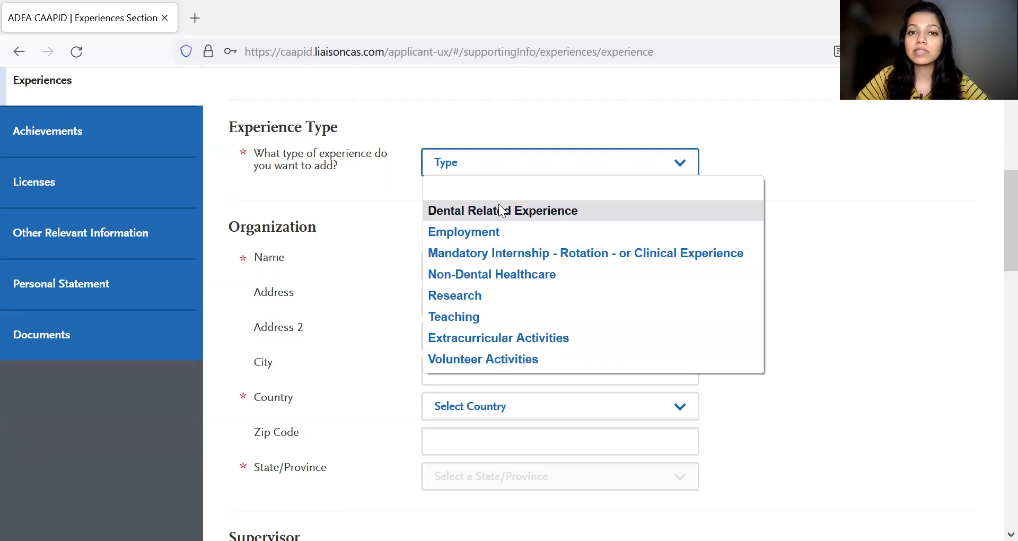
- Set the experience type to Dental Related Experience and enter Super Specialty Clinic as the organization name
click(498, 204)
scroll(306, 184, down, 1)
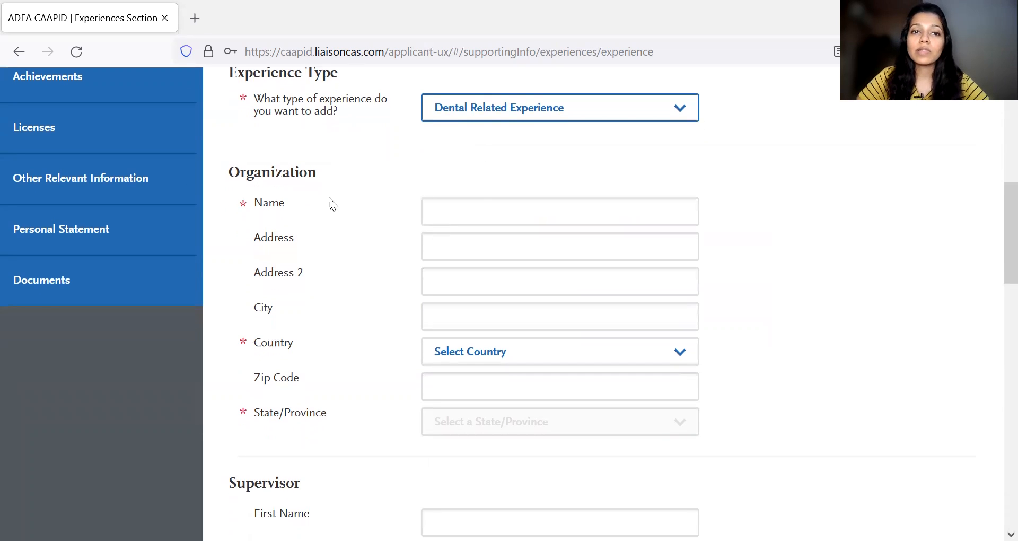
click(485, 209)
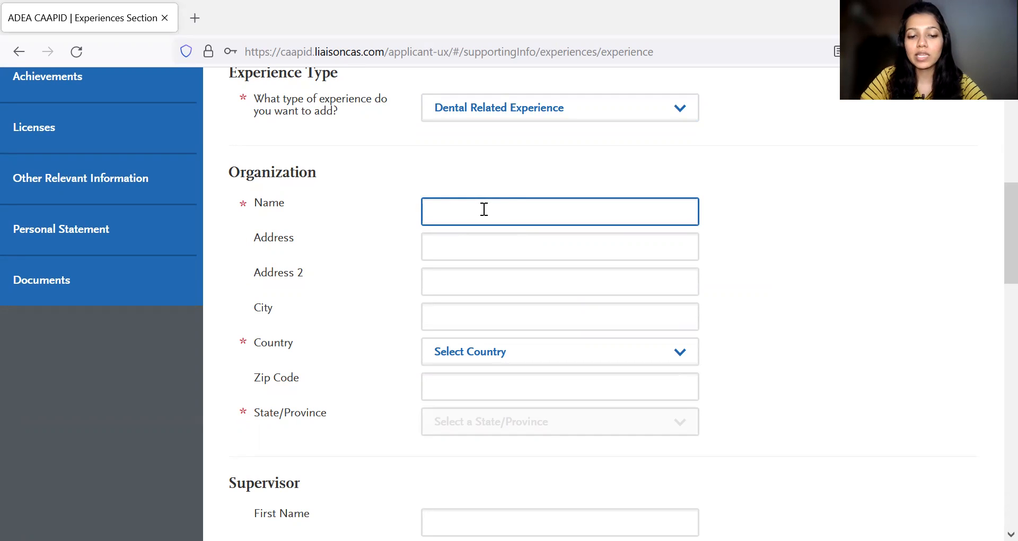
text(SuperSpa)
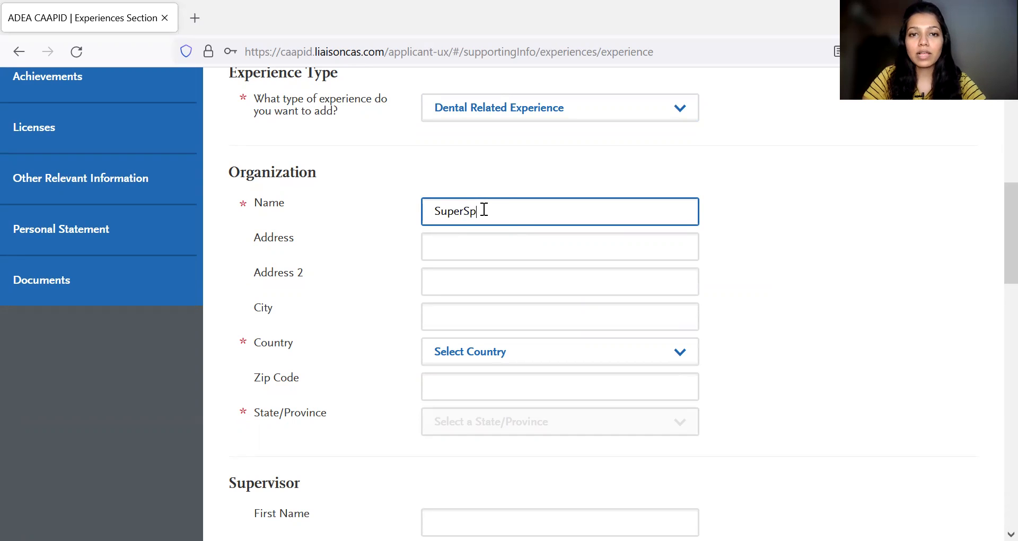
key(BackSpace)
key(BackSpace)
key(BackSpace)
text(Specialty Clinic)
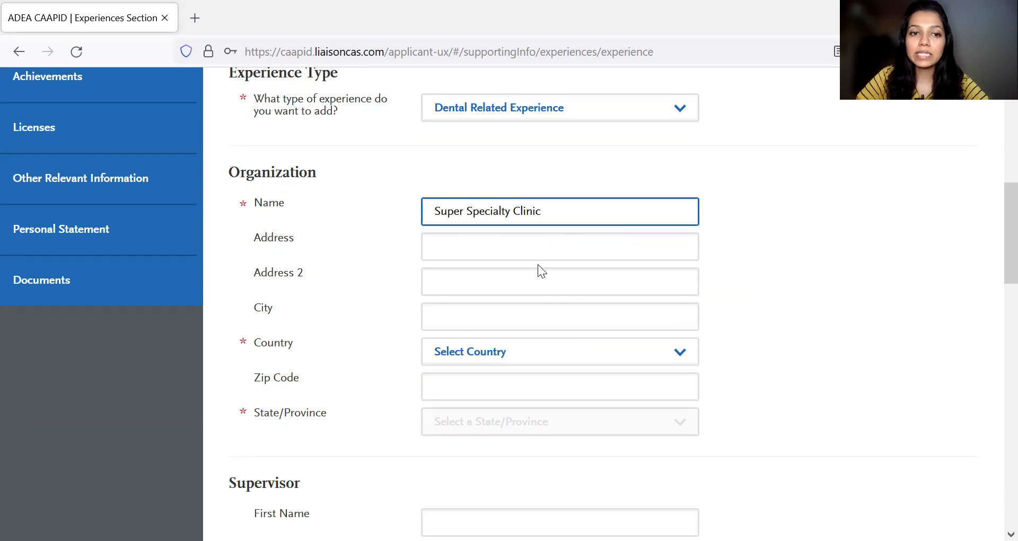
- Set the organization's country to United States
scroll(539, 268, down, 1)
scroll(552, 232, down, 2)
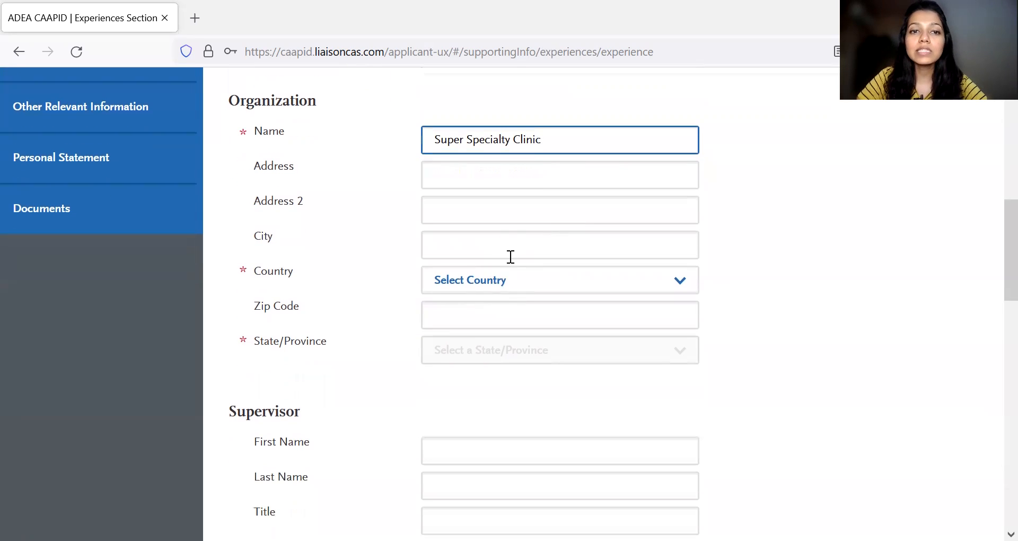
click(512, 276)
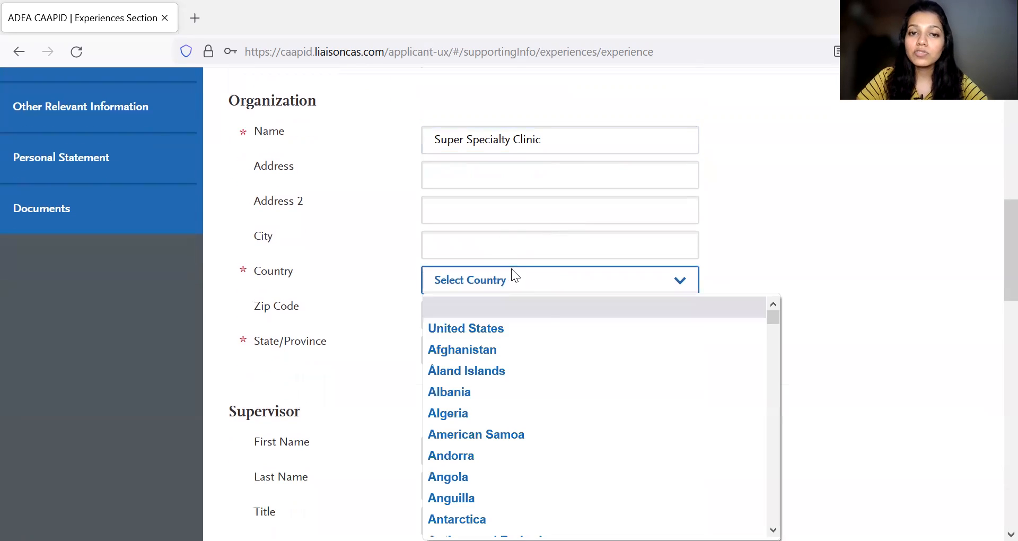
click(539, 329)
scroll(539, 334, down, 2)
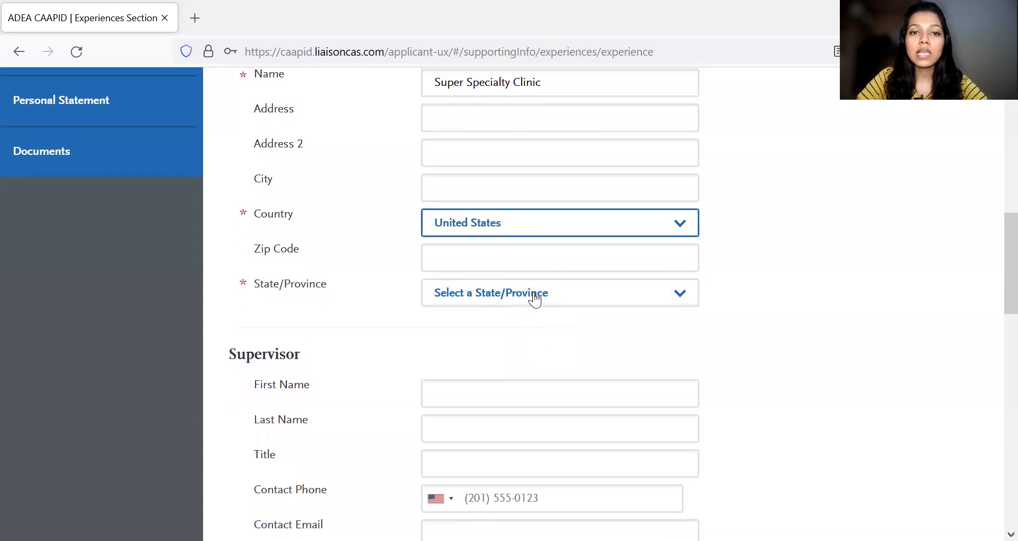
- Set the organization's country to India and its state to Delhi
click(518, 229)
text(ir)
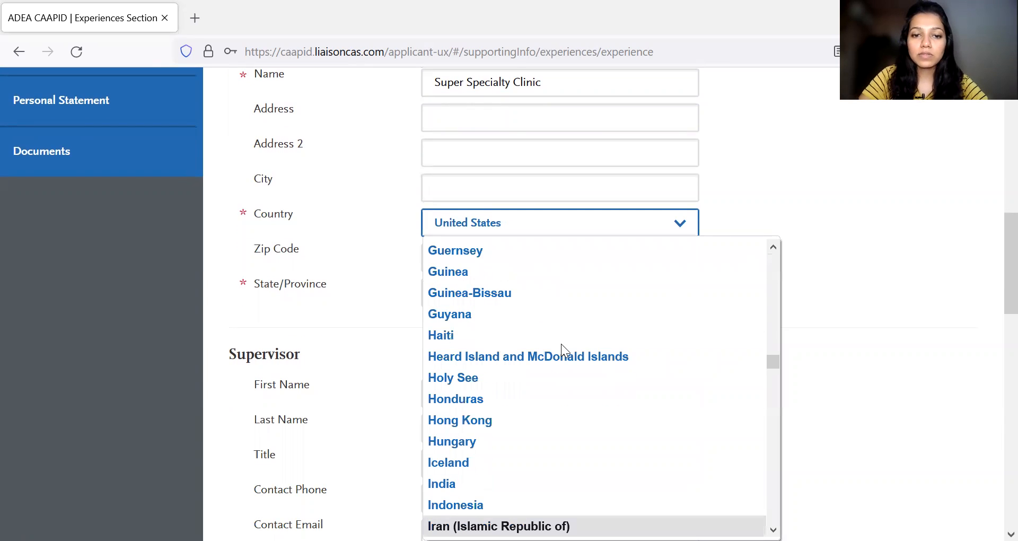
click(498, 483)
scroll(532, 199, down, 4)
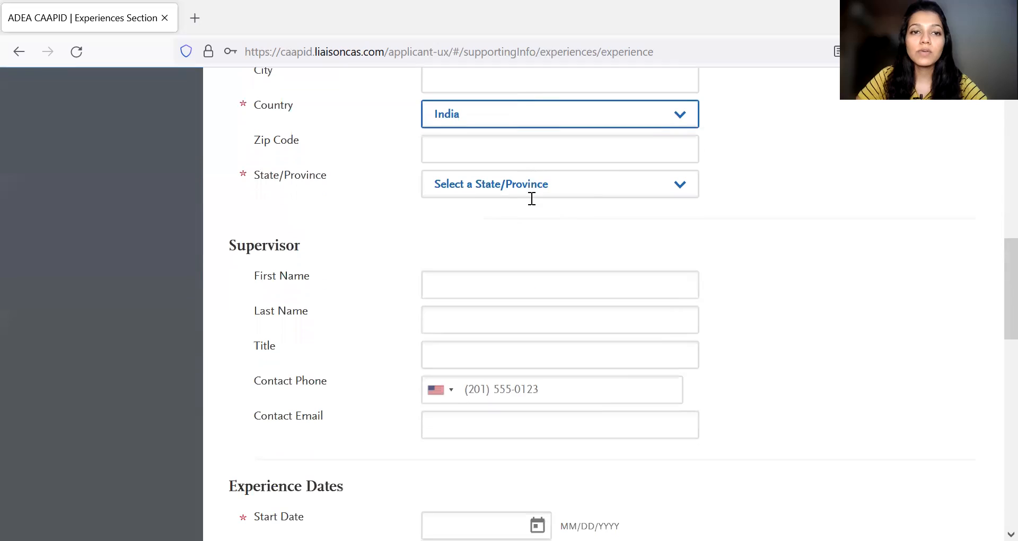
click(513, 195)
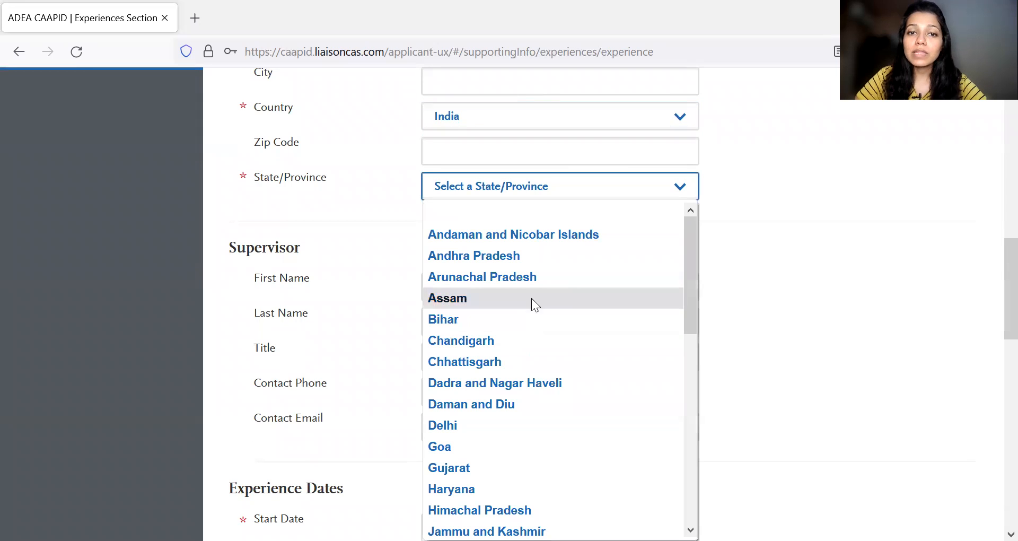
click(502, 425)
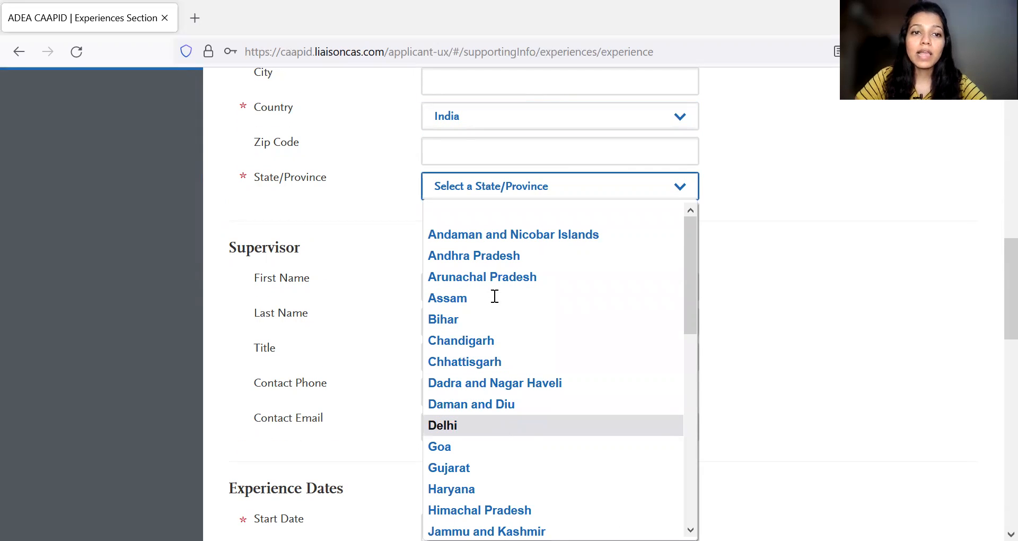
- Look over the Supervisor fields, including the country codes offered for the contact phone, without filling them in
scroll(477, 255, down, 2)
click(477, 235)
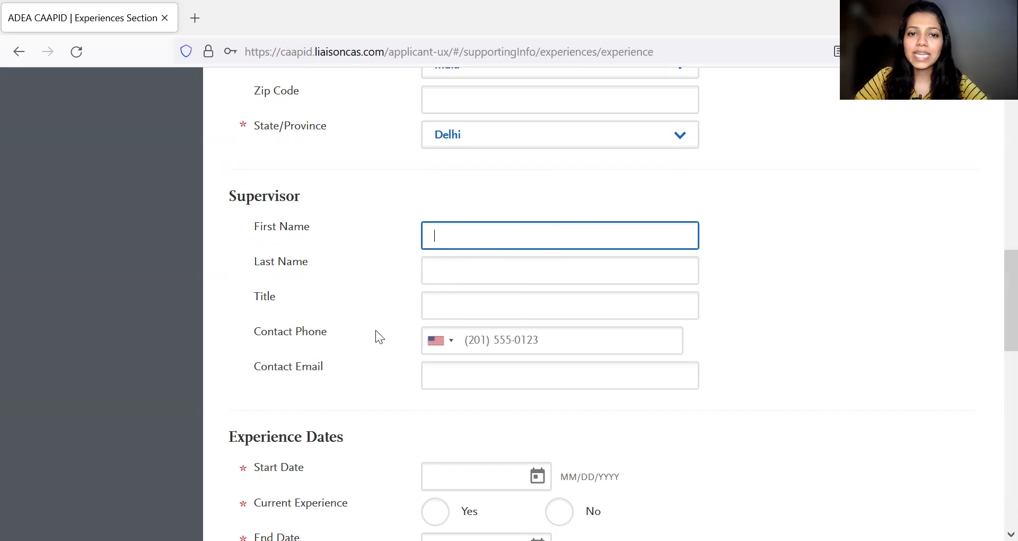
click(448, 348)
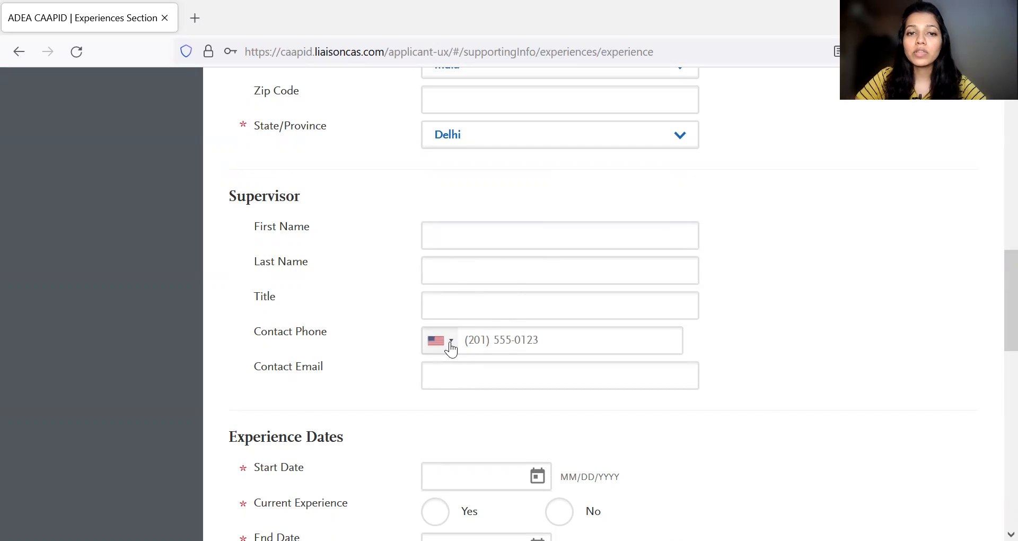
click(387, 369)
scroll(462, 372, down, 3)
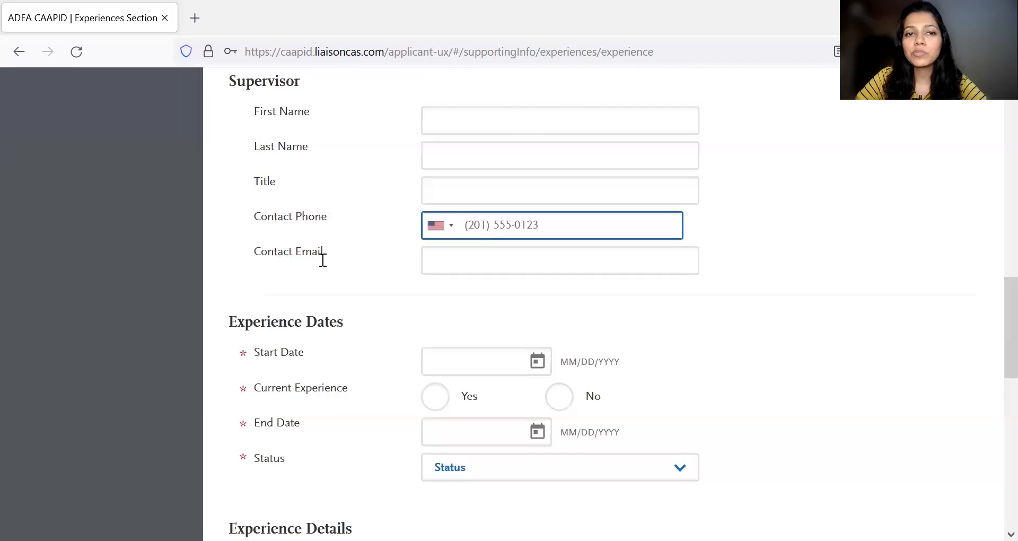
scroll(319, 233, down, 4)
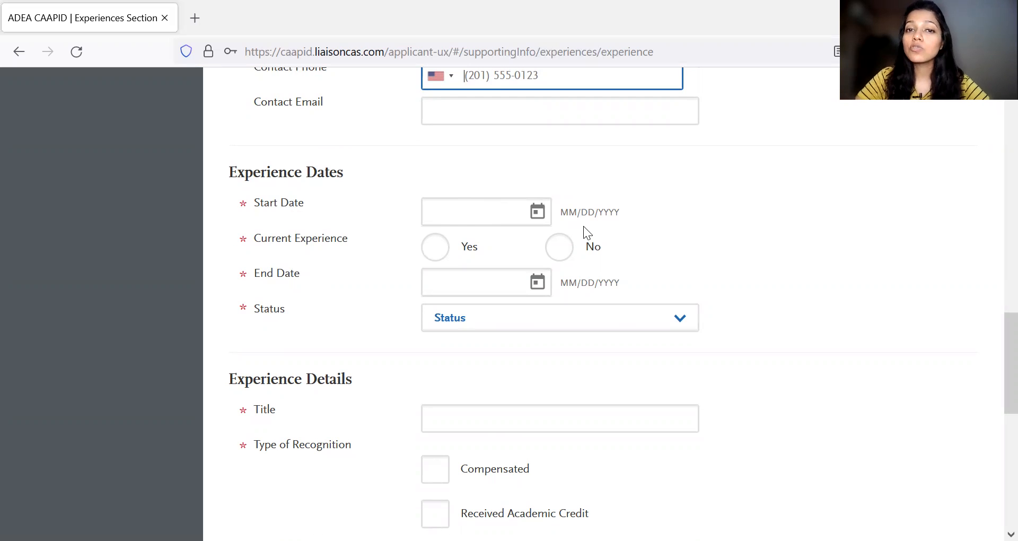
- Check the Start Date calendar without picking a date, and answer No to Current Experience
click(536, 214)
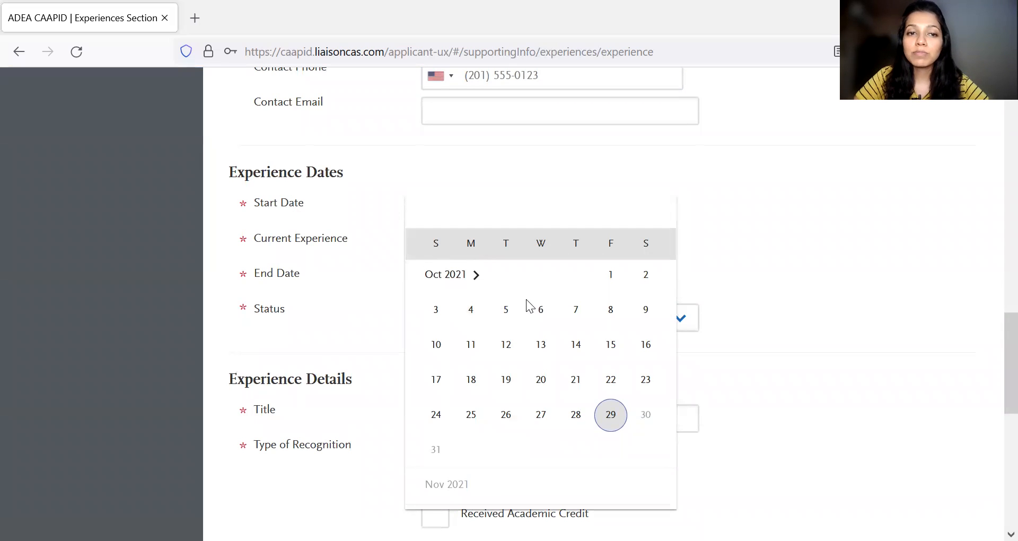
click(727, 233)
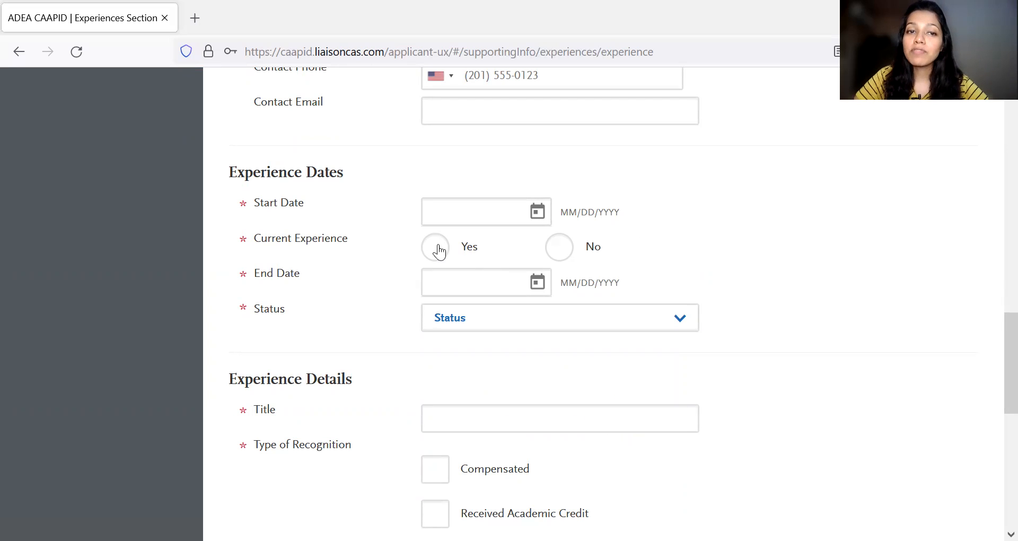
click(564, 249)
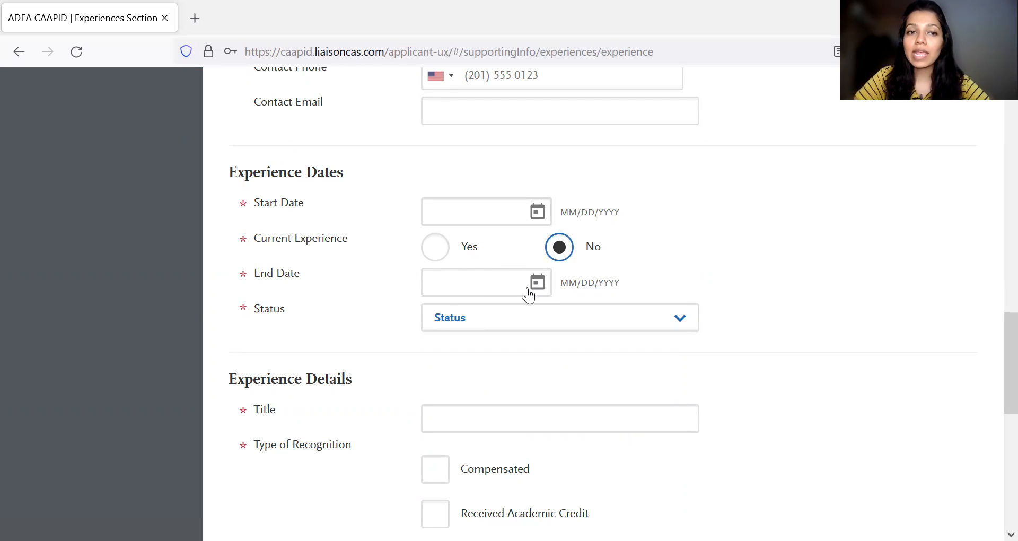
- Examine the options available for the experience's Status without choosing one
click(522, 318)
scroll(756, 329, down, 2)
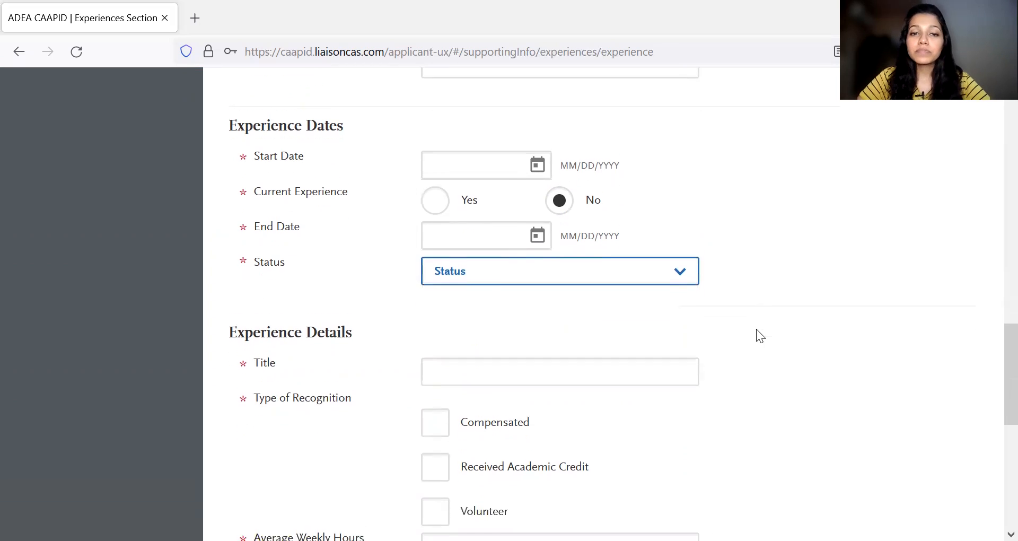
click(667, 249)
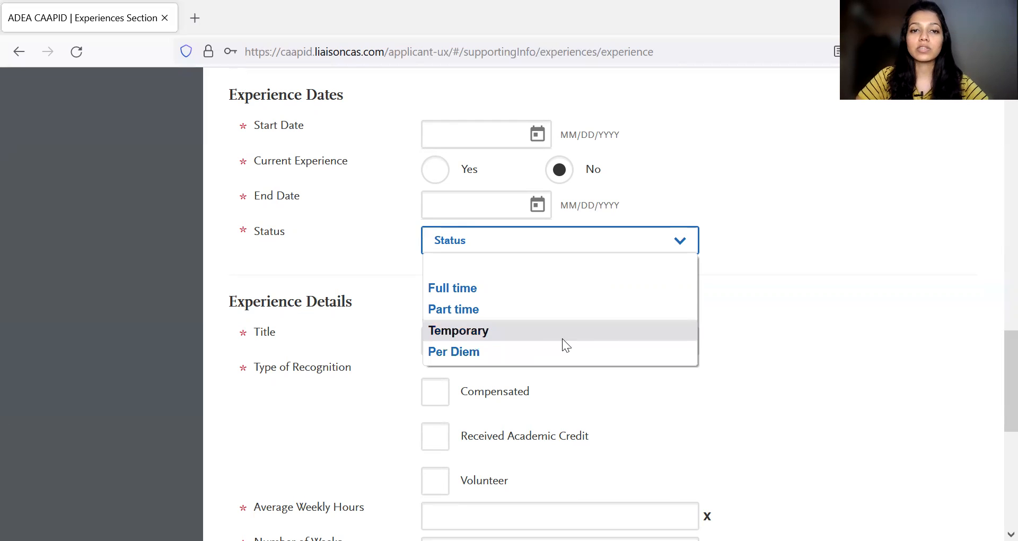
click(769, 348)
- Examine the Title and Type of Recognition fields in the Experience Details section
scroll(380, 260, down, 2)
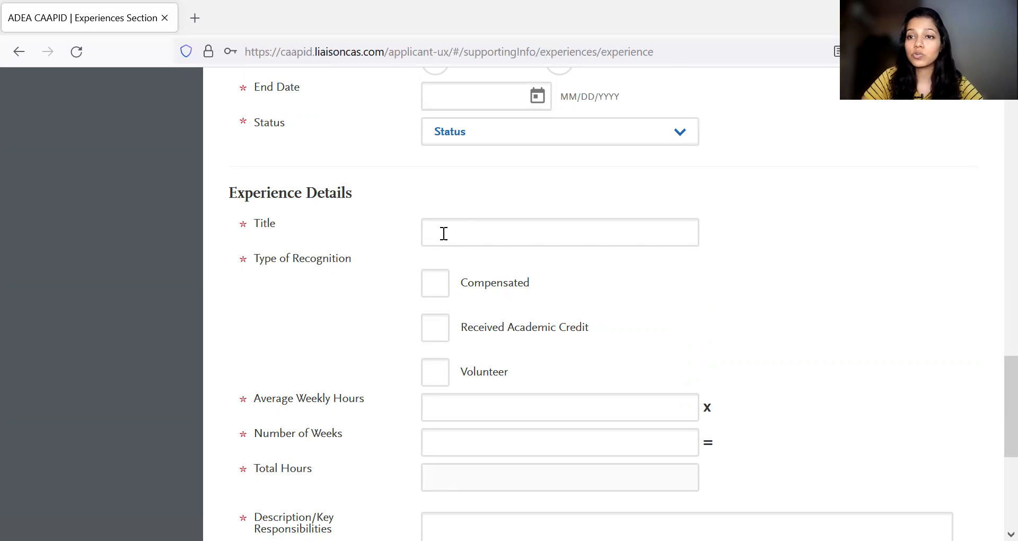
scroll(498, 268, down, 1)
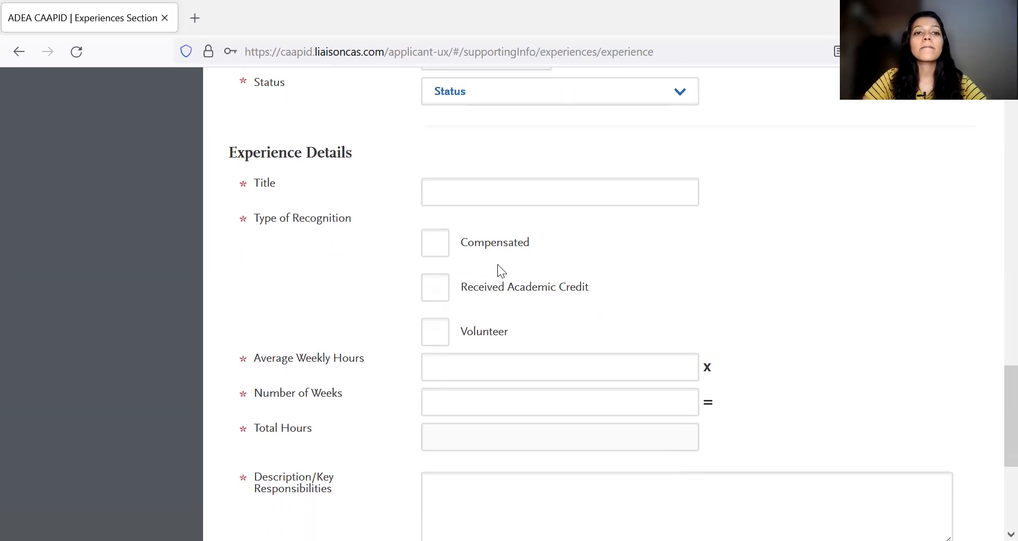
scroll(475, 223, down, 1)
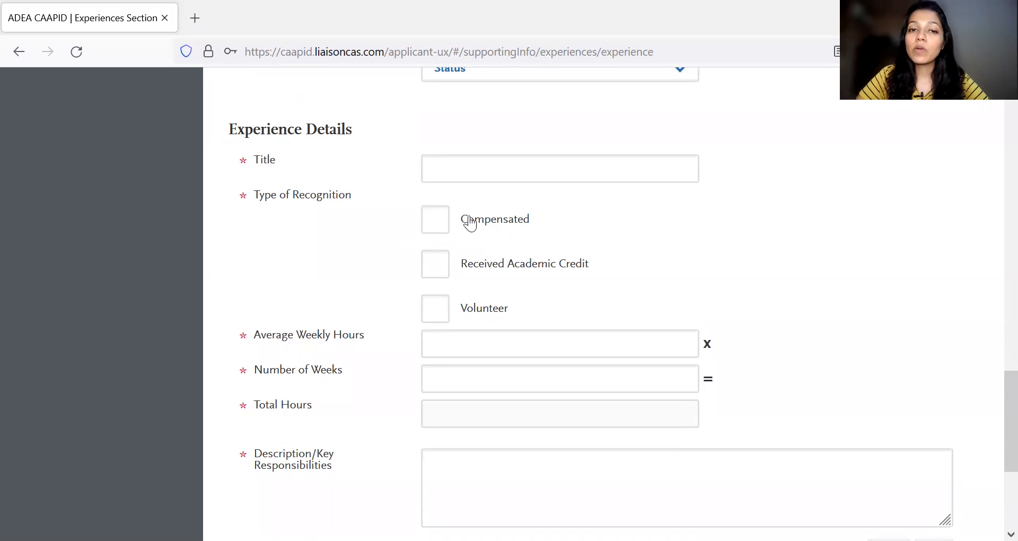
scroll(462, 203, up, 10)
scroll(461, 203, down, 11)
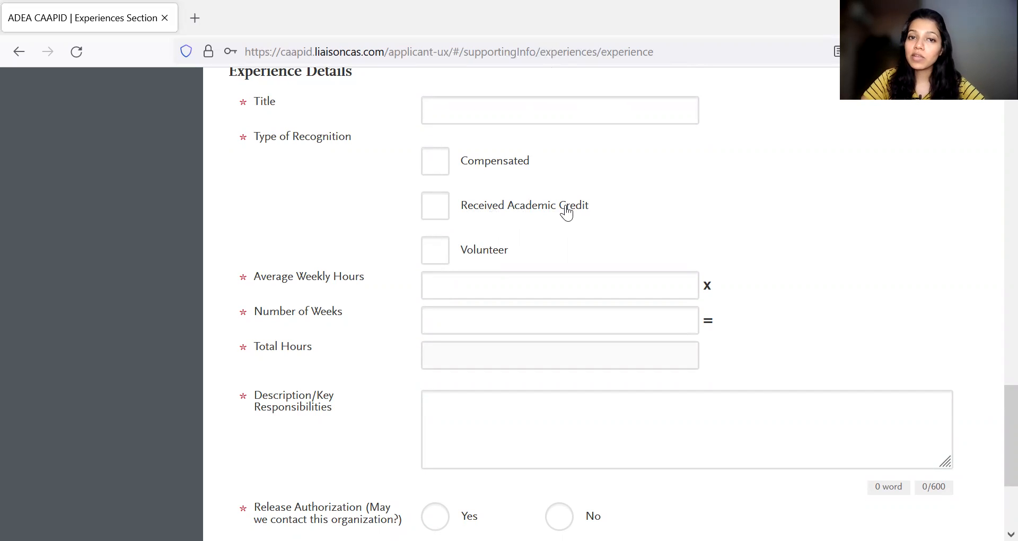
scroll(567, 209, up, 2)
scroll(568, 210, down, 1)
- Return to the Experience Type list and look at its options, leaving the selection as it is
scroll(565, 211, up, 15)
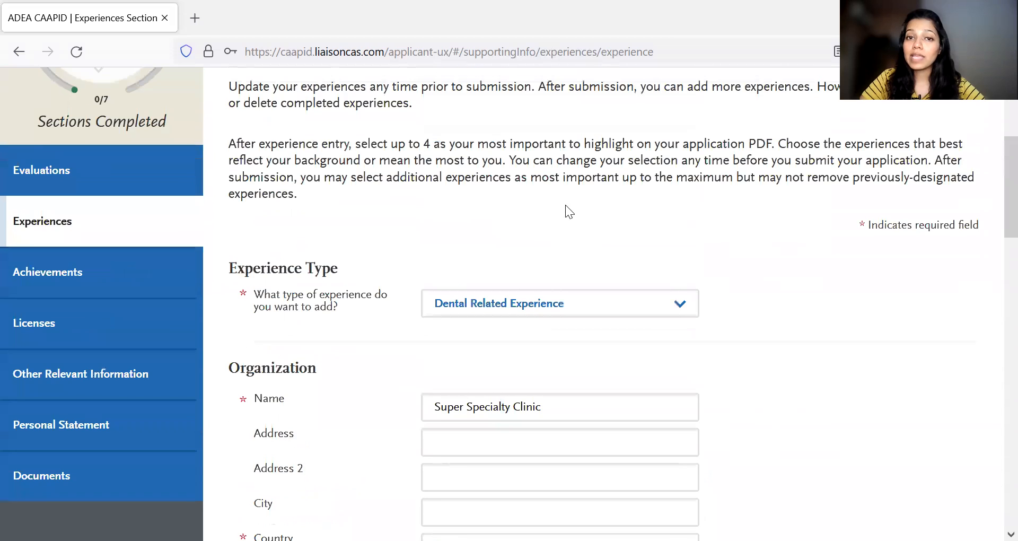
click(556, 307)
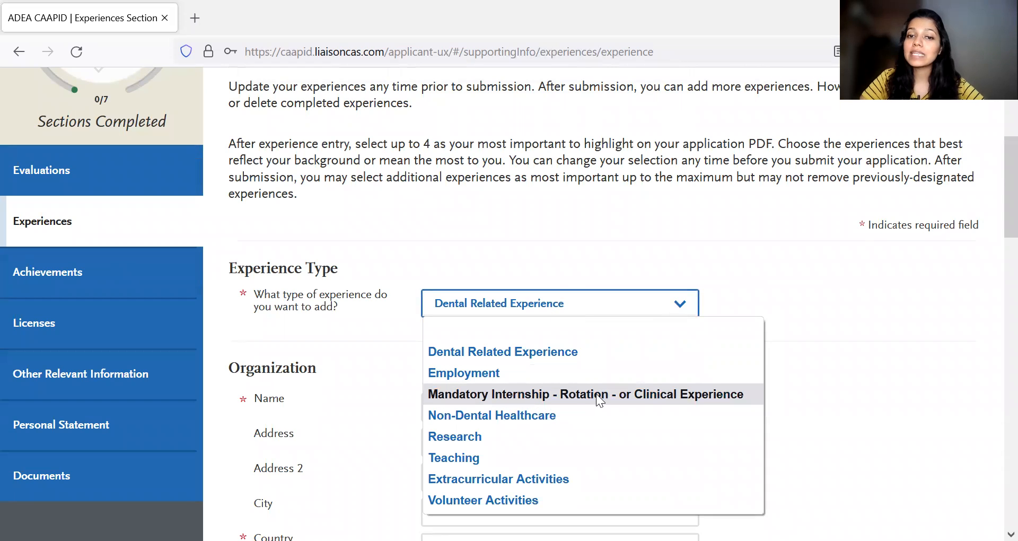
click(798, 384)
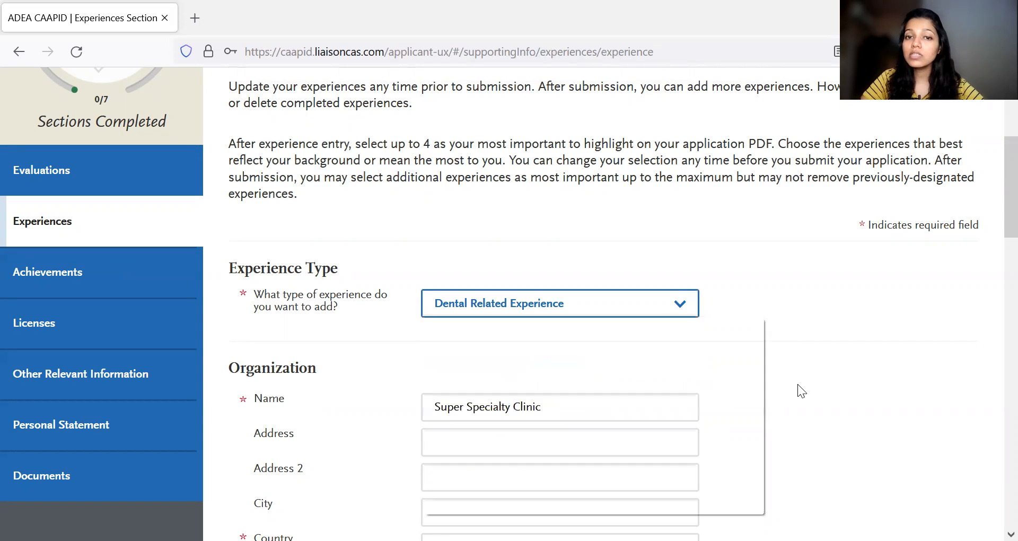
- Review the recognition, hours, description and release authorization fields in Experience Details, ending with the cursor in the Description/Key Responsibilities box
scroll(797, 384, down, 18)
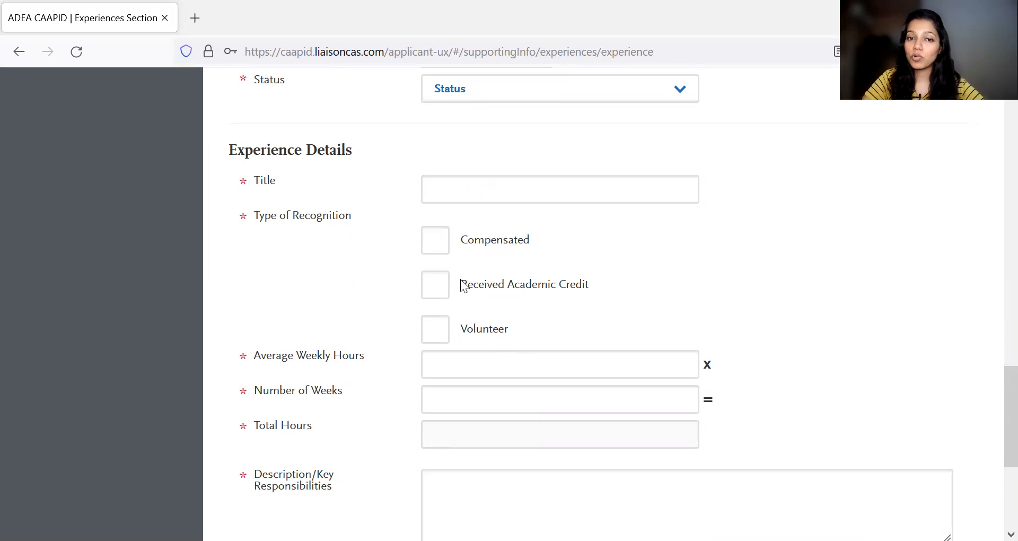
scroll(569, 269, down, 2)
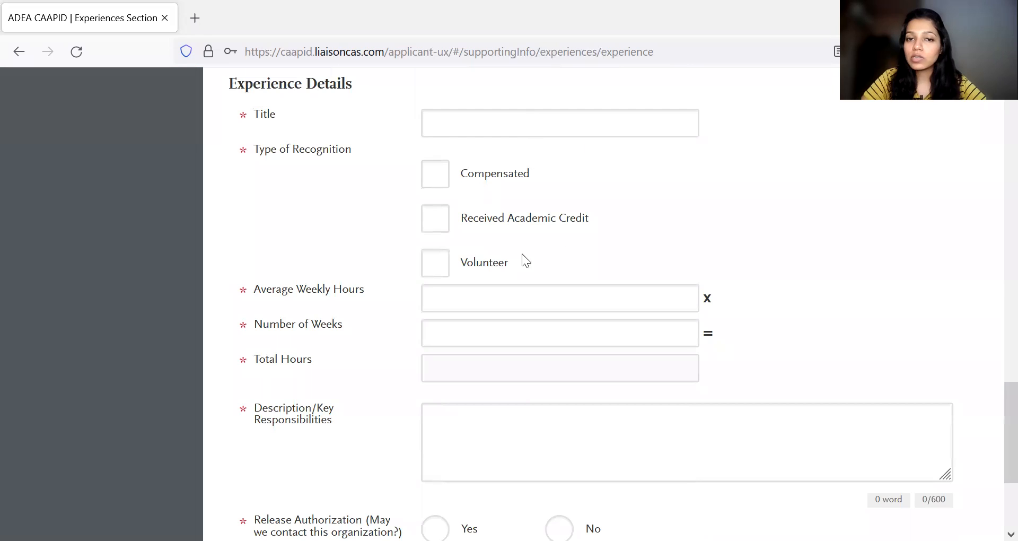
scroll(609, 240, down, 1)
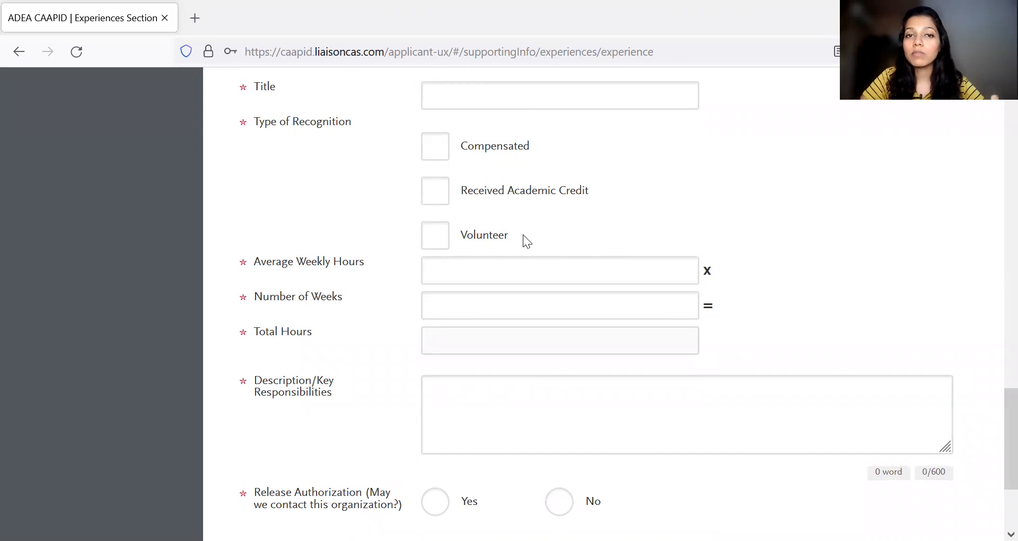
scroll(595, 203, down, 1)
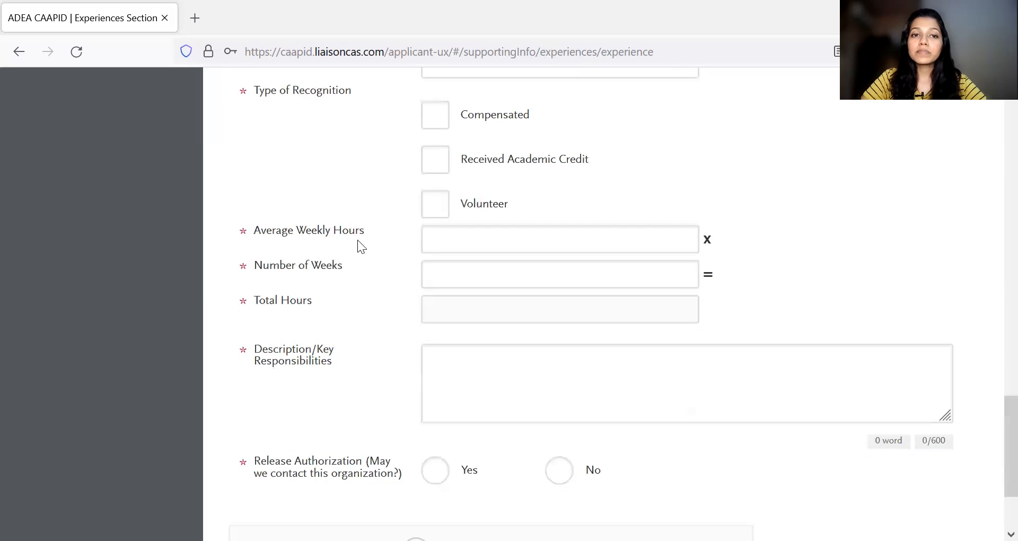
scroll(476, 244, up, 5)
scroll(477, 250, down, 4)
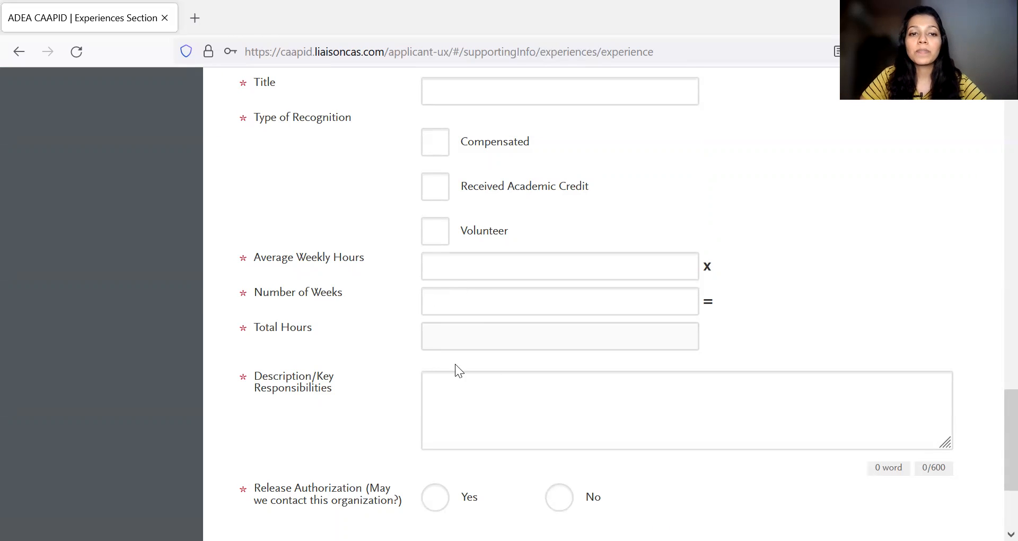
scroll(451, 344, down, 1)
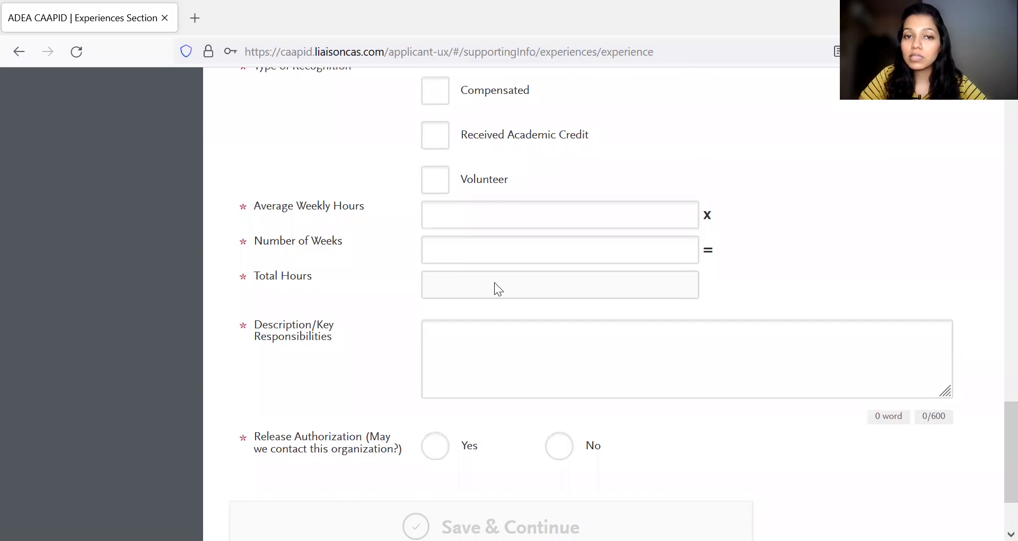
scroll(488, 287, down, 2)
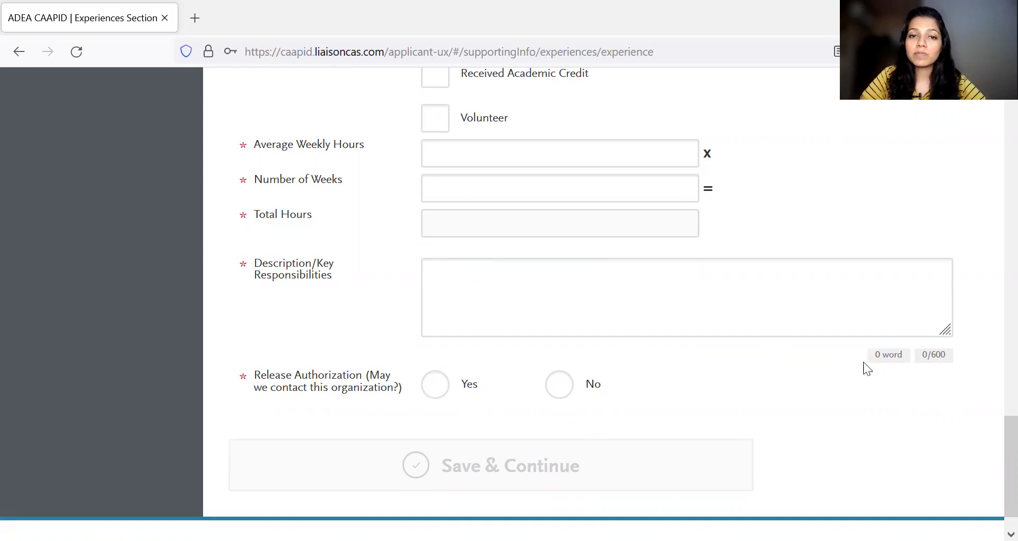
click(470, 279)
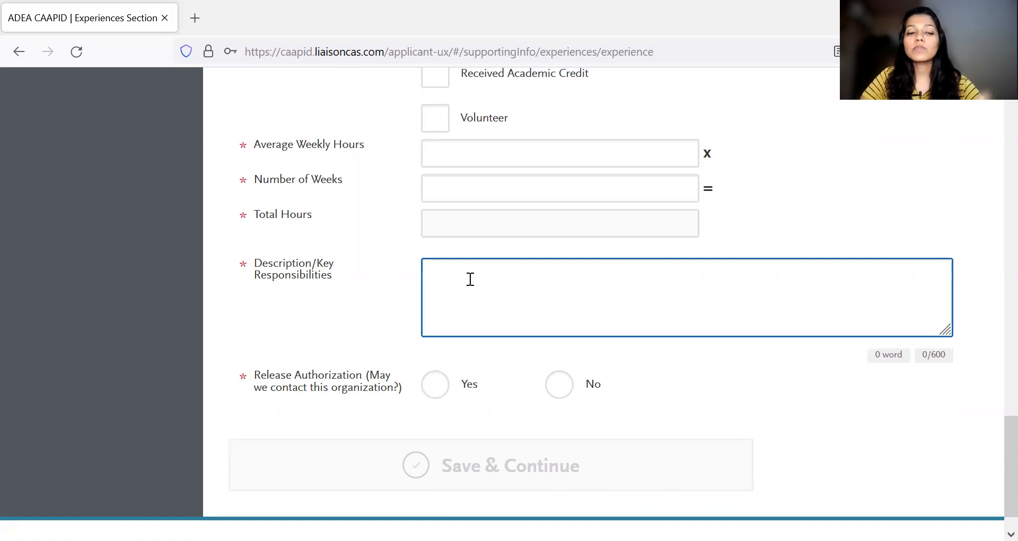
- Enter "- The organization......" and "- Role -" as the first two lines of the experience's Description/Key Responsibilities
text(-)
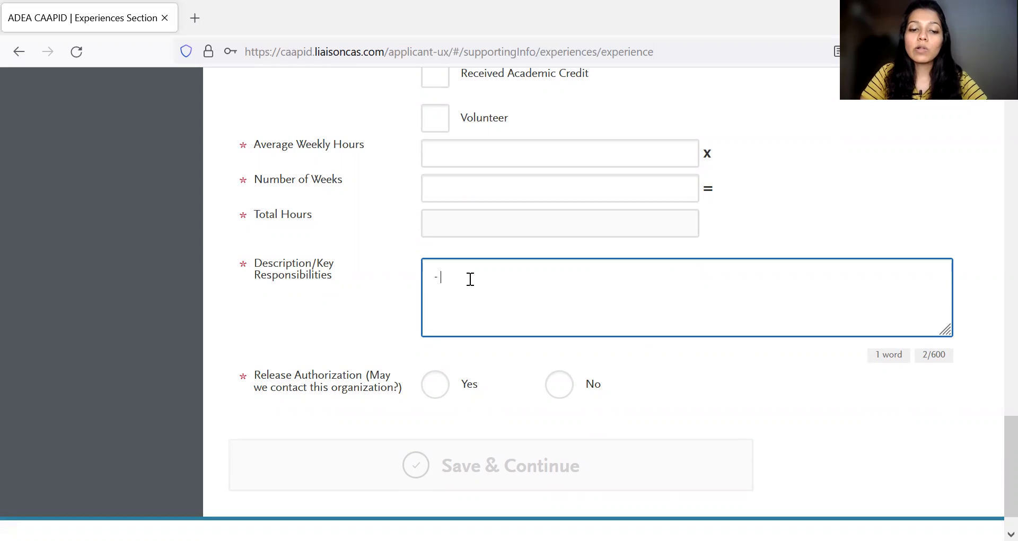
text( The)
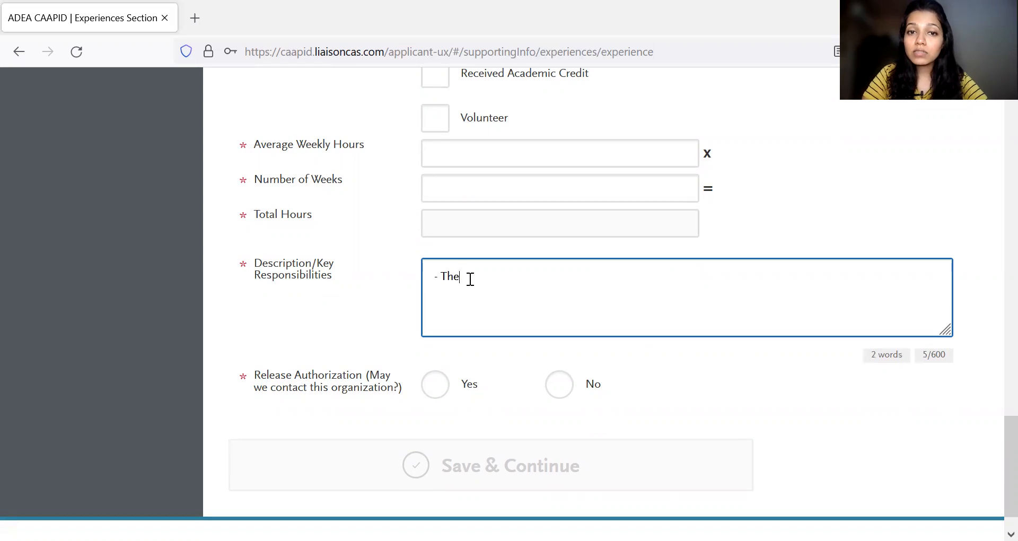
text( prganization)
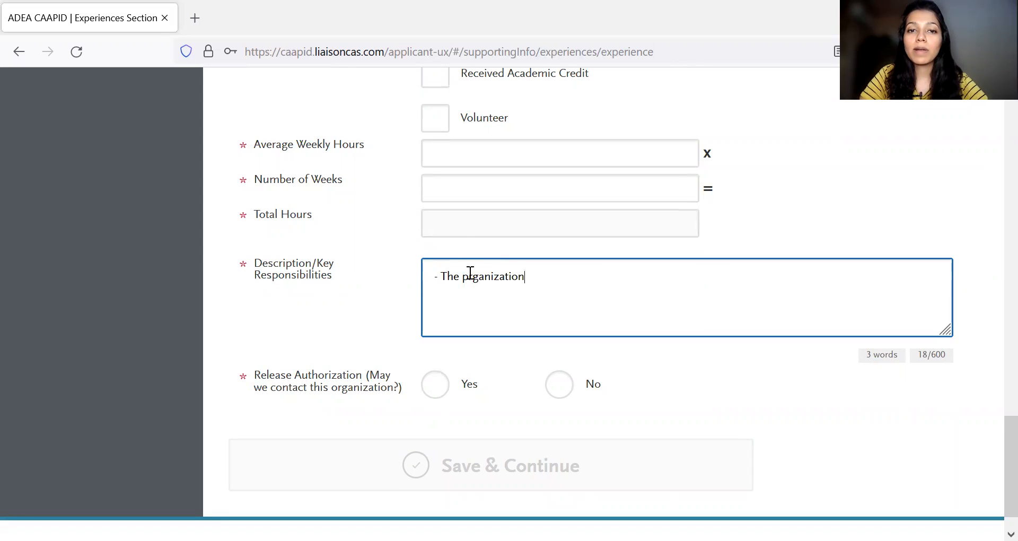
click(467, 277)
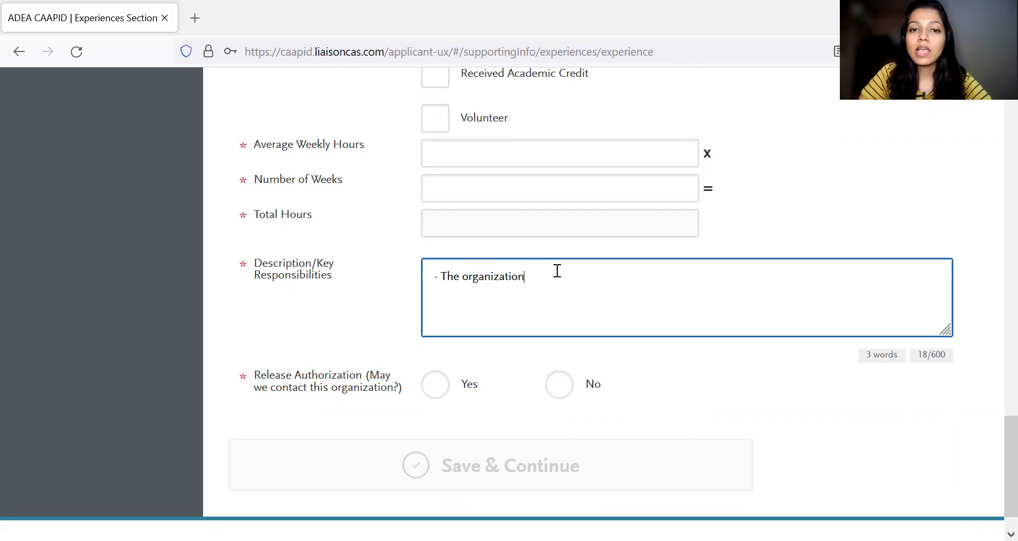
text(......)
key(Return)
text(-)
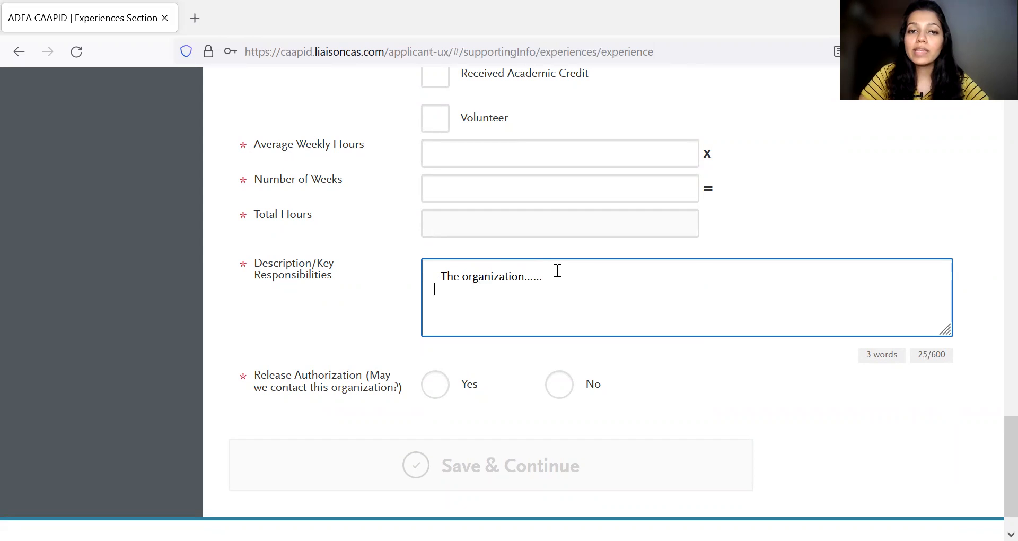
text( Role -)
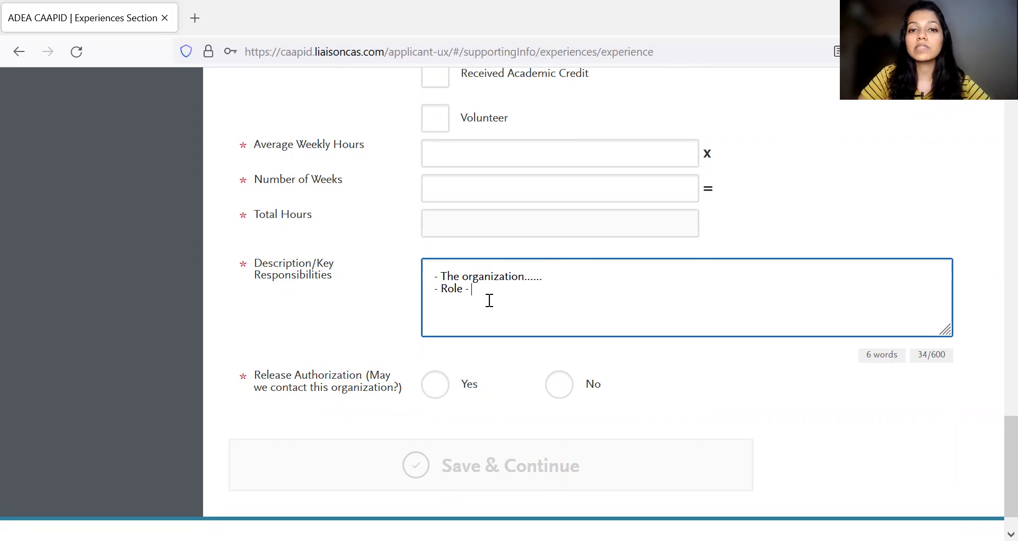
- Add "- What did you learn?" as the third description line and set Release Authorization to Yes
key(Return)
text(- Wh)
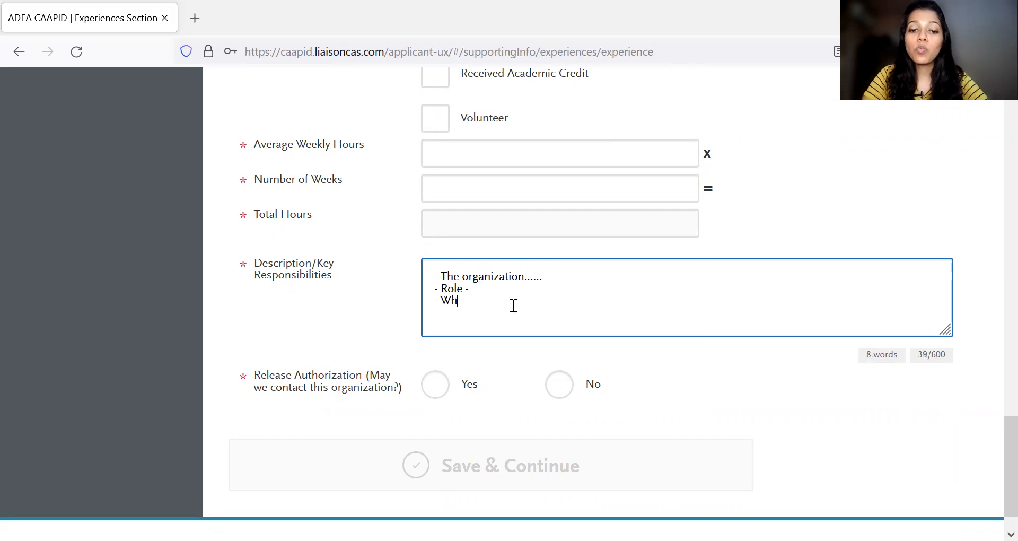
text(at did you exac)
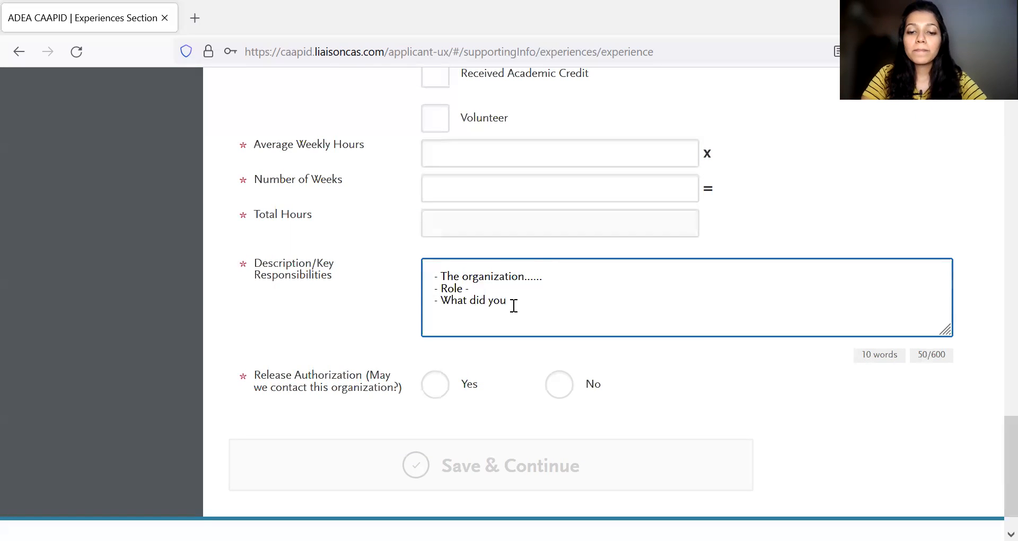
key(BackSpace)
key(BackSpace)
key(BackSpace)
key(BackSpace)
text(learn?)
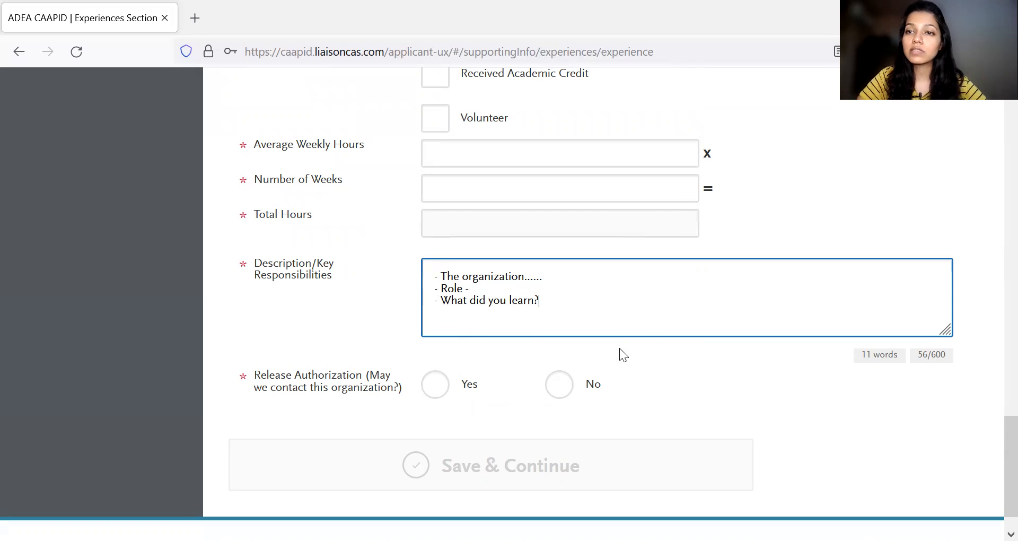
scroll(532, 357, down, 1)
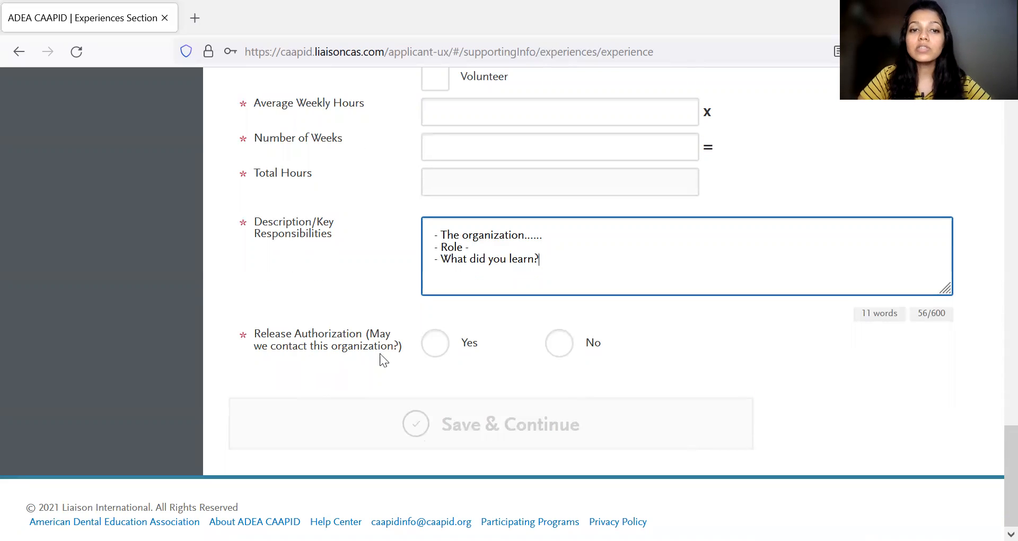
click(434, 352)
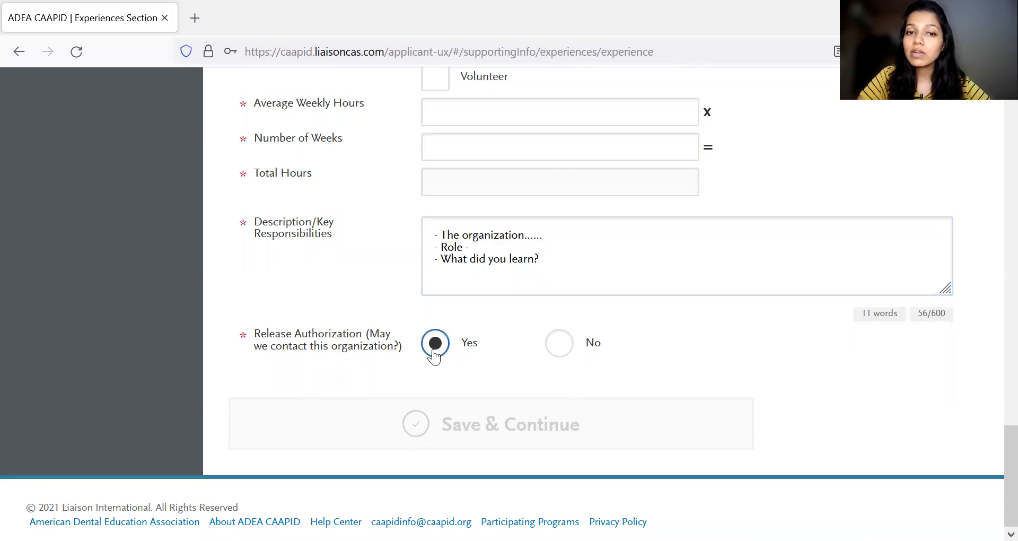
- Review the experience form again and look through the Experience Type options, keeping Dental Related Experience selected
scroll(509, 333, up, 10)
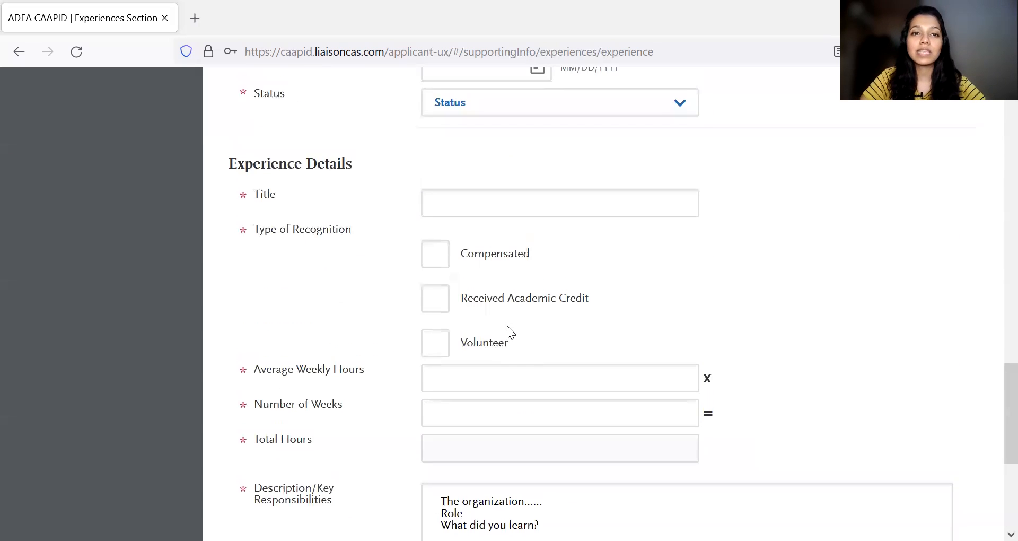
click(562, 316)
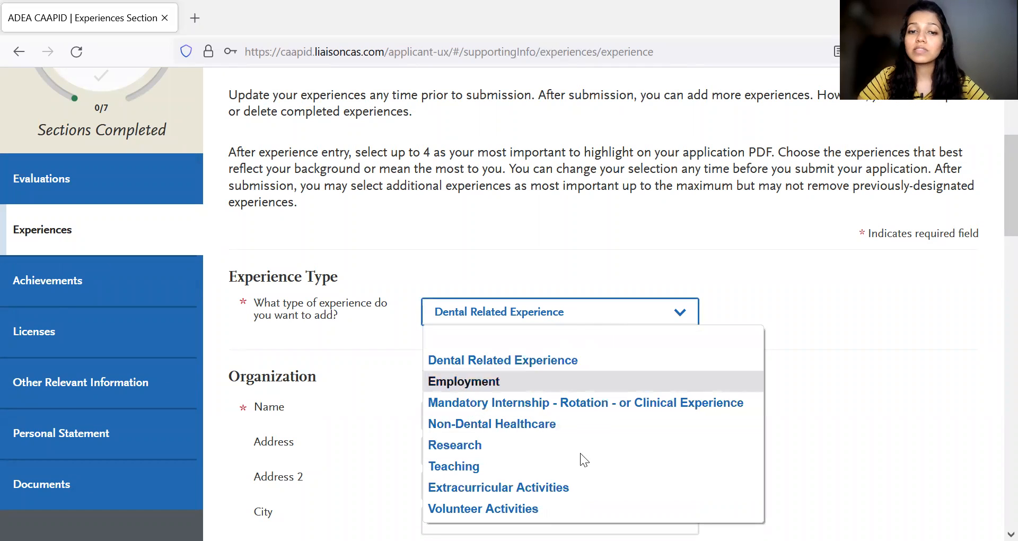
click(807, 365)
scroll(637, 471, down, 20)
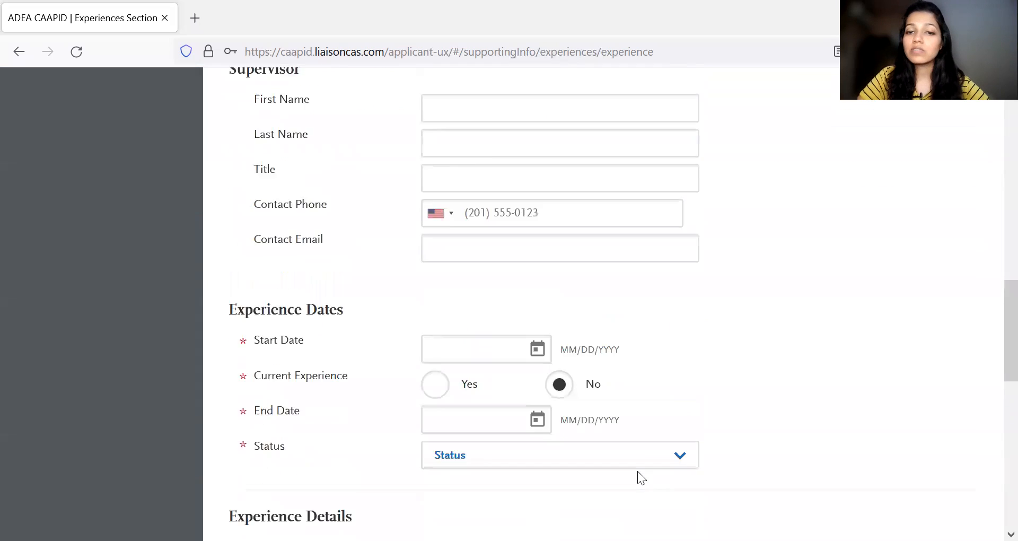
scroll(638, 471, up, 4)
scroll(637, 471, up, 15)
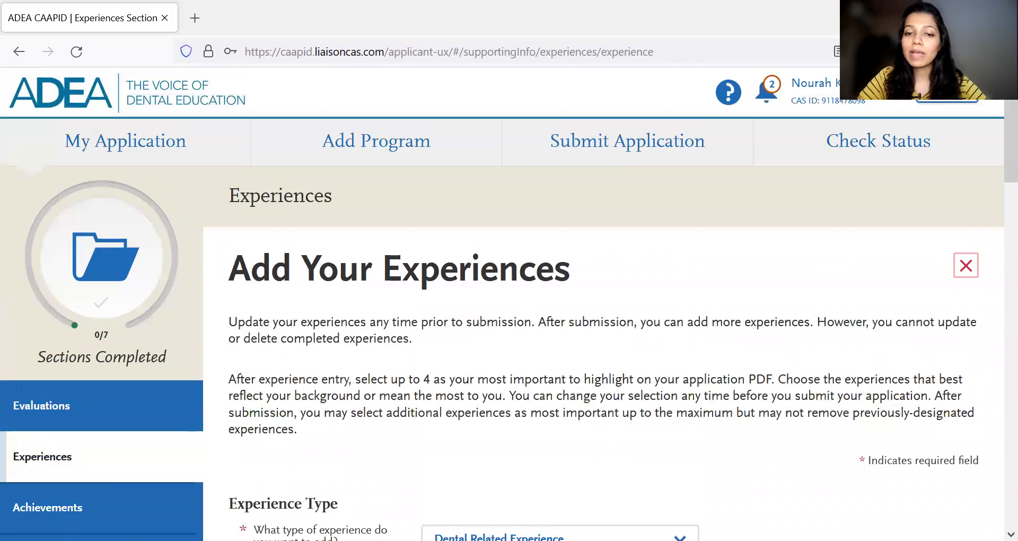
scroll(571, 375, down, 4)
click(559, 345)
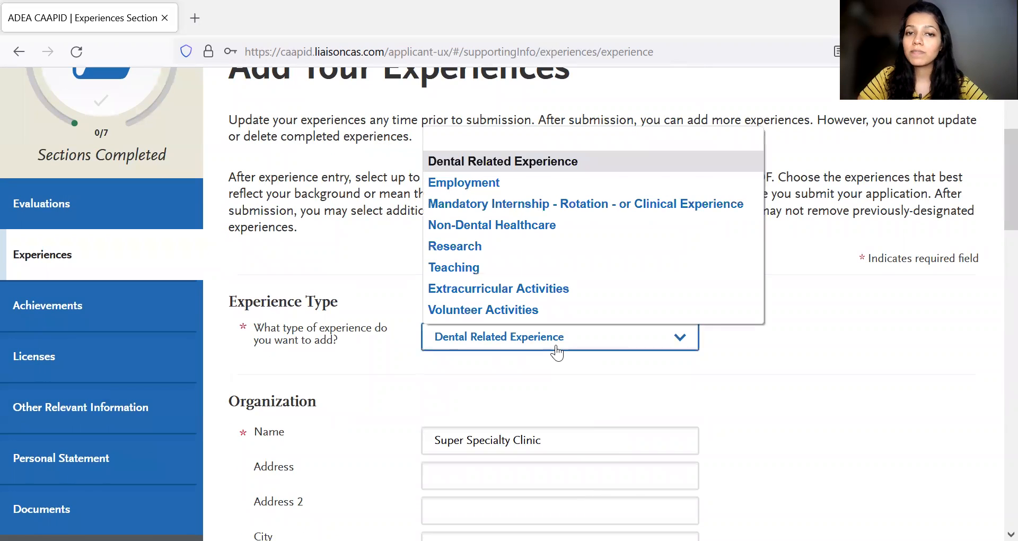
click(756, 351)
scroll(395, 387, down, 2)
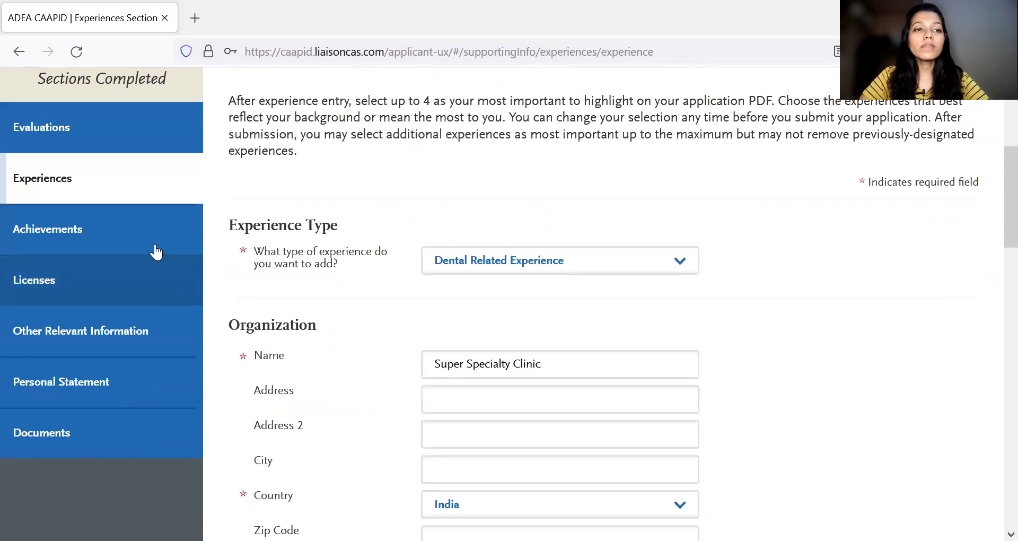
- Start a new achievement entry in the Achievements section and set its Type to Awards
click(155, 249)
scroll(592, 313, down, 3)
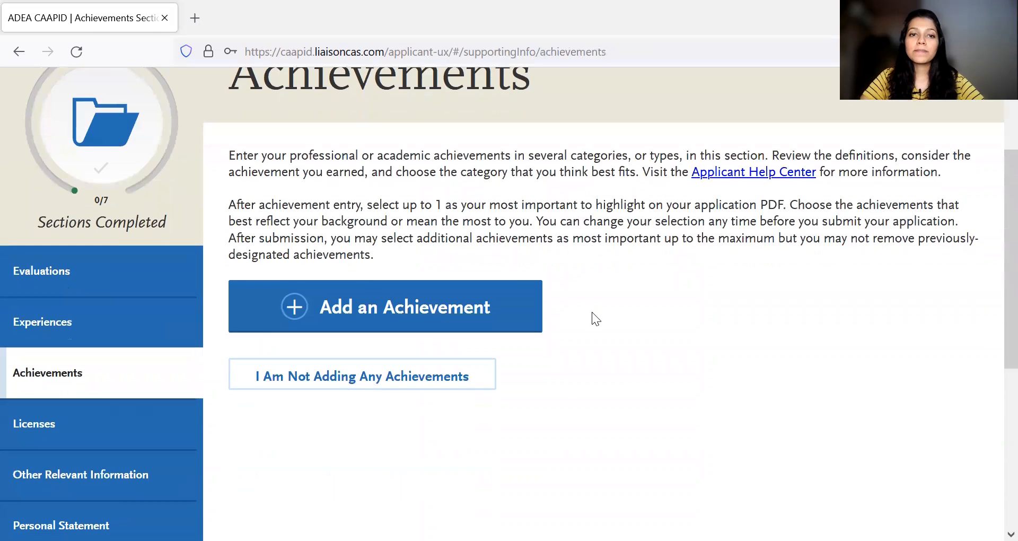
click(470, 260)
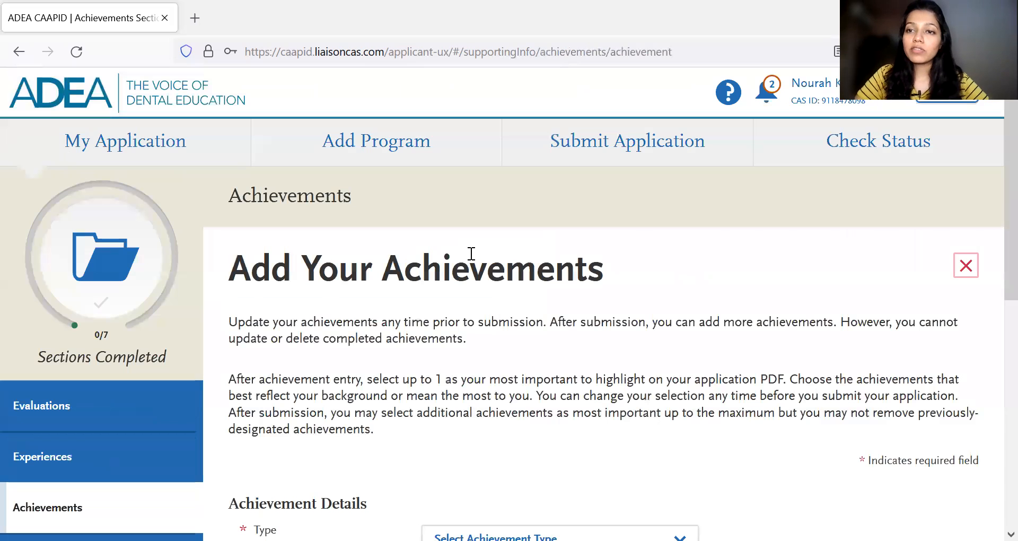
scroll(616, 319, down, 5)
click(650, 321)
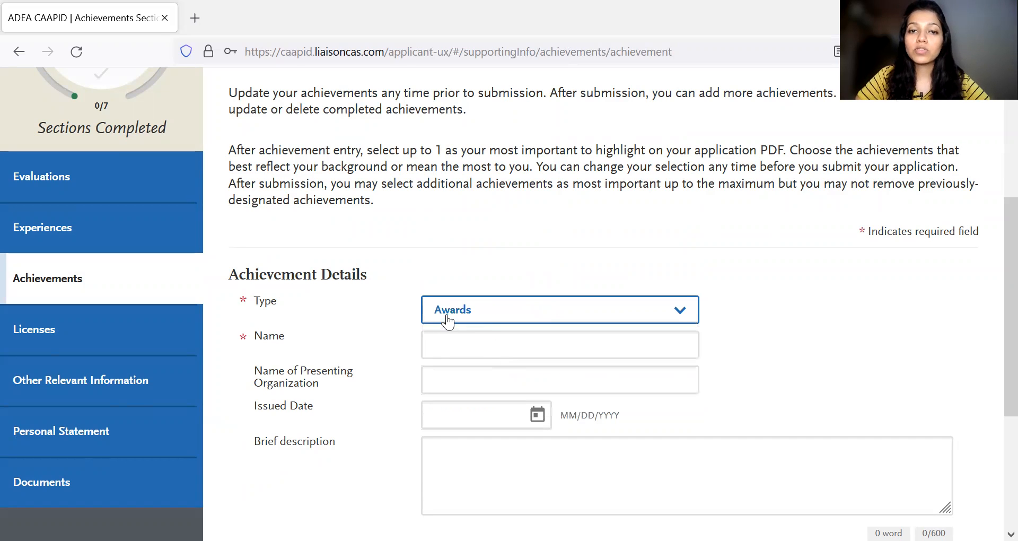
- Review the award's detail fields from Name to Brief description without filling them in
click(438, 351)
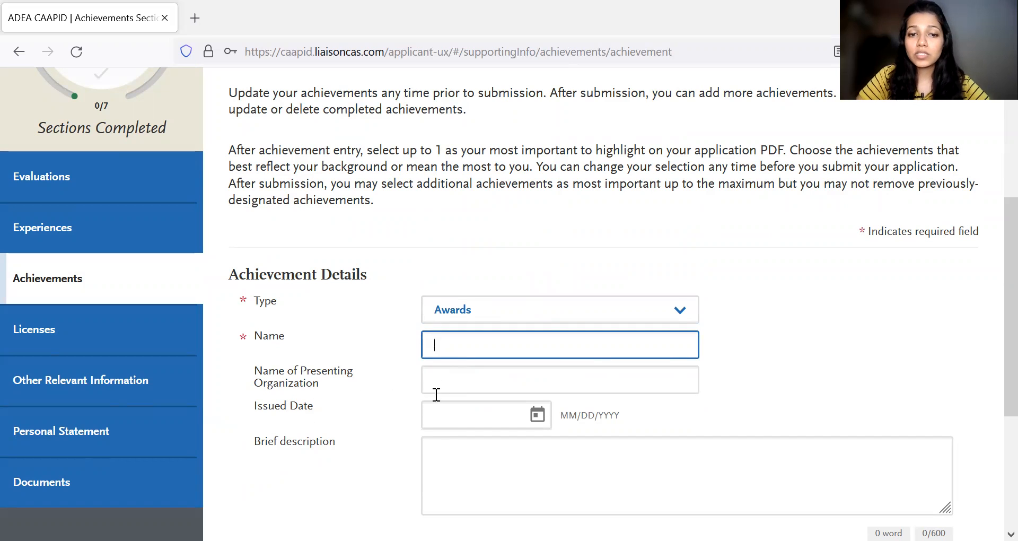
scroll(467, 404, down, 1)
click(462, 412)
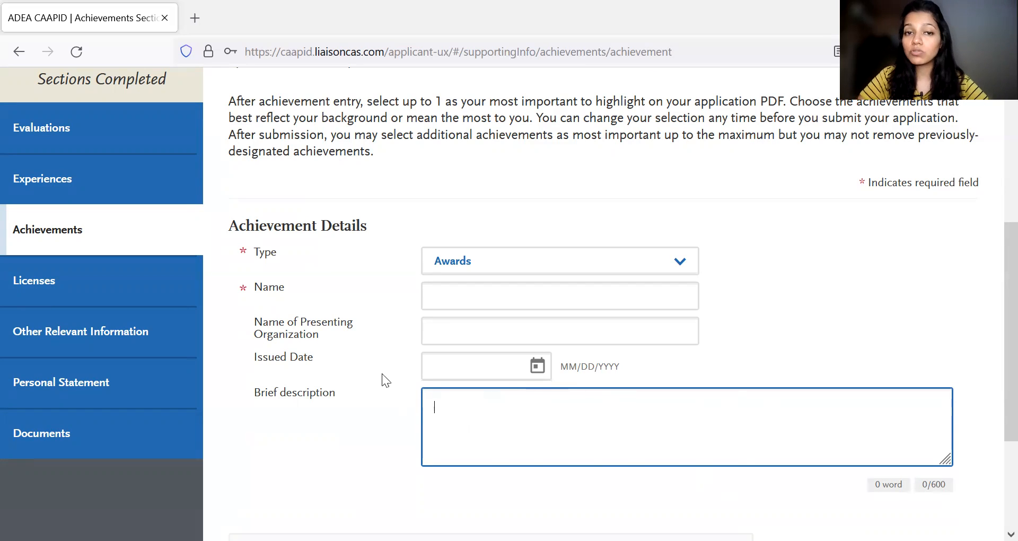
- Switch the achievement's Type to Presentations, and after that to Publications
click(523, 277)
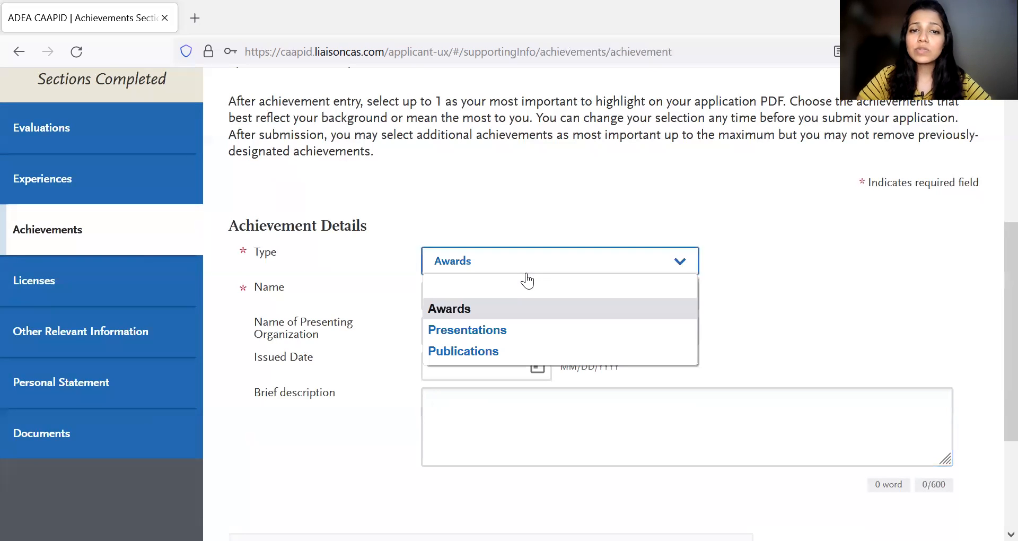
click(494, 333)
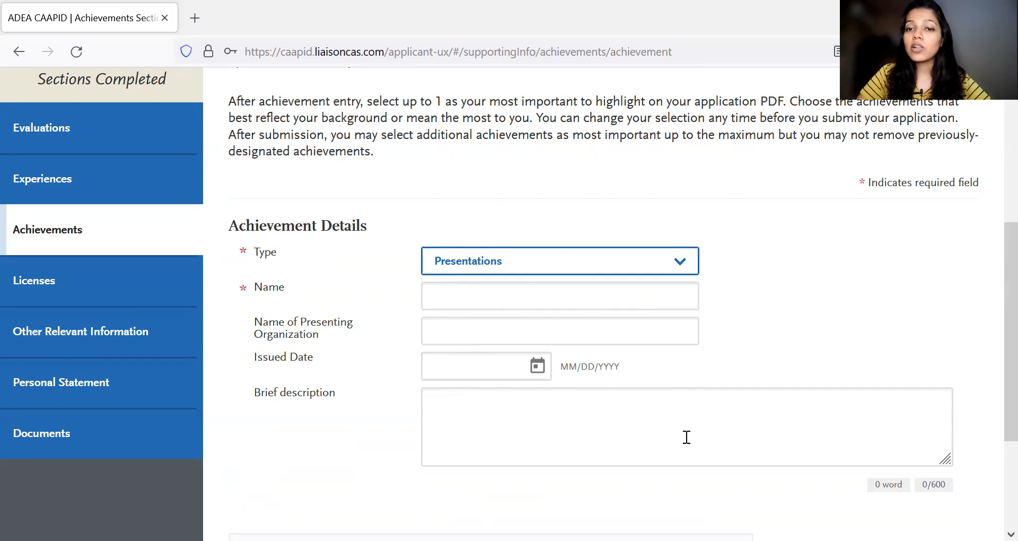
click(482, 273)
click(493, 352)
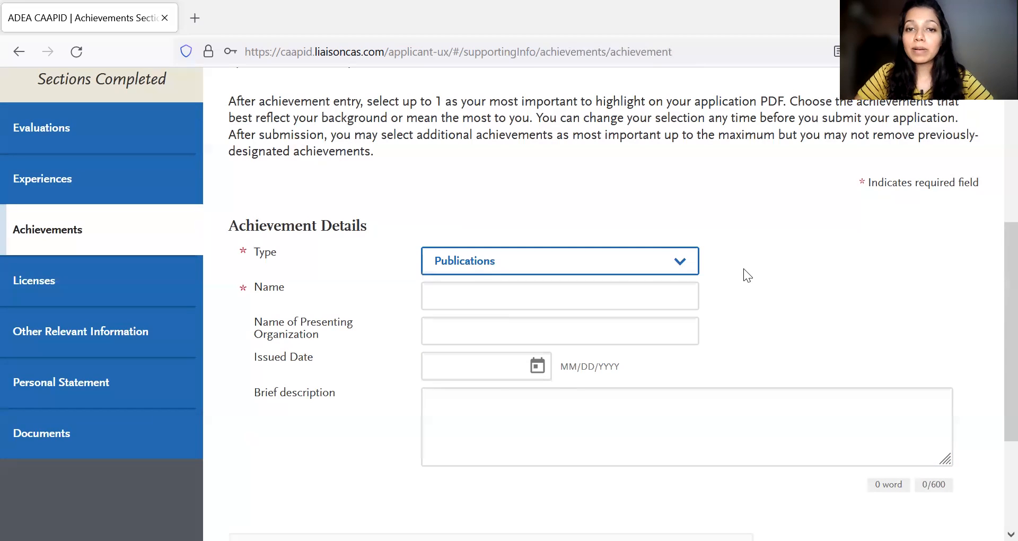
- Go over the Name and Brief description fields for a publication, leaving them blank
click(472, 408)
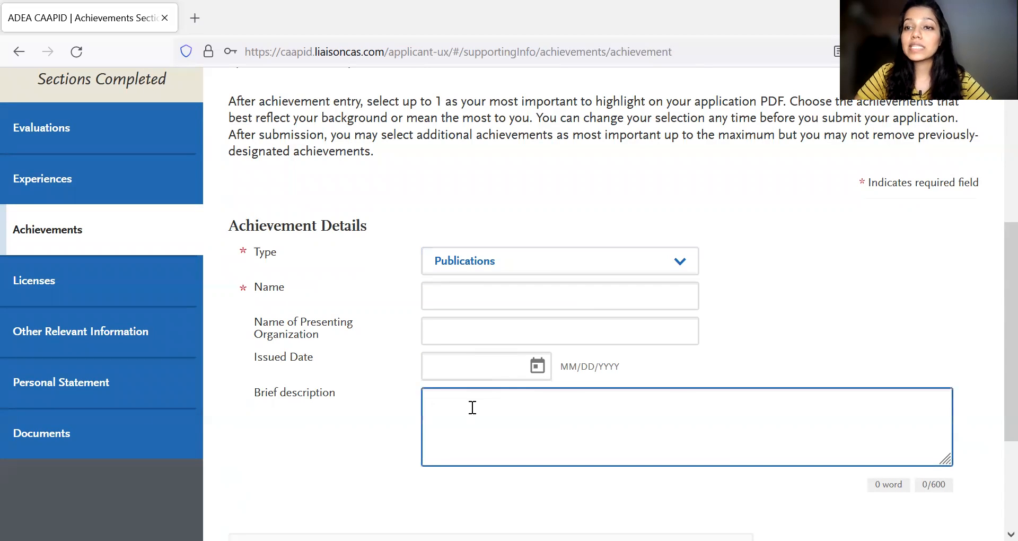
click(475, 292)
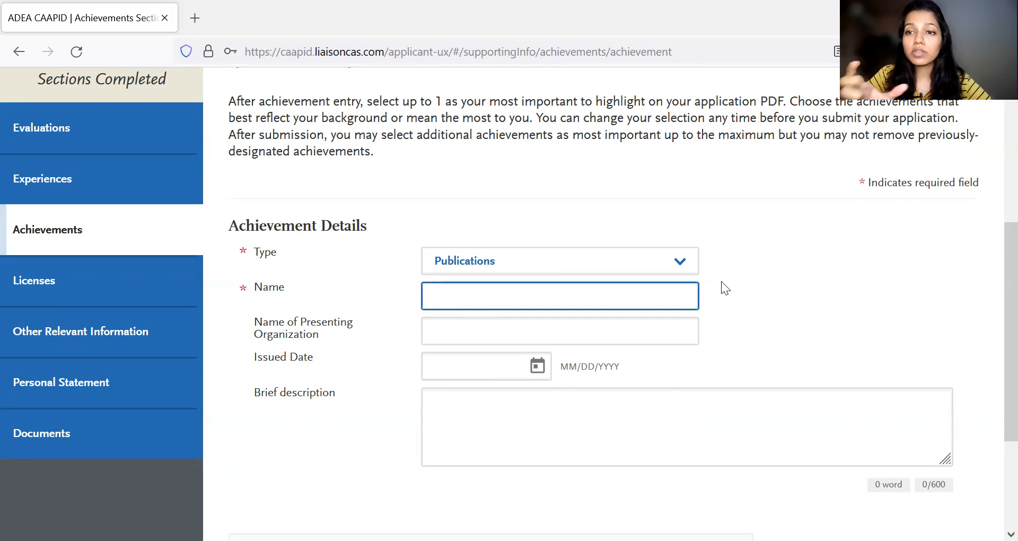
click(481, 407)
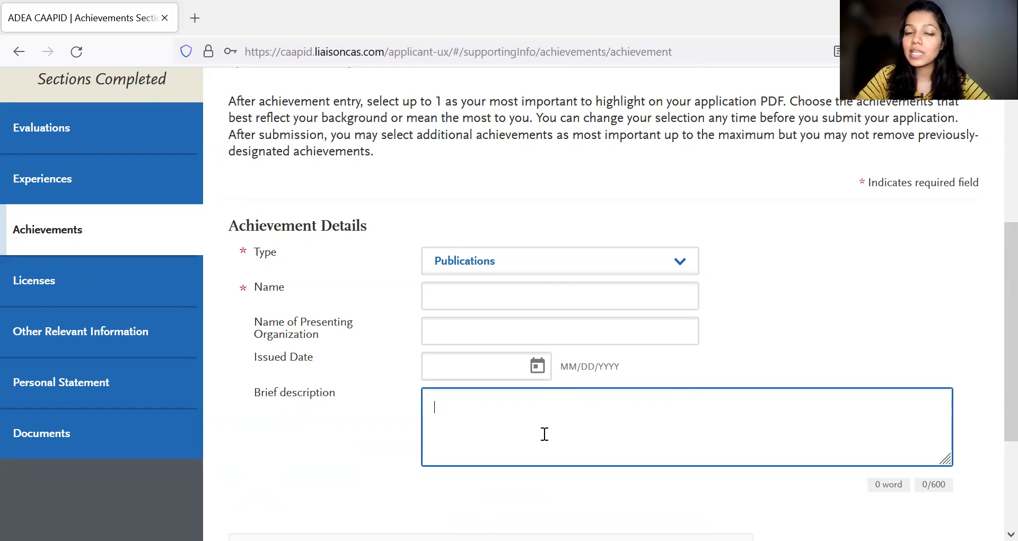
scroll(402, 320, down, 2)
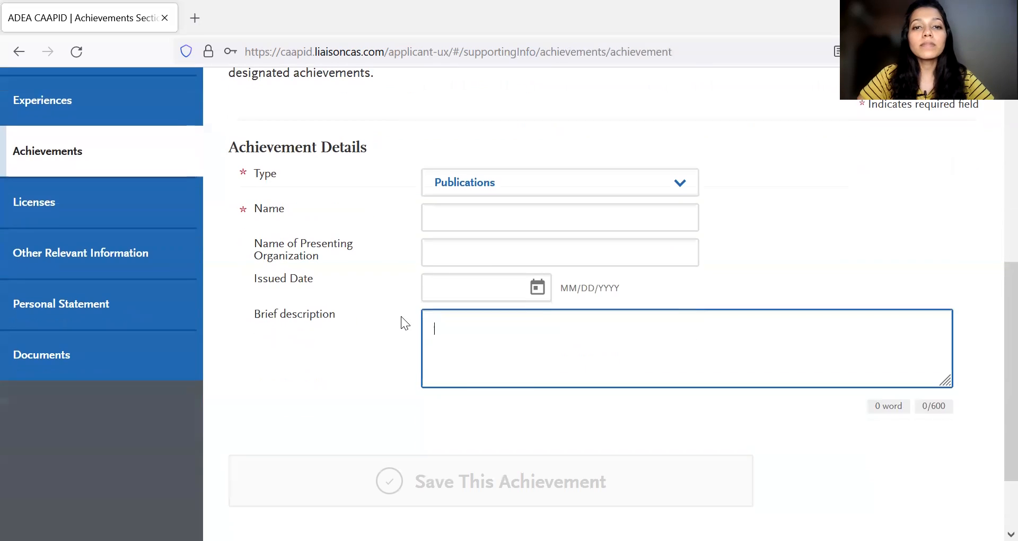
- Start a new entry in the Licenses section, set its Type to Dental License and place the cursor in the Number field
click(35, 206)
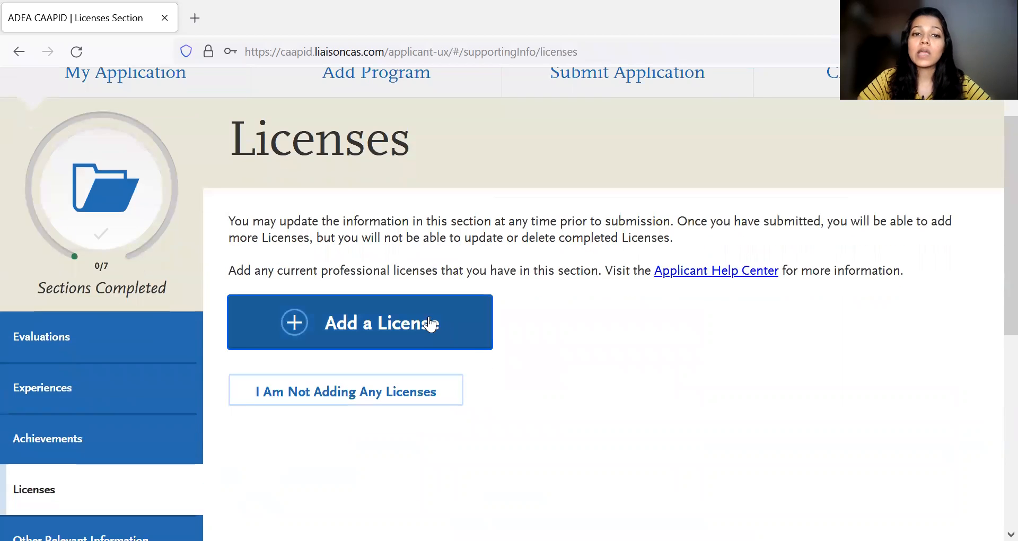
click(430, 323)
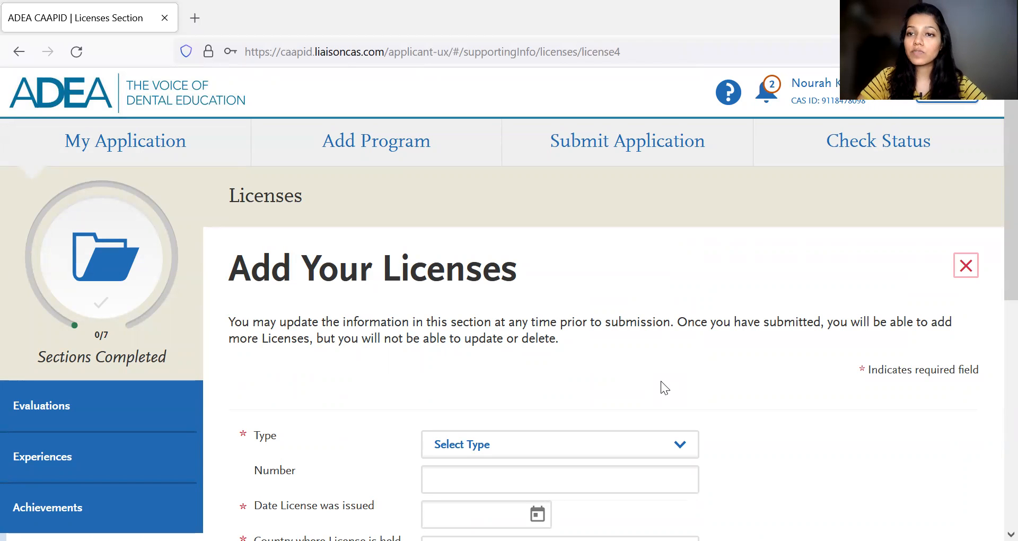
scroll(661, 380, down, 3)
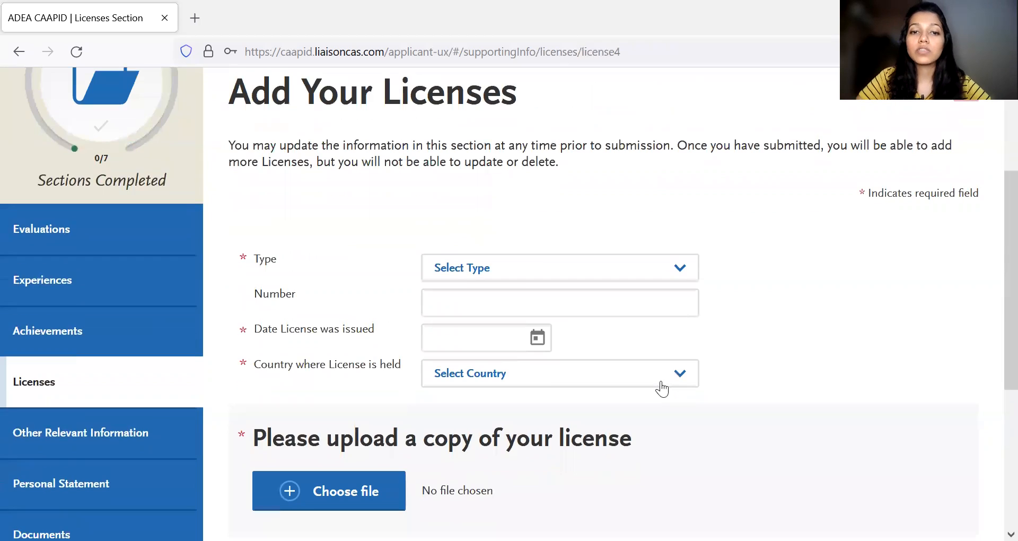
click(537, 284)
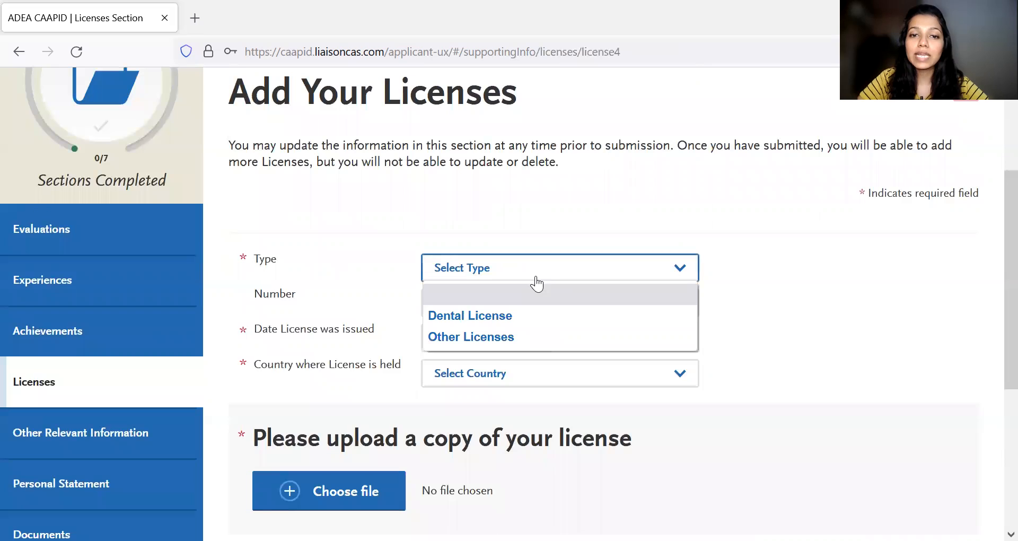
click(521, 316)
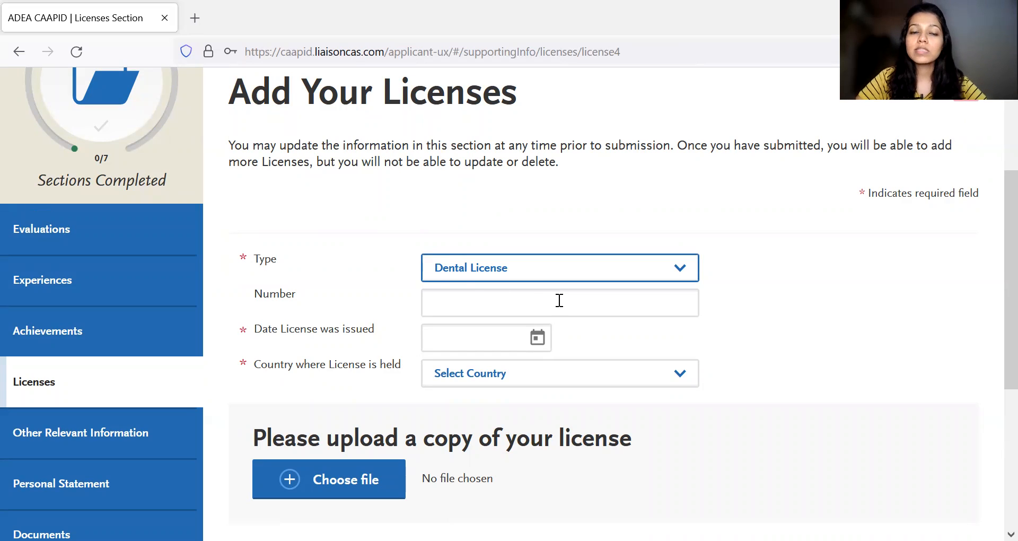
click(473, 302)
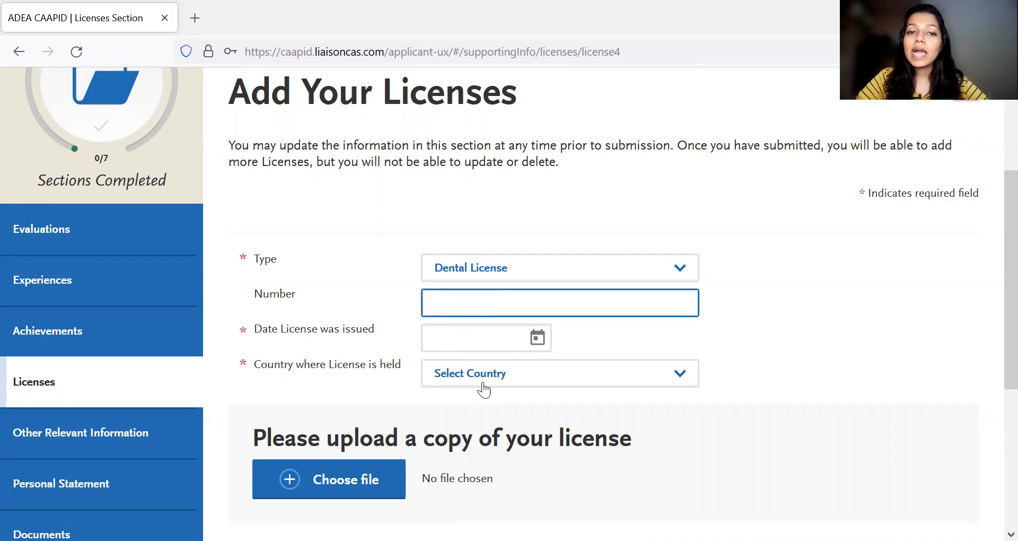
- Switch the license's Type to Other Licenses and place the cursor in the Type of License field
scroll(629, 377, down, 2)
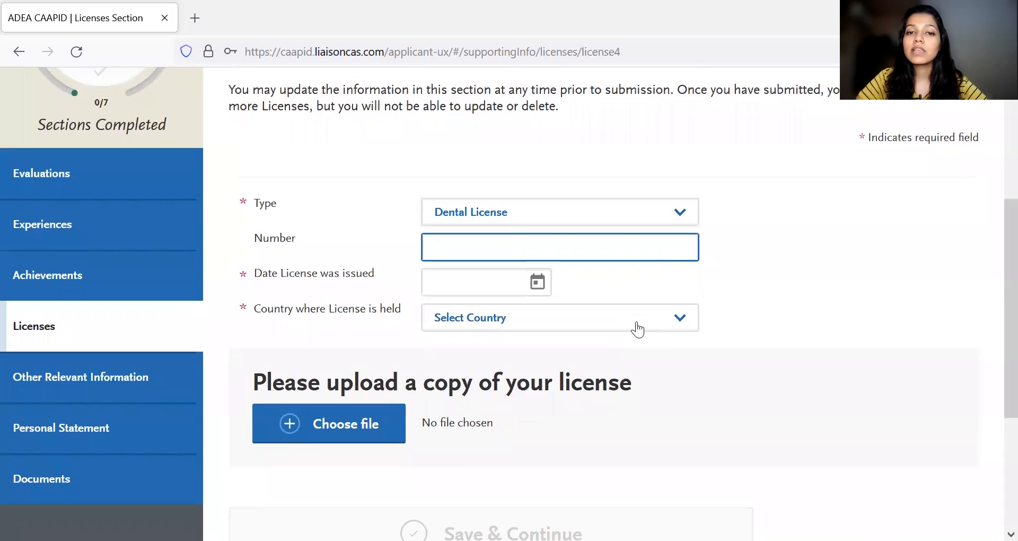
scroll(666, 285, down, 1)
click(614, 200)
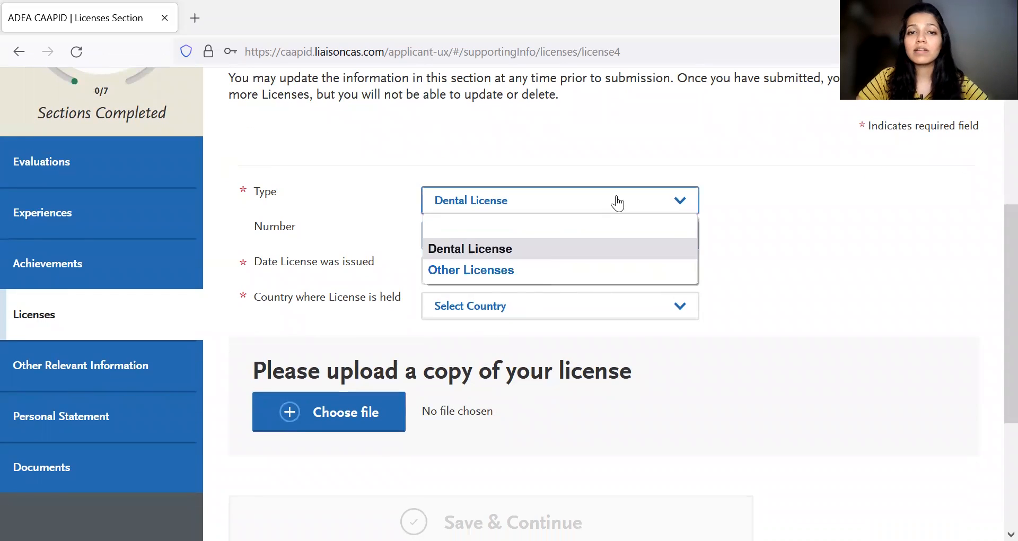
click(535, 271)
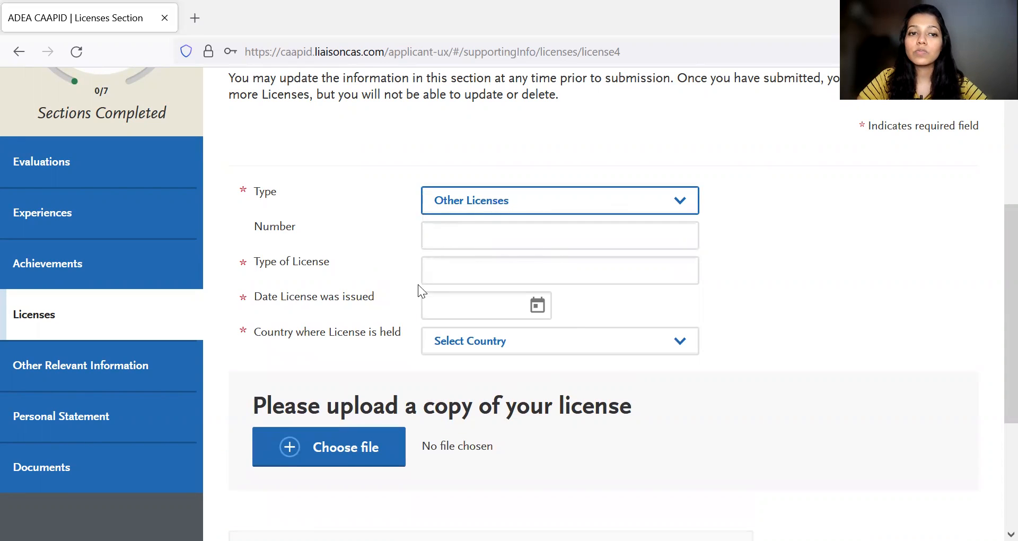
click(432, 271)
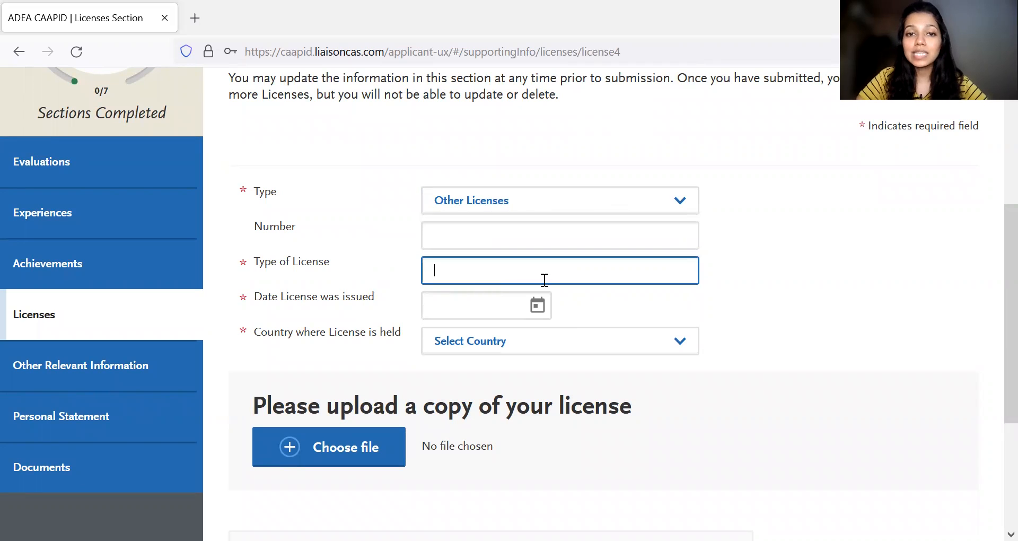
scroll(700, 264, down, 1)
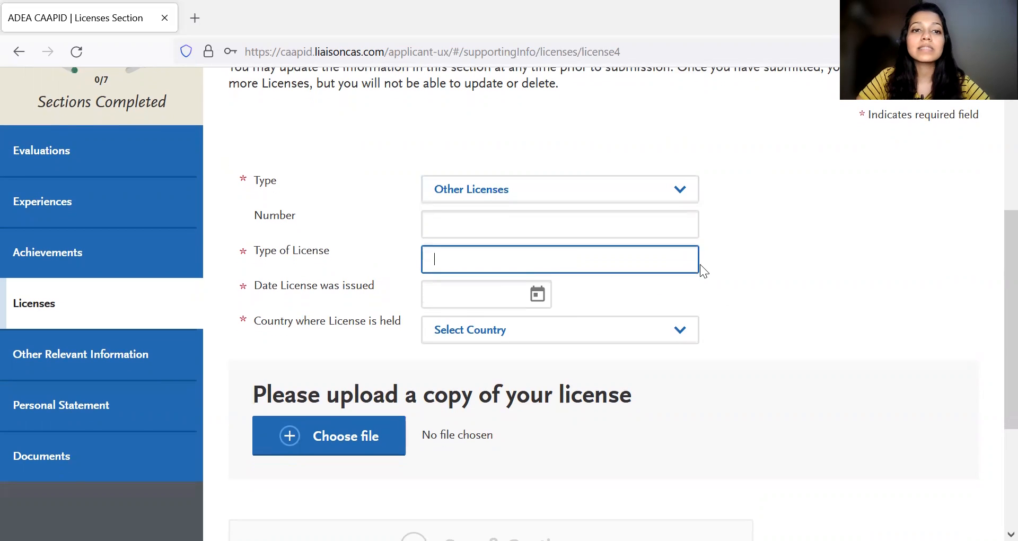
scroll(451, 307, down, 3)
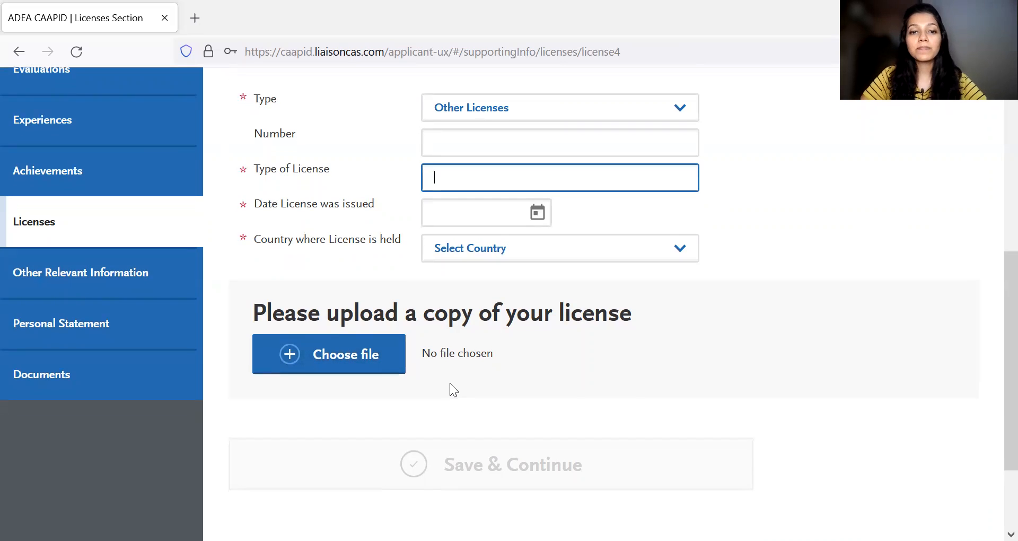
- Open the Other Relevant Information section and review its instructions and the text box for other experiences and credentials
scroll(425, 387, up, 3)
scroll(393, 393, down, 1)
click(113, 379)
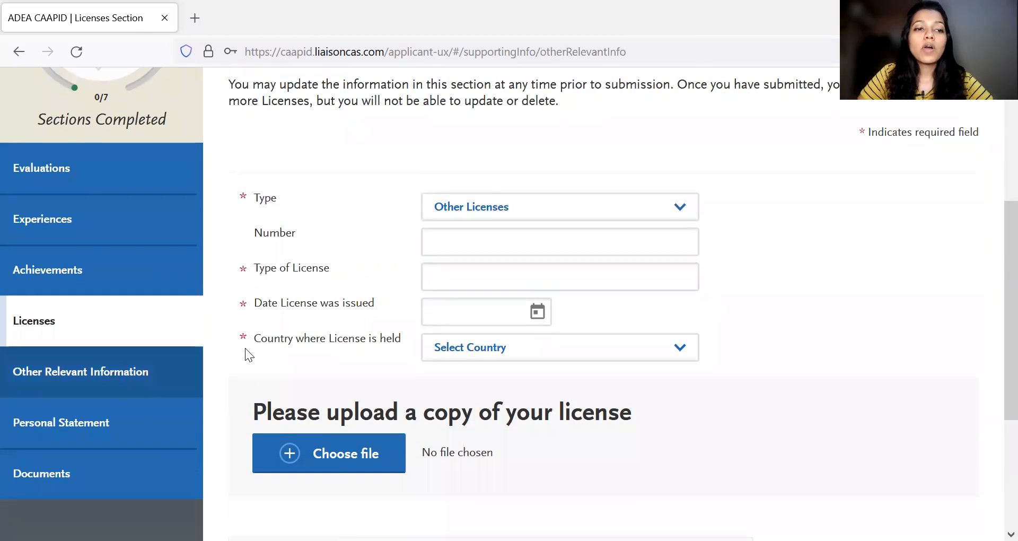
scroll(598, 372, down, 1)
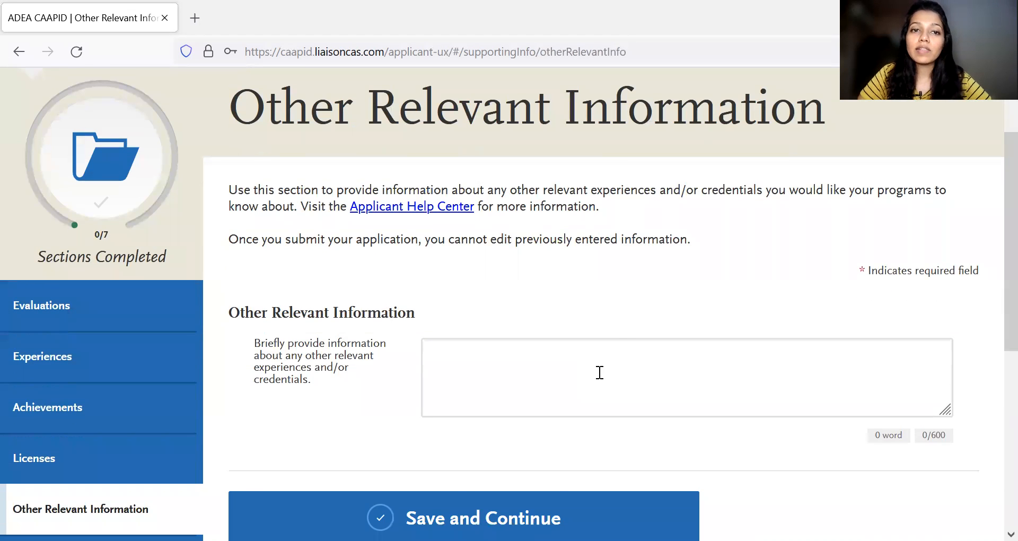
scroll(599, 372, up, 1)
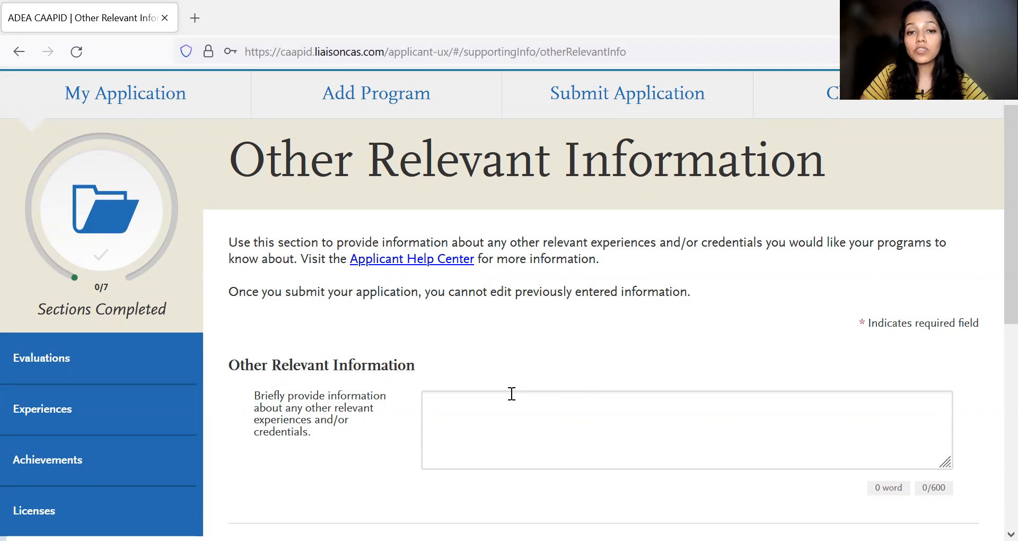
scroll(512, 393, down, 1)
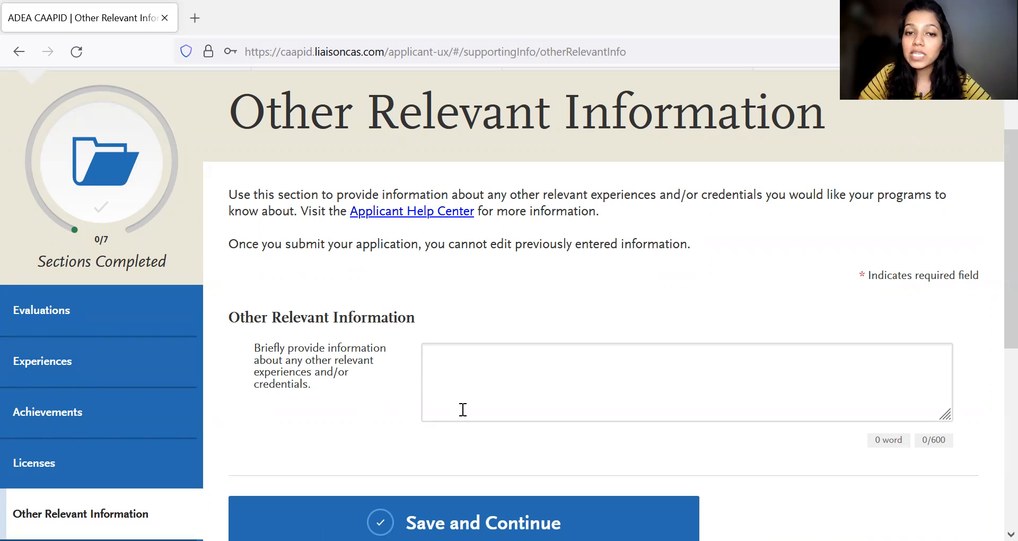
scroll(446, 368, down, 1)
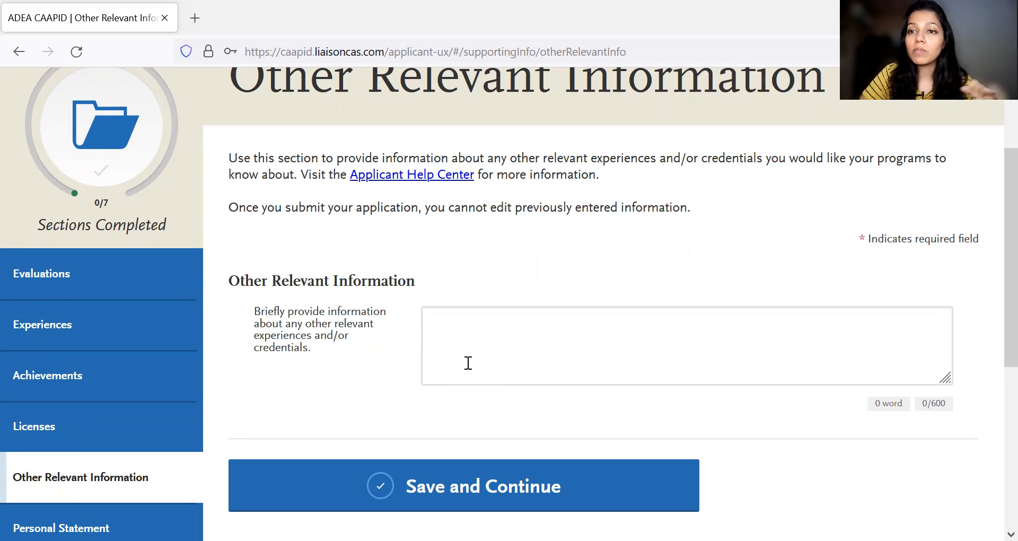
scroll(424, 365, down, 3)
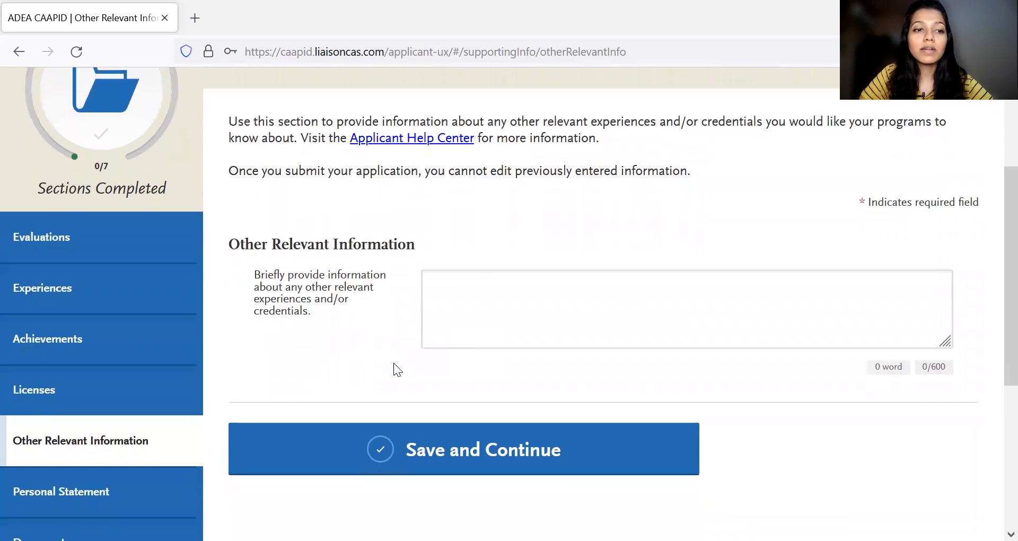
- Open the Personal Statement section and read its instructions, the essay prompt and the text box's length limit
click(126, 383)
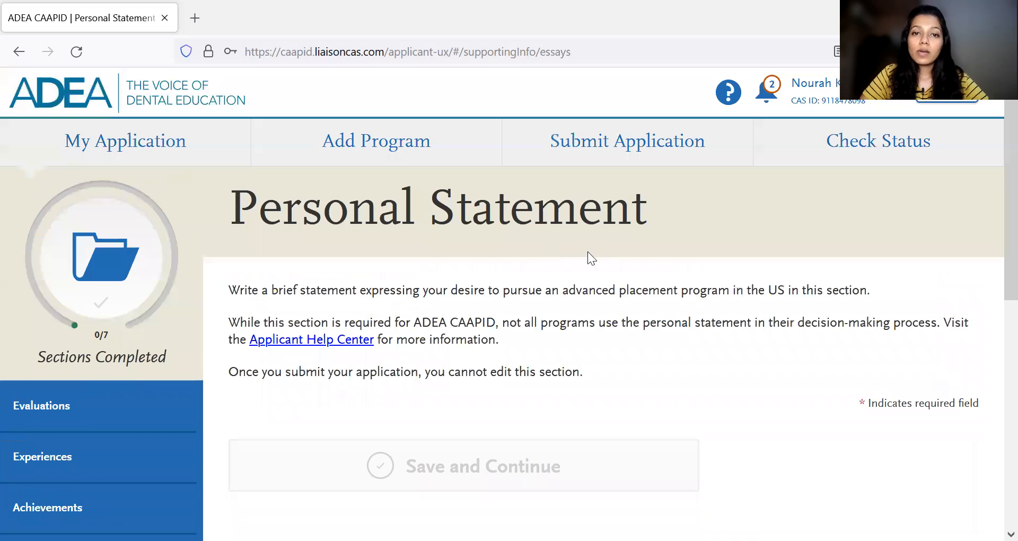
scroll(587, 251, down, 3)
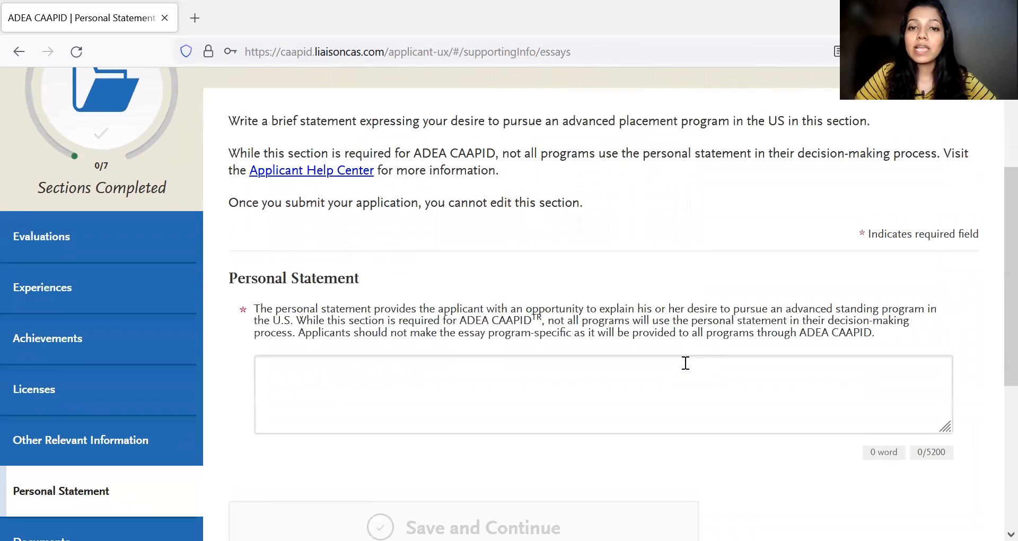
scroll(685, 366, up, 2)
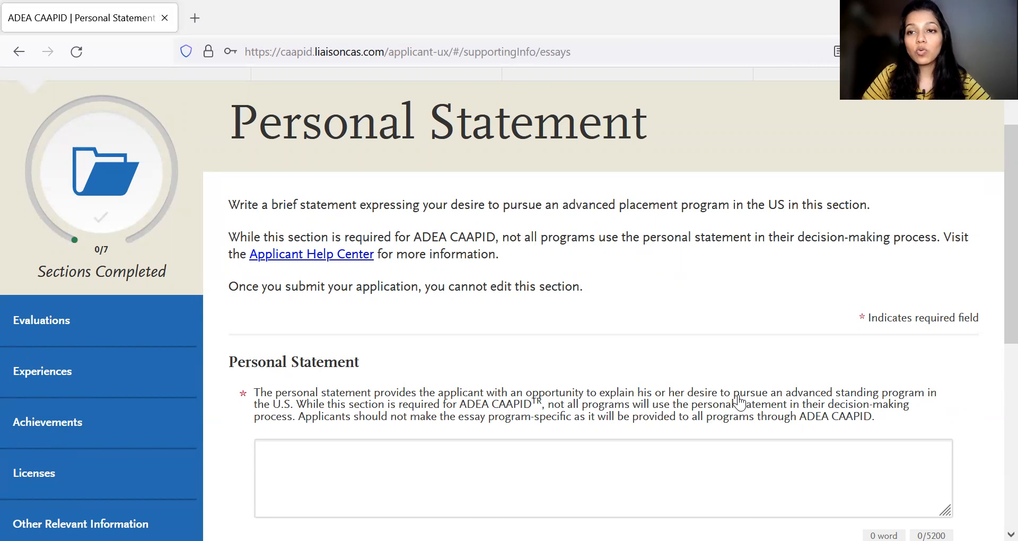
scroll(740, 403, down, 1)
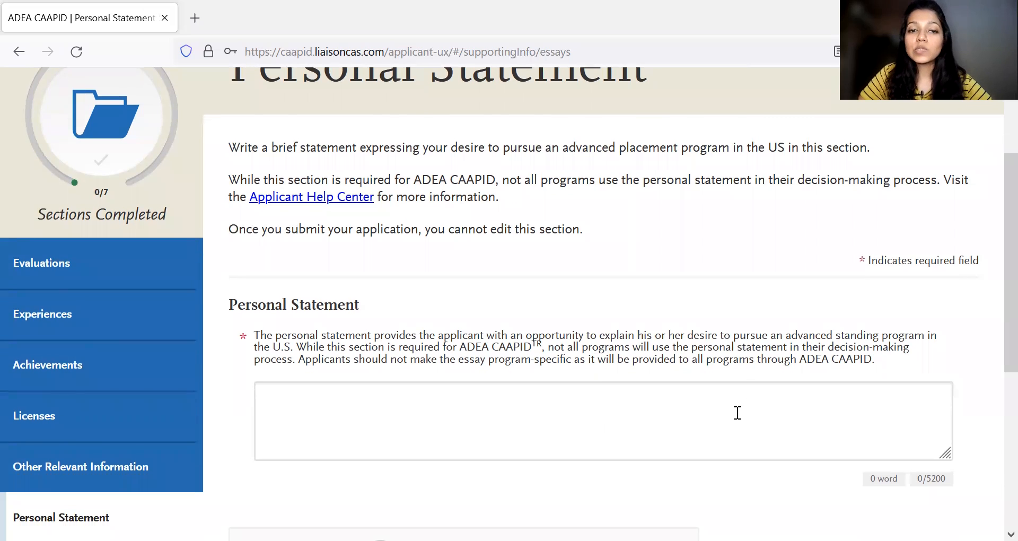
scroll(734, 412, down, 2)
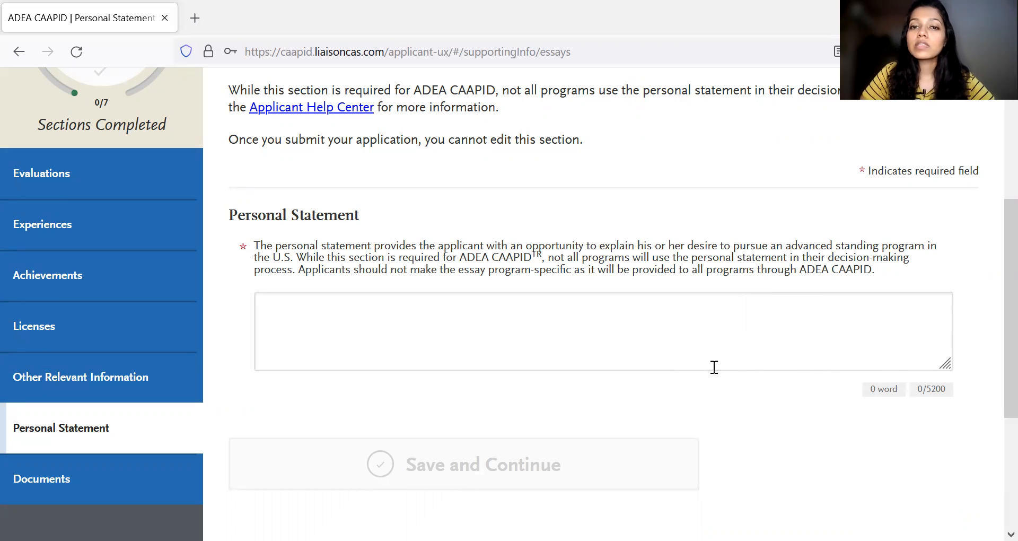
scroll(726, 318, down, 1)
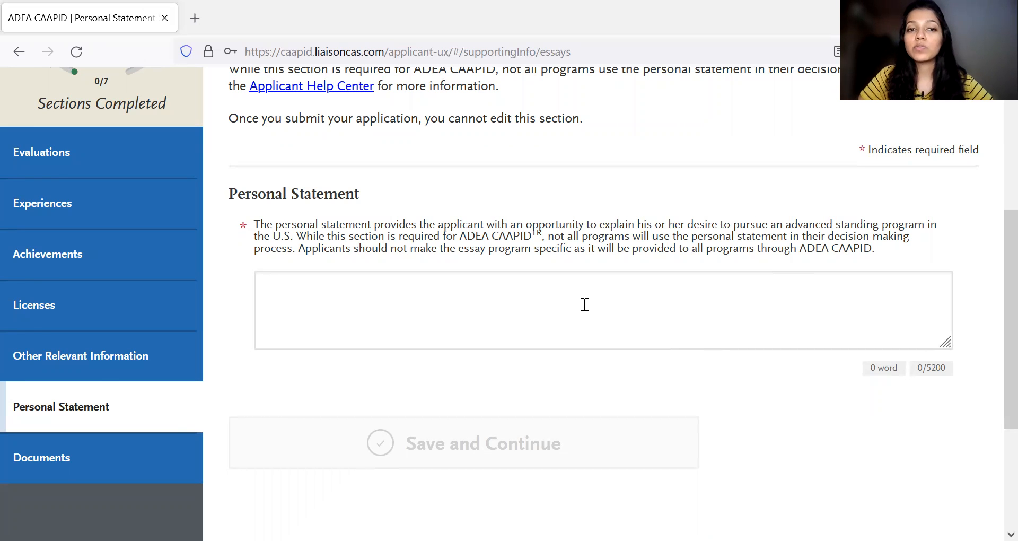
scroll(541, 302, up, 1)
scroll(541, 302, down, 1)
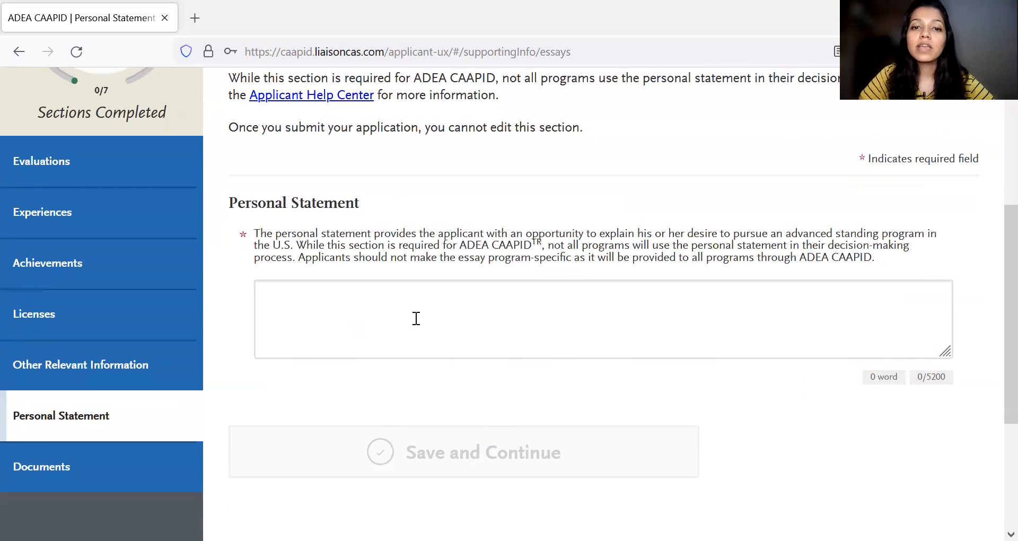
scroll(416, 318, down, 1)
scroll(417, 318, down, 1)
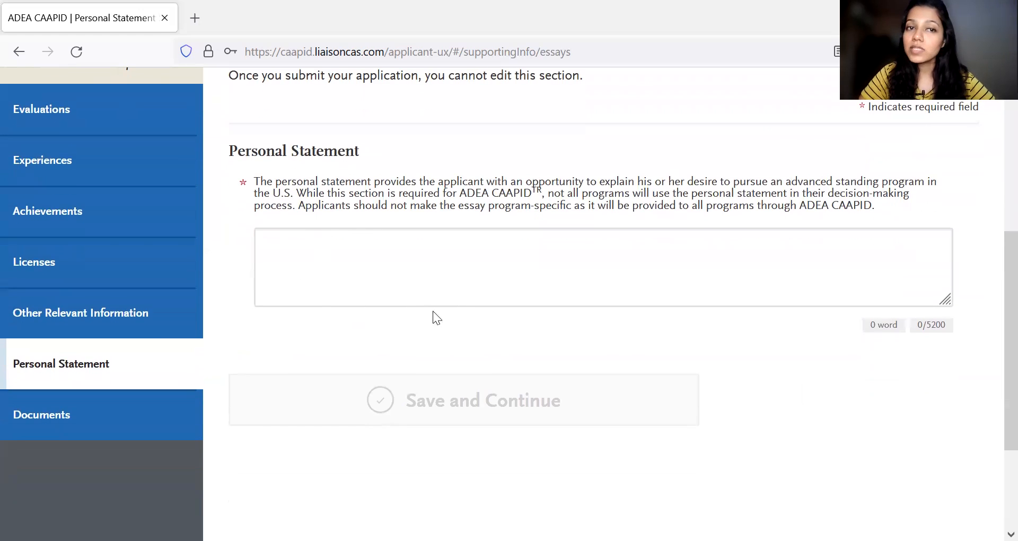
scroll(346, 262, up, 1)
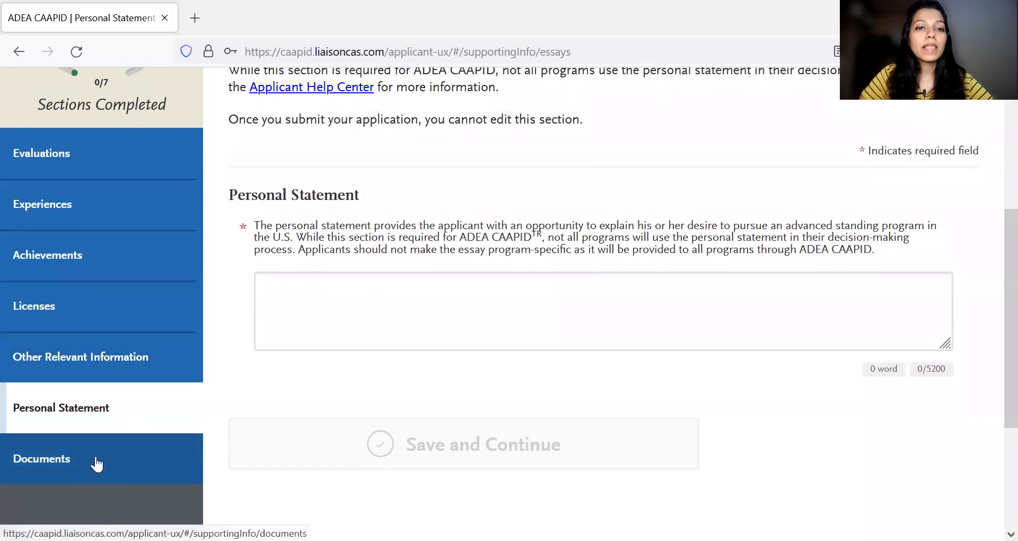
- Open the Documents section and review the upload tips and the Dental Degree Diploma upload slots
click(97, 464)
scroll(514, 351, down, 4)
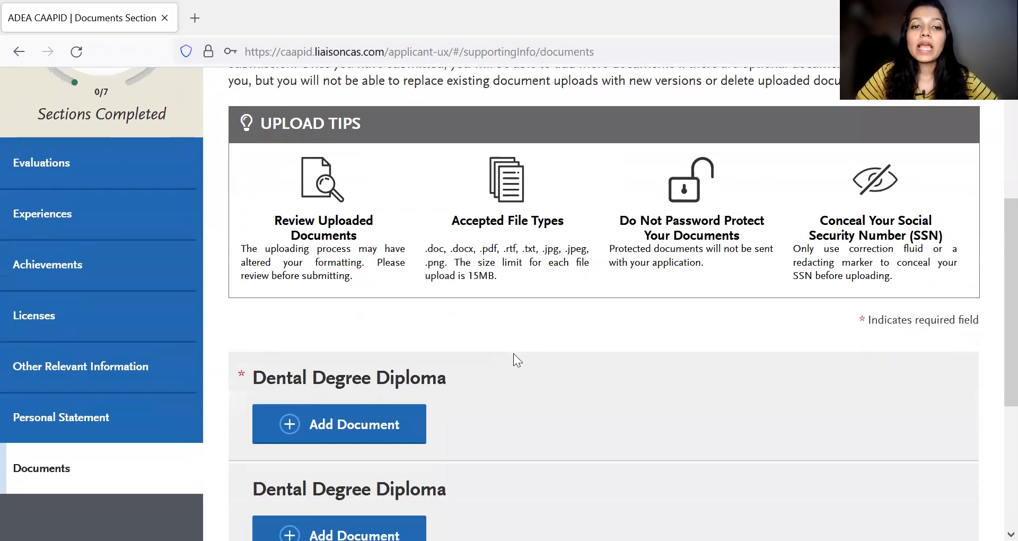
scroll(513, 354, up, 2)
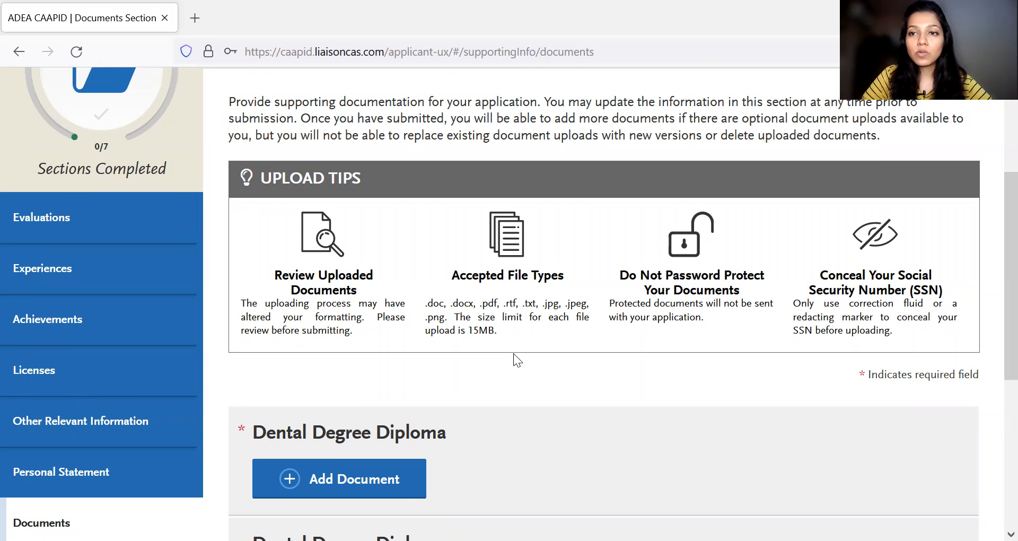
scroll(514, 360, down, 1)
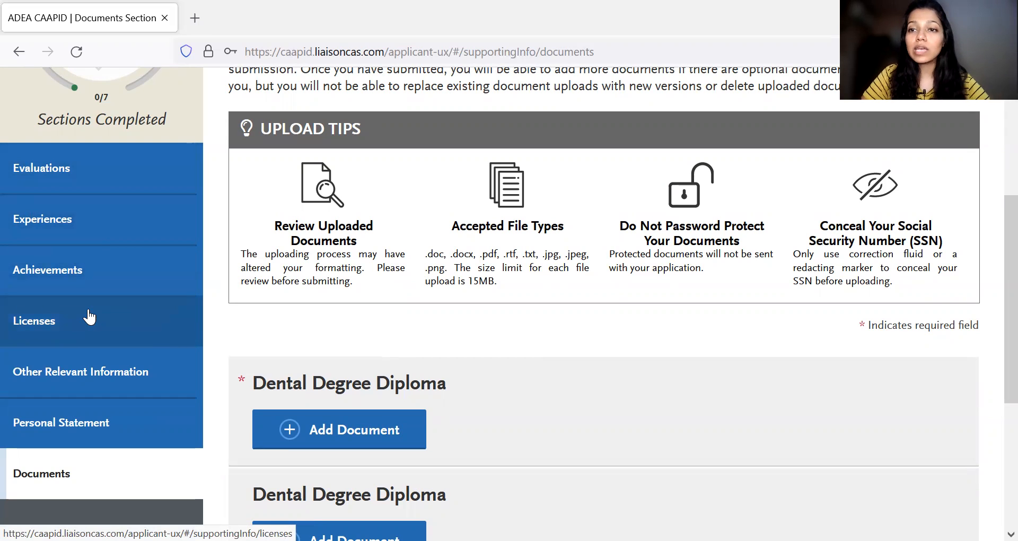
scroll(355, 290, down, 2)
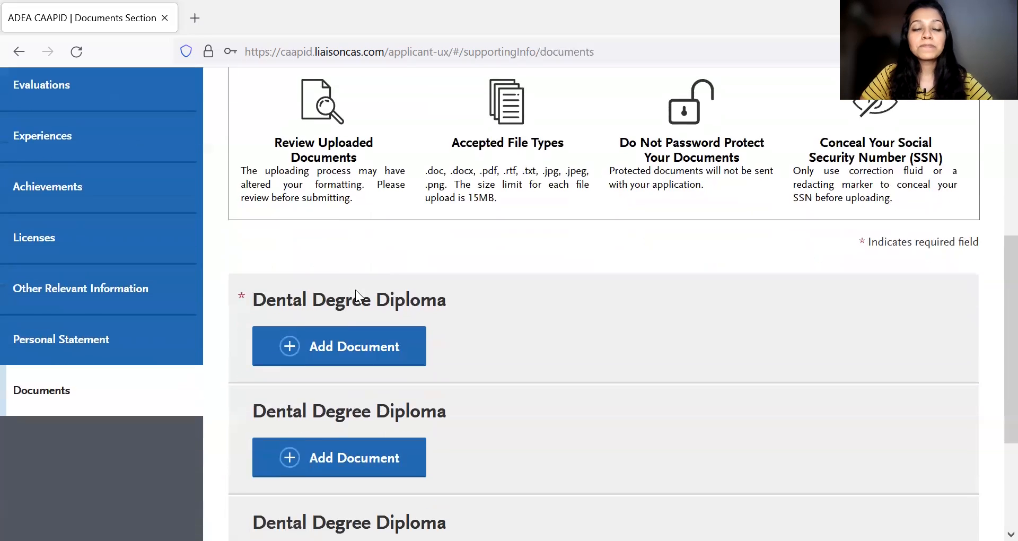
scroll(480, 288, down, 1)
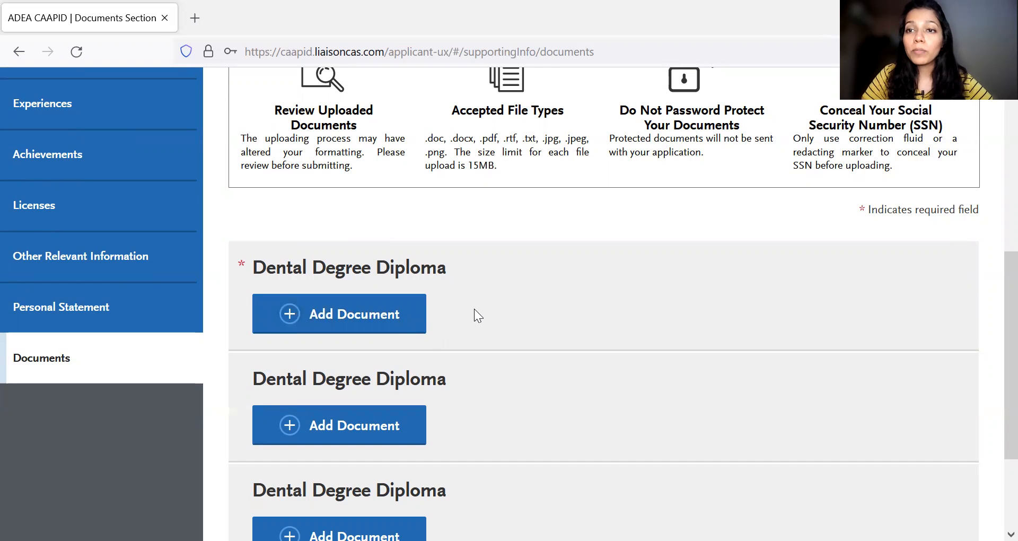
scroll(475, 312, down, 3)
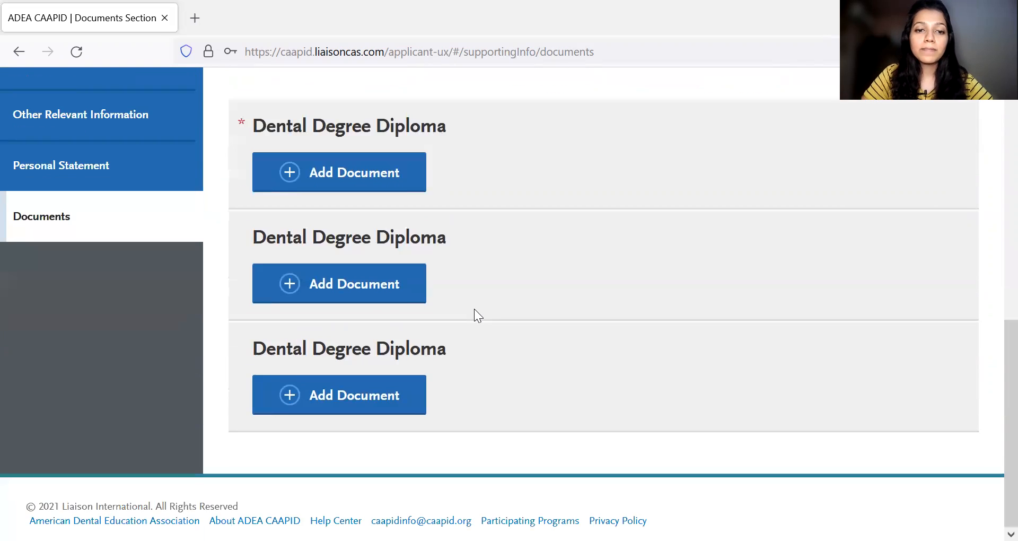
- Return to the My Application dashboard and look over the application's sections and their progress
scroll(475, 313, up, 10)
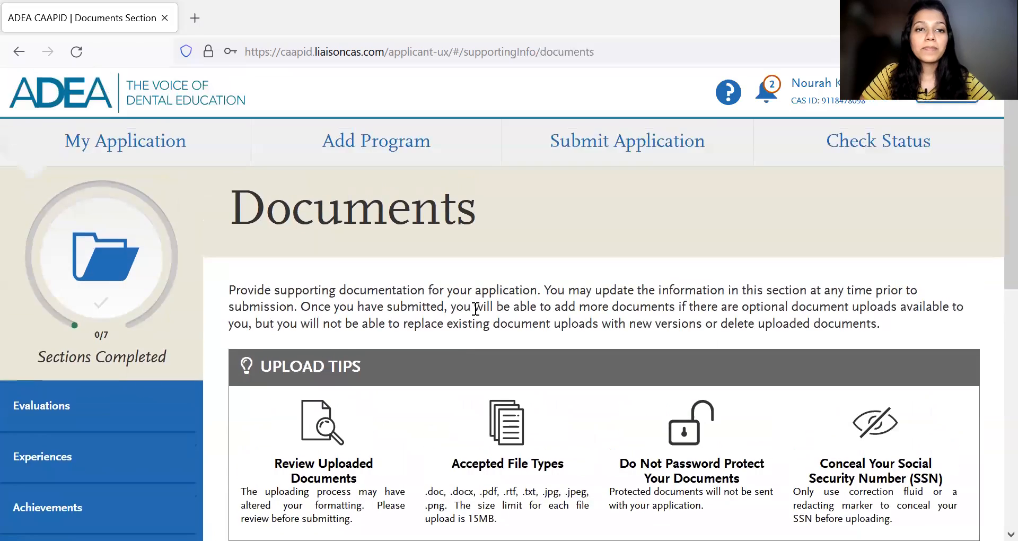
click(141, 136)
scroll(593, 268, down, 4)
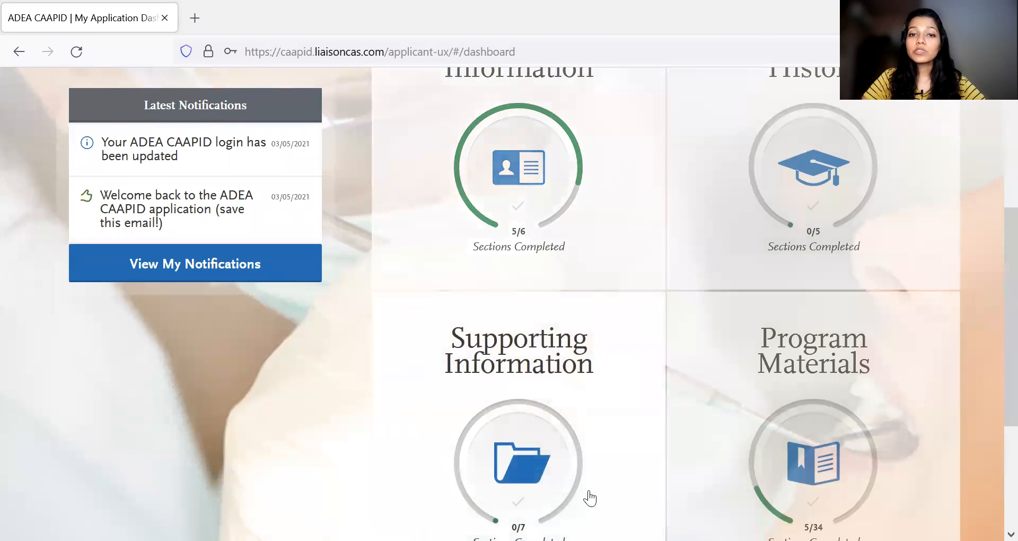
scroll(578, 400, up, 2)
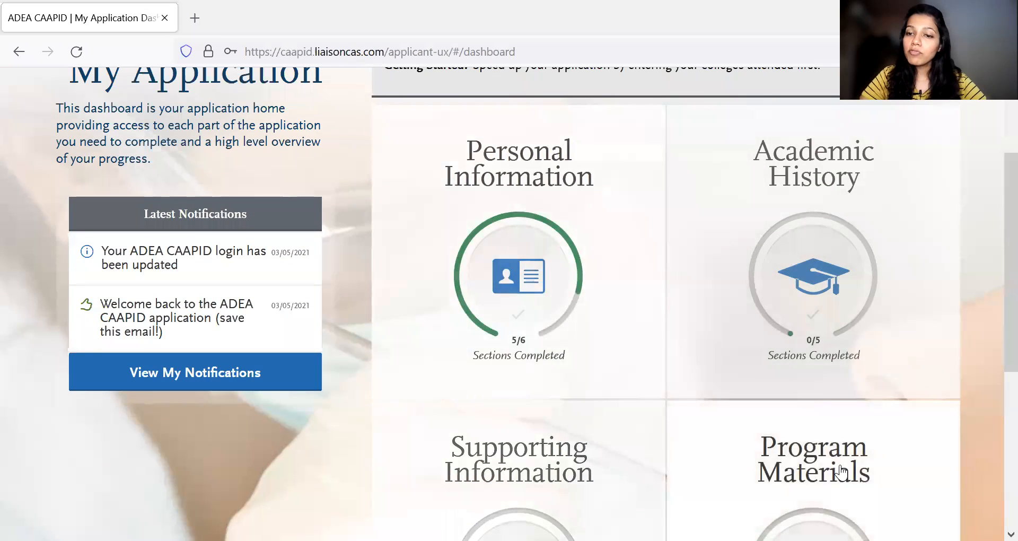
scroll(693, 361, up, 2)
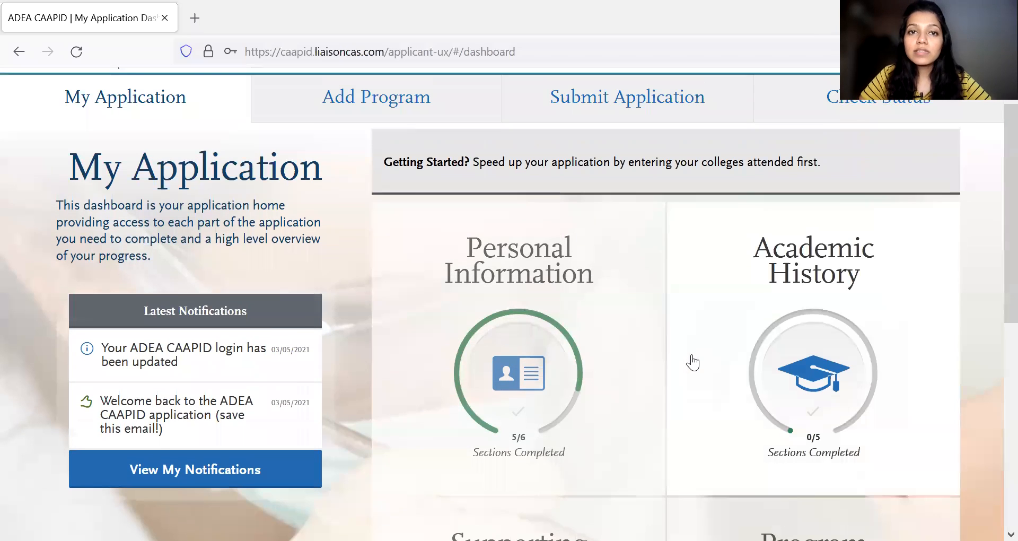
- Open the Add Program page and look through the whole list of available programs, their start terms and deadlines
click(406, 96)
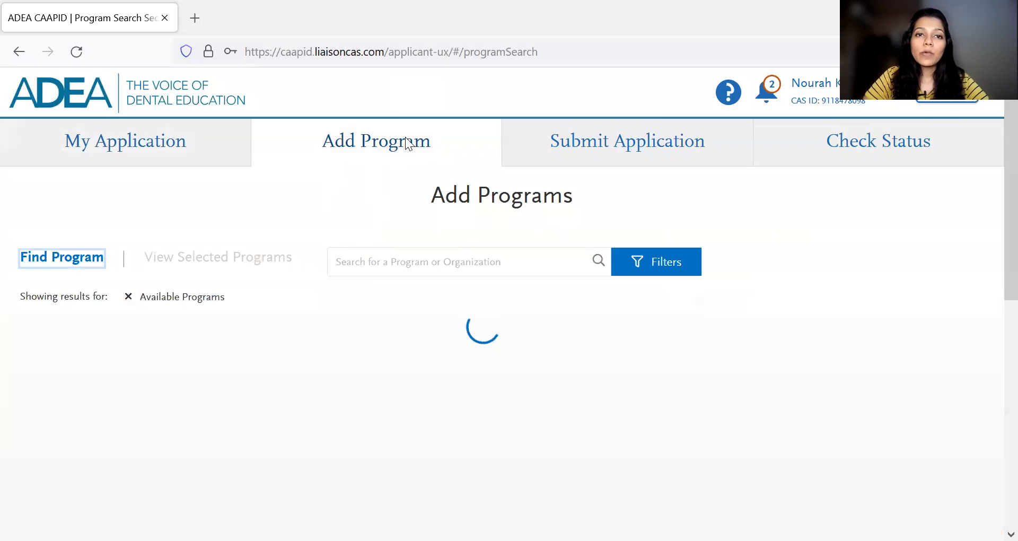
scroll(448, 436, down, 5)
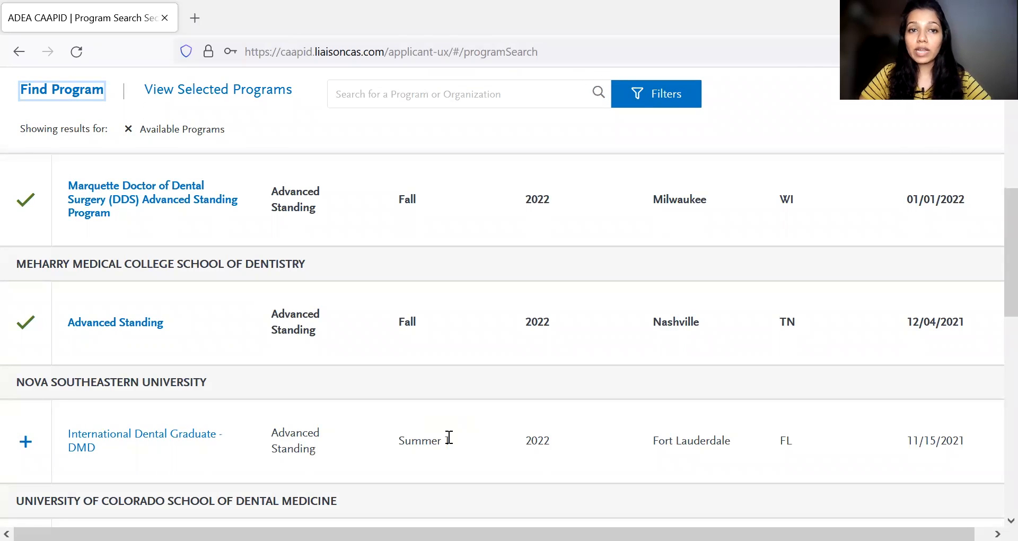
scroll(319, 379, down, 10)
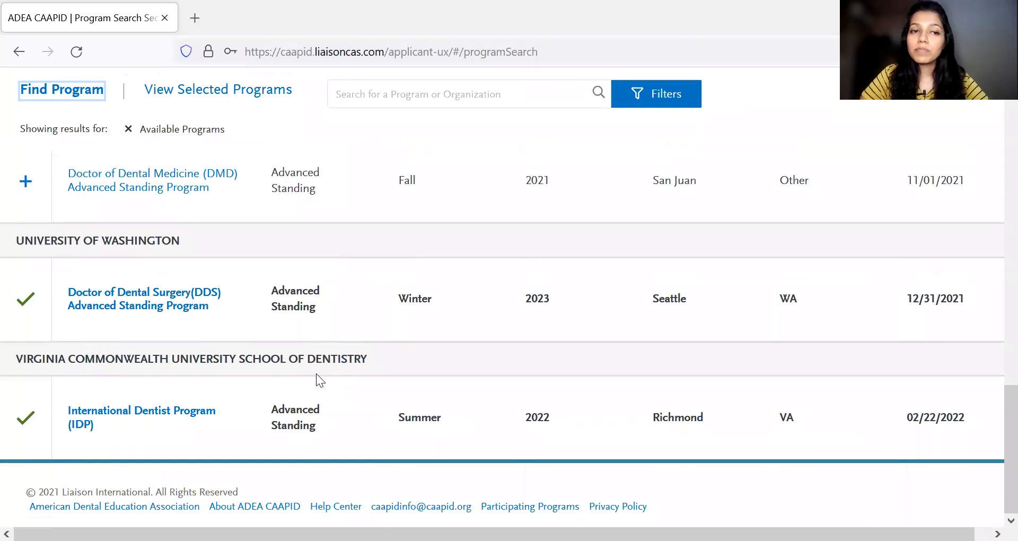
scroll(316, 374, up, 15)
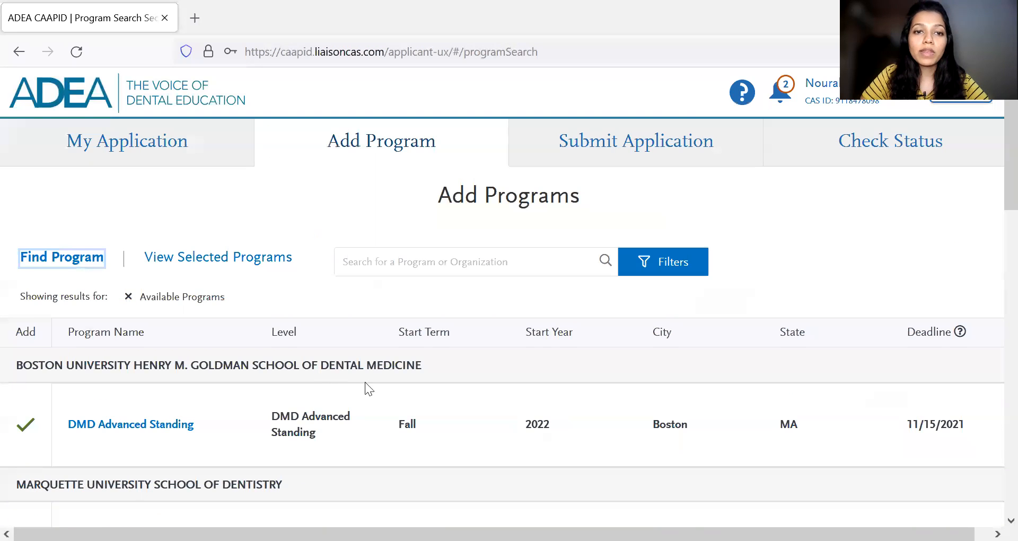
- Add the University of Florida College of Dentistry's UF Doctor of Dental Medicine (DMD) program to the application
scroll(438, 426, down, 2)
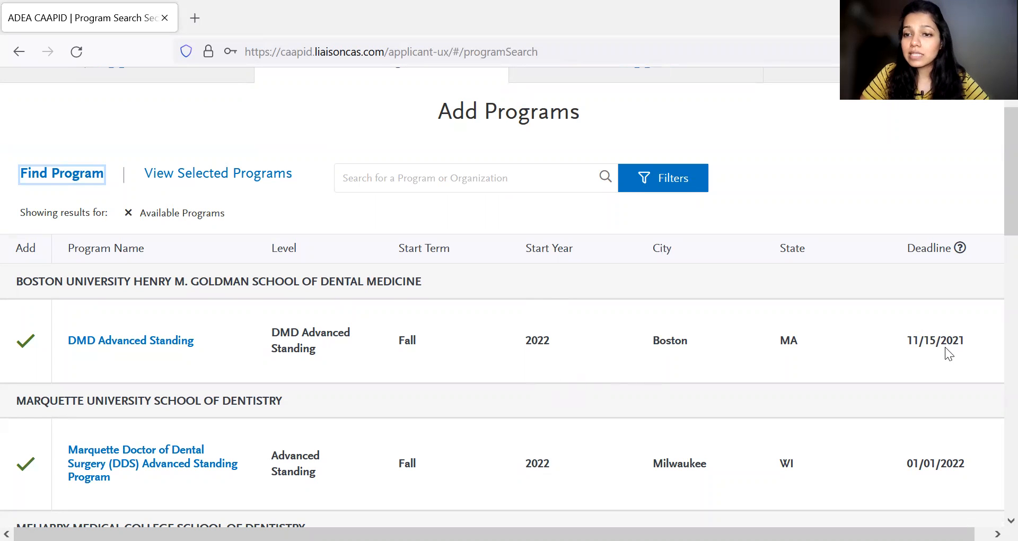
scroll(504, 352, down, 1)
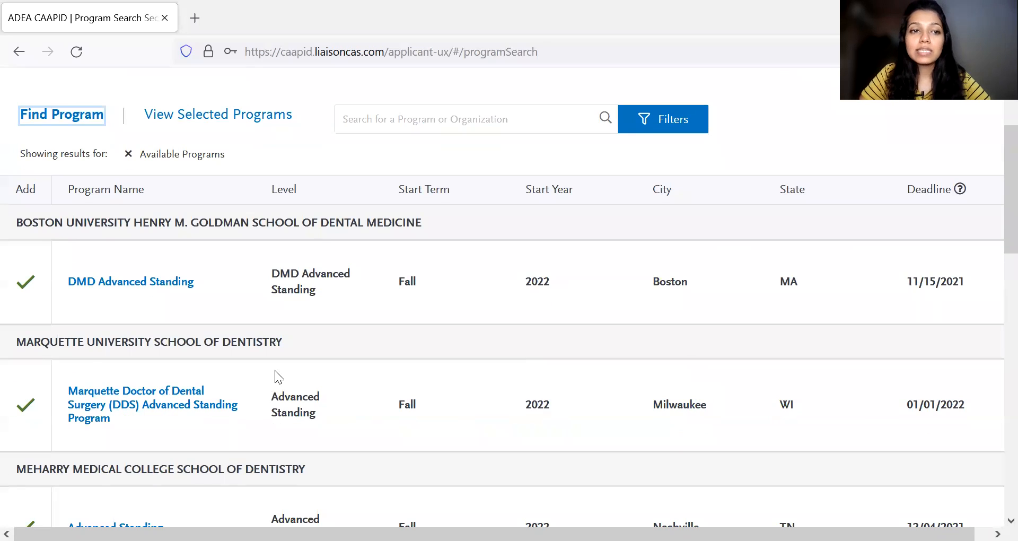
scroll(212, 366, down, 2)
scroll(32, 308, down, 6)
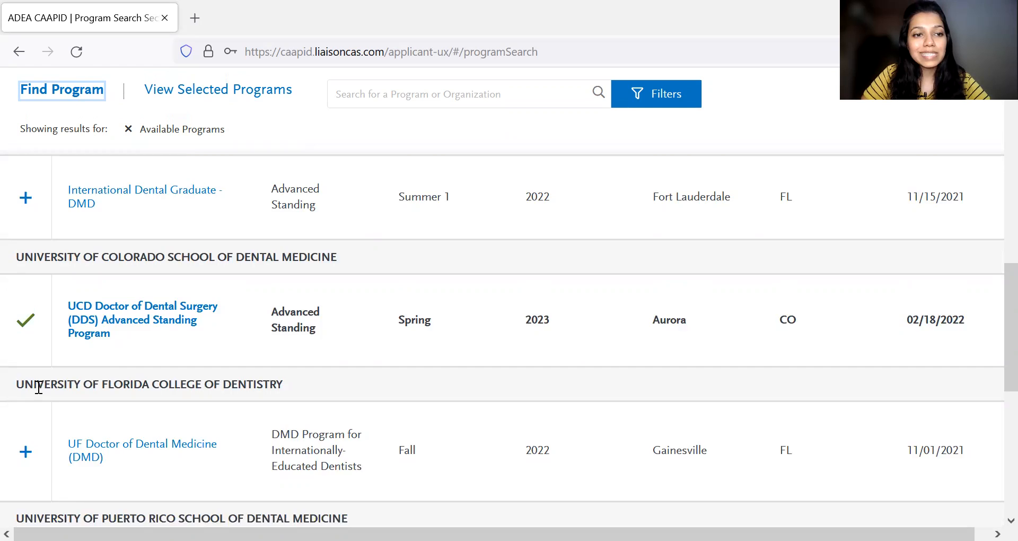
scroll(36, 387, down, 1)
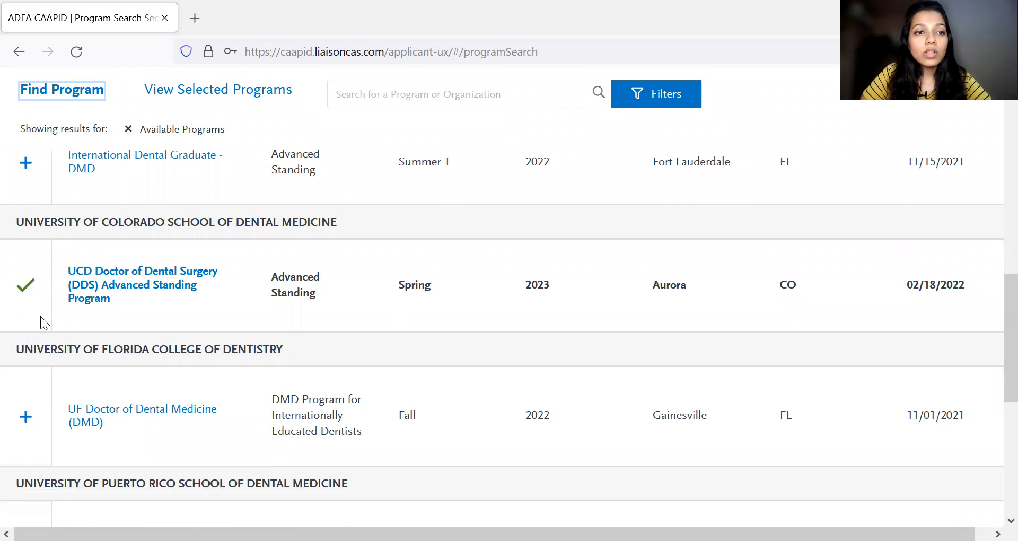
scroll(120, 373, down, 2)
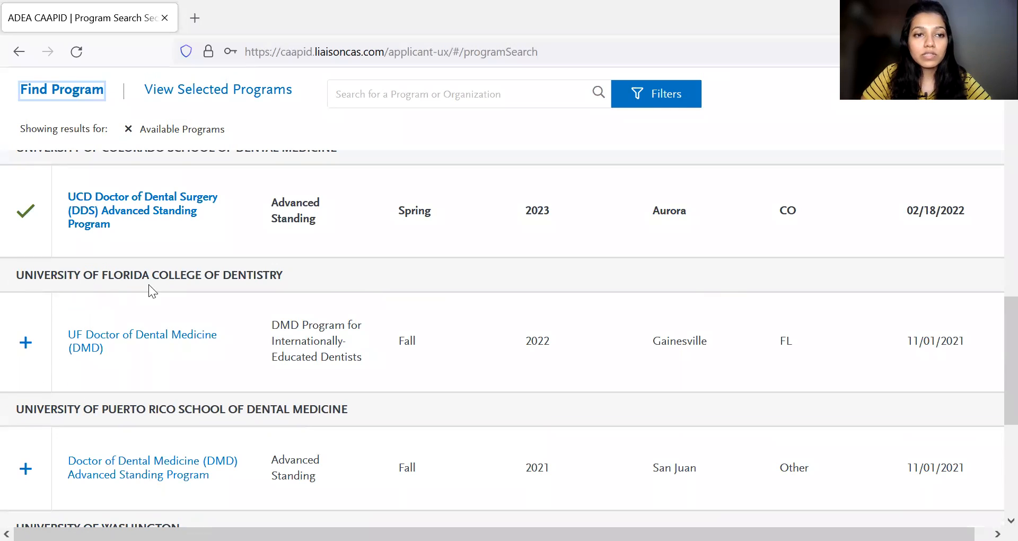
click(27, 344)
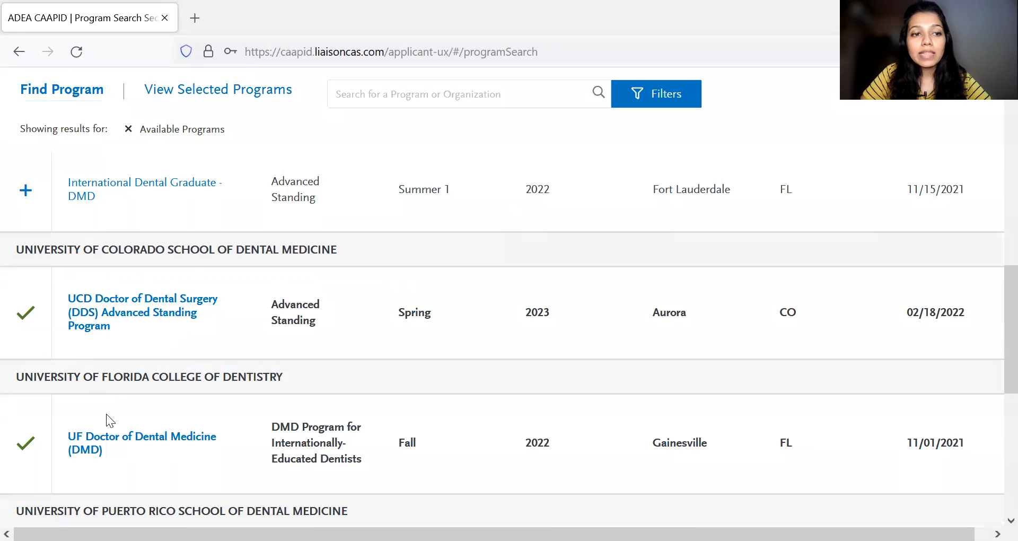
- Delete the UF Doctor of Dental Medicine (DMD) program from the application and confirm the deletion
scroll(107, 417, down, 1)
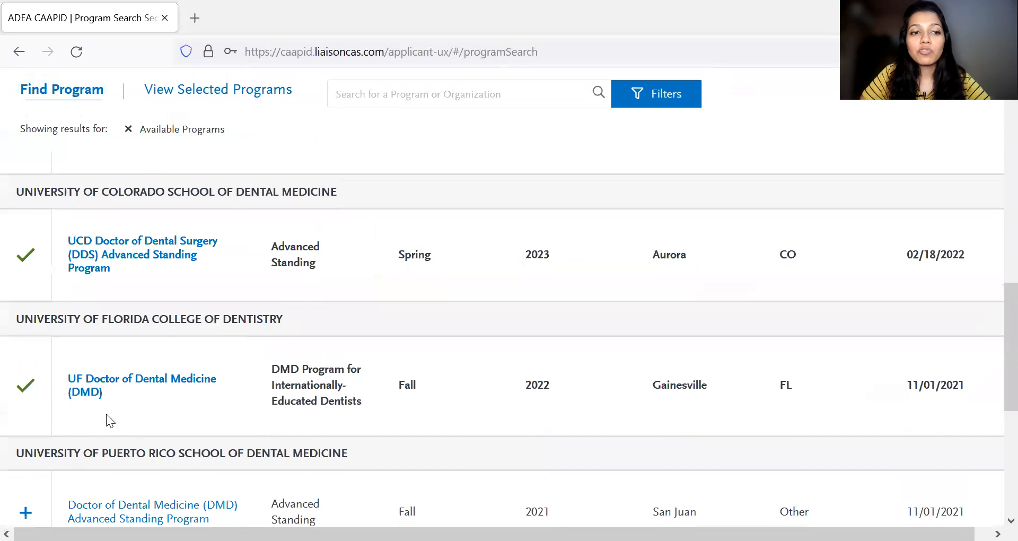
click(28, 386)
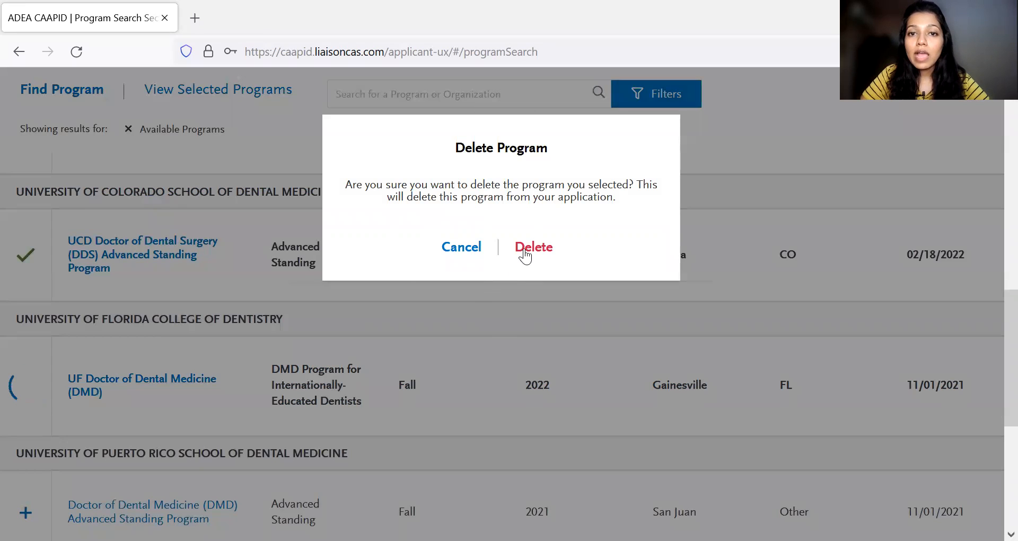
click(525, 256)
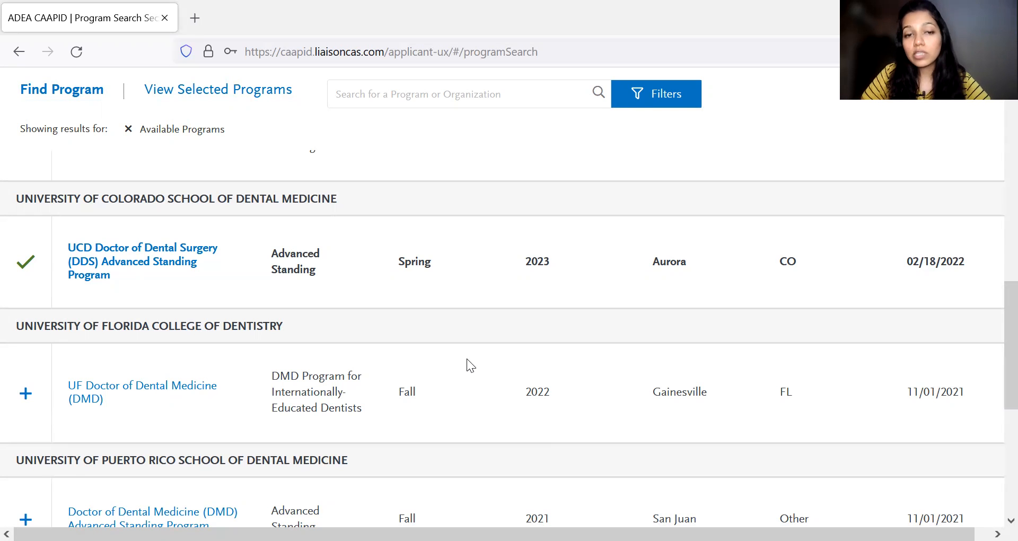
- Return to My Application, open Program Materials and look through the list of selected programs
scroll(467, 360, up, 15)
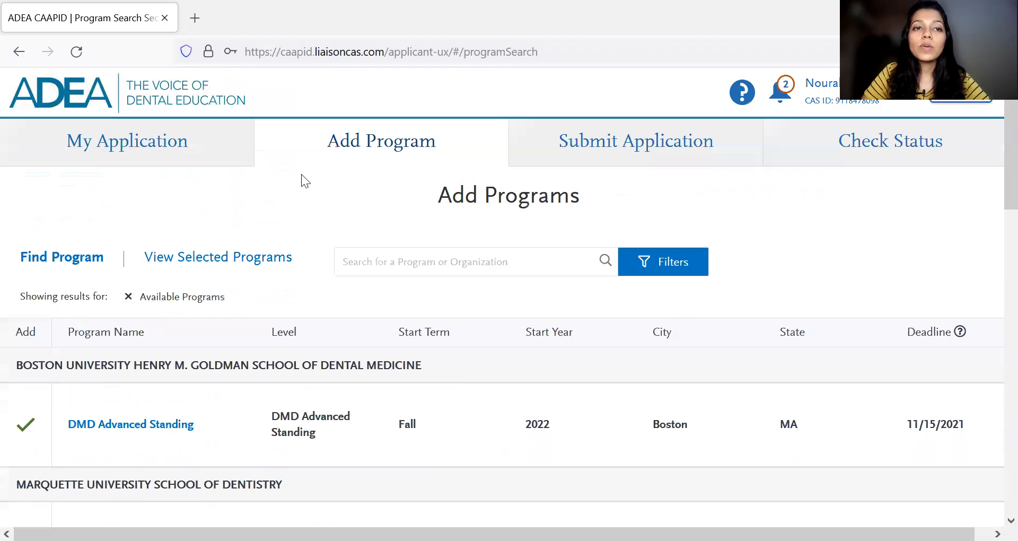
click(201, 142)
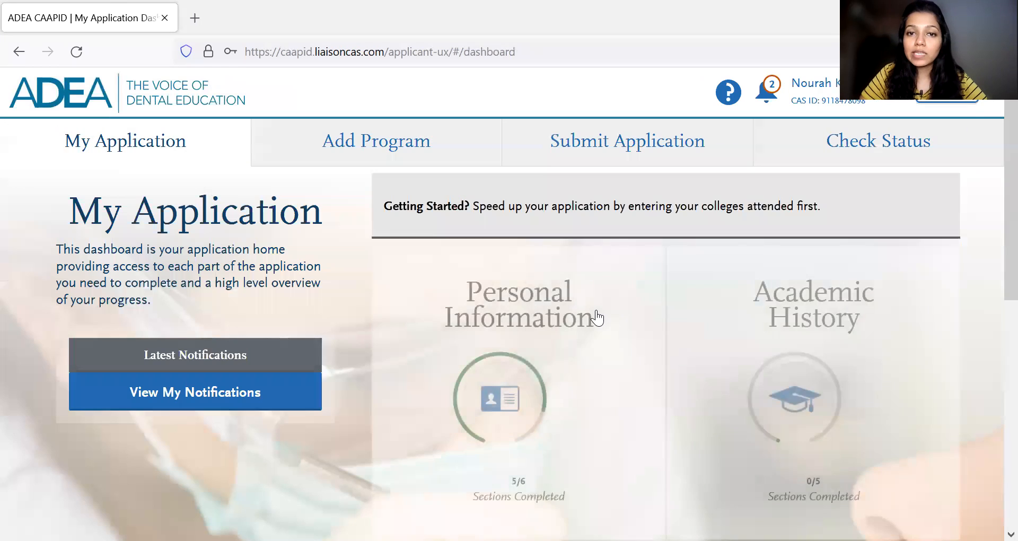
scroll(652, 340, down, 3)
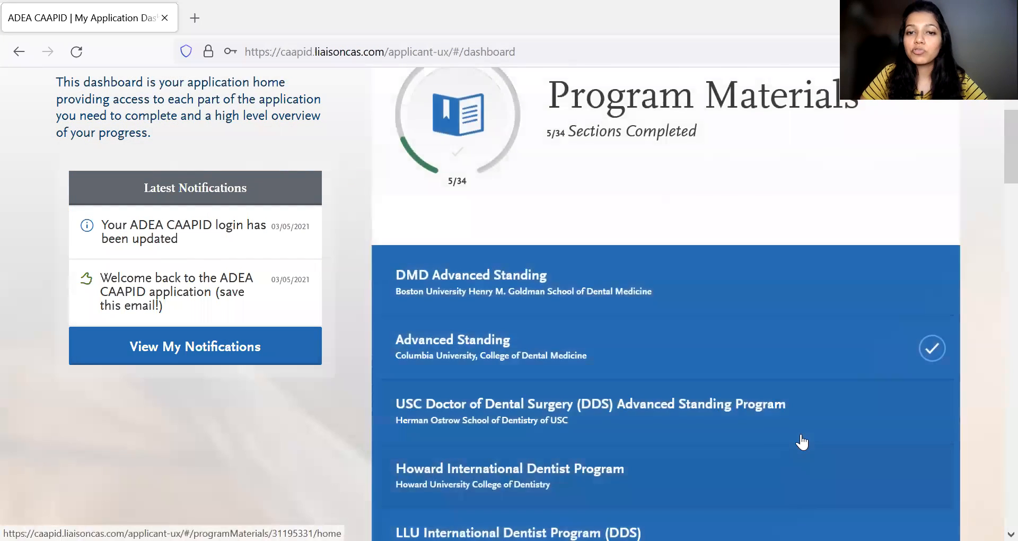
scroll(801, 442, up, 3)
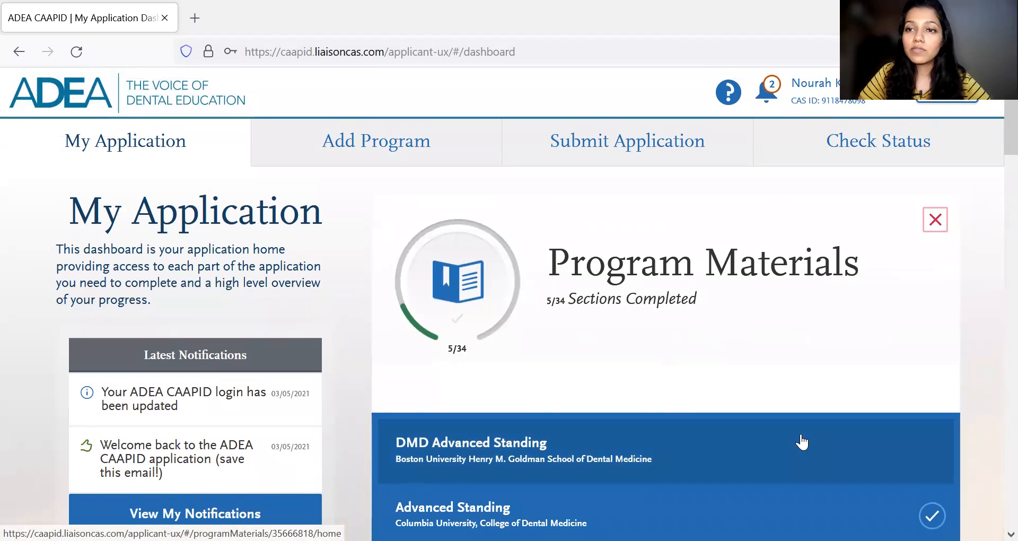
scroll(693, 409, down, 10)
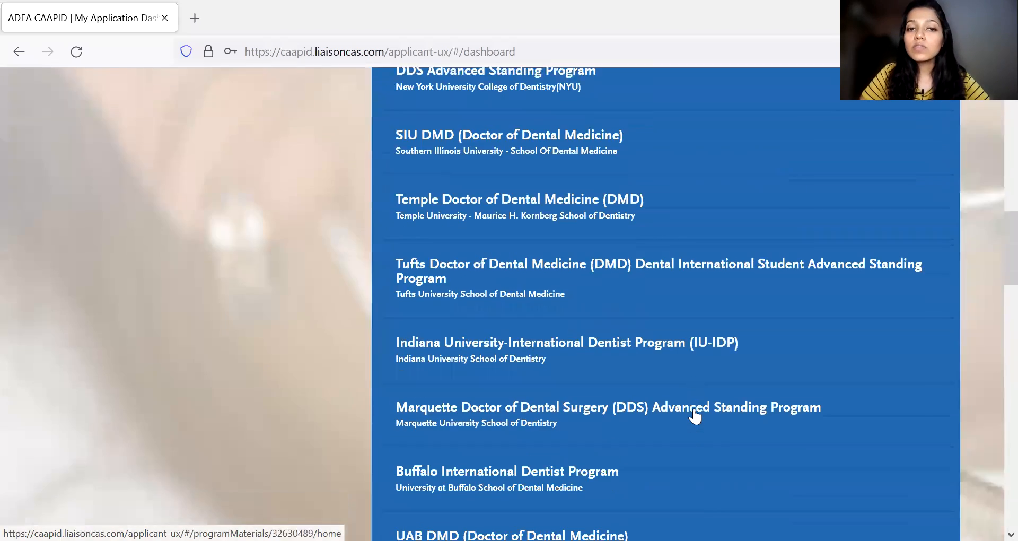
scroll(695, 416, down, 6)
scroll(695, 416, down, 5)
scroll(694, 416, up, 5)
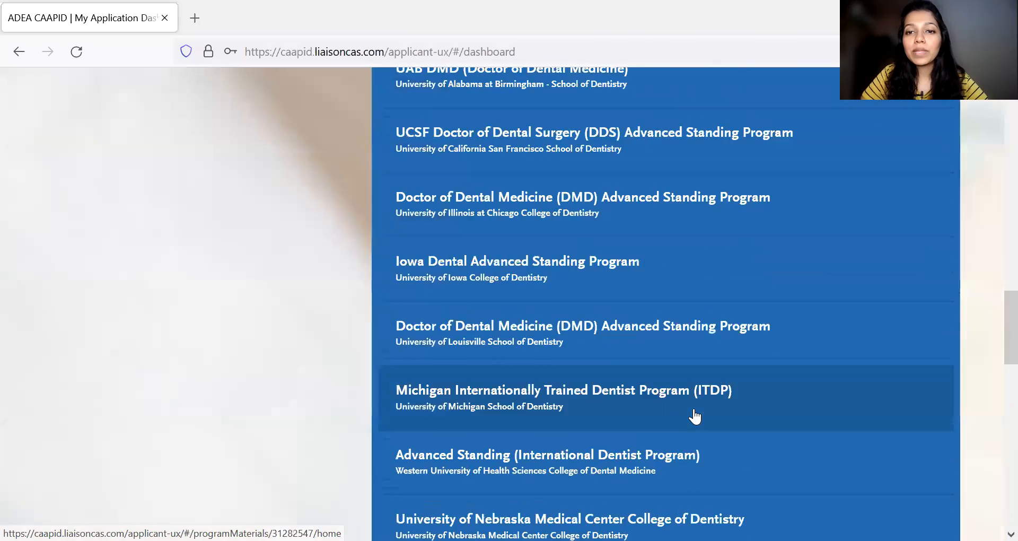
scroll(694, 416, up, 10)
scroll(694, 416, down, 2)
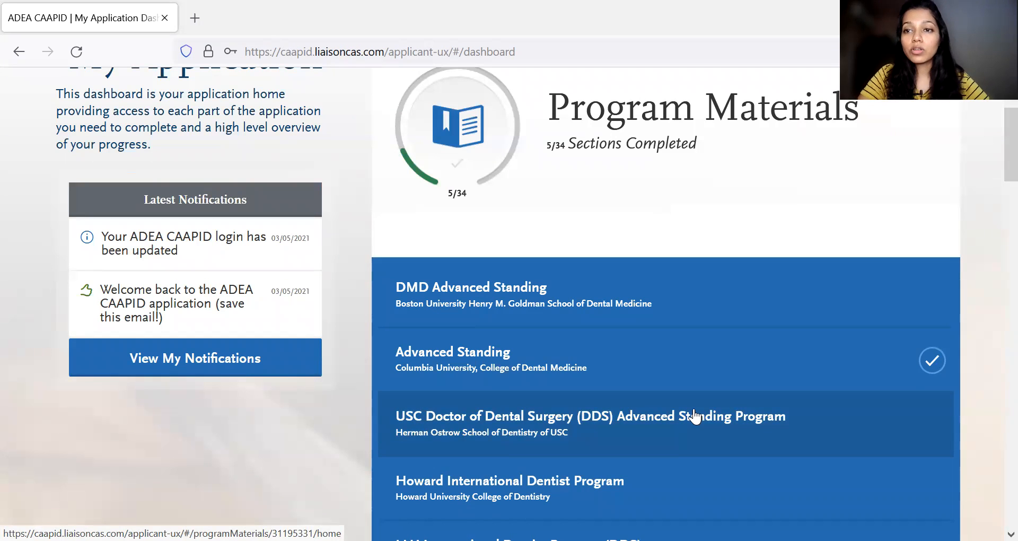
scroll(648, 386, down, 5)
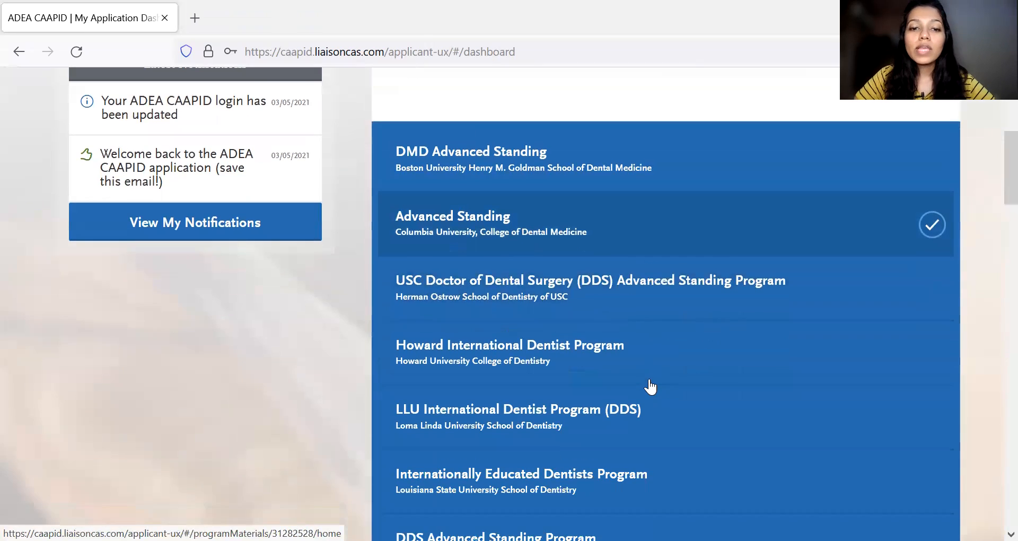
scroll(650, 387, down, 3)
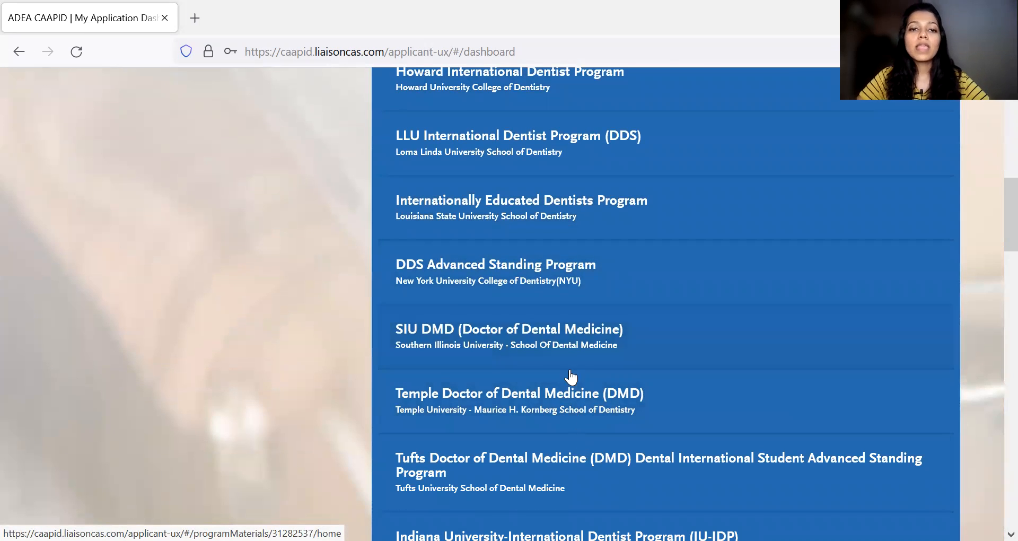
- Open the SIU DMD (Doctor of Dental Medicine) program materials, look over the program description and open its Questions section
click(572, 350)
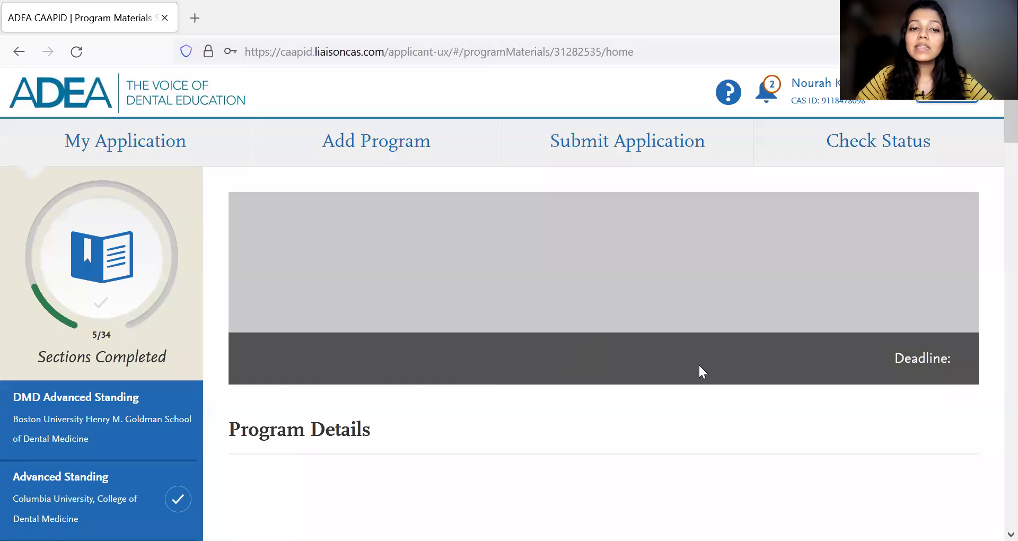
scroll(698, 364, down, 3)
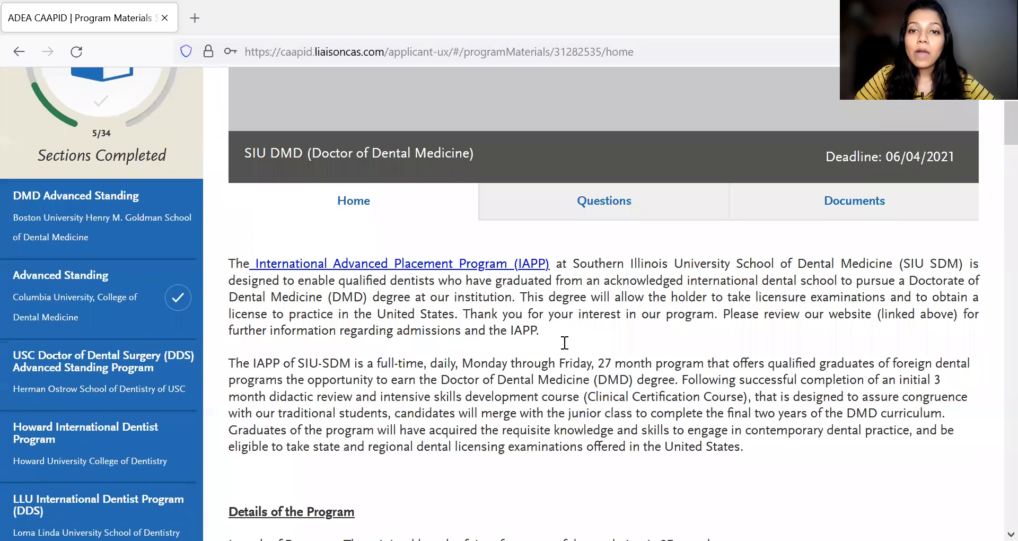
scroll(602, 324, up, 3)
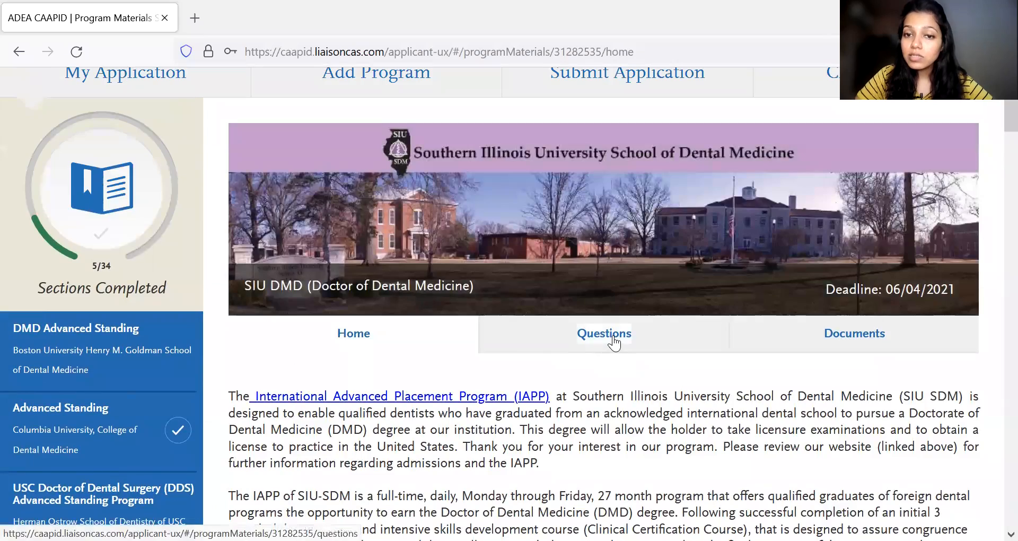
click(610, 333)
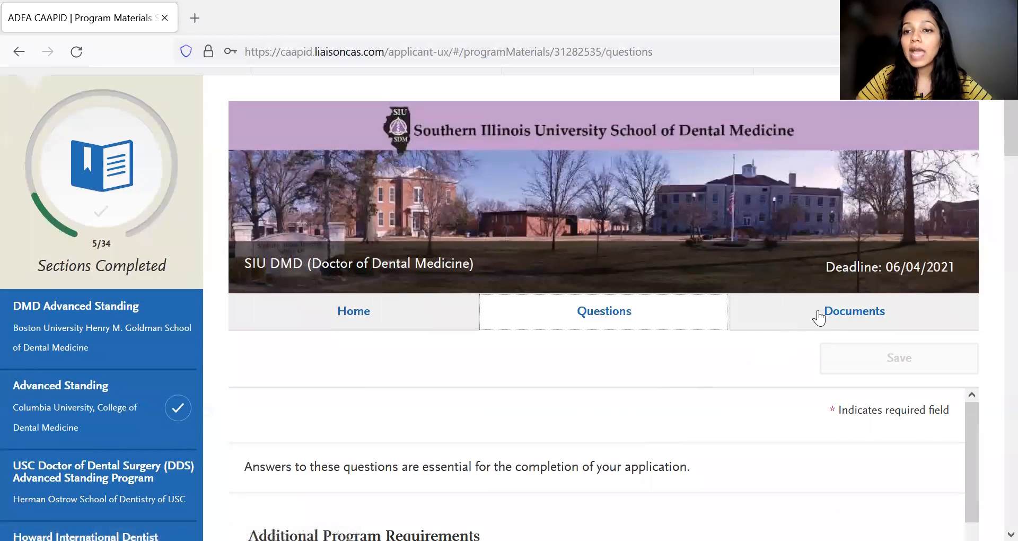
- Open the SIU DMD program's Documents section and review its instructions, required documents and optional upload slots
click(823, 309)
scroll(675, 383, down, 6)
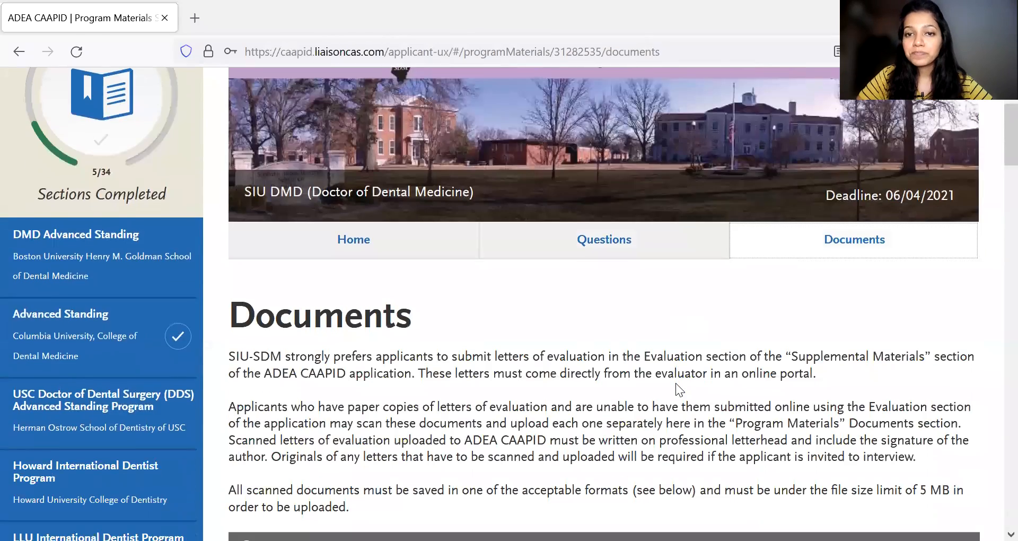
scroll(675, 381, down, 7)
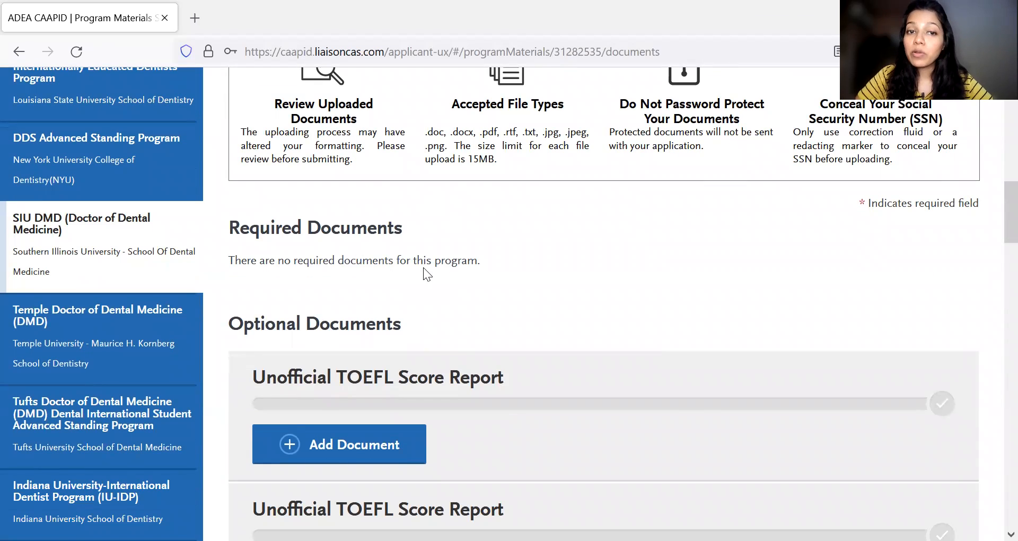
scroll(462, 386, down, 1)
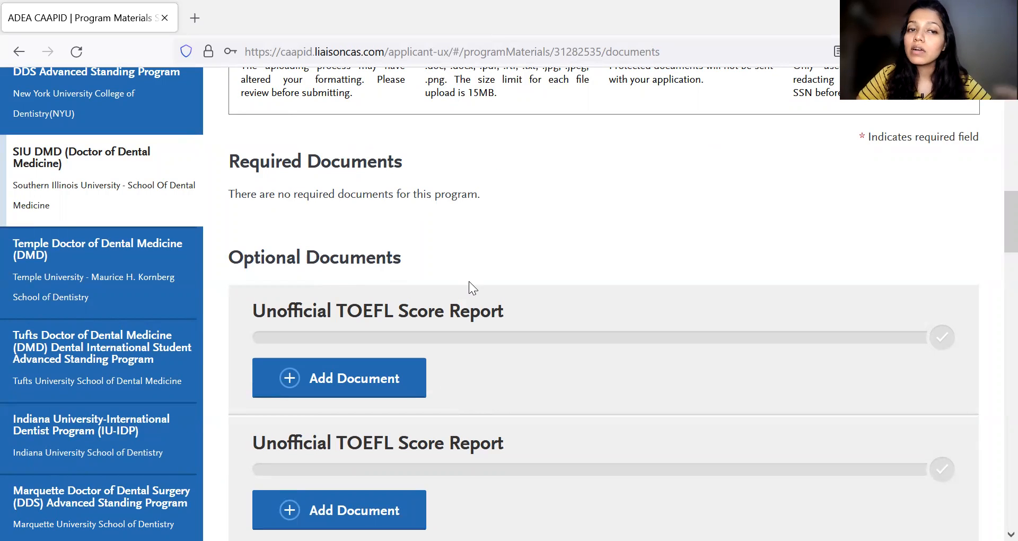
scroll(508, 428, down, 2)
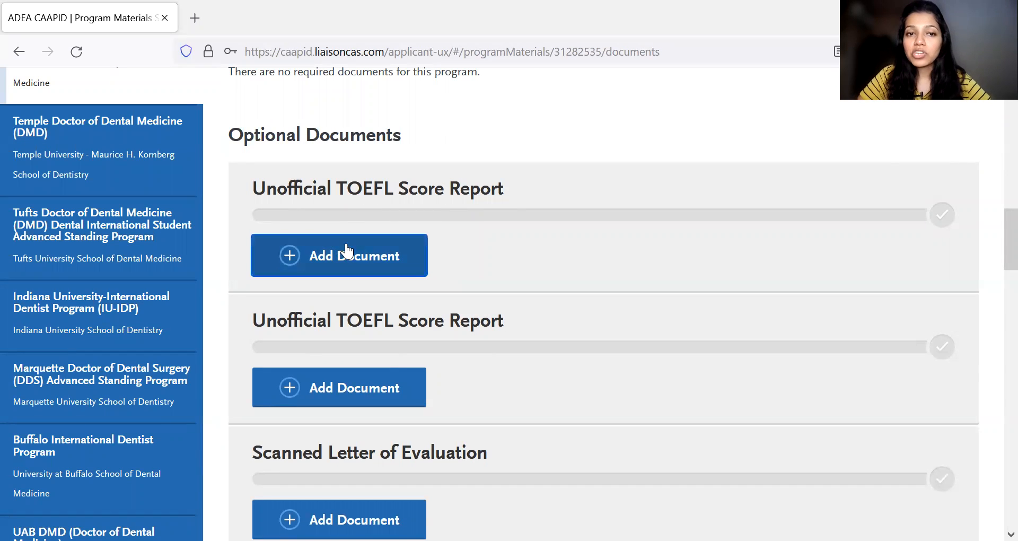
scroll(485, 305, down, 4)
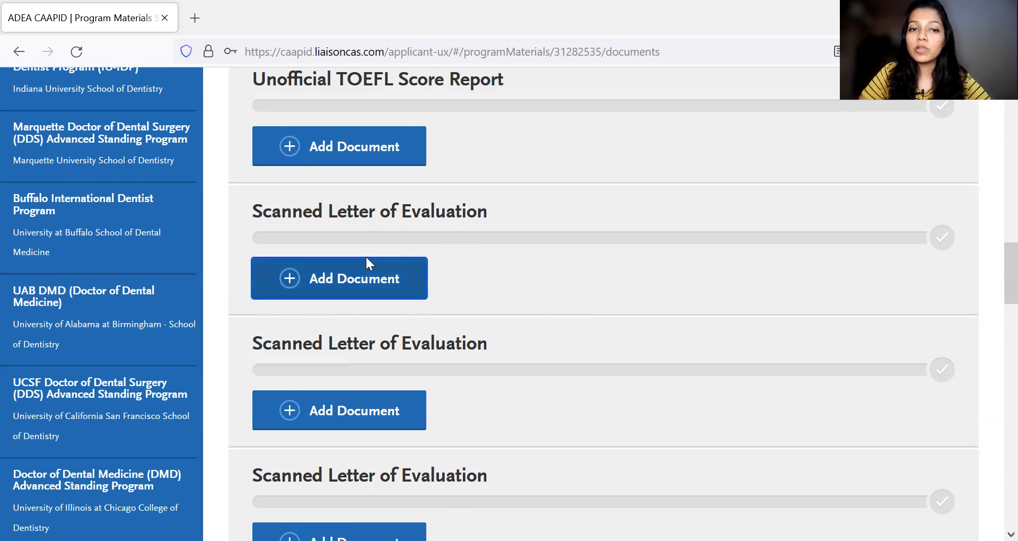
scroll(440, 285, up, 12)
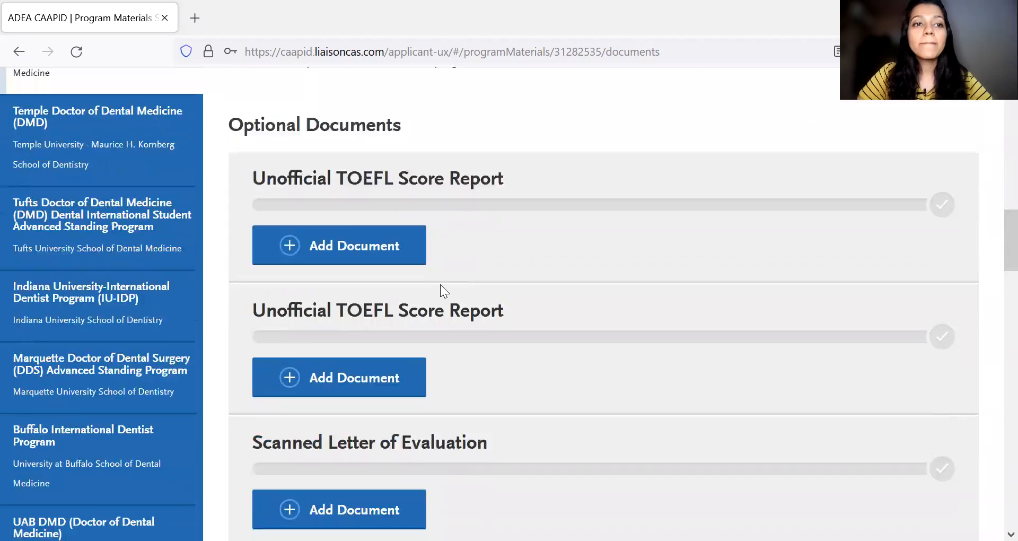
scroll(442, 284, up, 10)
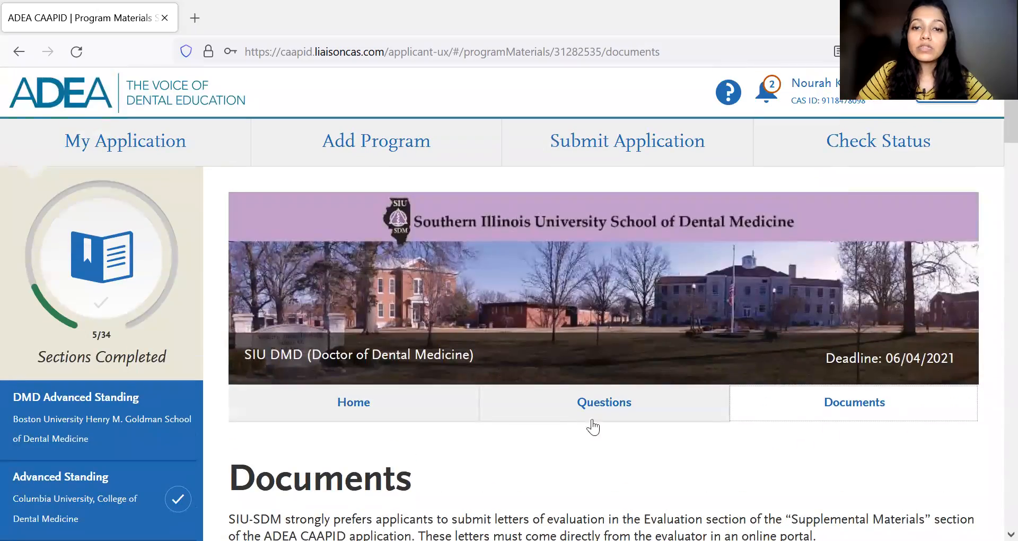
- Open the SIU DMD program's Questions section and read the Additional Program Requirements questions and the mentor essay prompt with its length limit
click(601, 418)
scroll(725, 454, down, 3)
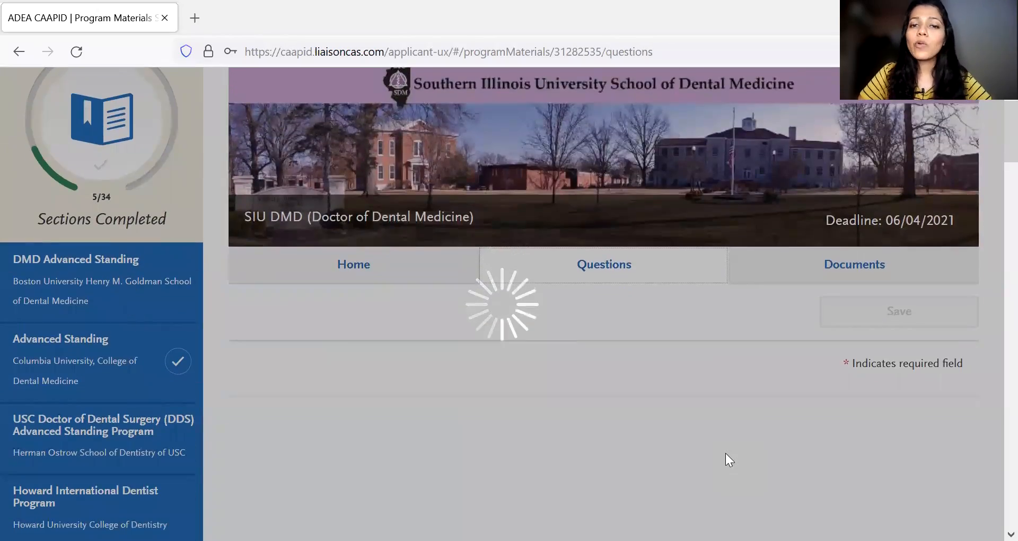
scroll(726, 452, down, 2)
scroll(654, 305, down, 5)
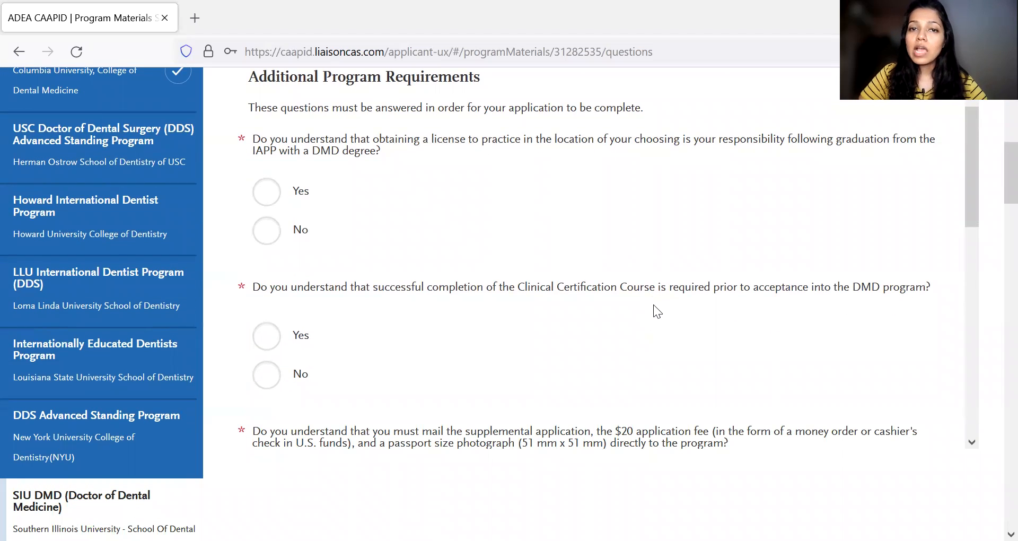
scroll(473, 283, up, 1)
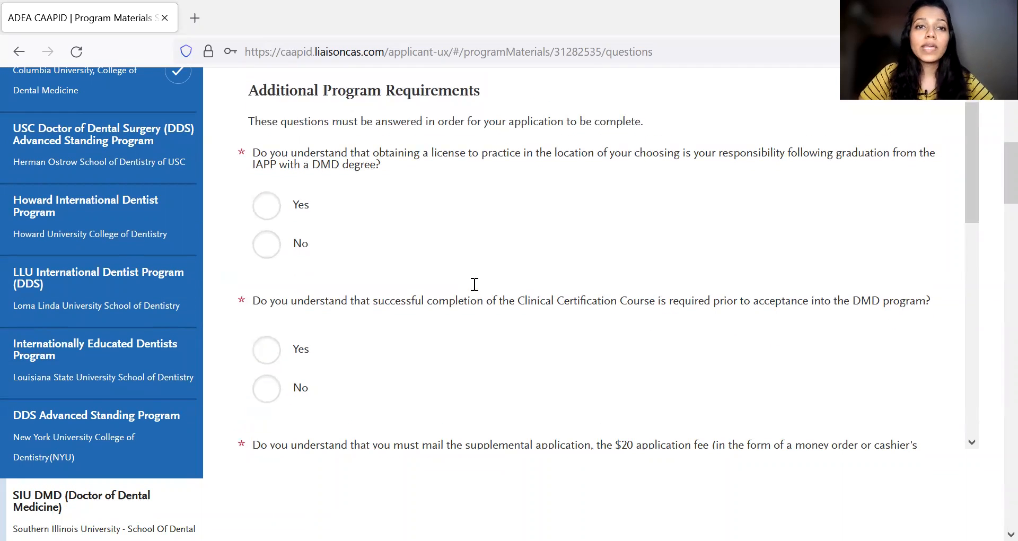
scroll(362, 227, down, 3)
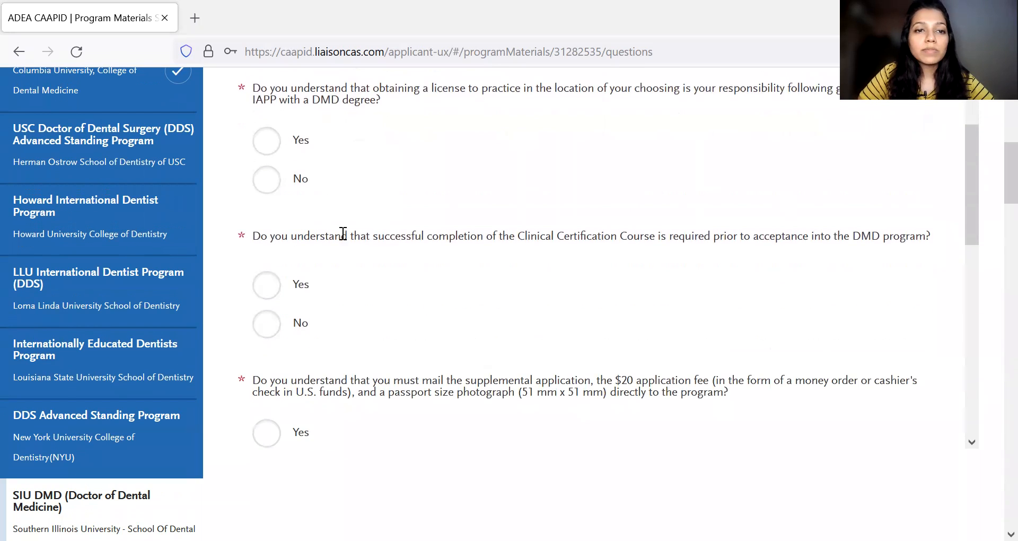
scroll(366, 234, up, 2)
scroll(559, 210, down, 5)
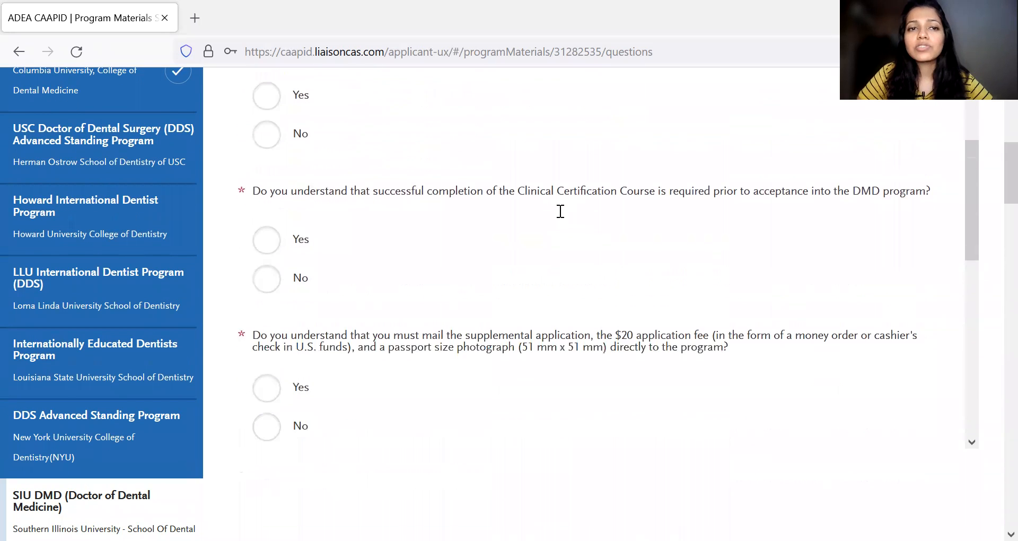
scroll(559, 212, down, 8)
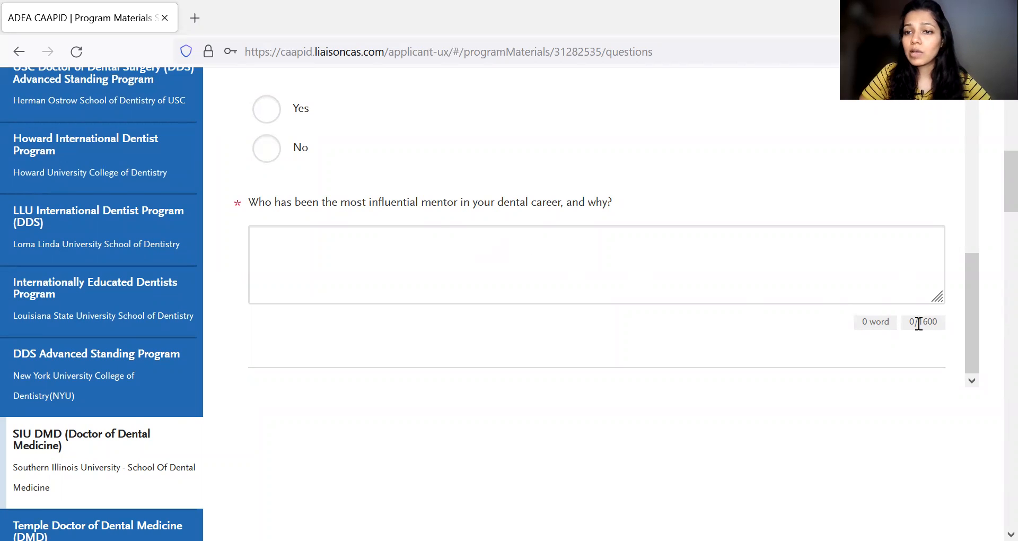
- Review the SIU DMD program's Additional Program Requirements questions again from the start of its Questions section
scroll(544, 265, up, 5)
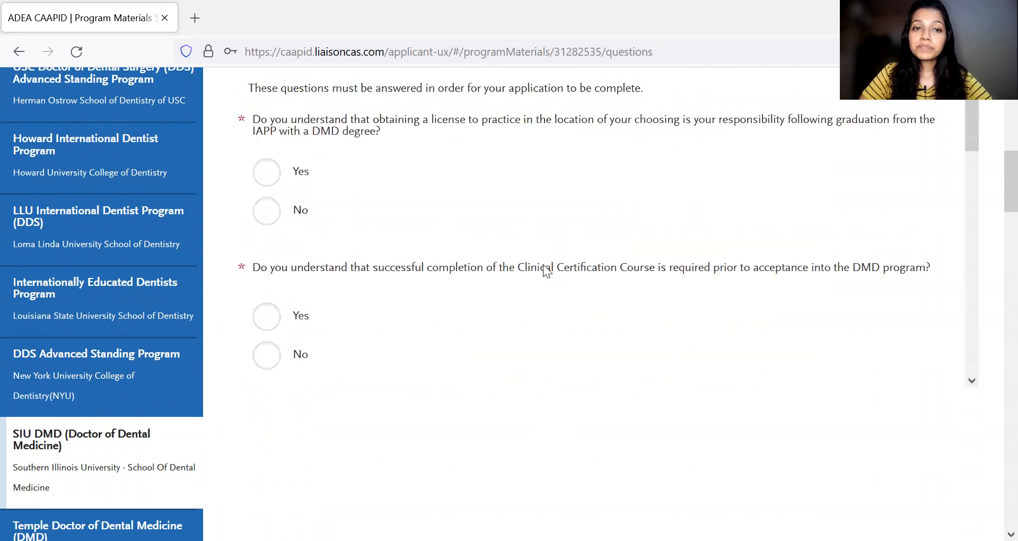
scroll(547, 271, up, 5)
scroll(540, 270, down, 5)
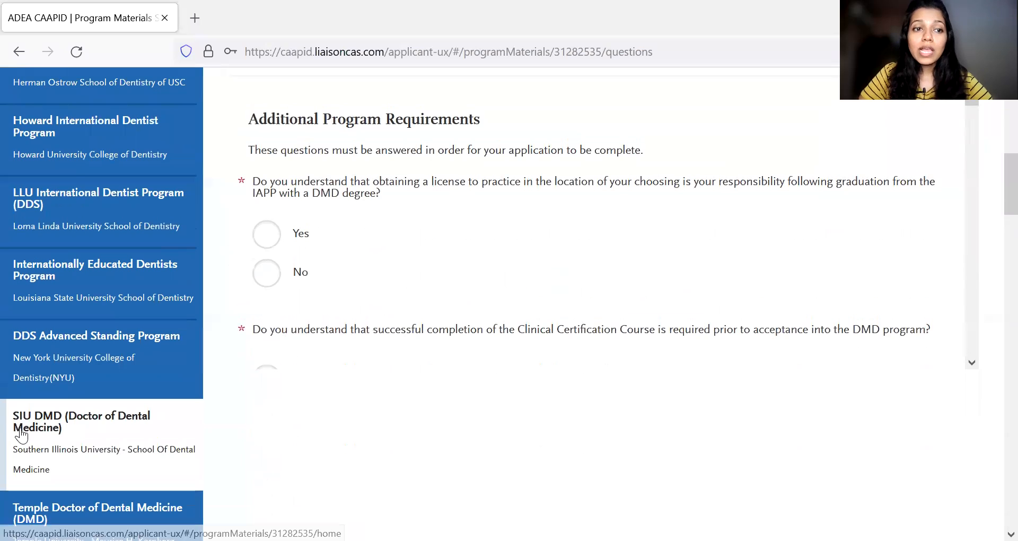
scroll(21, 435, down, 3)
scroll(386, 278, up, 7)
click(589, 144)
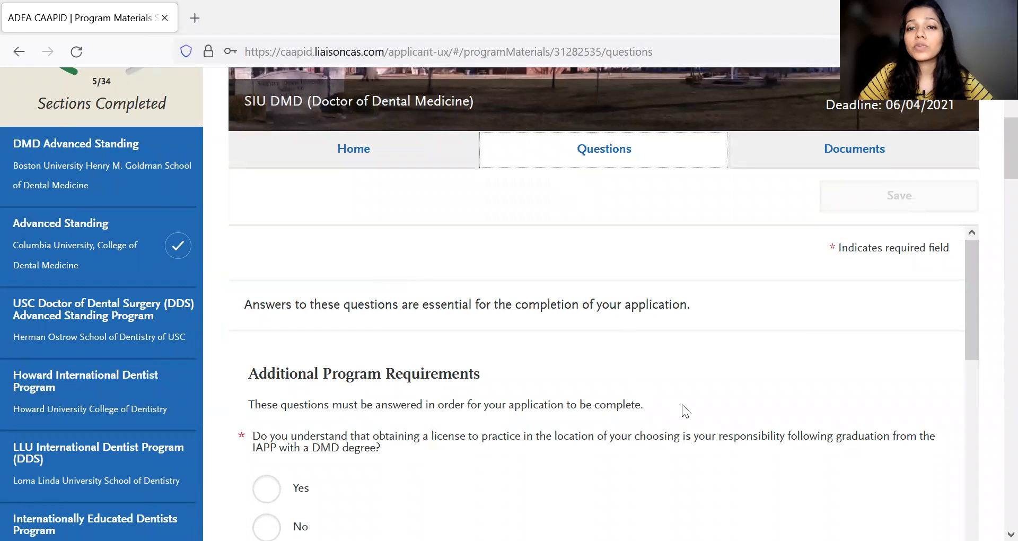
scroll(476, 323, down, 2)
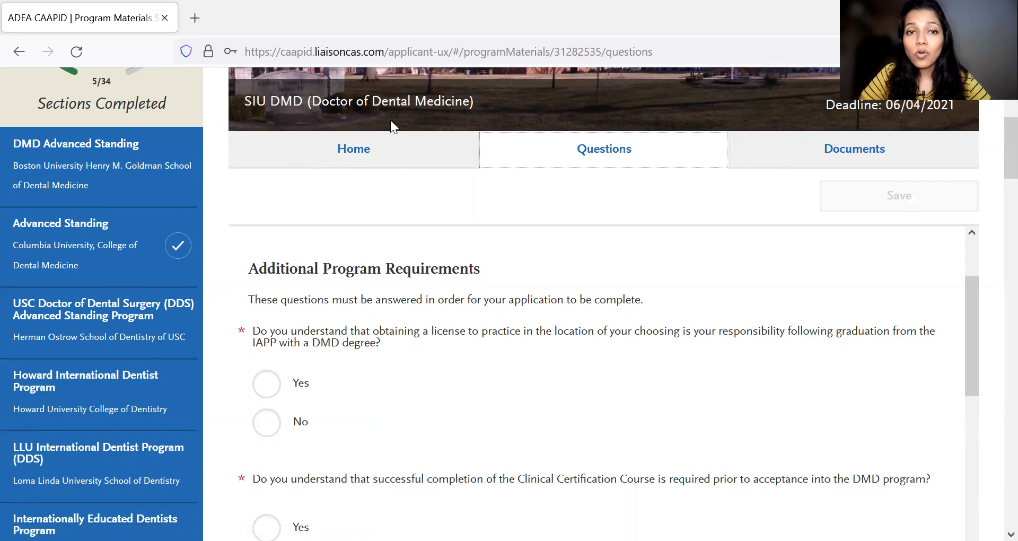
- Open the SIU DMD program's Home section and read its introduction, Details of the Program and Application process
click(362, 164)
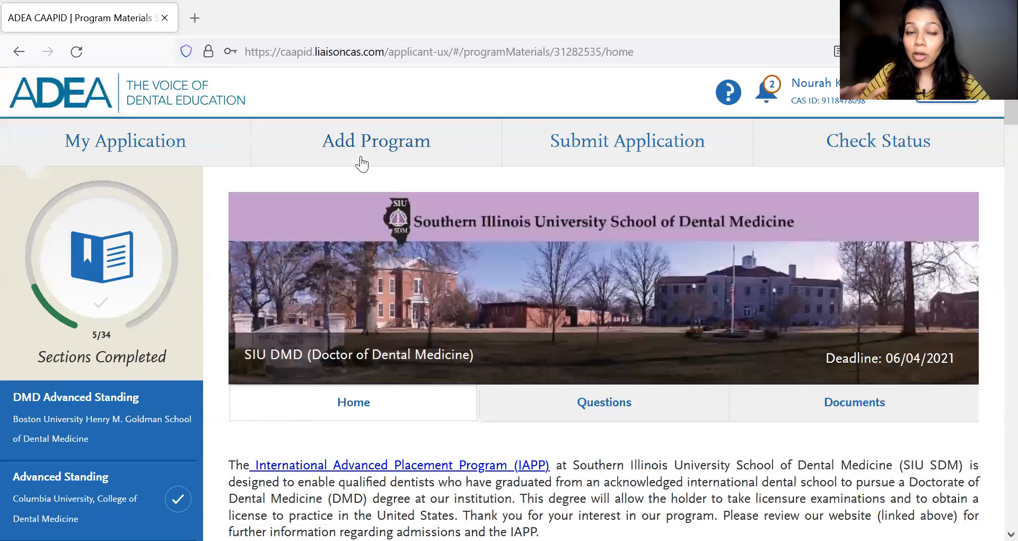
scroll(711, 333, down, 4)
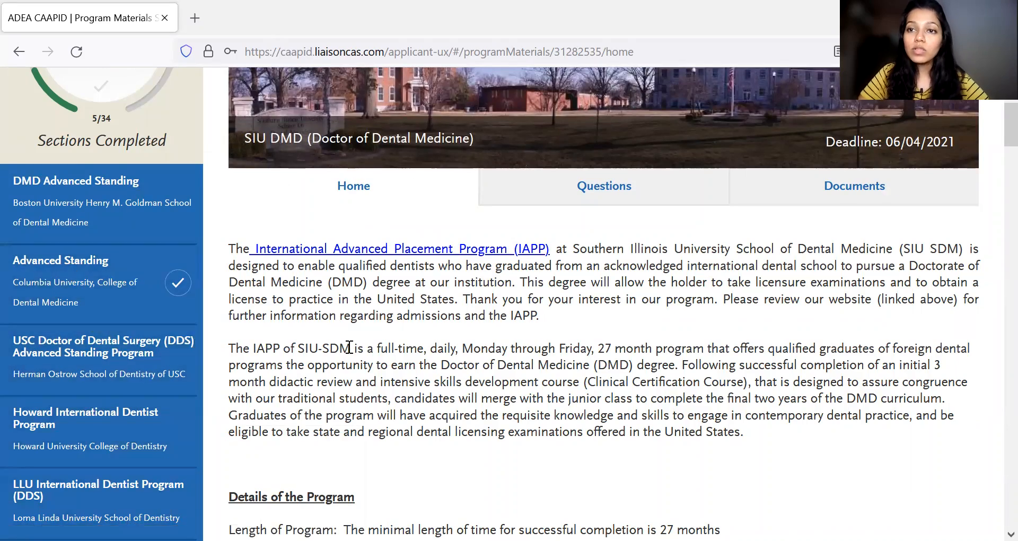
scroll(318, 345, down, 3)
scroll(675, 416, down, 5)
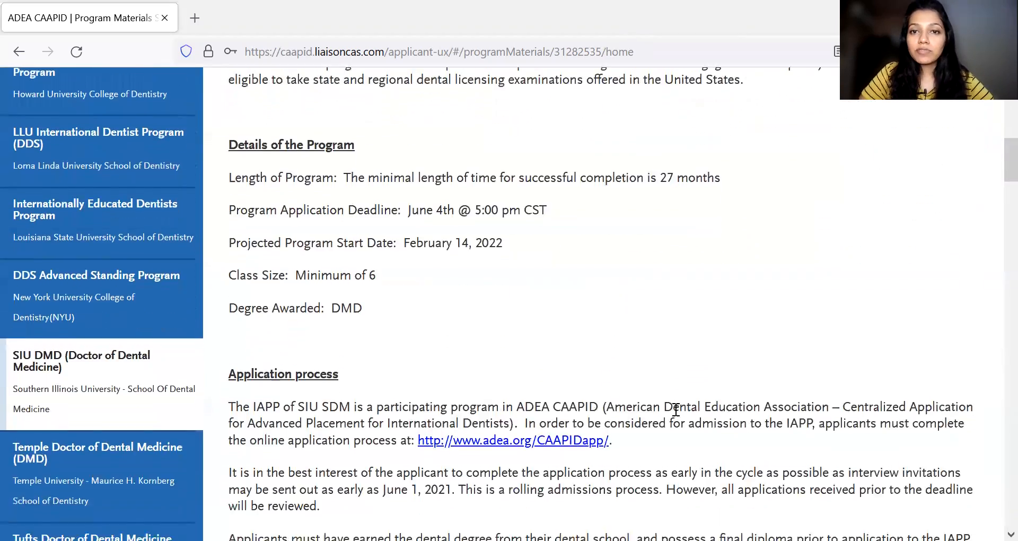
scroll(676, 416, up, 4)
scroll(675, 416, up, 3)
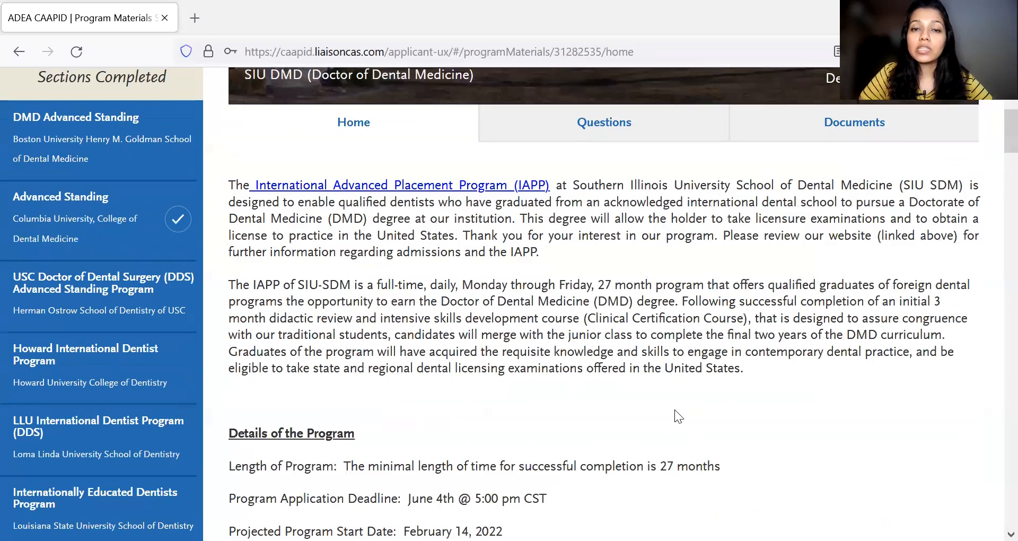
scroll(674, 416, down, 7)
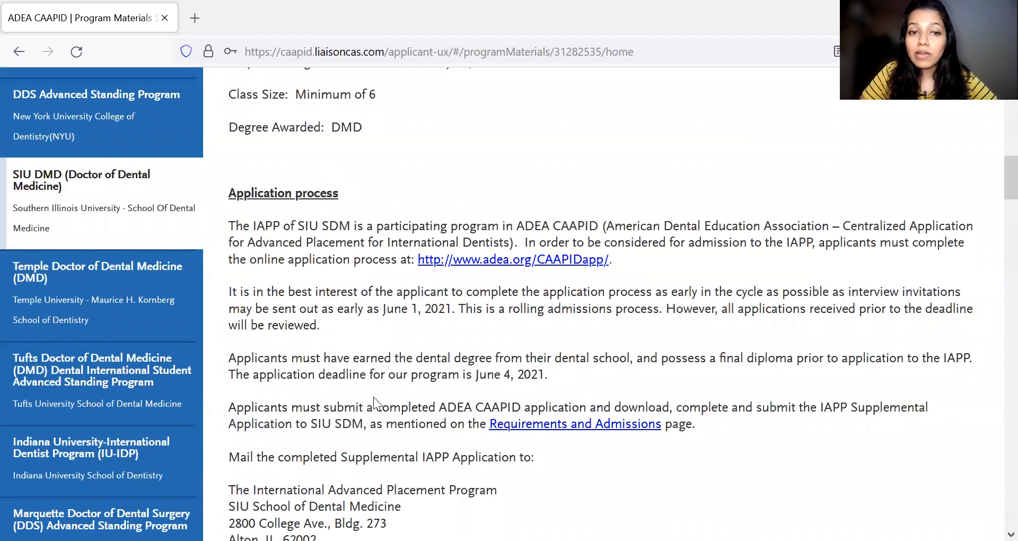
scroll(390, 437, down, 3)
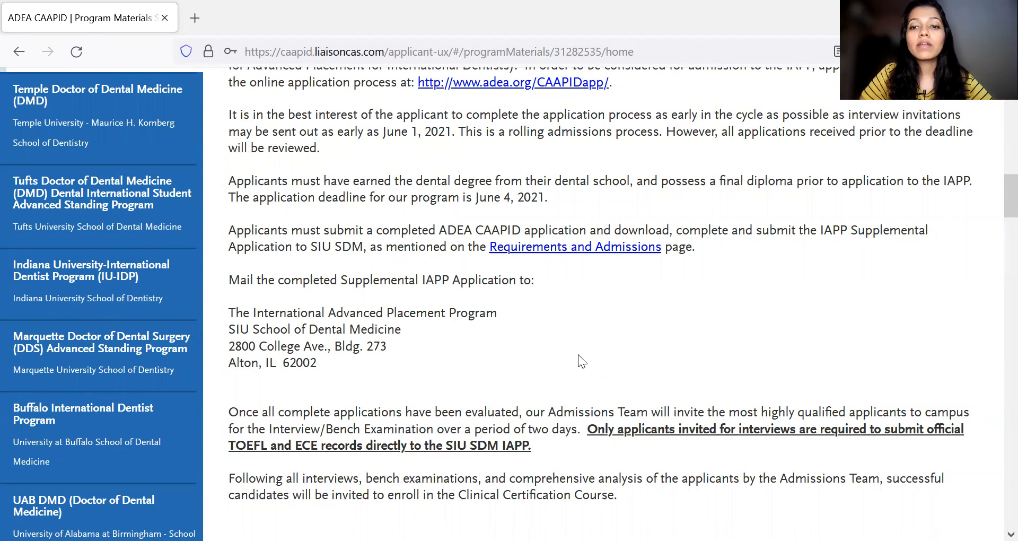
scroll(578, 355, down, 1)
scroll(580, 355, down, 1)
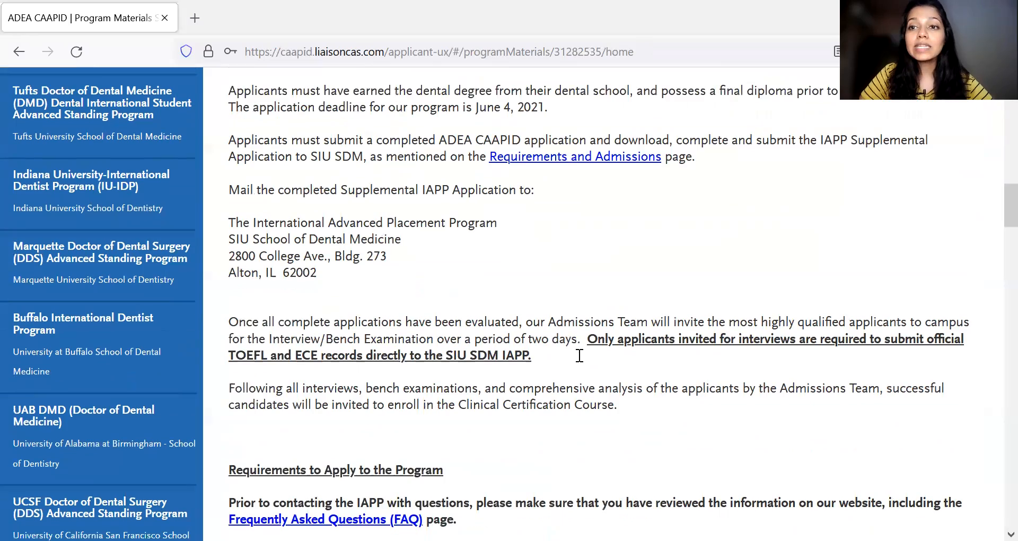
- Examine the SIU DMD application deadline, start date and class size, plus the Requirements for English Language Proficiency
scroll(578, 354, up, 8)
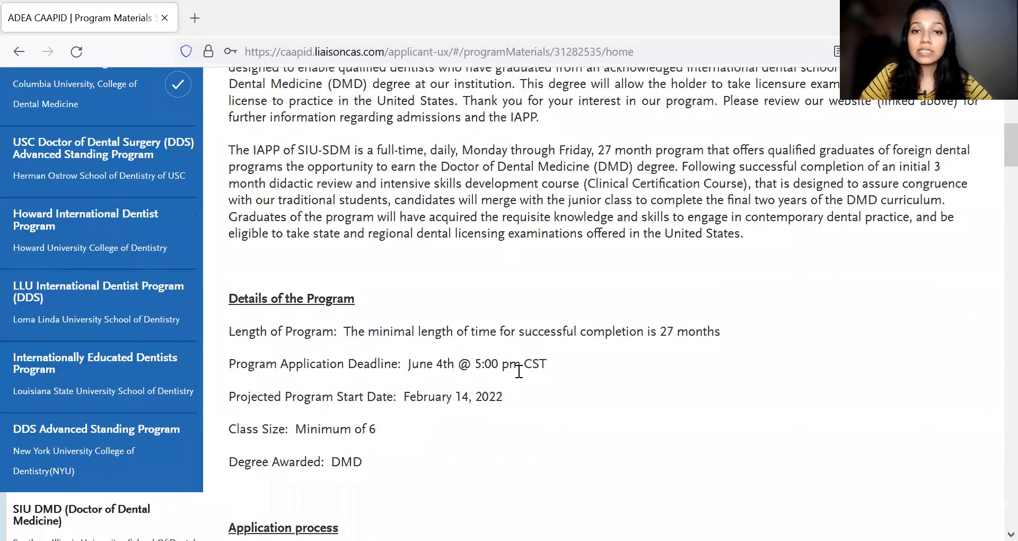
scroll(520, 371, down, 17)
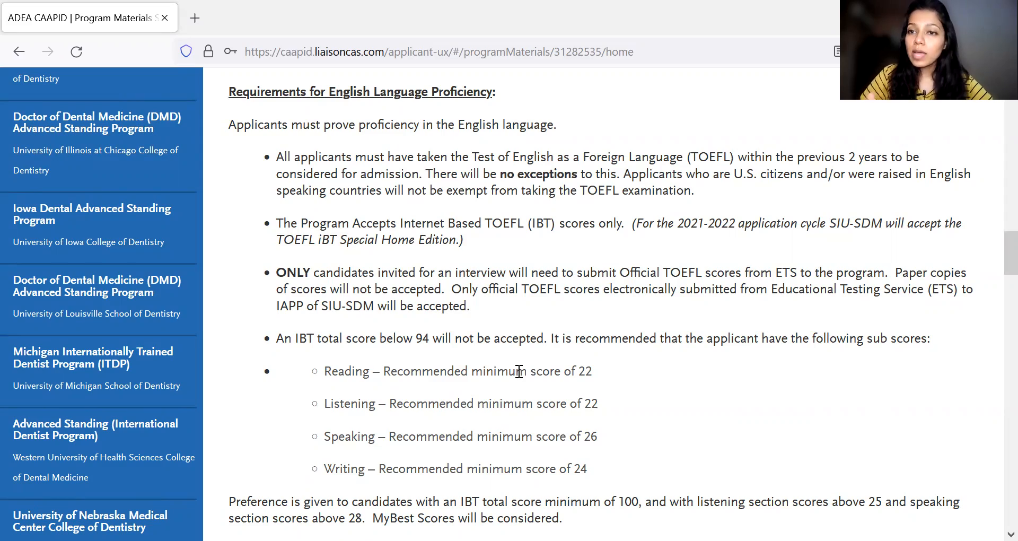
scroll(567, 371, up, 15)
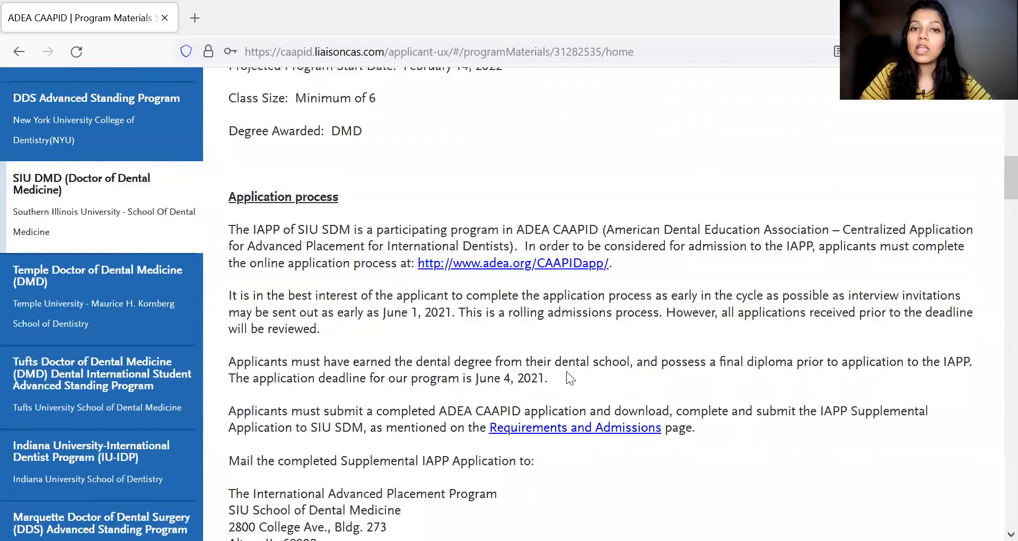
scroll(566, 371, up, 5)
scroll(390, 190, up, 5)
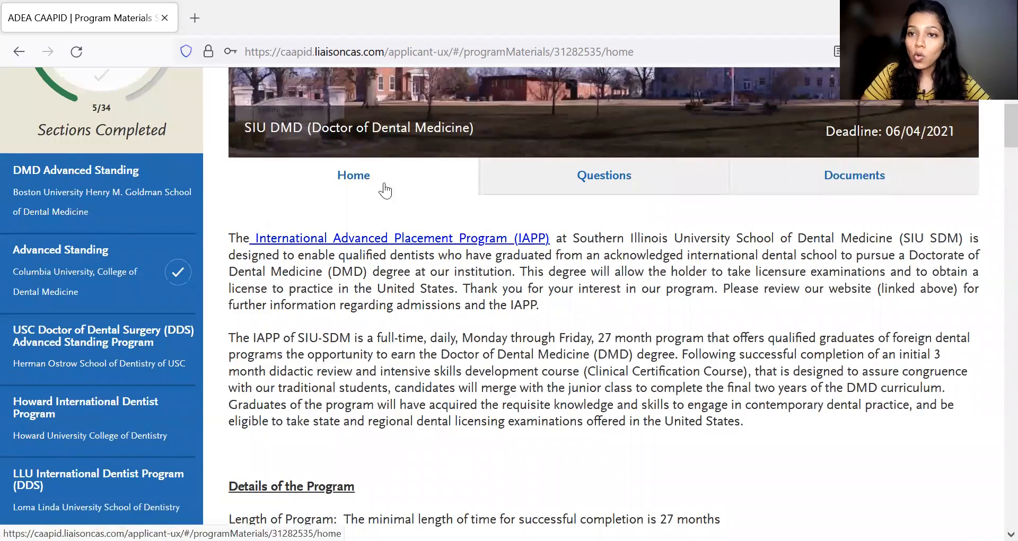
- Read the SIU DMD rules on Letters of Evaluation, ADEA CAAPID application contents and supporting documents sent directly to the school
scroll(621, 306, down, 20)
scroll(622, 306, down, 20)
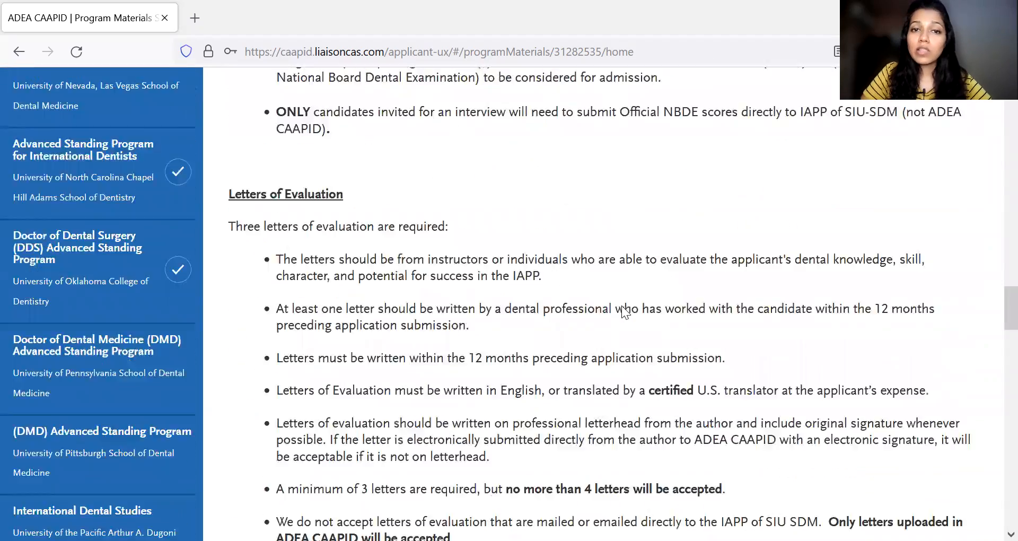
scroll(623, 307, down, 20)
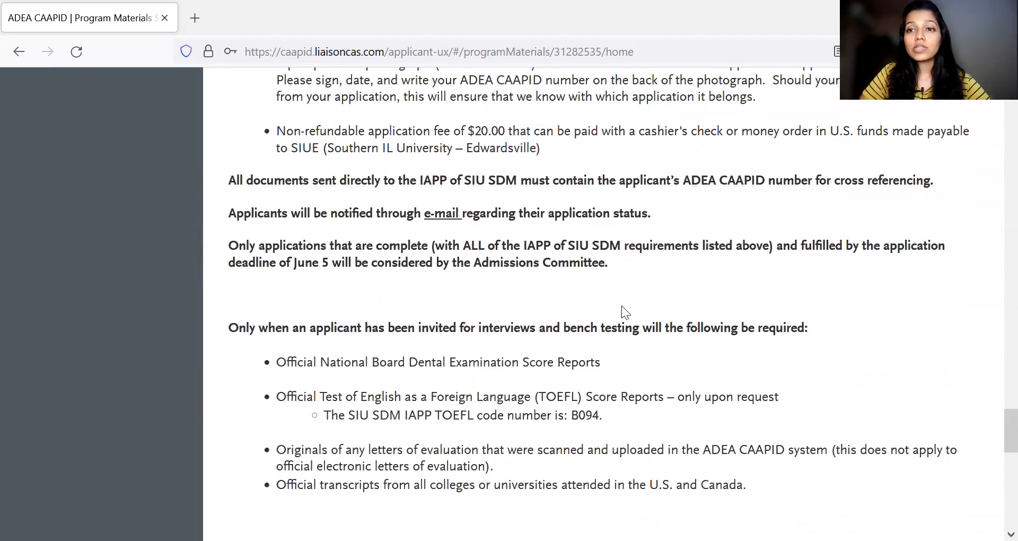
scroll(623, 307, up, 6)
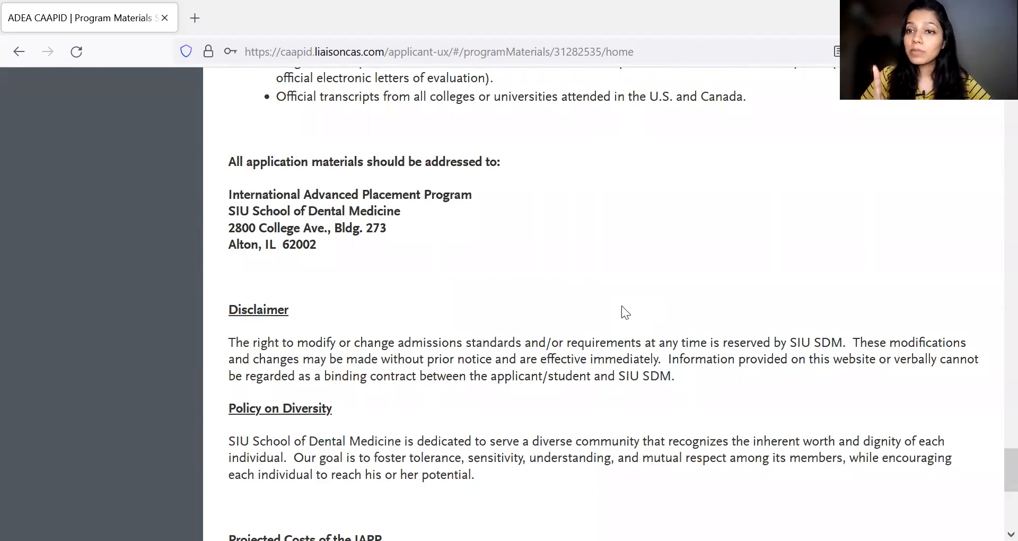
scroll(622, 305, up, 20)
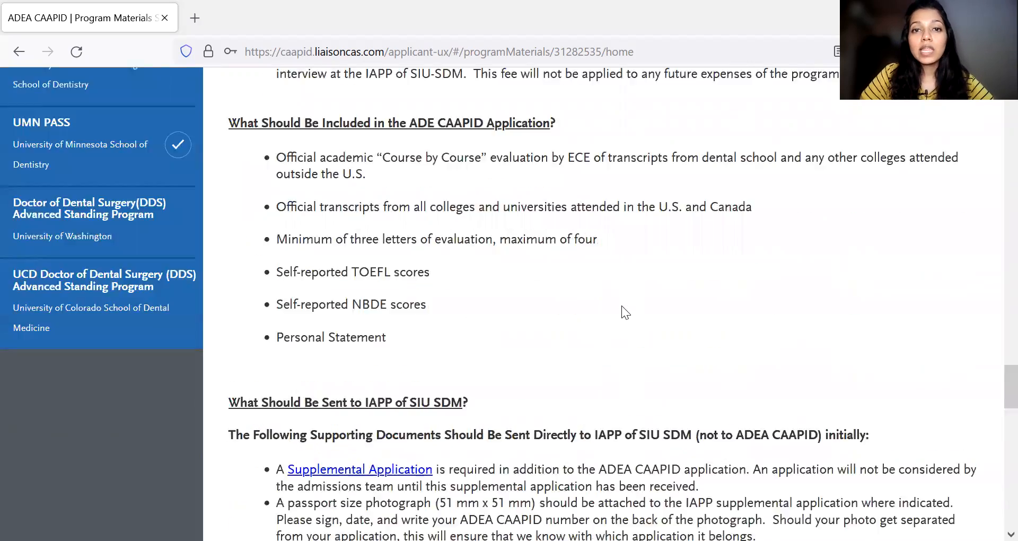
scroll(621, 305, up, 15)
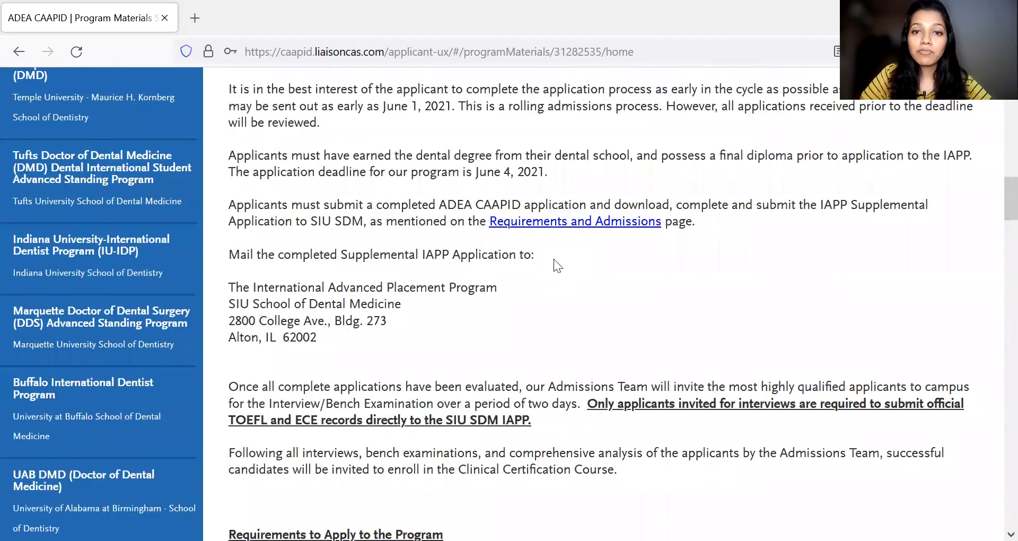
- Go over the International Advanced Placement Program introduction, supplemental application mailing instructions and interview requirements on the SIU DMD Home section again
scroll(494, 244, up, 8)
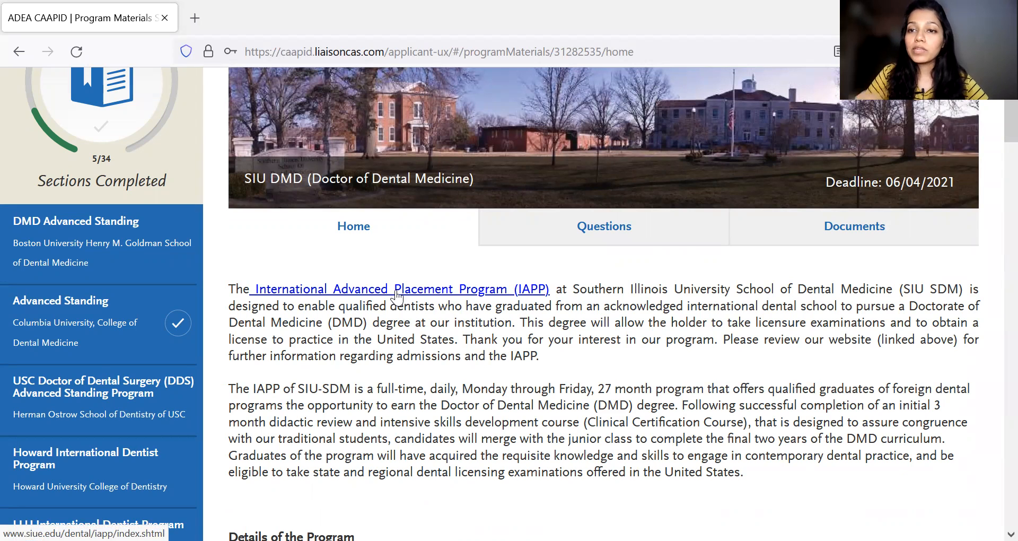
scroll(594, 422, down, 7)
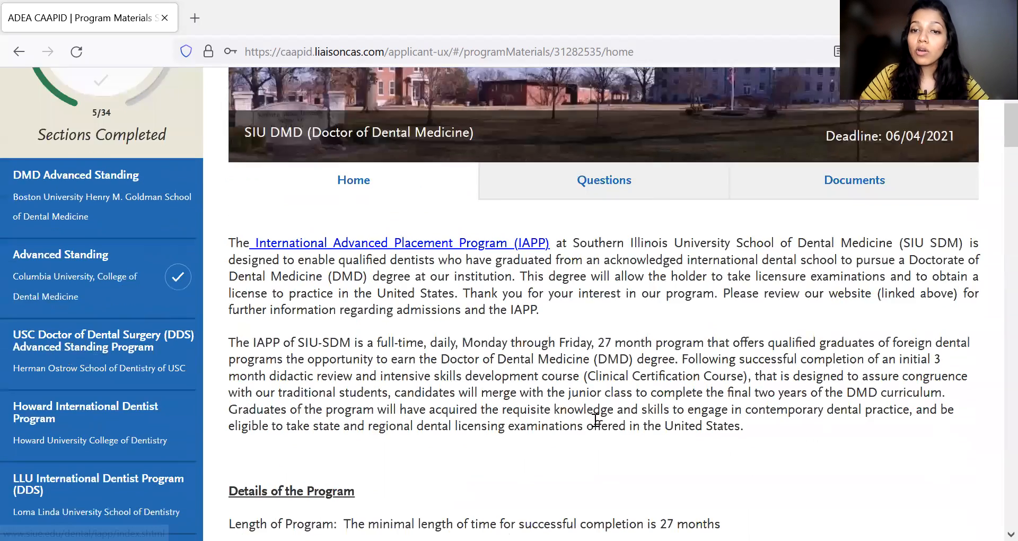
scroll(652, 390, up, 5)
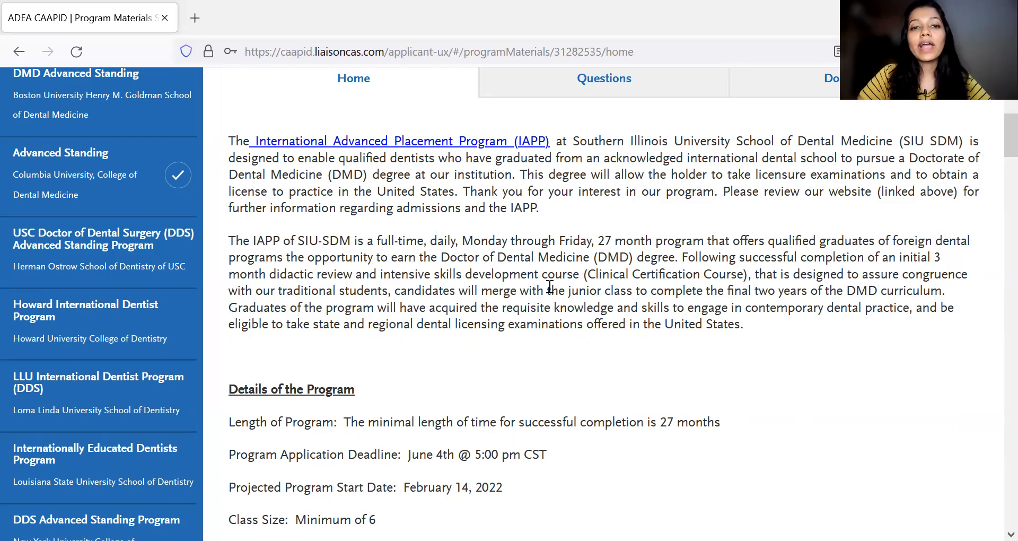
scroll(549, 297, down, 5)
scroll(549, 286, down, 5)
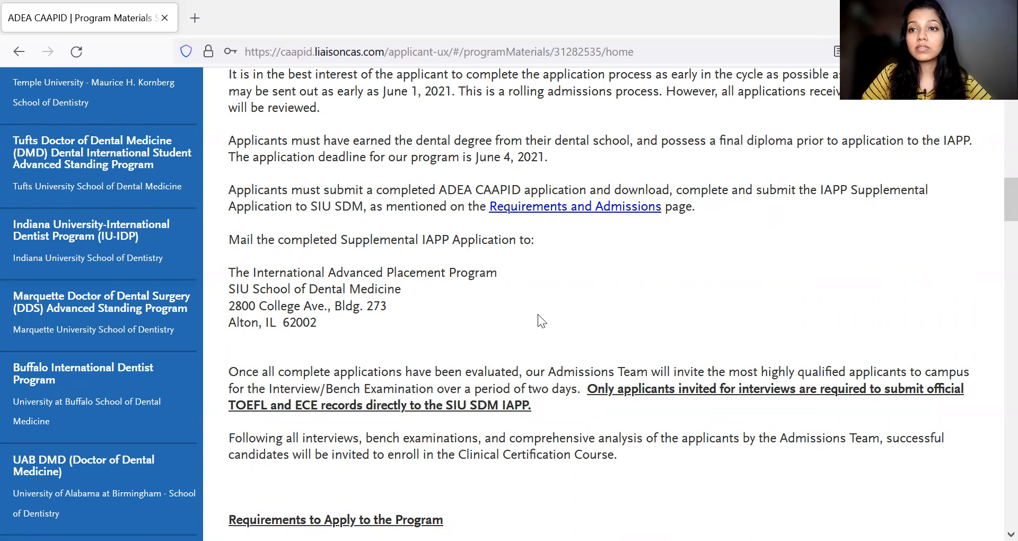
scroll(537, 314, down, 4)
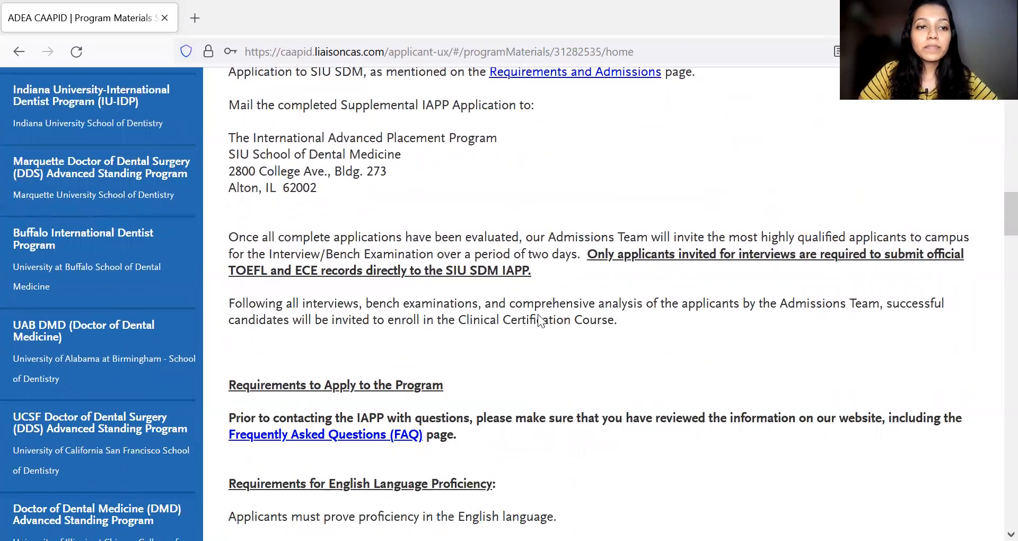
scroll(538, 314, up, 10)
scroll(537, 314, up, 8)
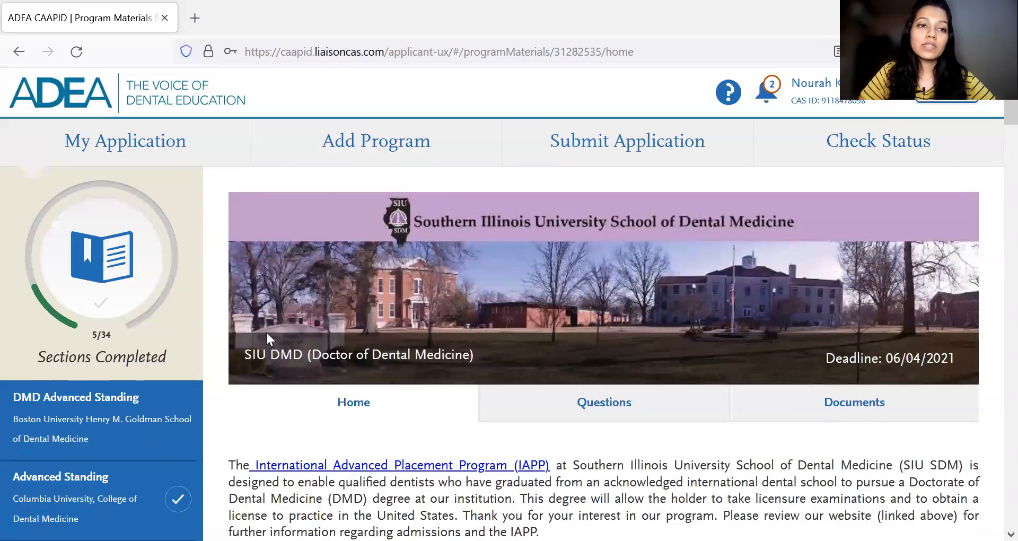
- Return to the My Application dashboard and look over its application sections, including Supporting Information and Program Materials
click(135, 151)
scroll(838, 447, down, 5)
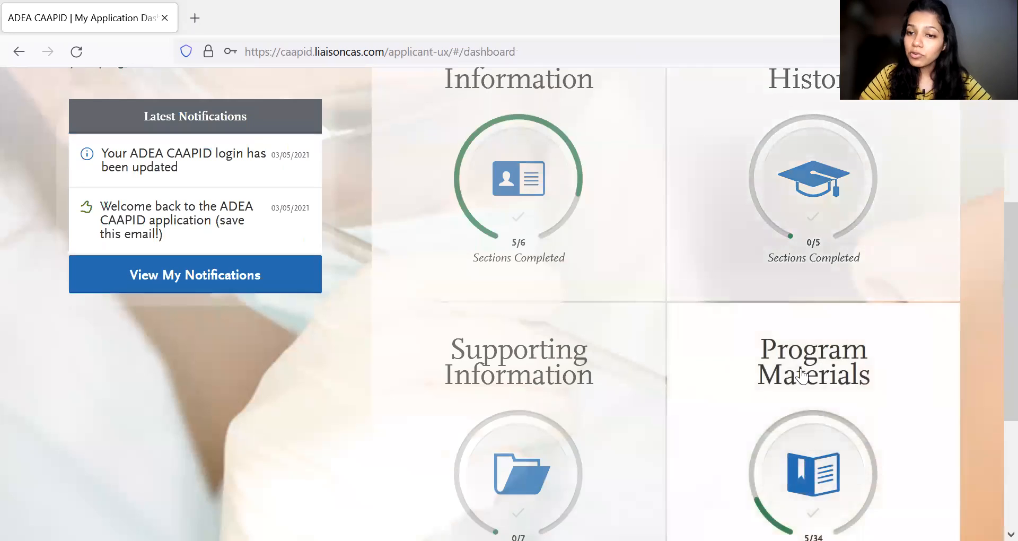
scroll(800, 375, up, 5)
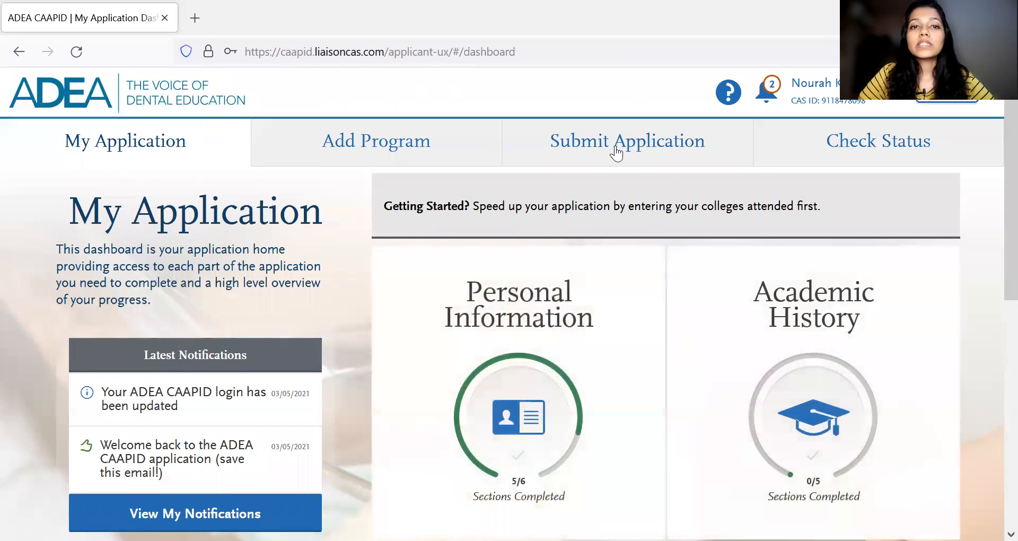
- Open Submit Application and review the total fees, submission notice and each selected program's deadline, progress and submit option
click(616, 152)
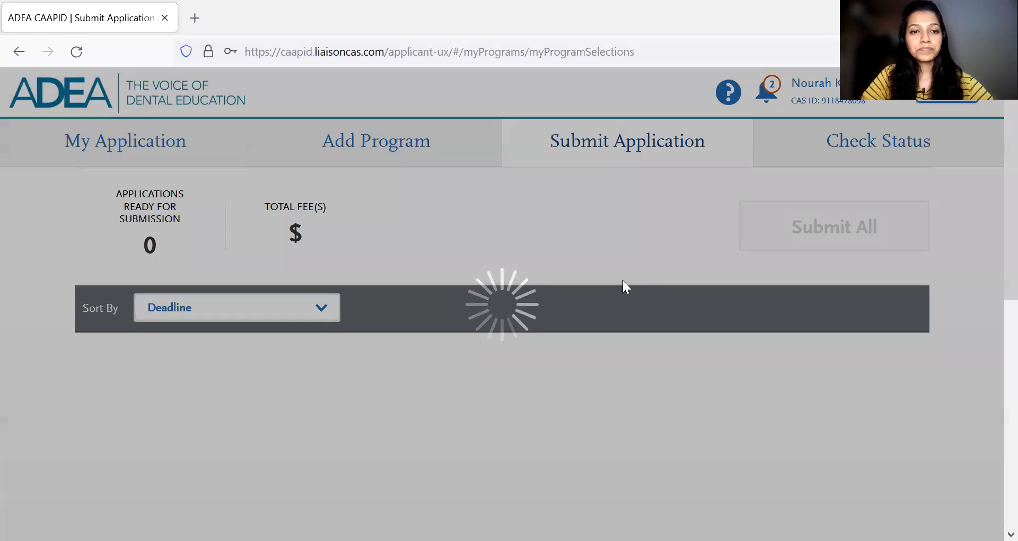
scroll(623, 280, down, 5)
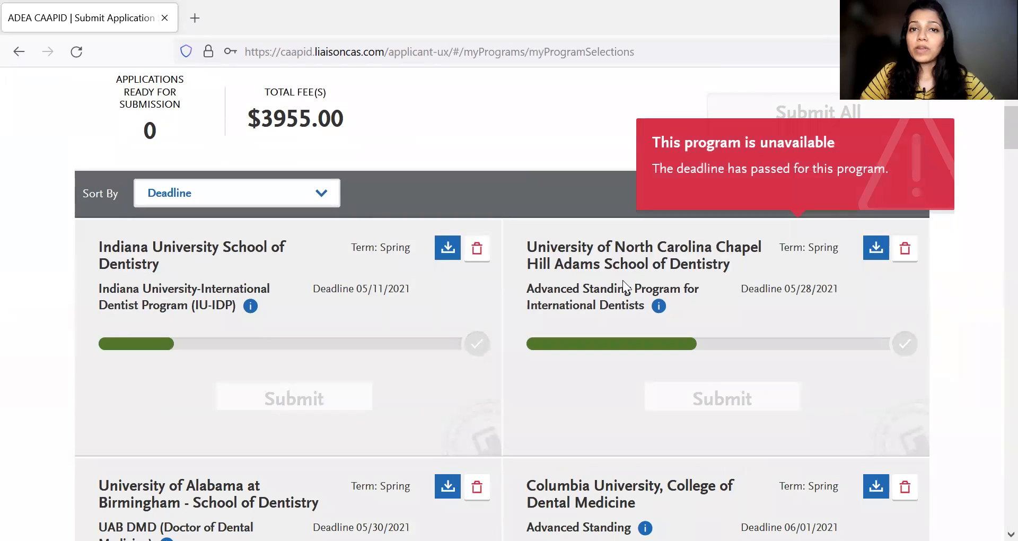
scroll(492, 192, up, 2)
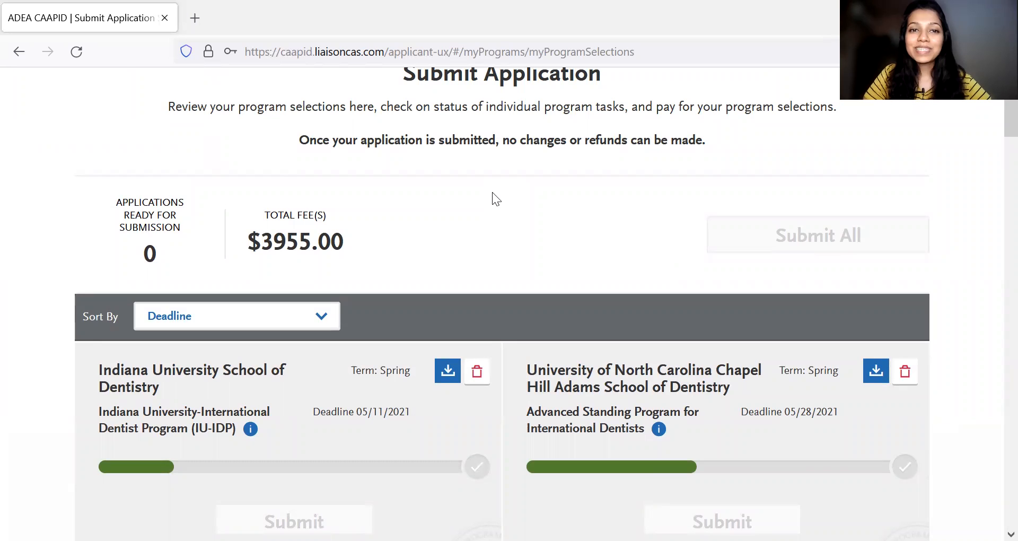
scroll(492, 199, down, 2)
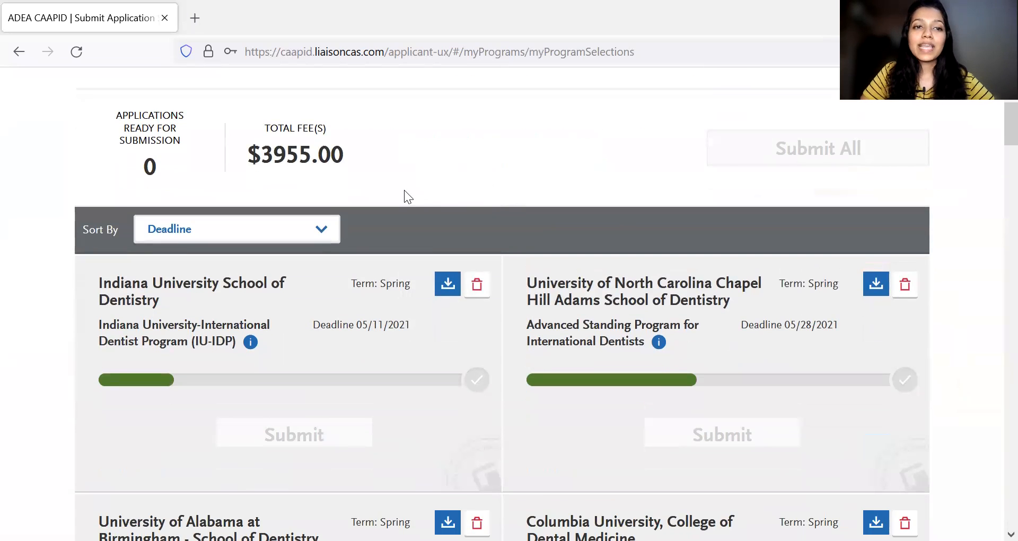
scroll(404, 189, up, 3)
scroll(563, 243, down, 1)
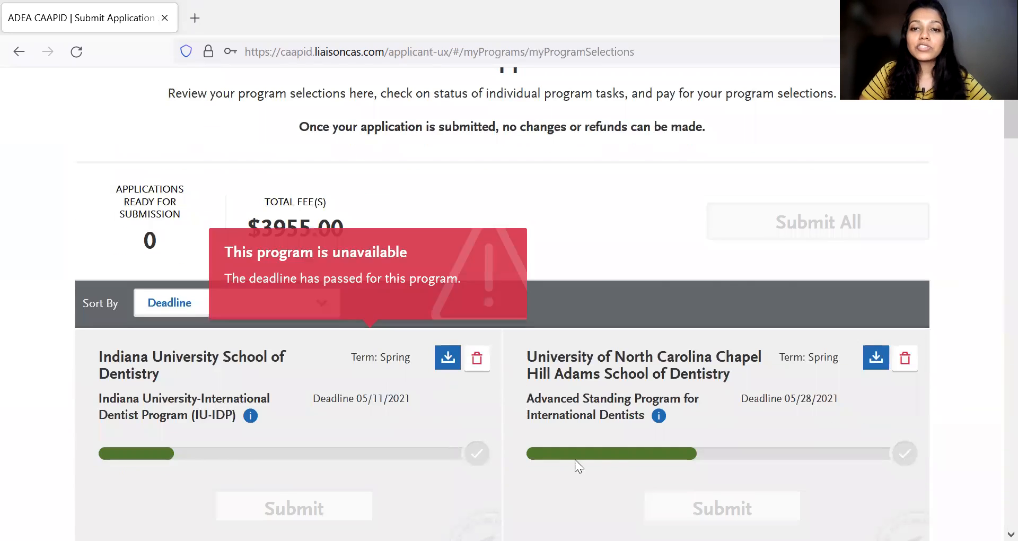
scroll(643, 425, down, 2)
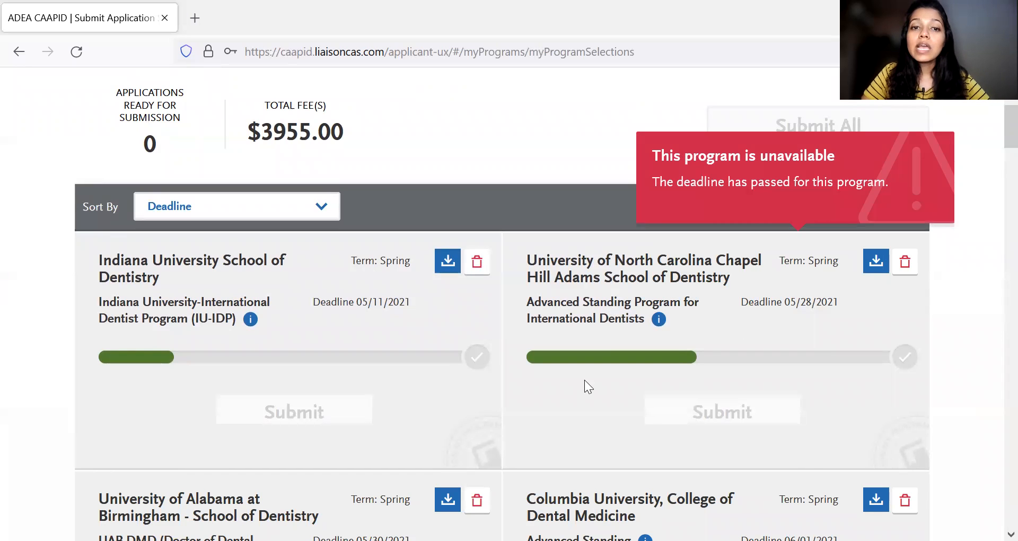
scroll(663, 420, down, 9)
scroll(663, 420, up, 7)
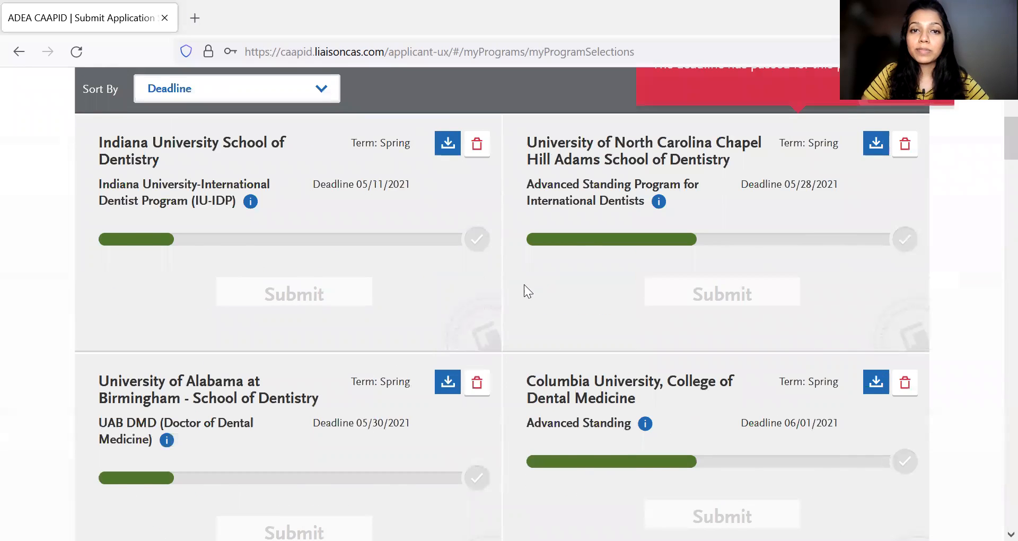
- Go through the selected programs on Submit Application again, examining the total fees, deadlines, progress bars and whether individual programs can still be submitted
scroll(371, 297, up, 7)
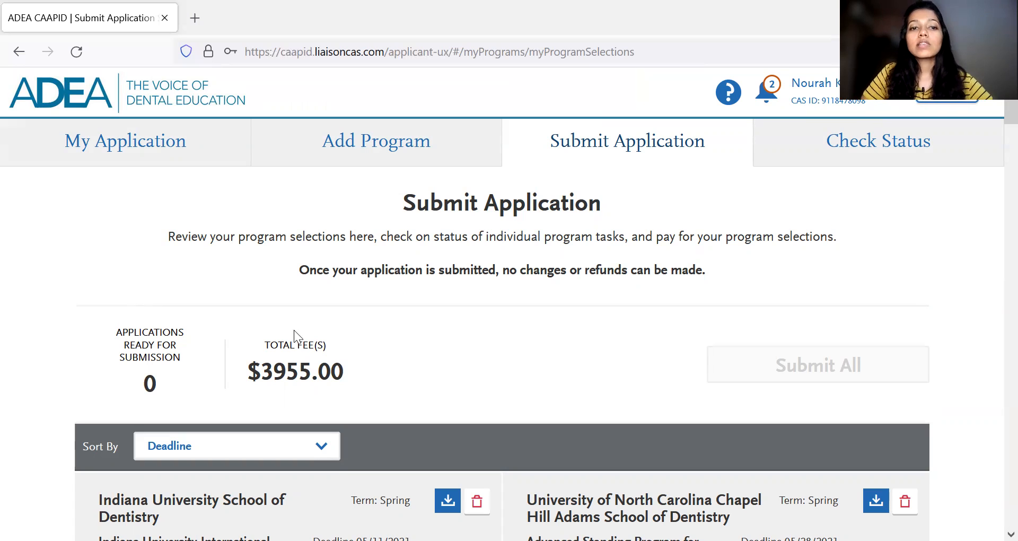
scroll(468, 374, down, 2)
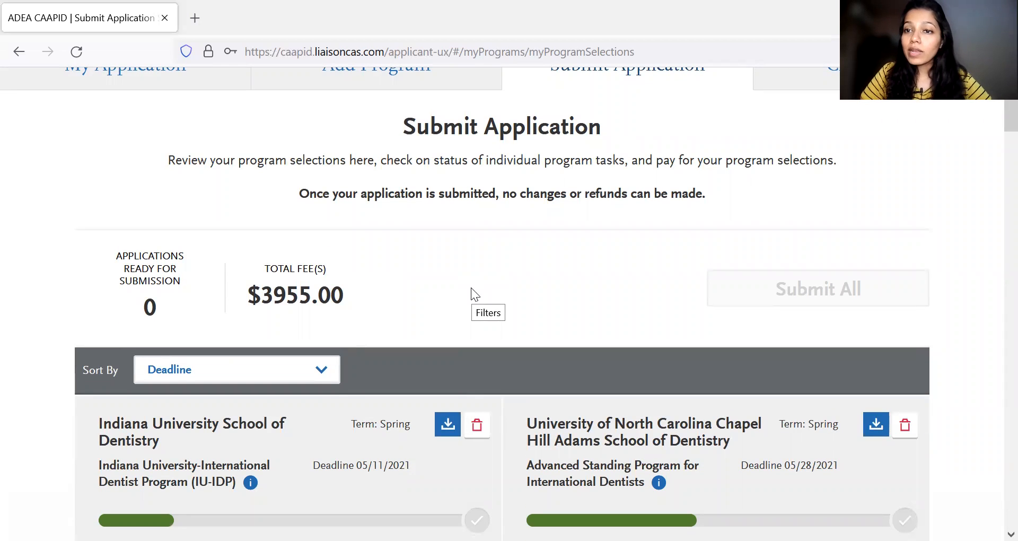
scroll(471, 288, down, 3)
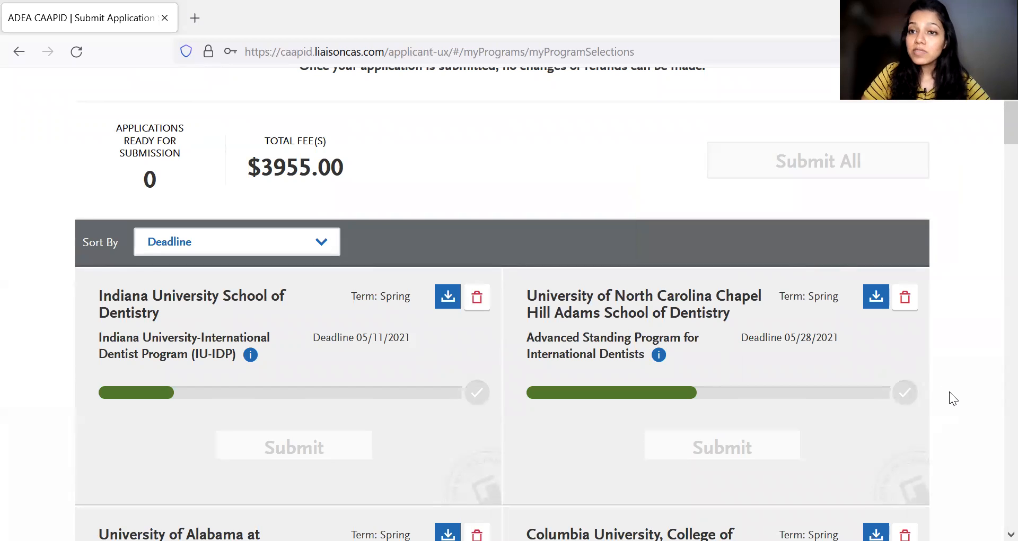
scroll(949, 393, down, 15)
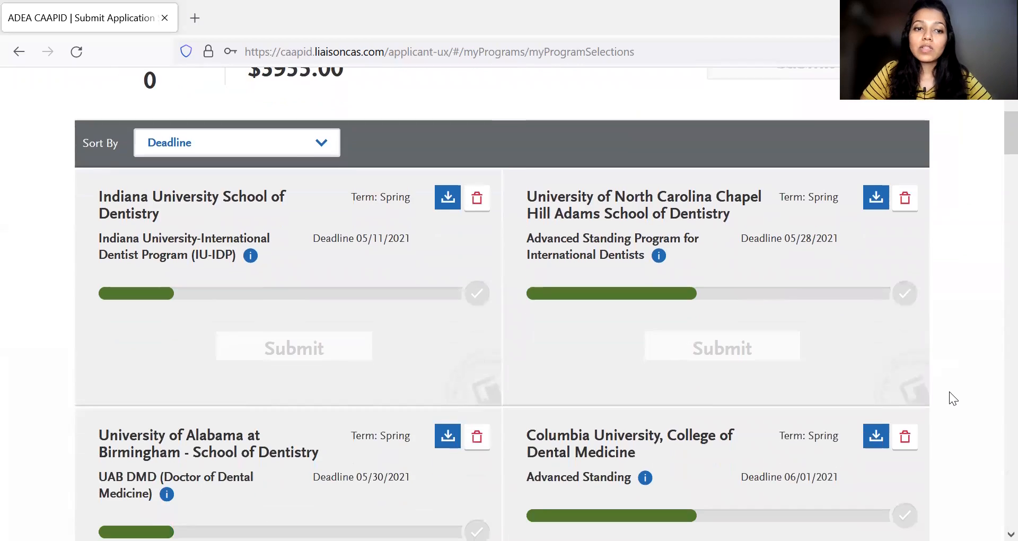
scroll(953, 399, down, 20)
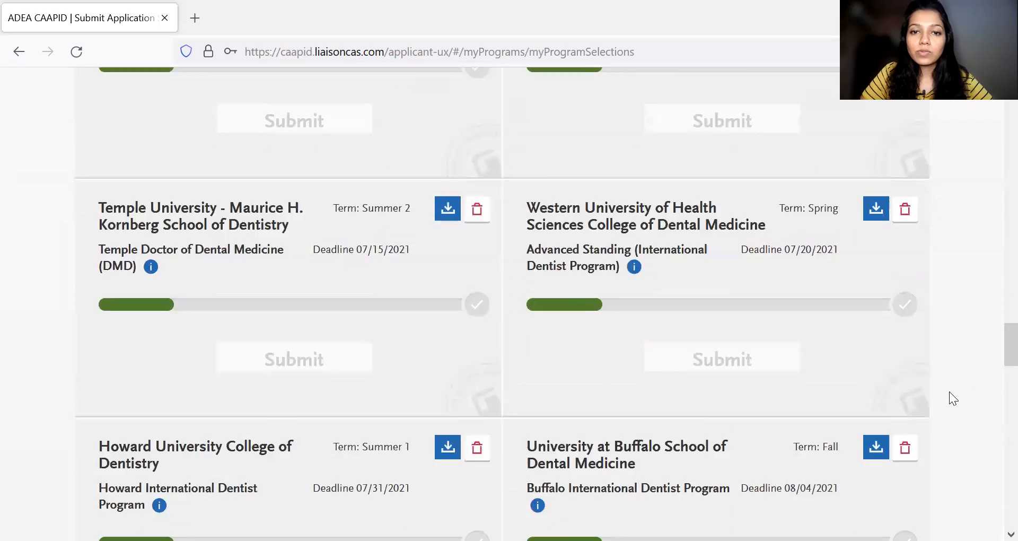
scroll(949, 392, up, 20)
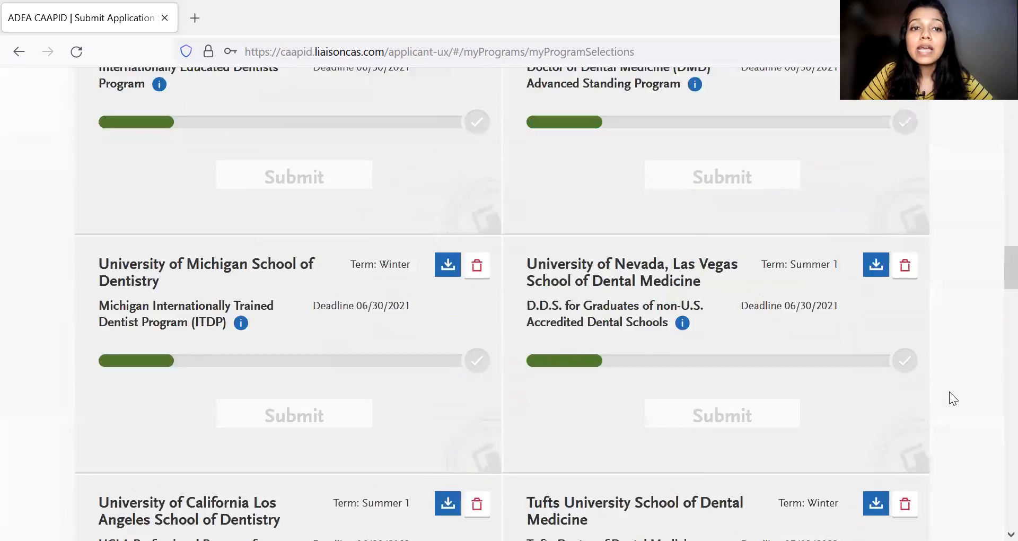
scroll(667, 444, down, 4)
mouse_move(391, 302)
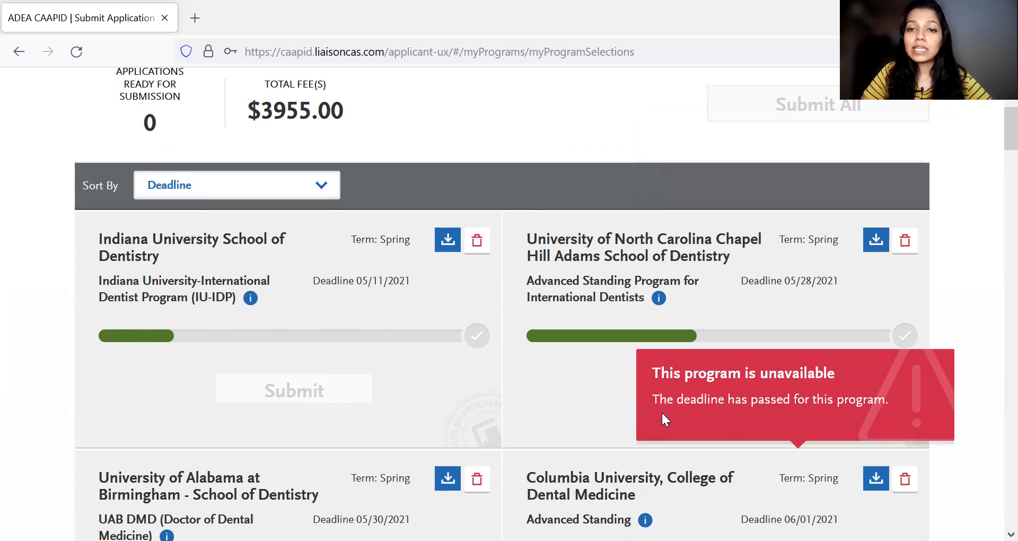
mouse_move(758, 434)
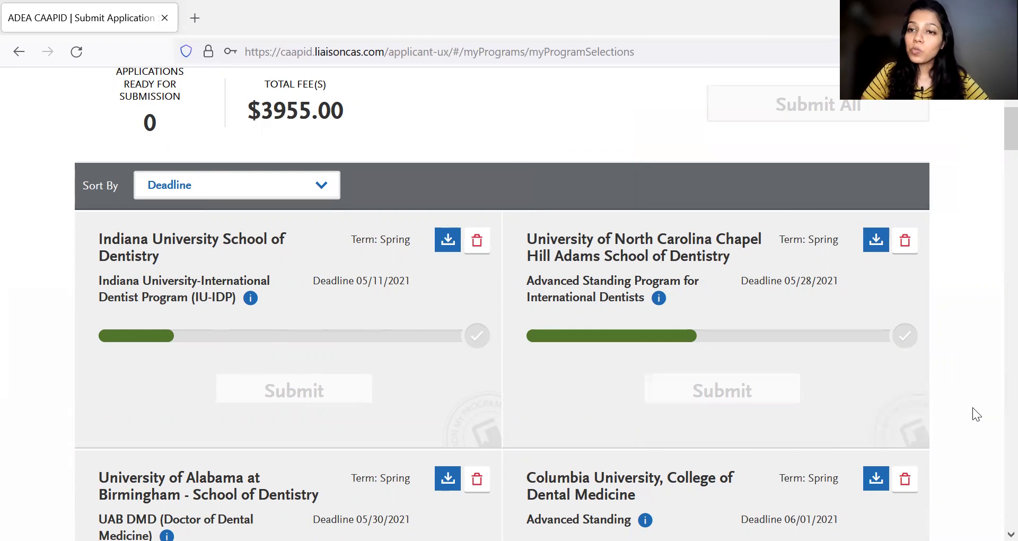
mouse_move(300, 384)
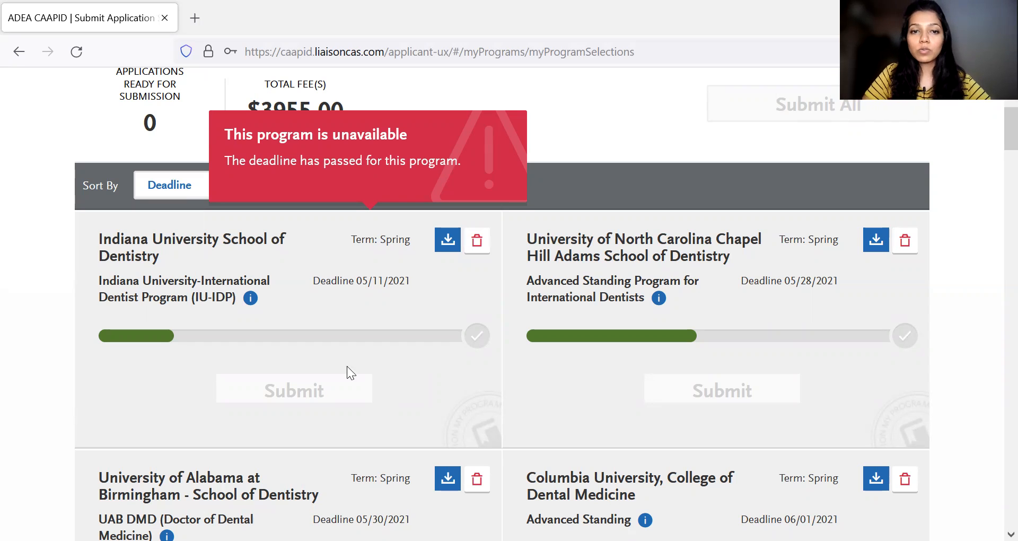
- Open Check Status and look over each selected program's application status and PDF download option in My Programs
scroll(347, 366, up, 5)
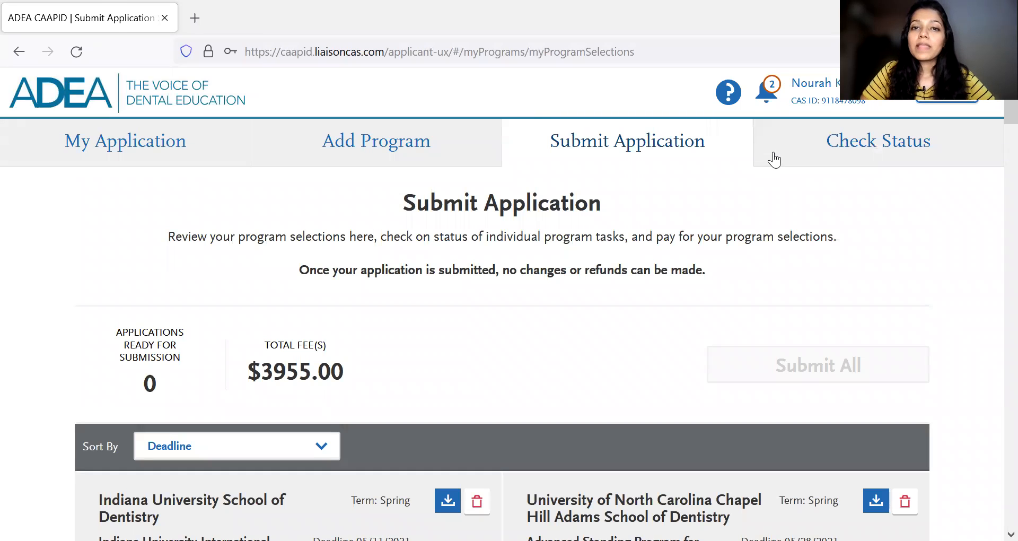
click(774, 159)
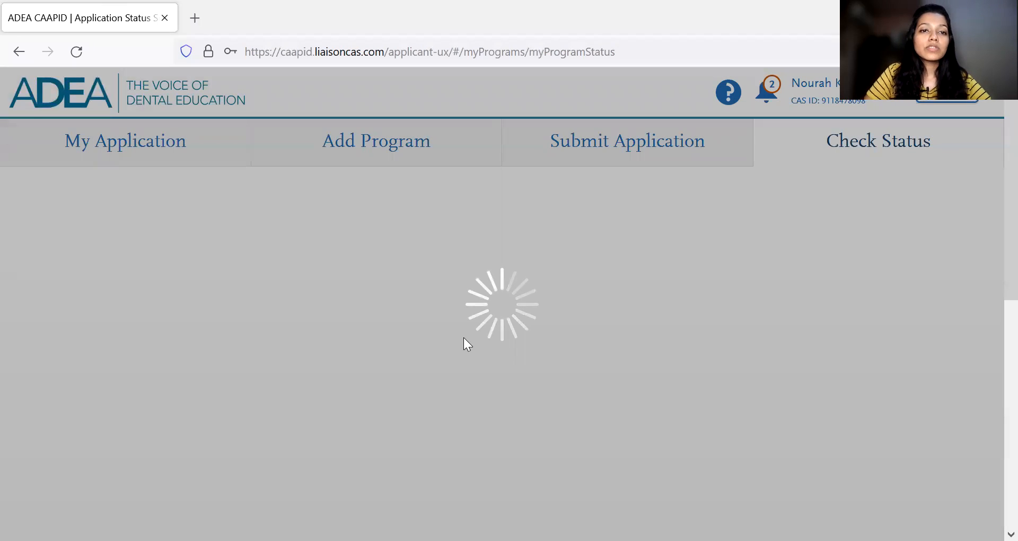
scroll(598, 321, down, 1)
scroll(598, 320, up, 1)
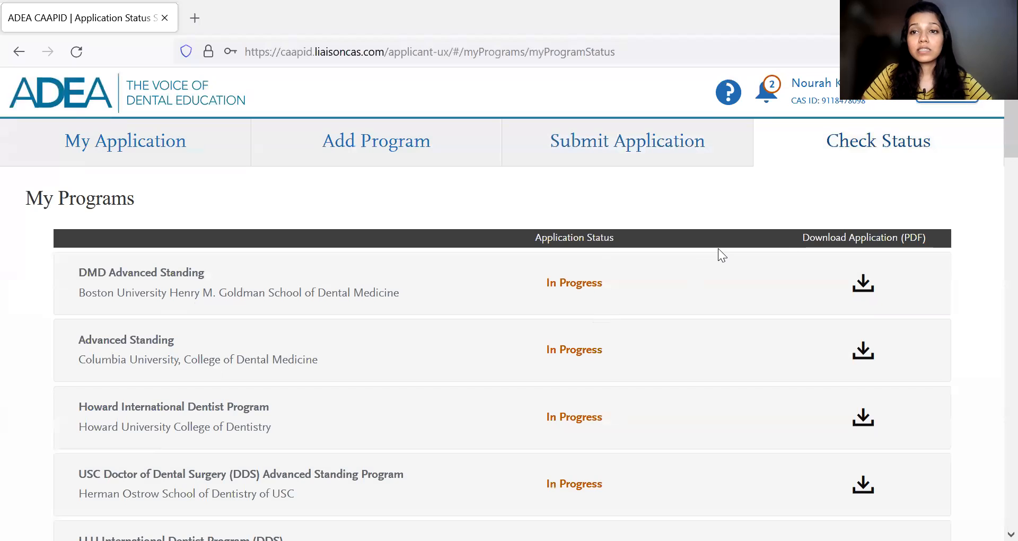
scroll(530, 321, down, 5)
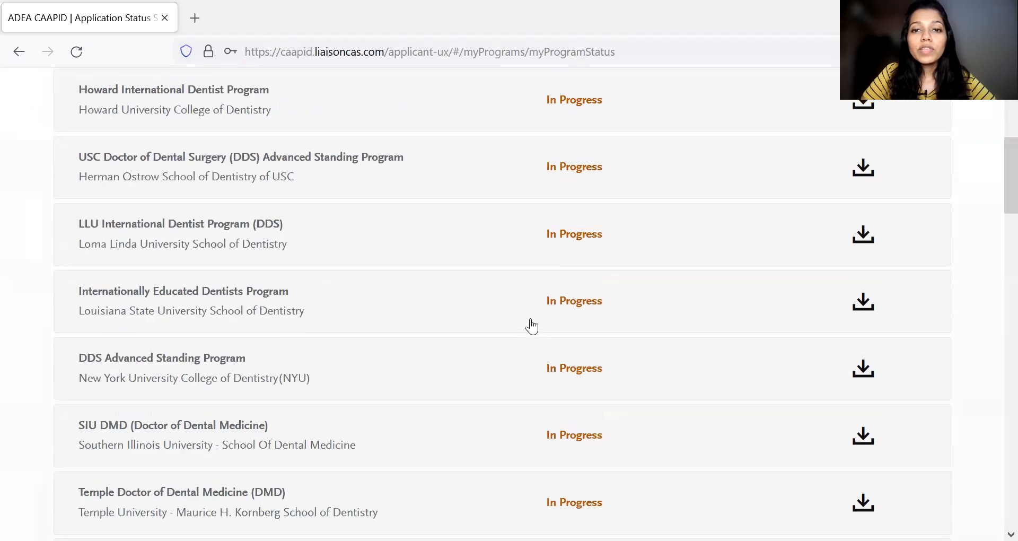
scroll(531, 327, down, 5)
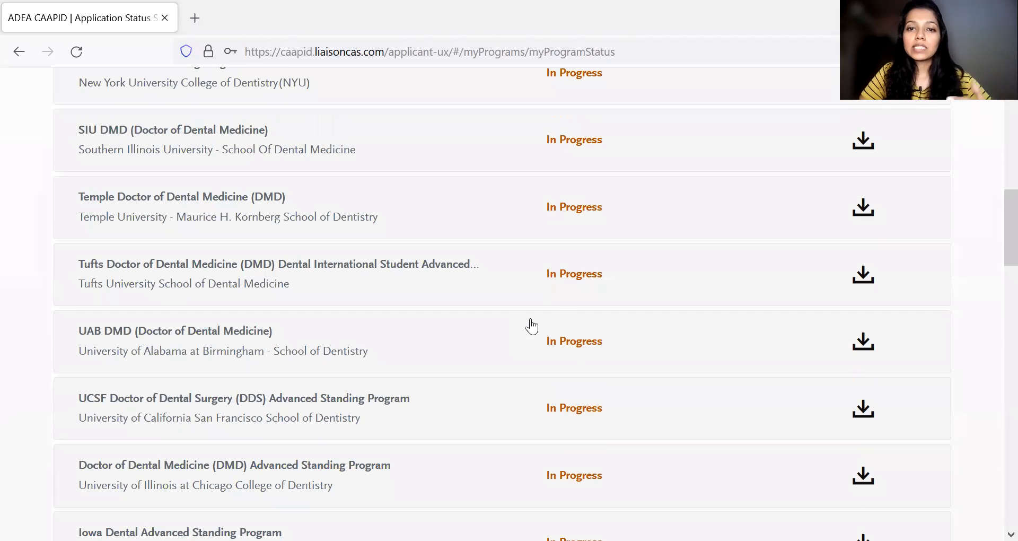
scroll(531, 326, down, 1)
scroll(530, 325, up, 10)
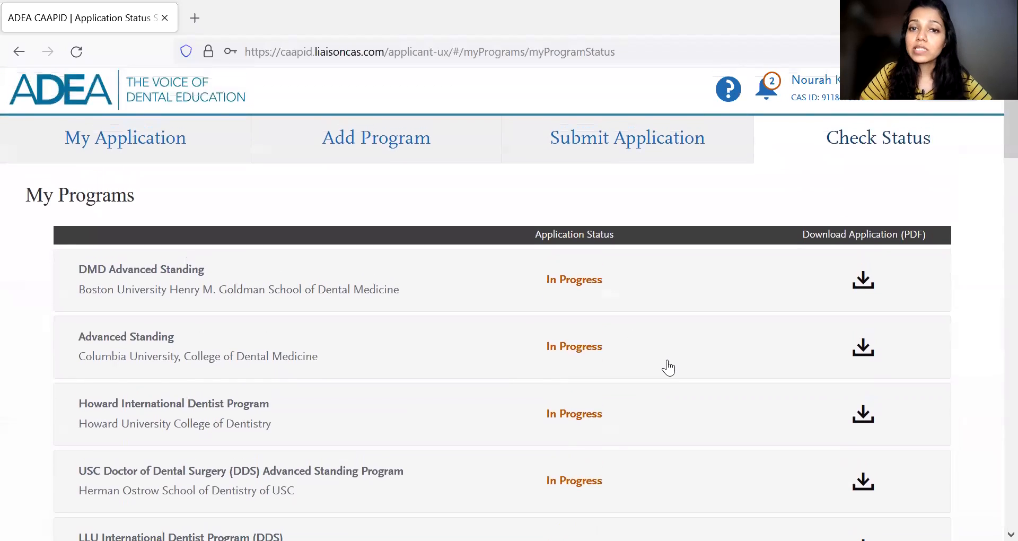
scroll(669, 367, down, 2)
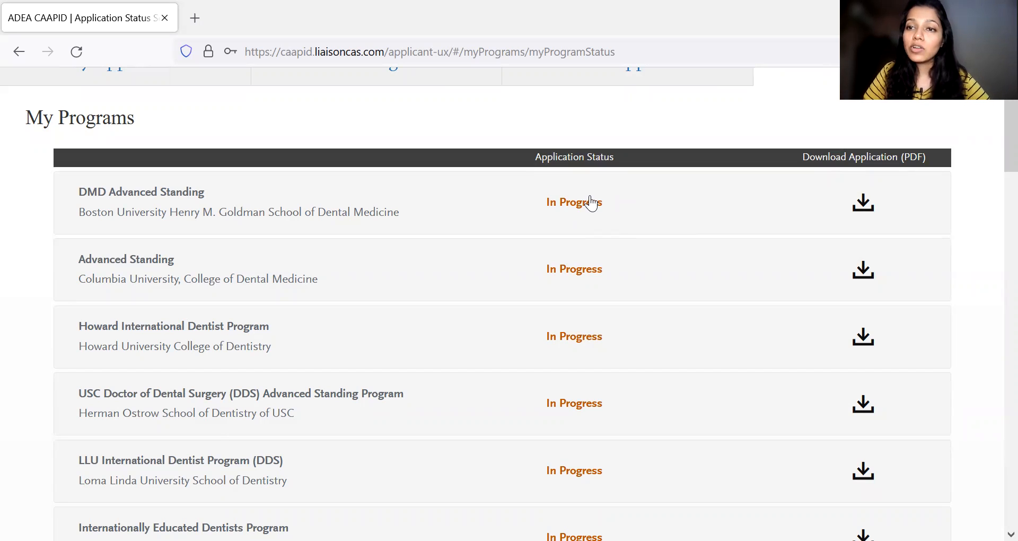
scroll(591, 202, up, 2)
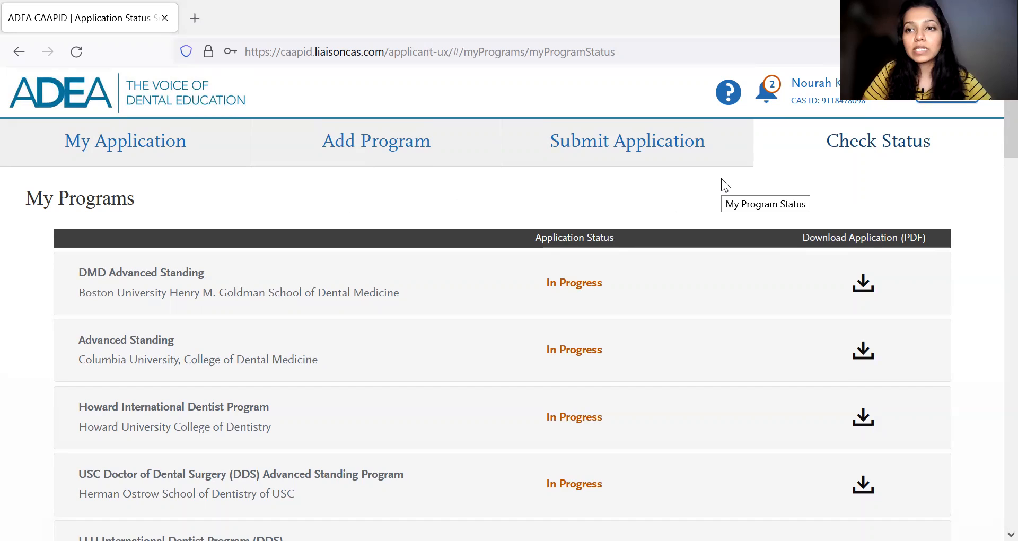
scroll(743, 276, down, 20)
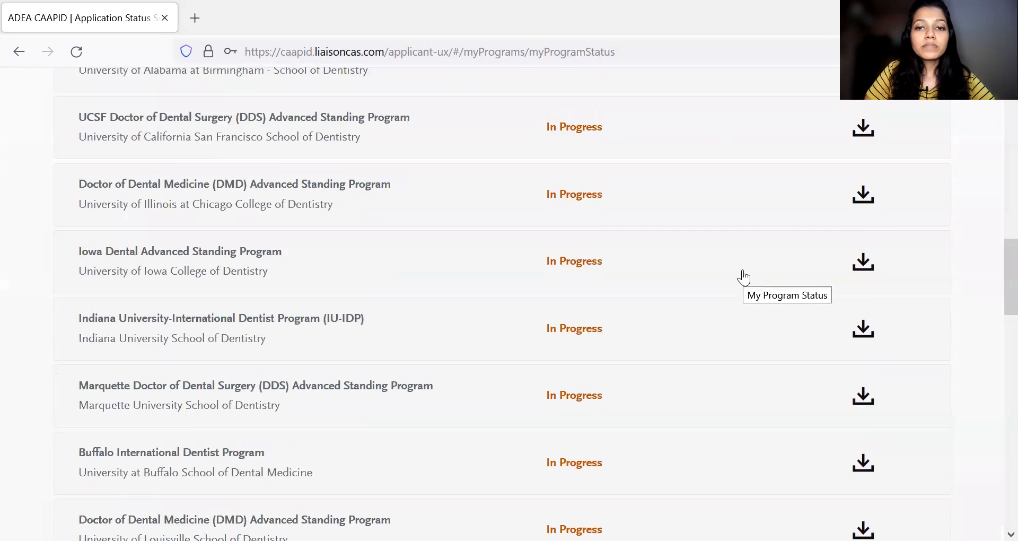
scroll(743, 277, up, 20)
scroll(744, 277, up, 10)
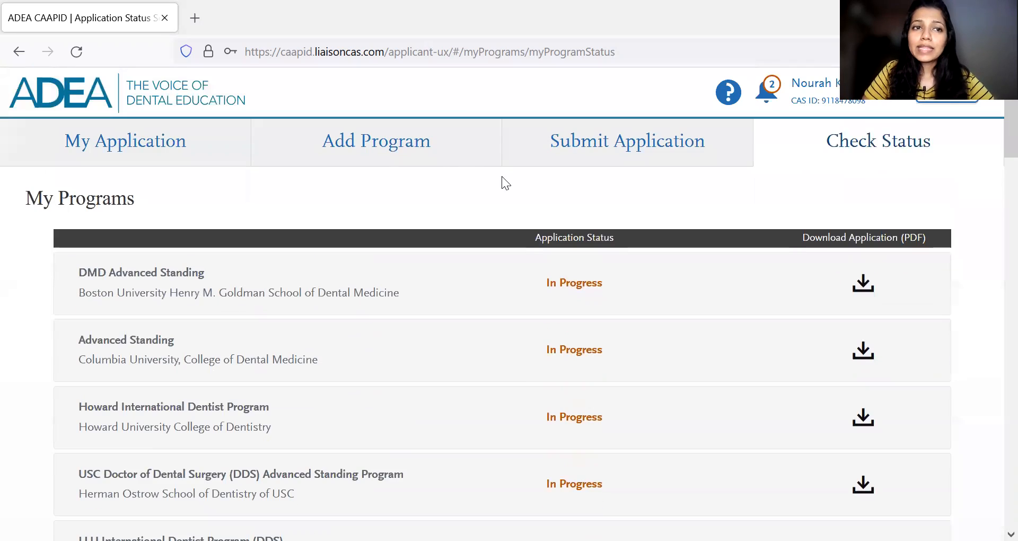
- Return to the My Application dashboard and open Supporting Information to look over its sections, including Personal Statement
click(217, 148)
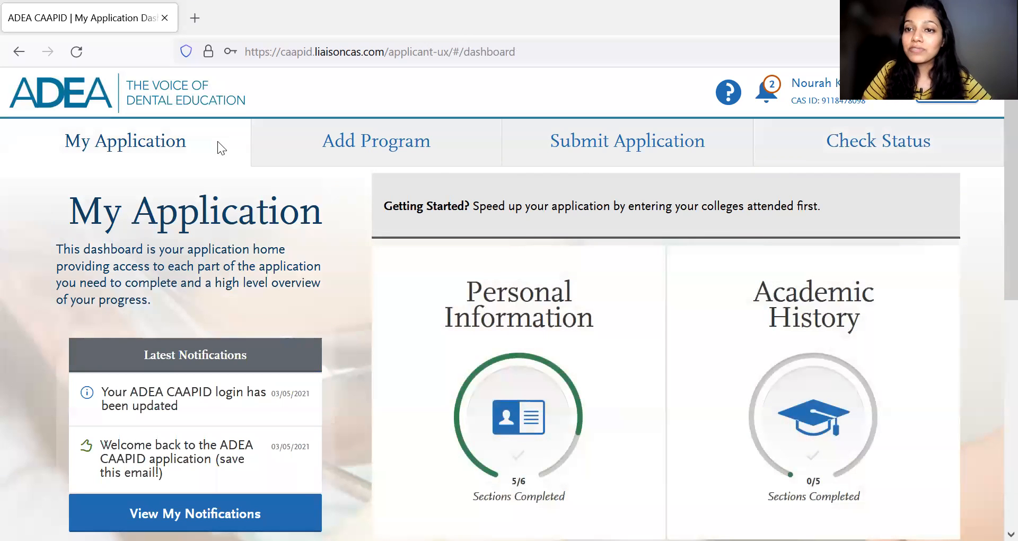
scroll(527, 400, down, 5)
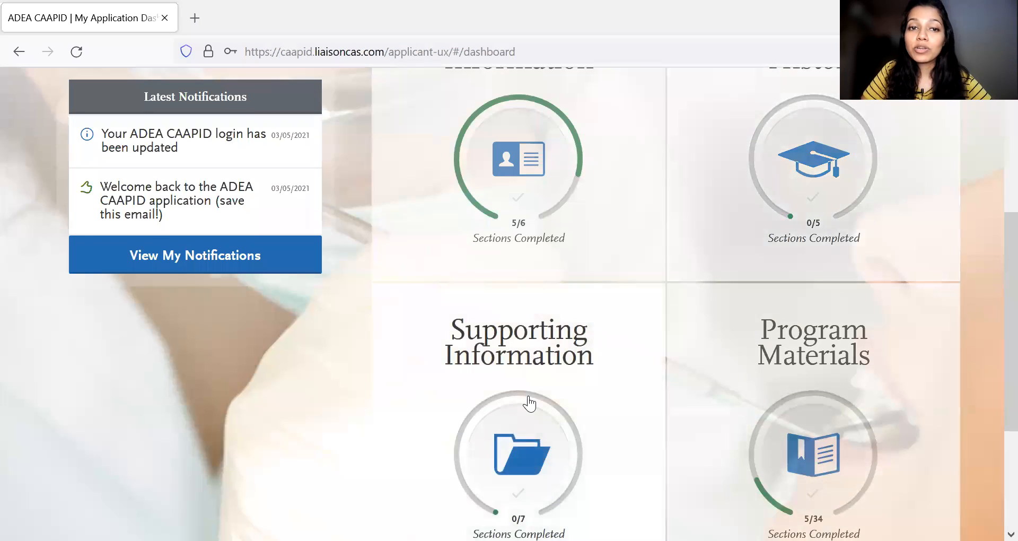
click(530, 403)
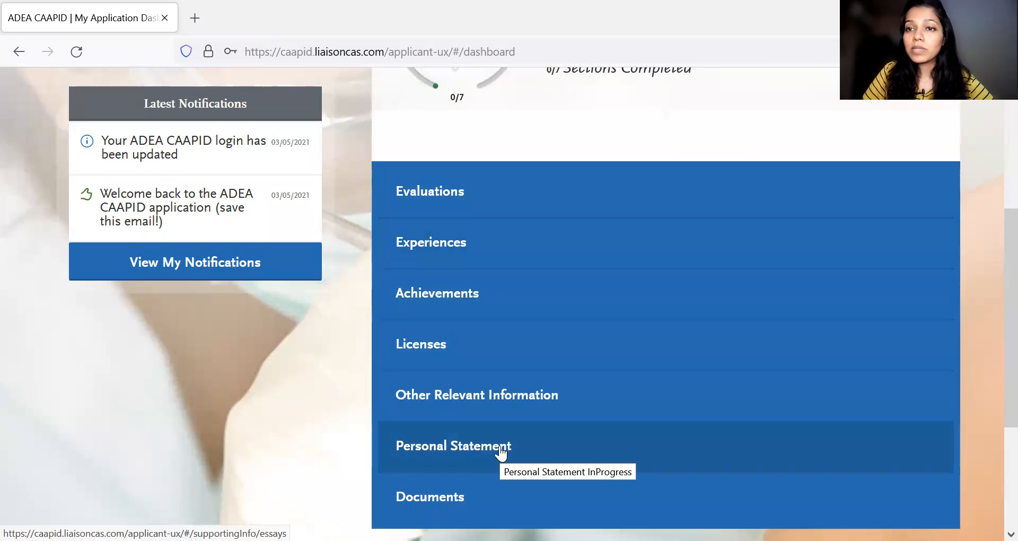
scroll(501, 453, up, 4)
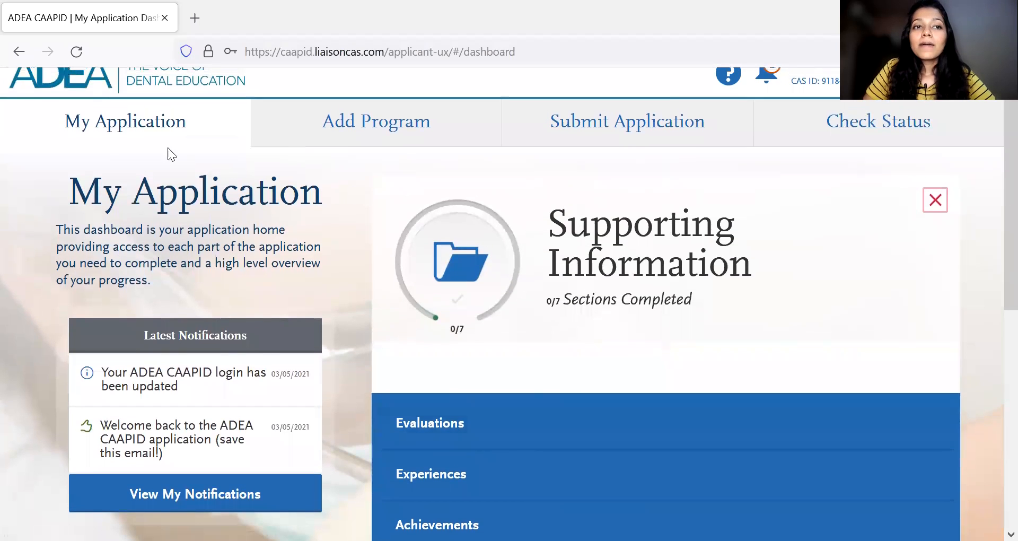